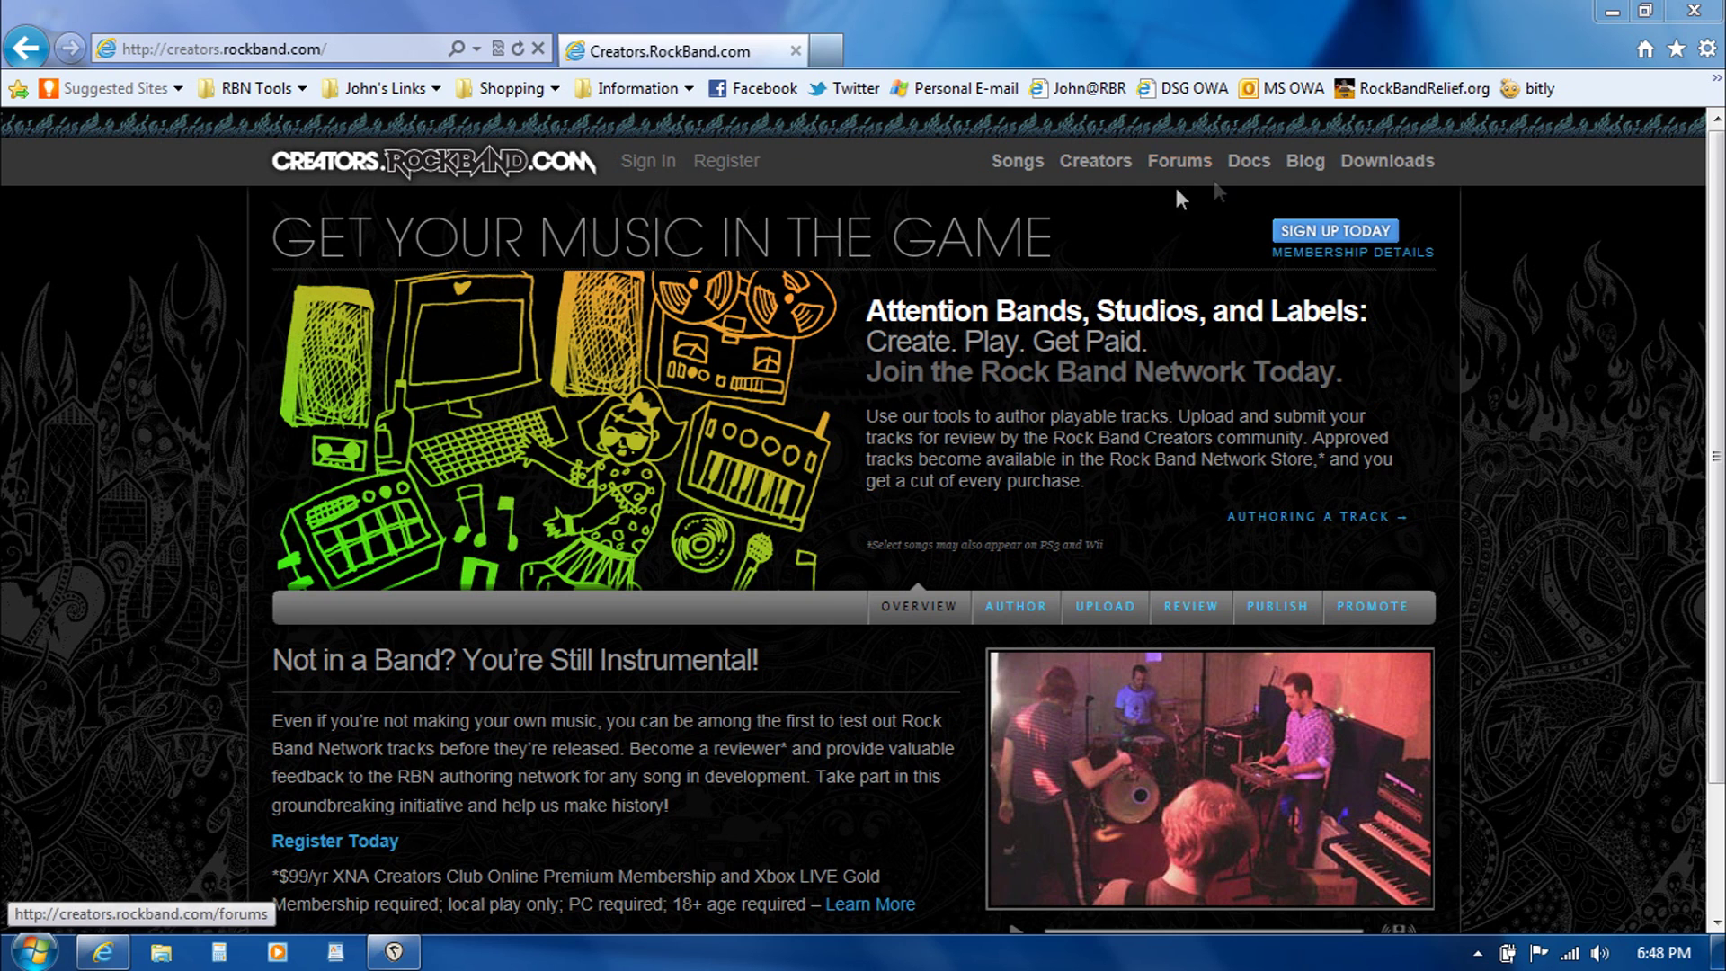
# - Open the Authoring page in the Rock Band creators Docs and look over its song creation, mix and MIDI sections
pyautogui.click(1247, 169)
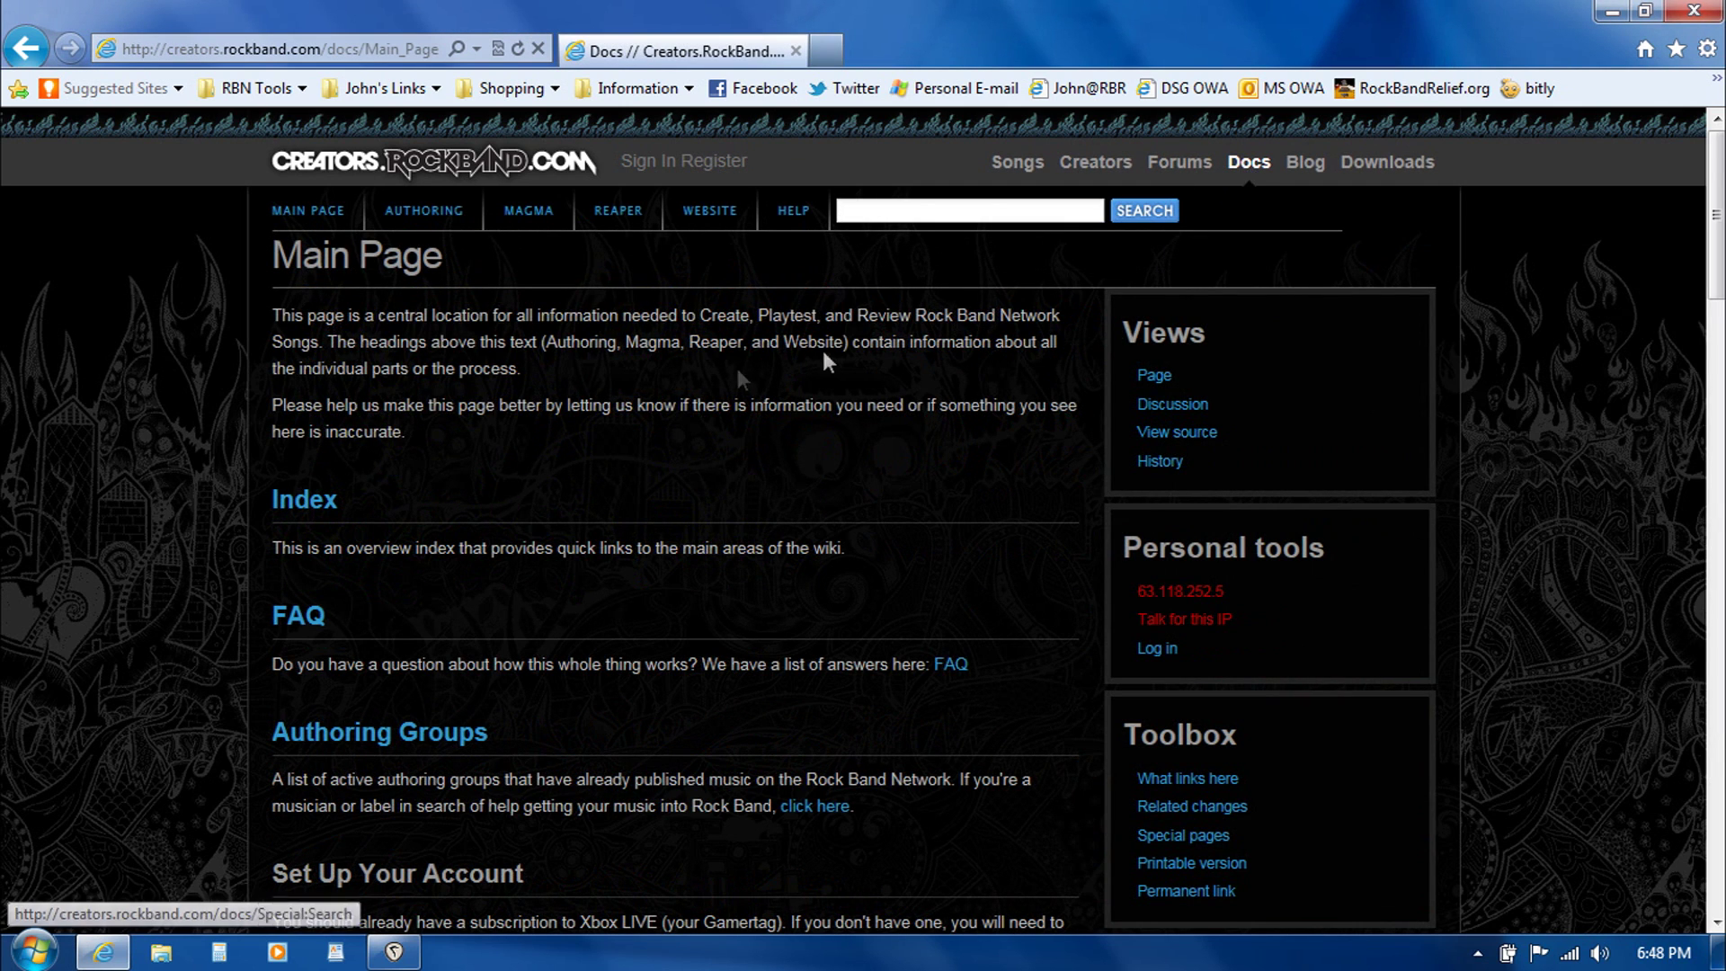
pyautogui.click(425, 214)
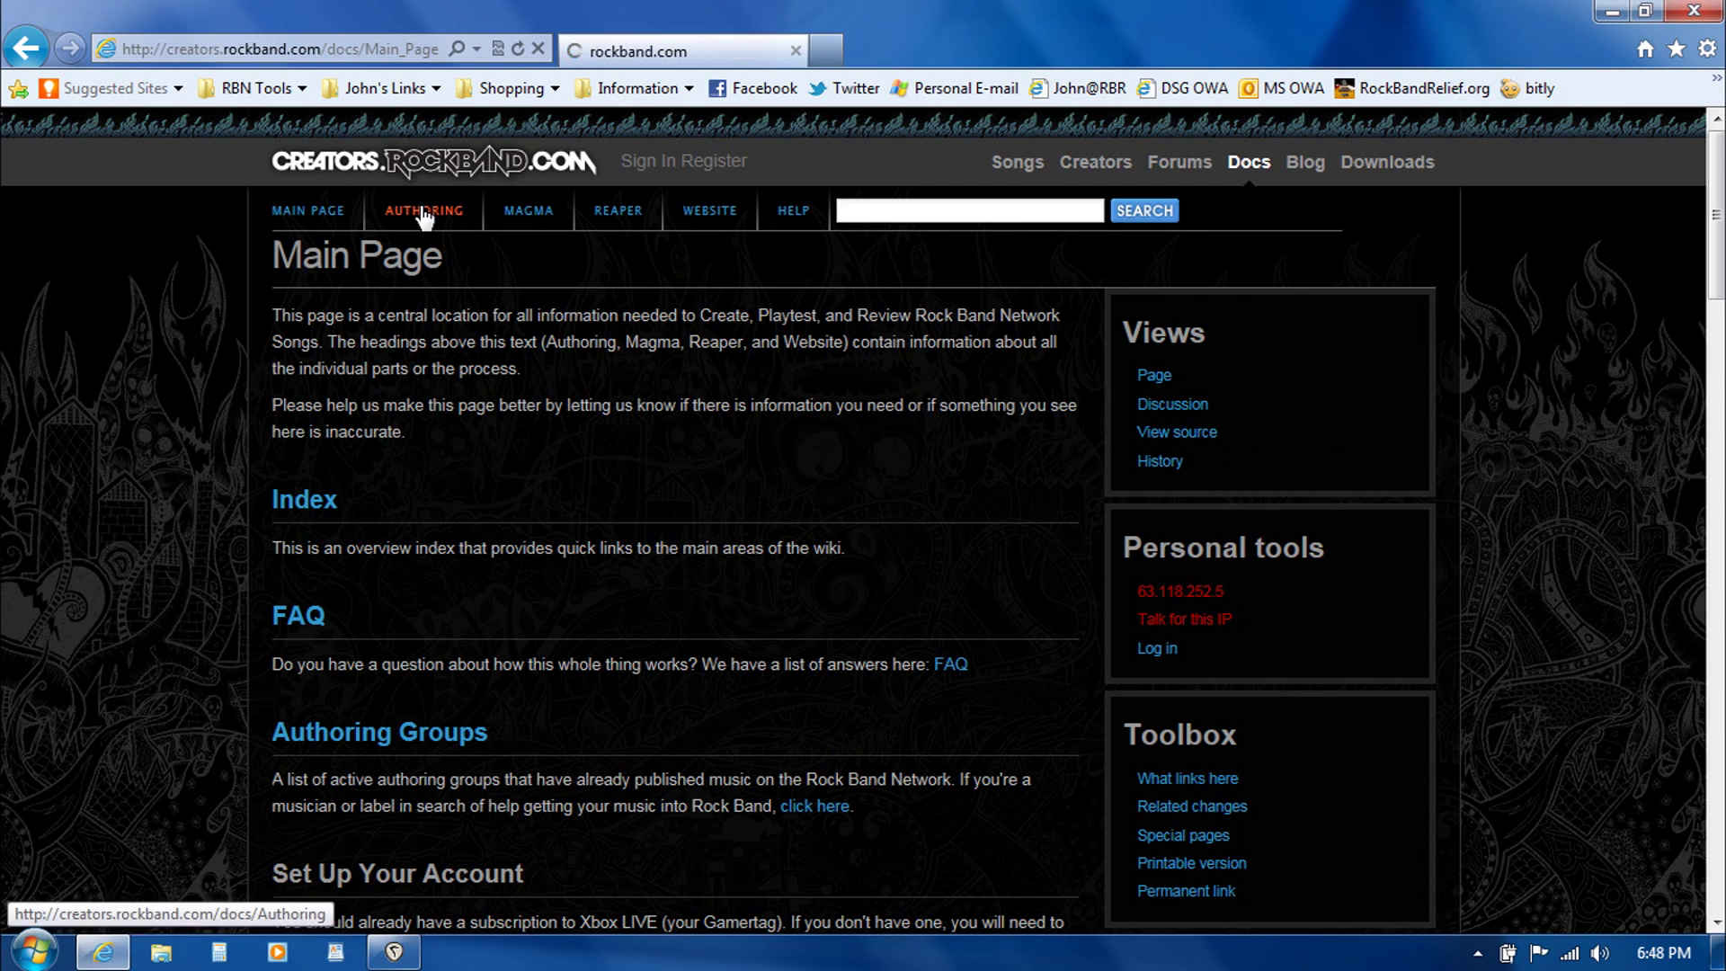
pyautogui.scroll(-3, 326, 460)
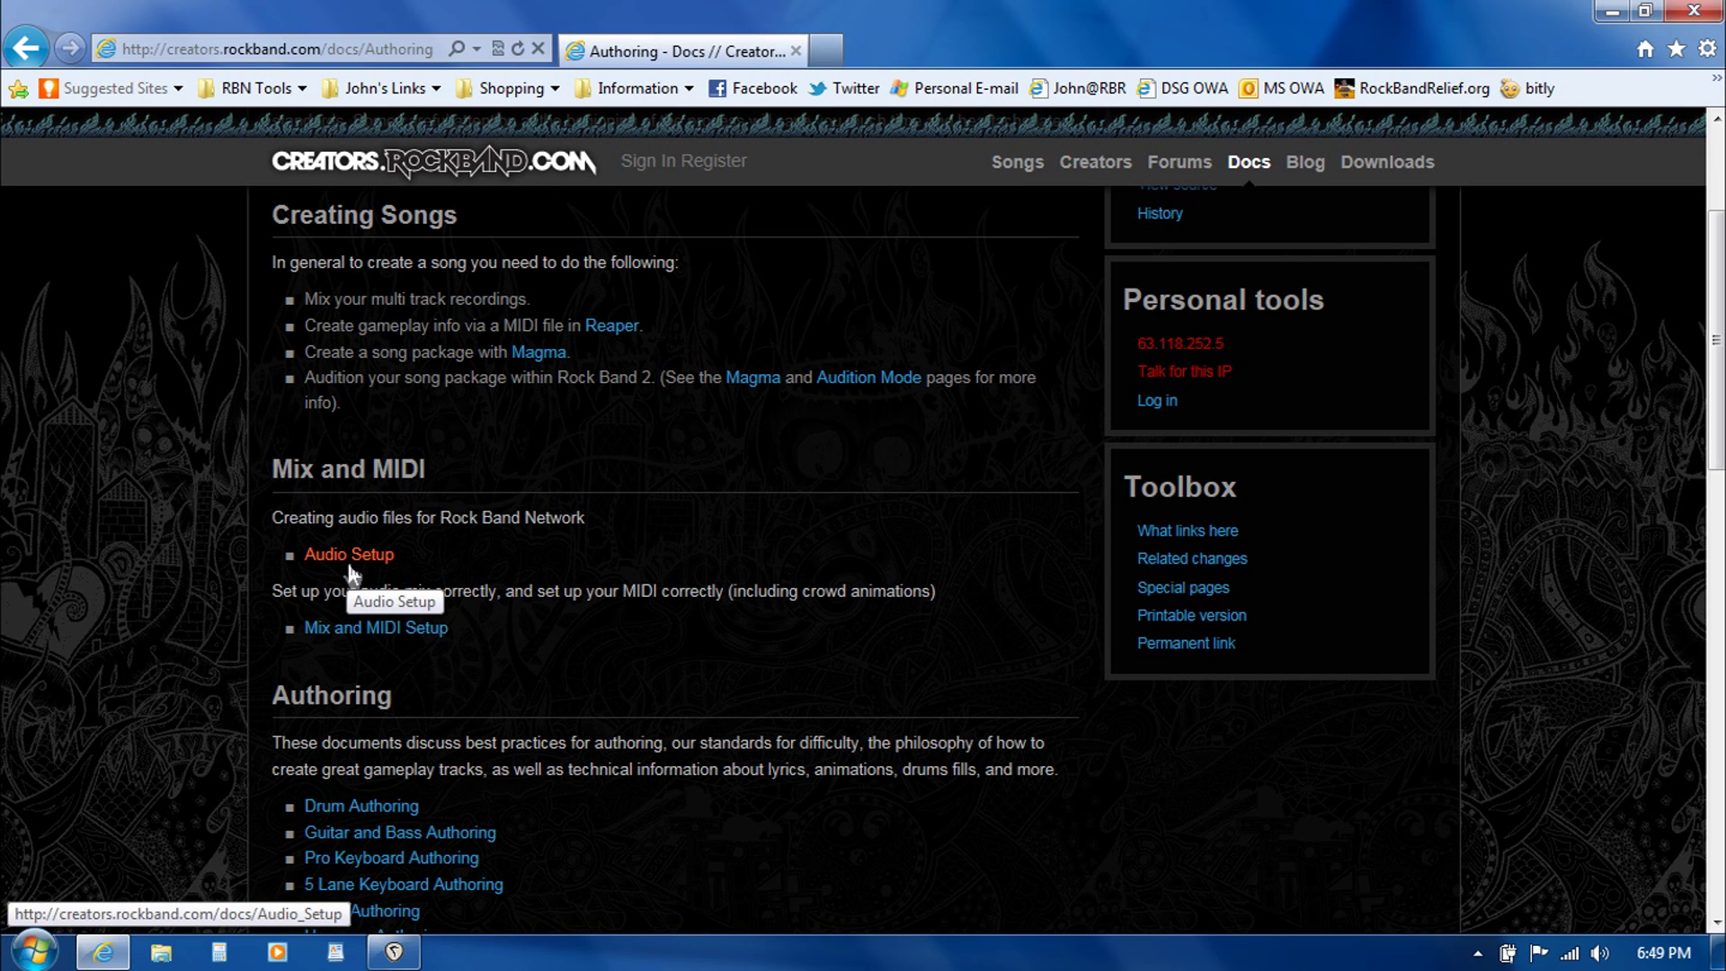
pyautogui.scroll(3, 628, 612)
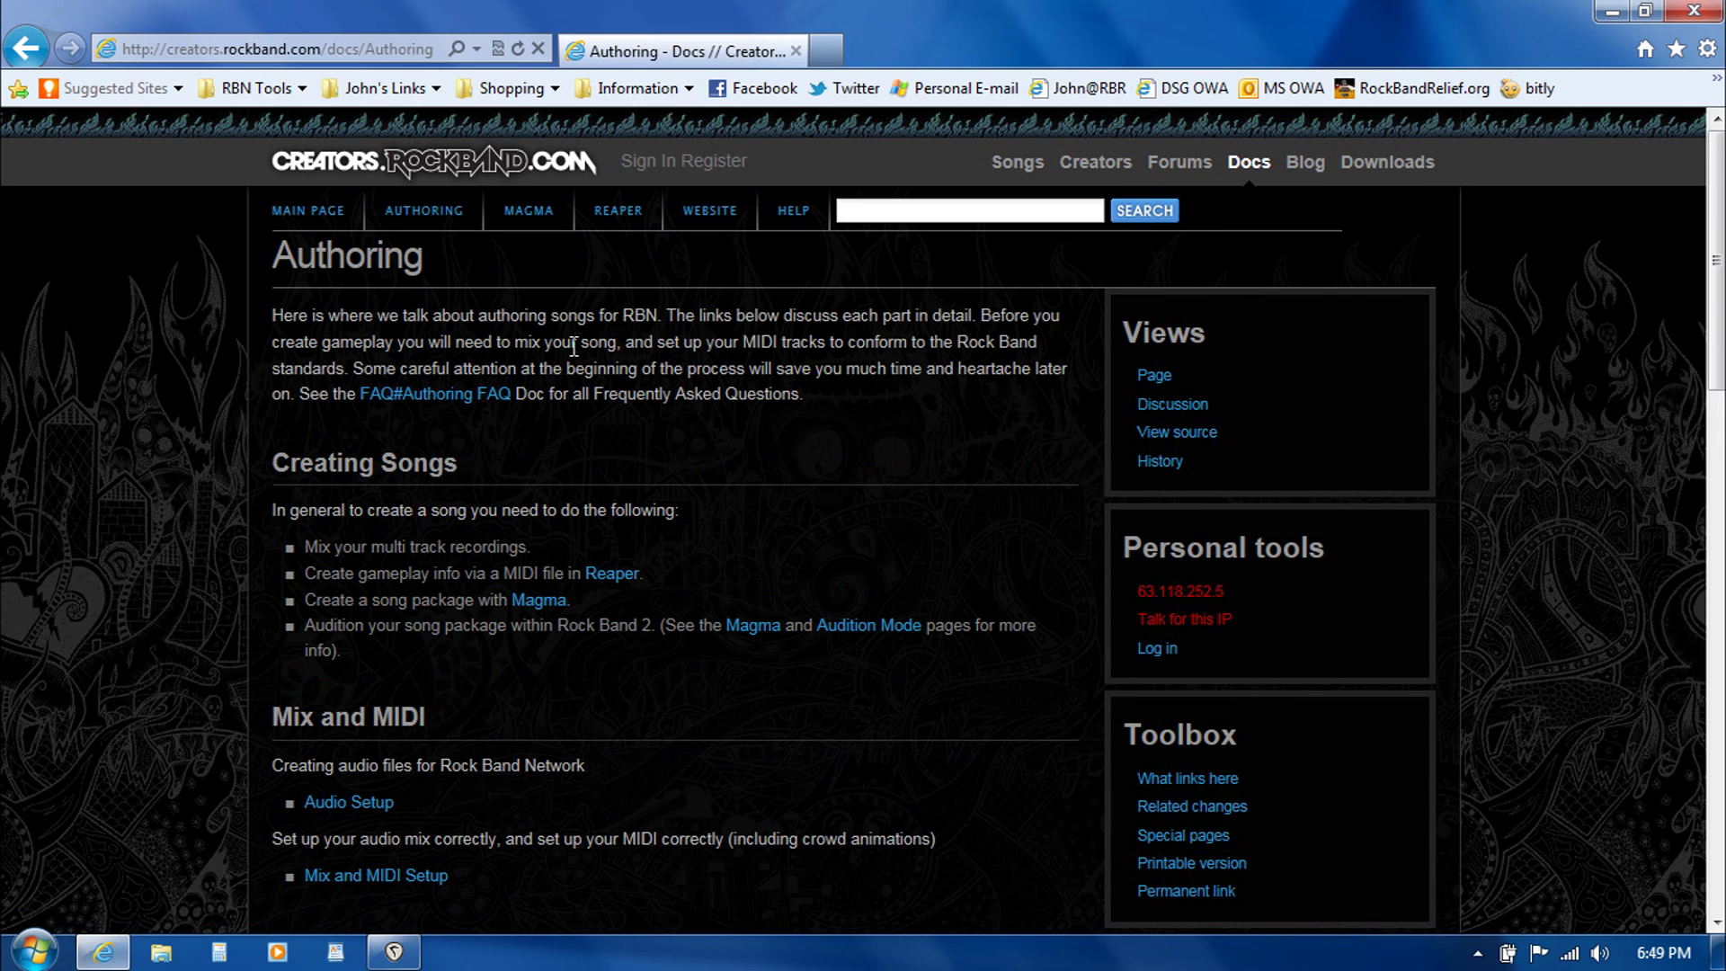
# - Open the Reaper documentation page and look through its installation, audio import, tempo mapping and count-in sections
pyautogui.click(629, 216)
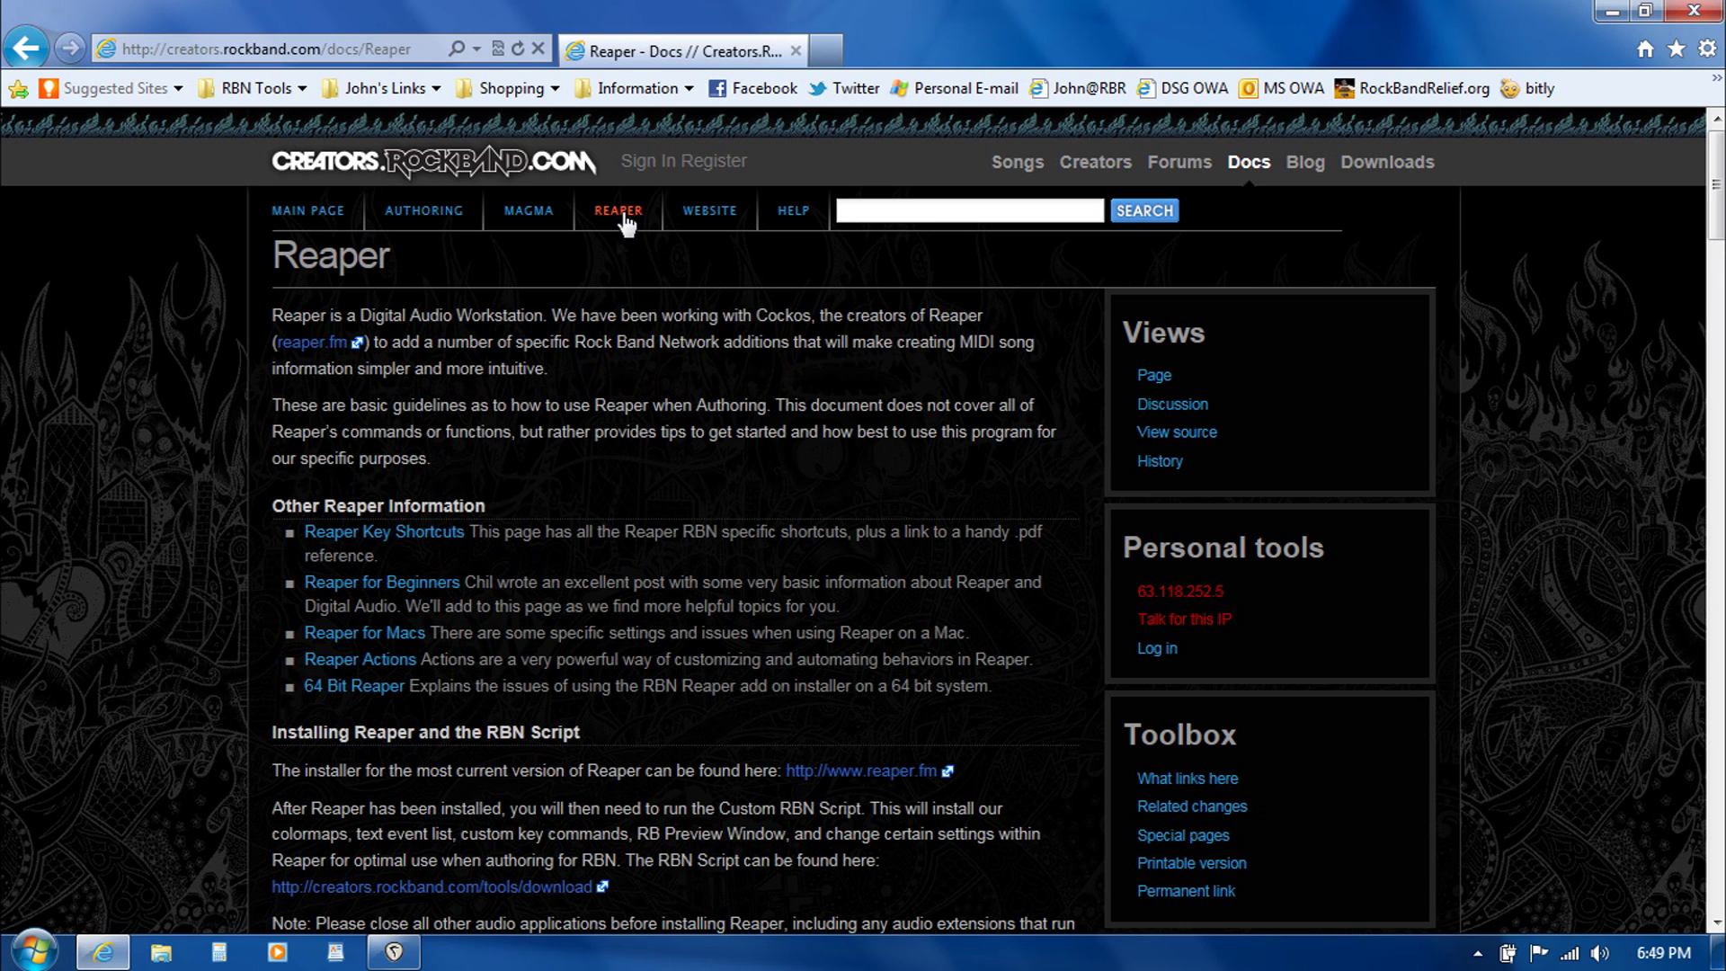
pyautogui.scroll(-2, 568, 597)
pyautogui.scroll(-5, 569, 597)
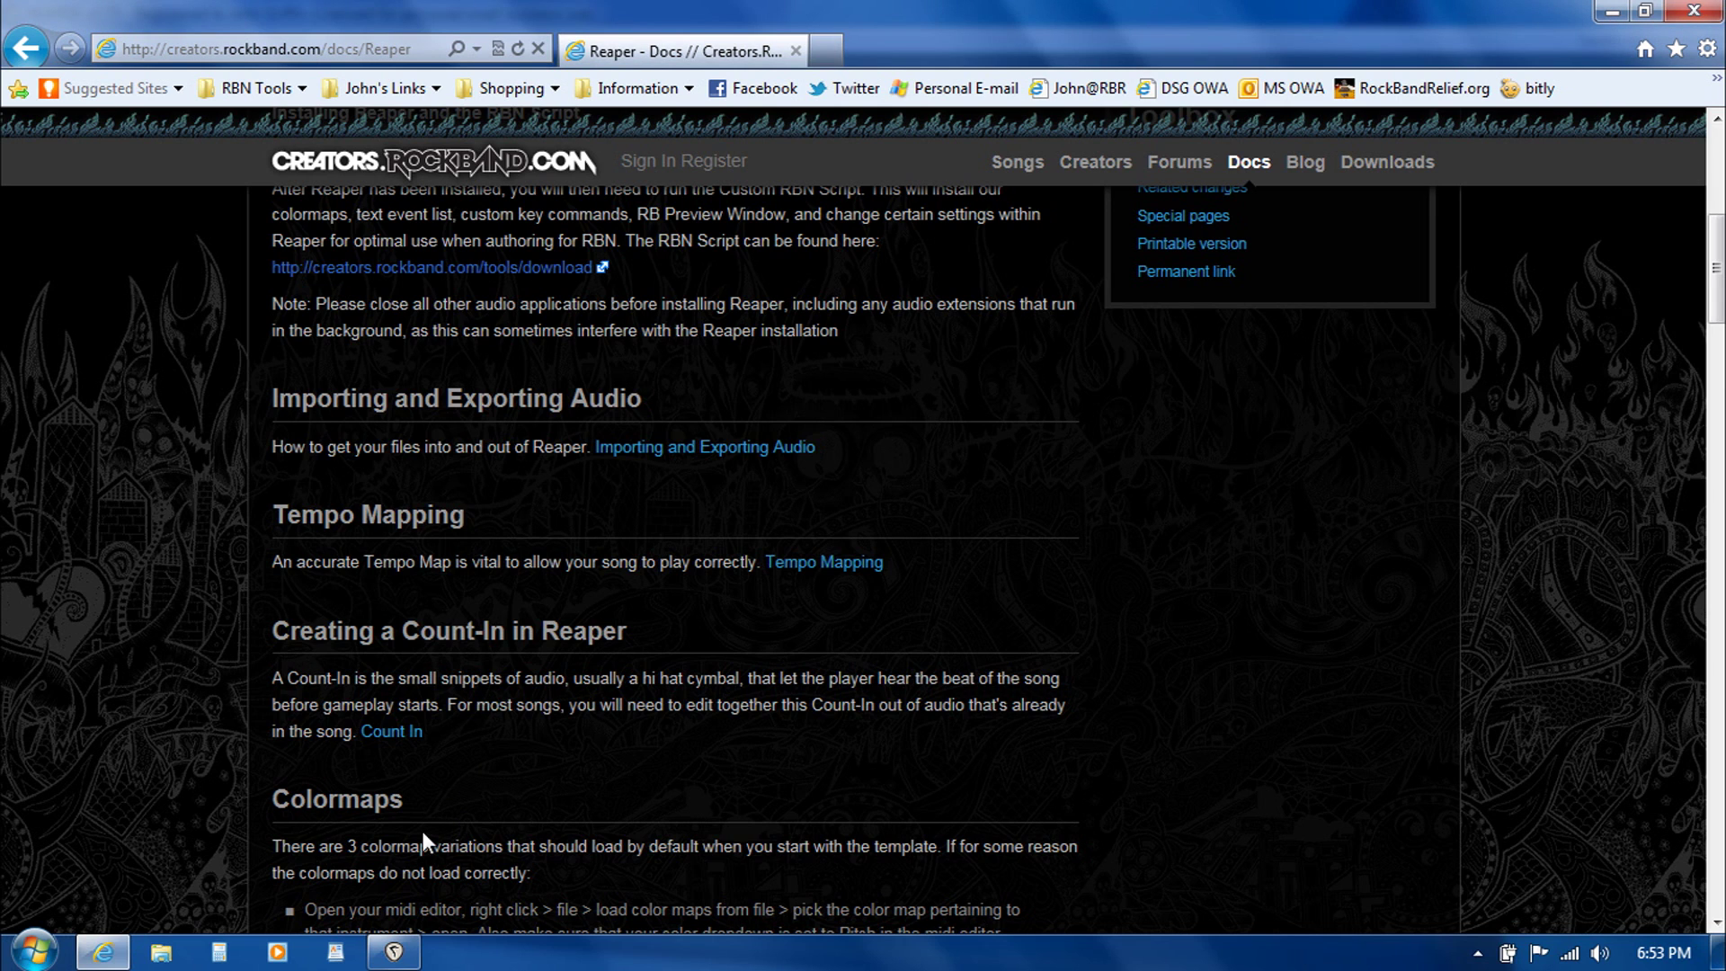
# - Switch to REAPER and load the project template "DJ Gryph's RBN 2.0 Master Template"
pyautogui.click(394, 952)
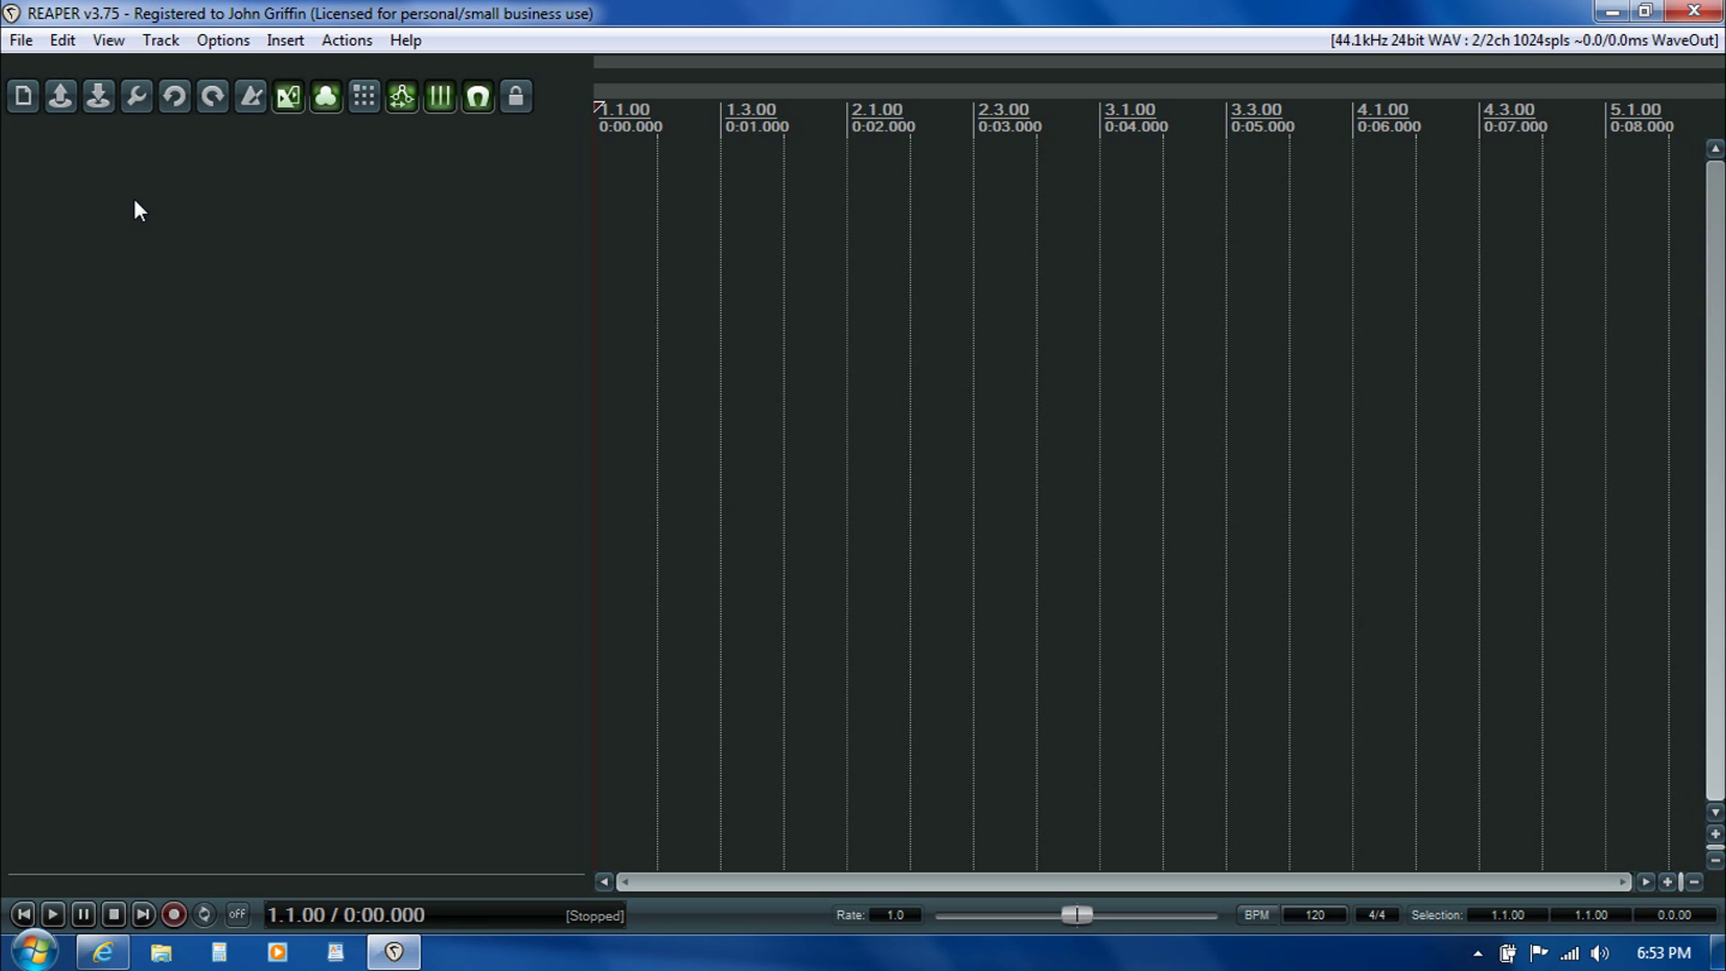
pyautogui.click(15, 42)
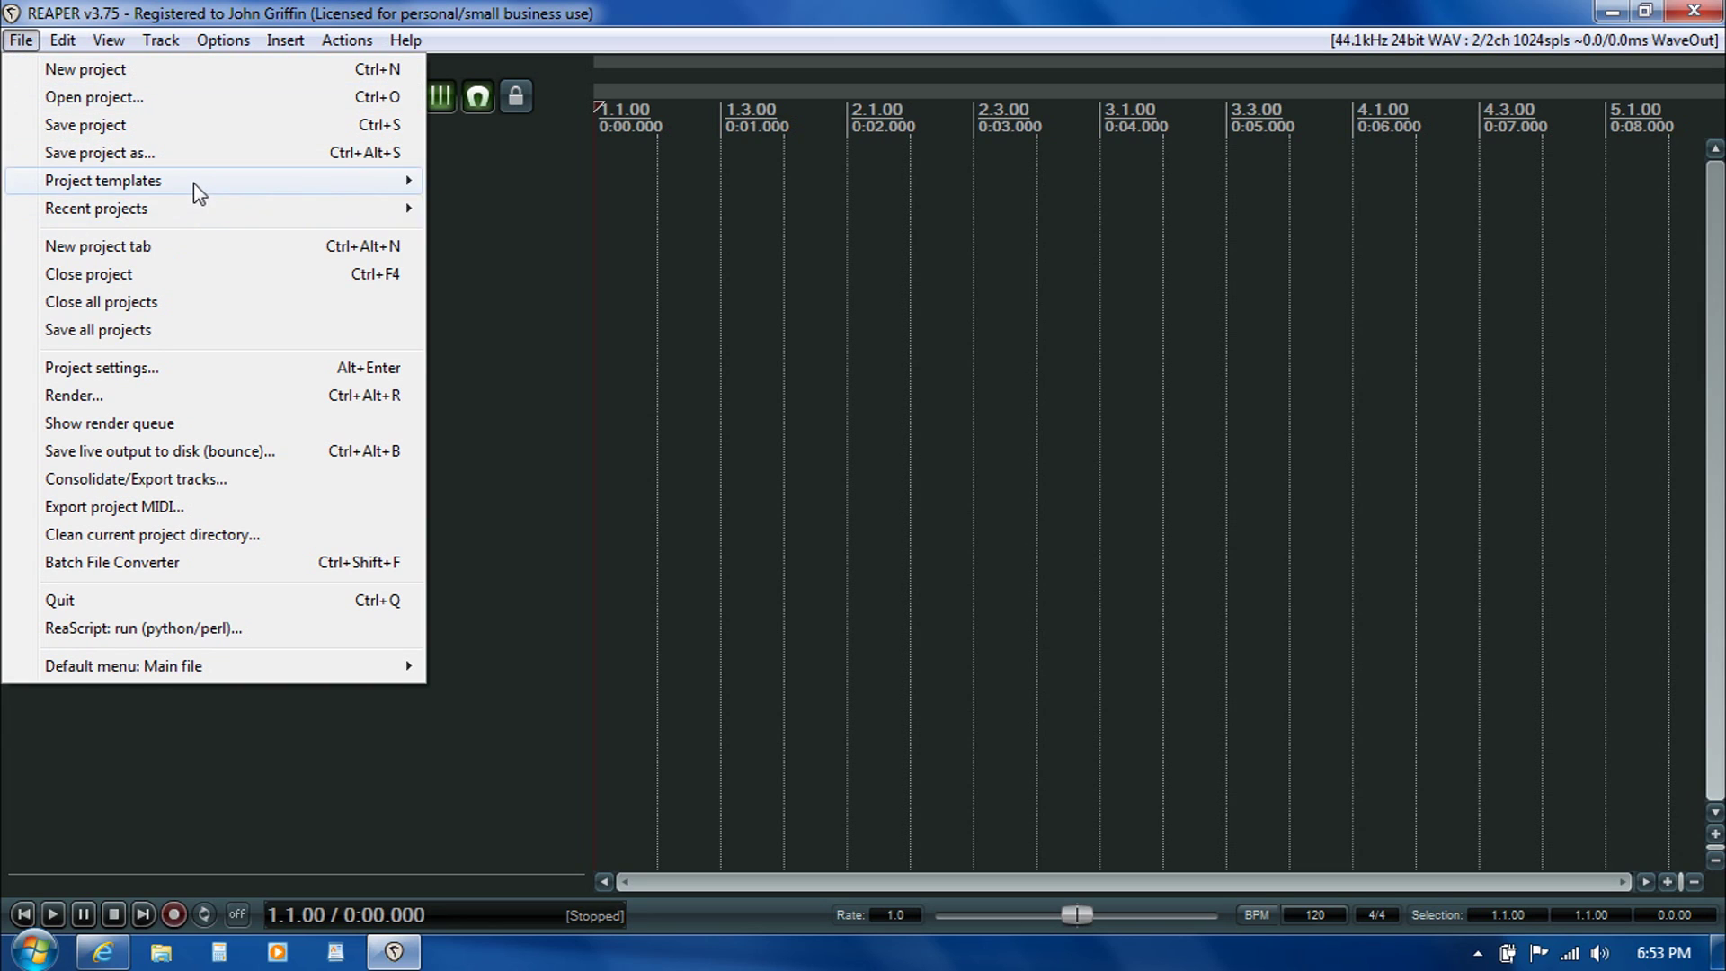
pyautogui.moveTo(198, 192)
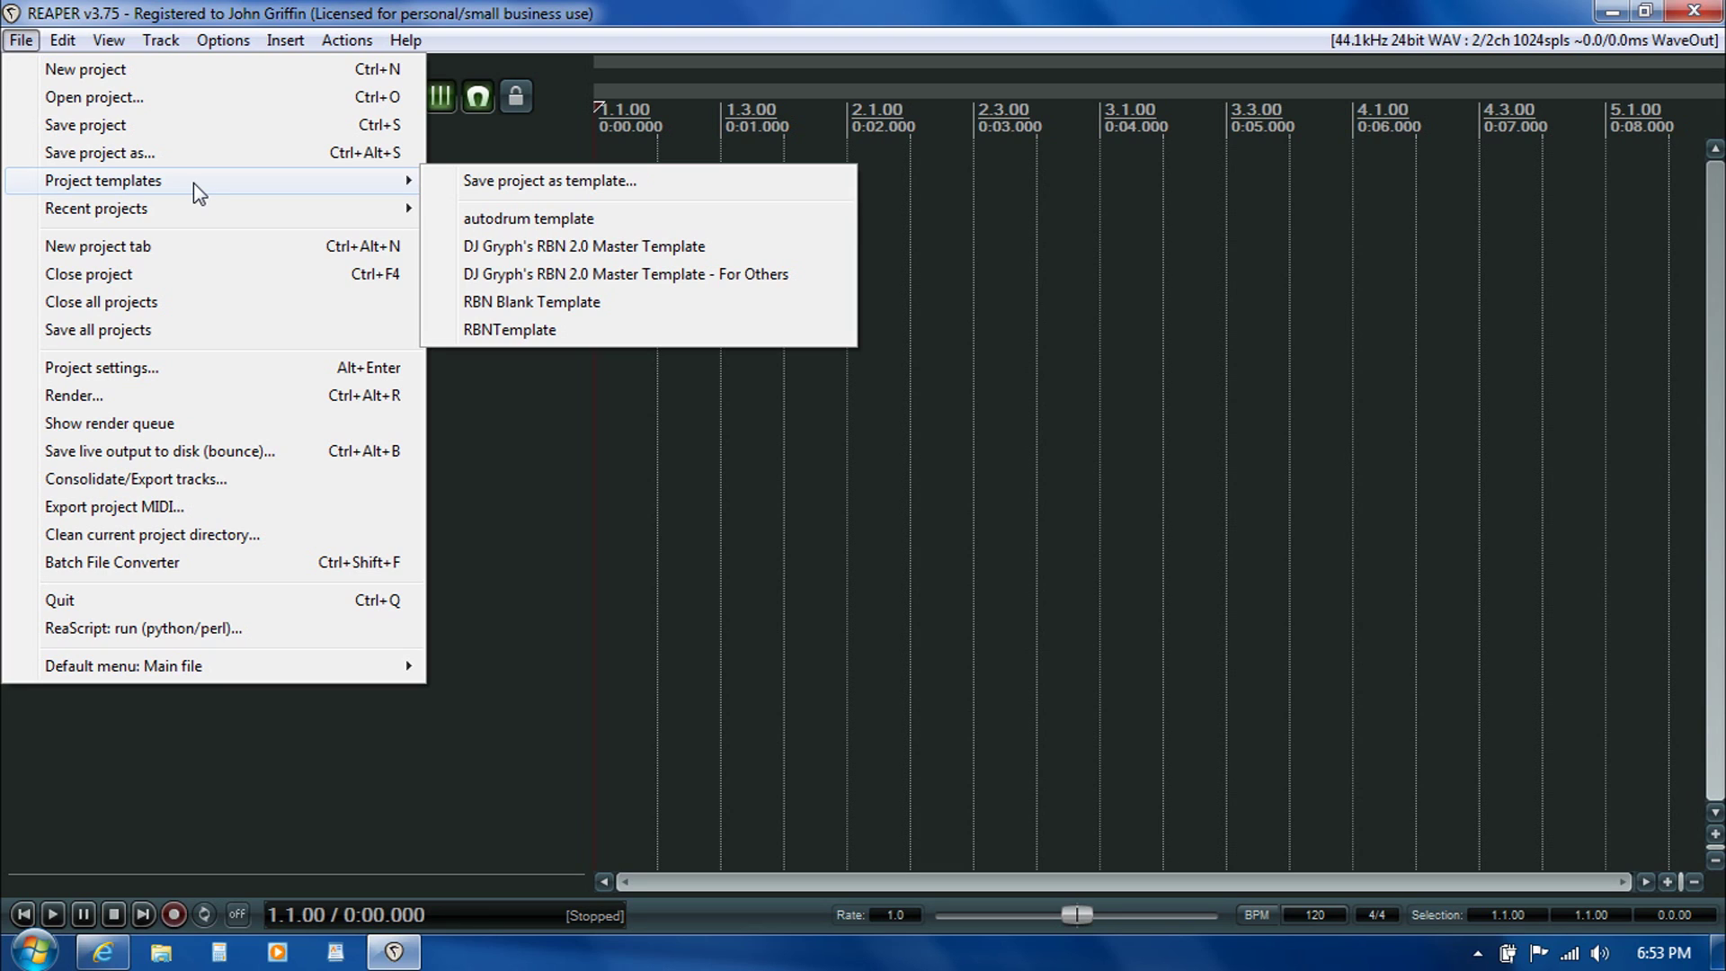
pyautogui.click(511, 245)
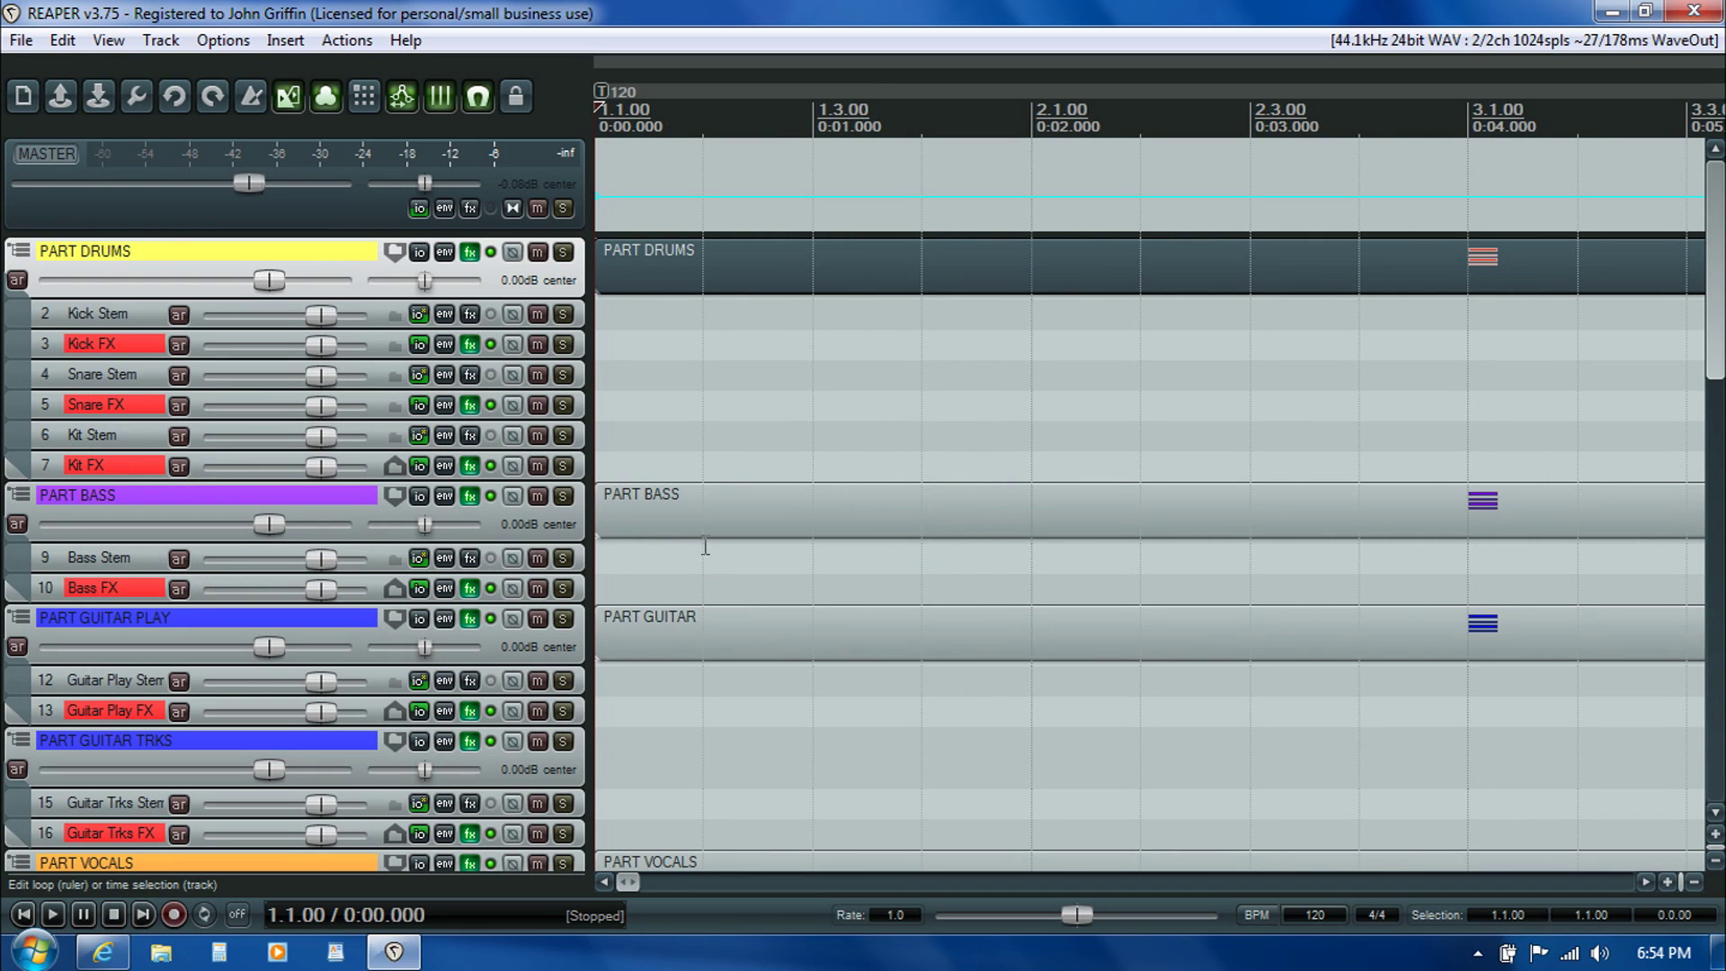
pyautogui.moveTo(1713, 238); pyautogui.dragTo(1649, 176)
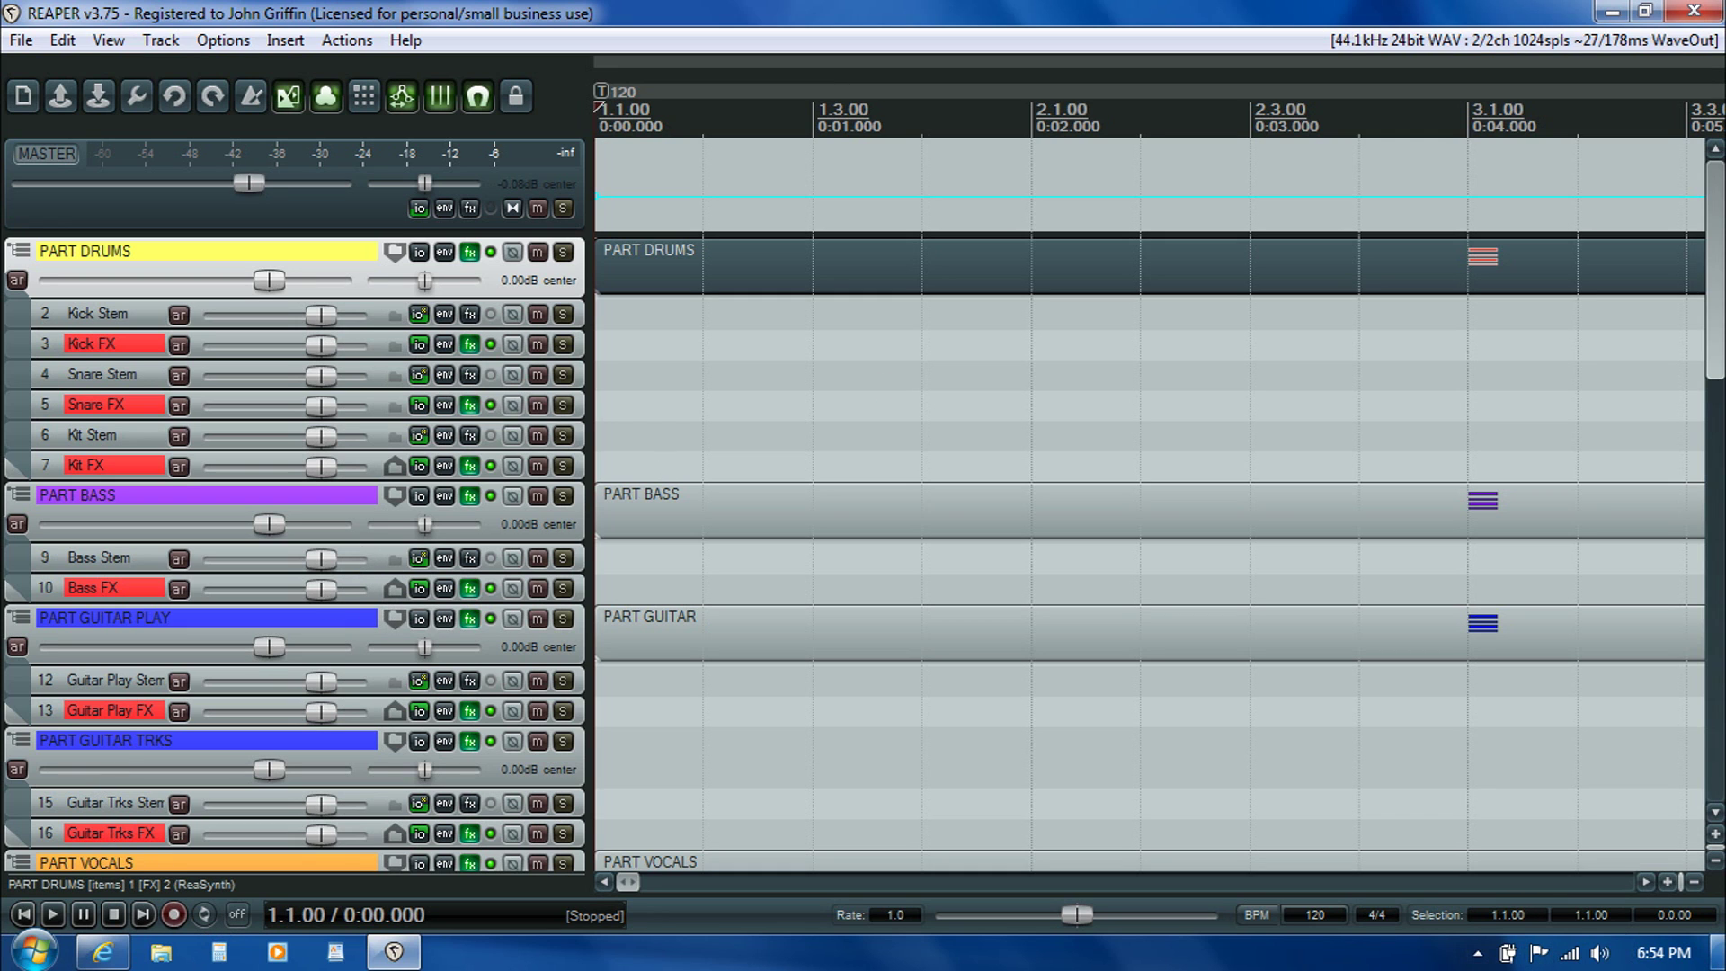
# - Show the desktop and open the Audio Stems folder inside the Heartstrings folder
pyautogui.click(1664, 953)
pyautogui.click(1720, 953)
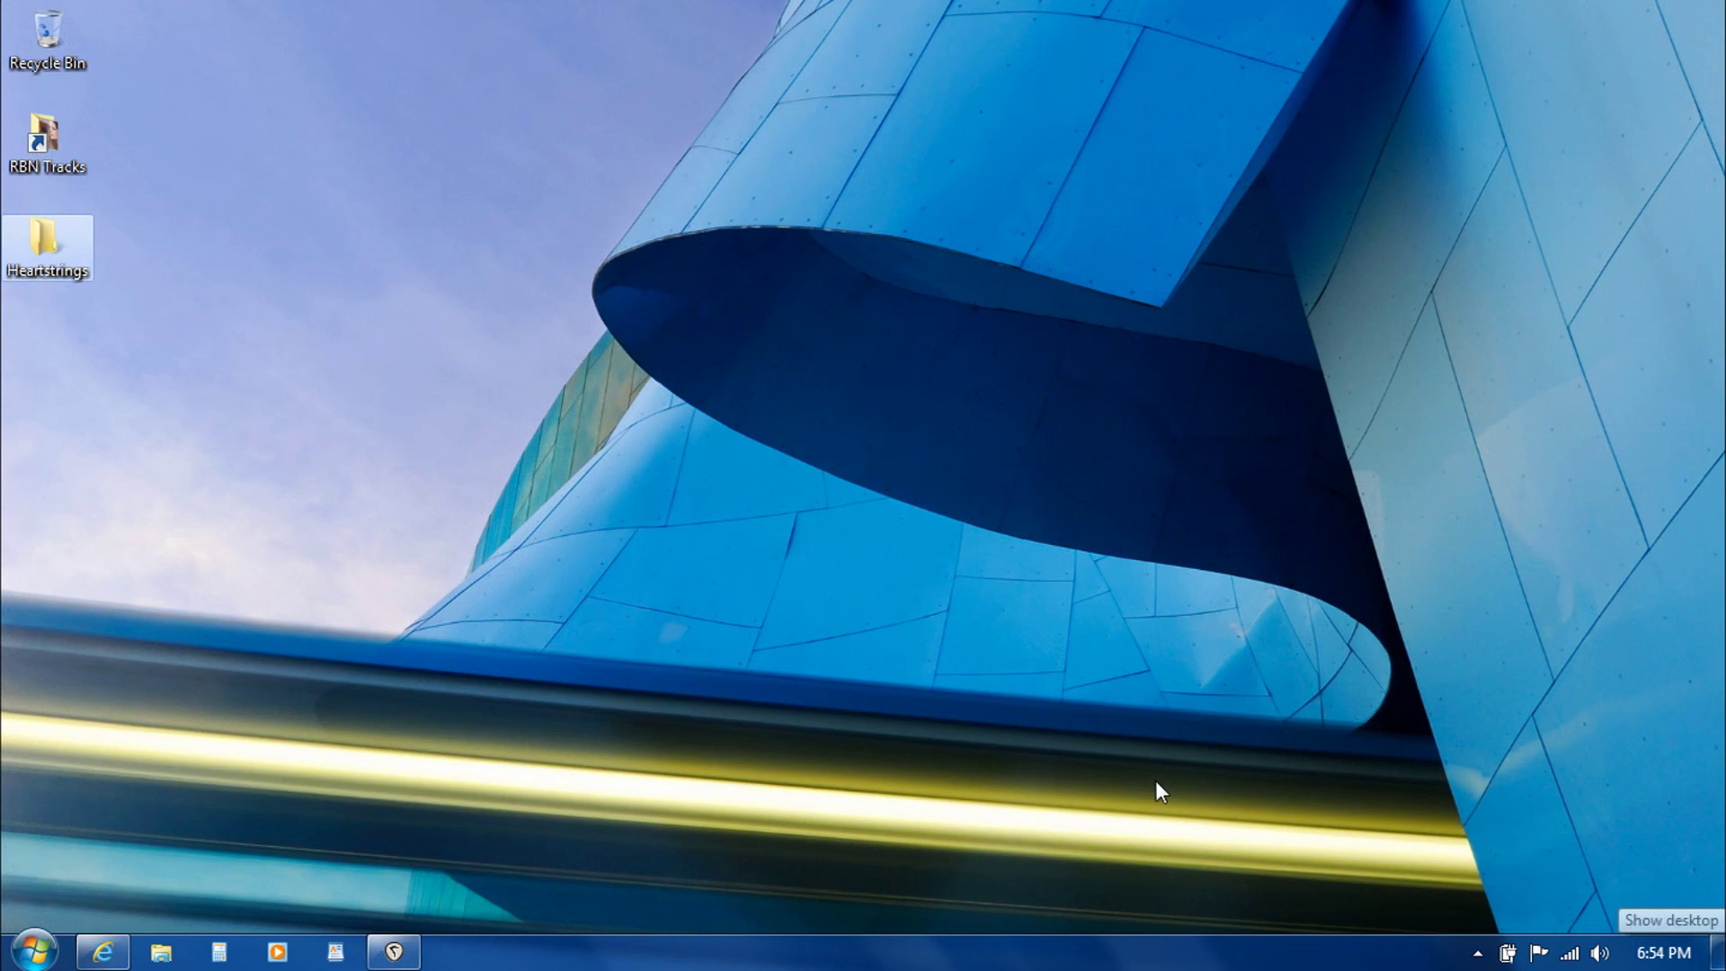
pyautogui.doubleClick(35, 248)
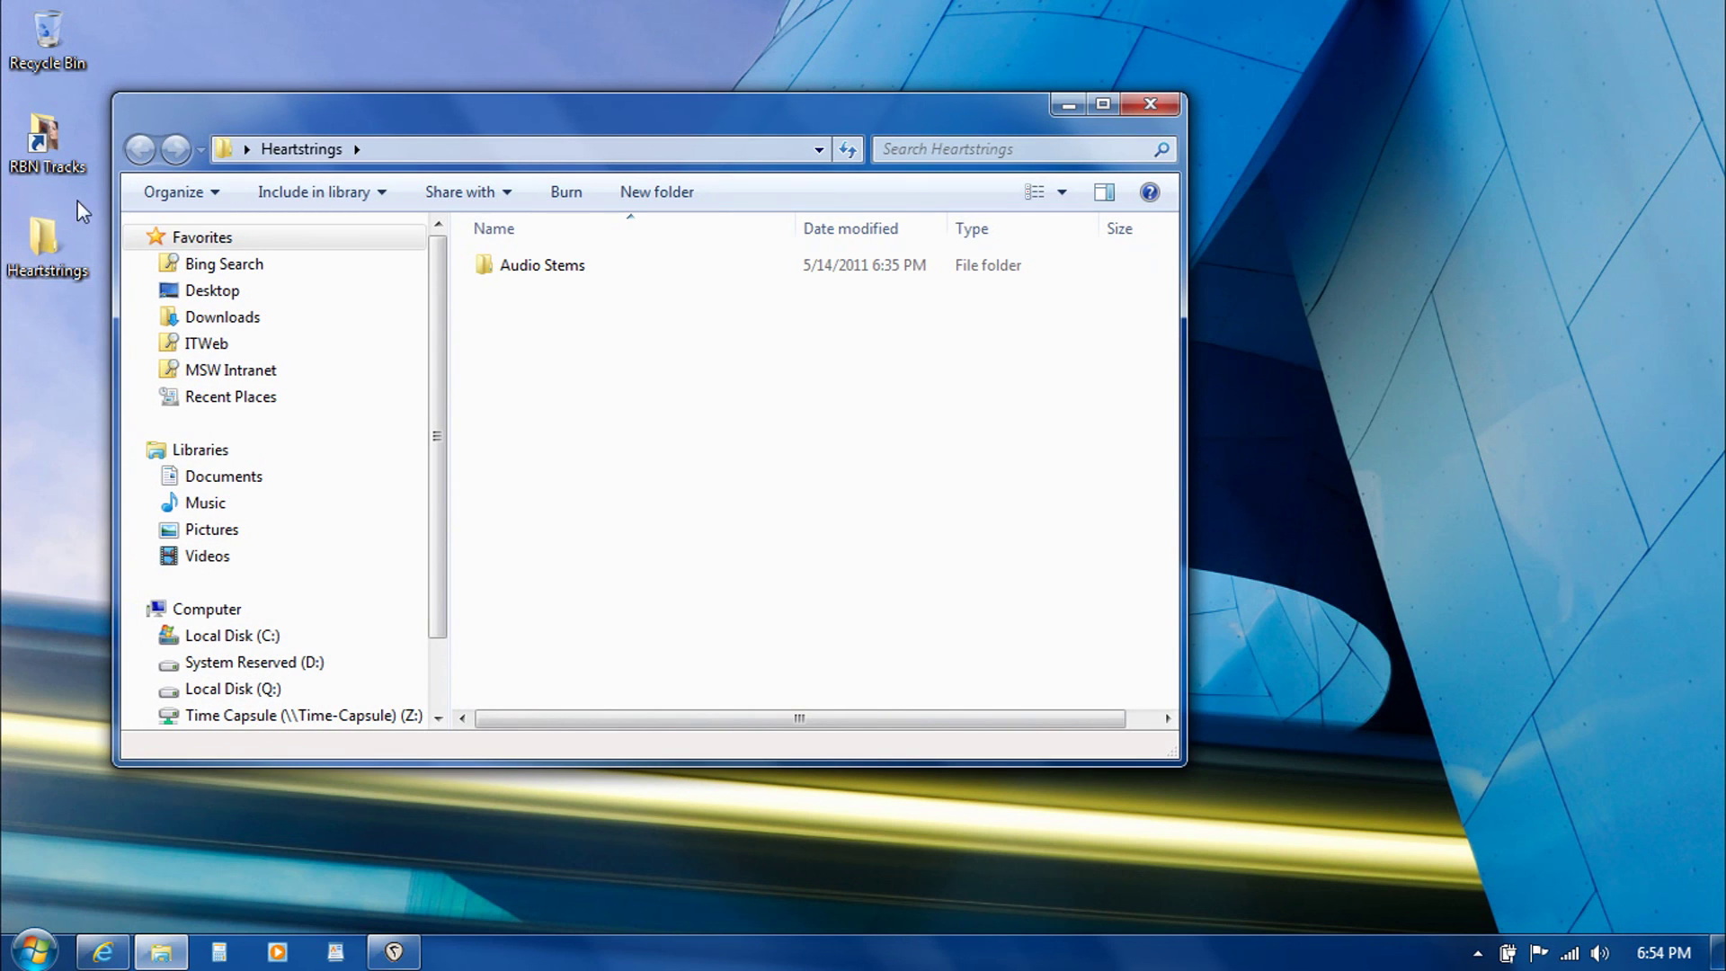
pyautogui.doubleClick(538, 266)
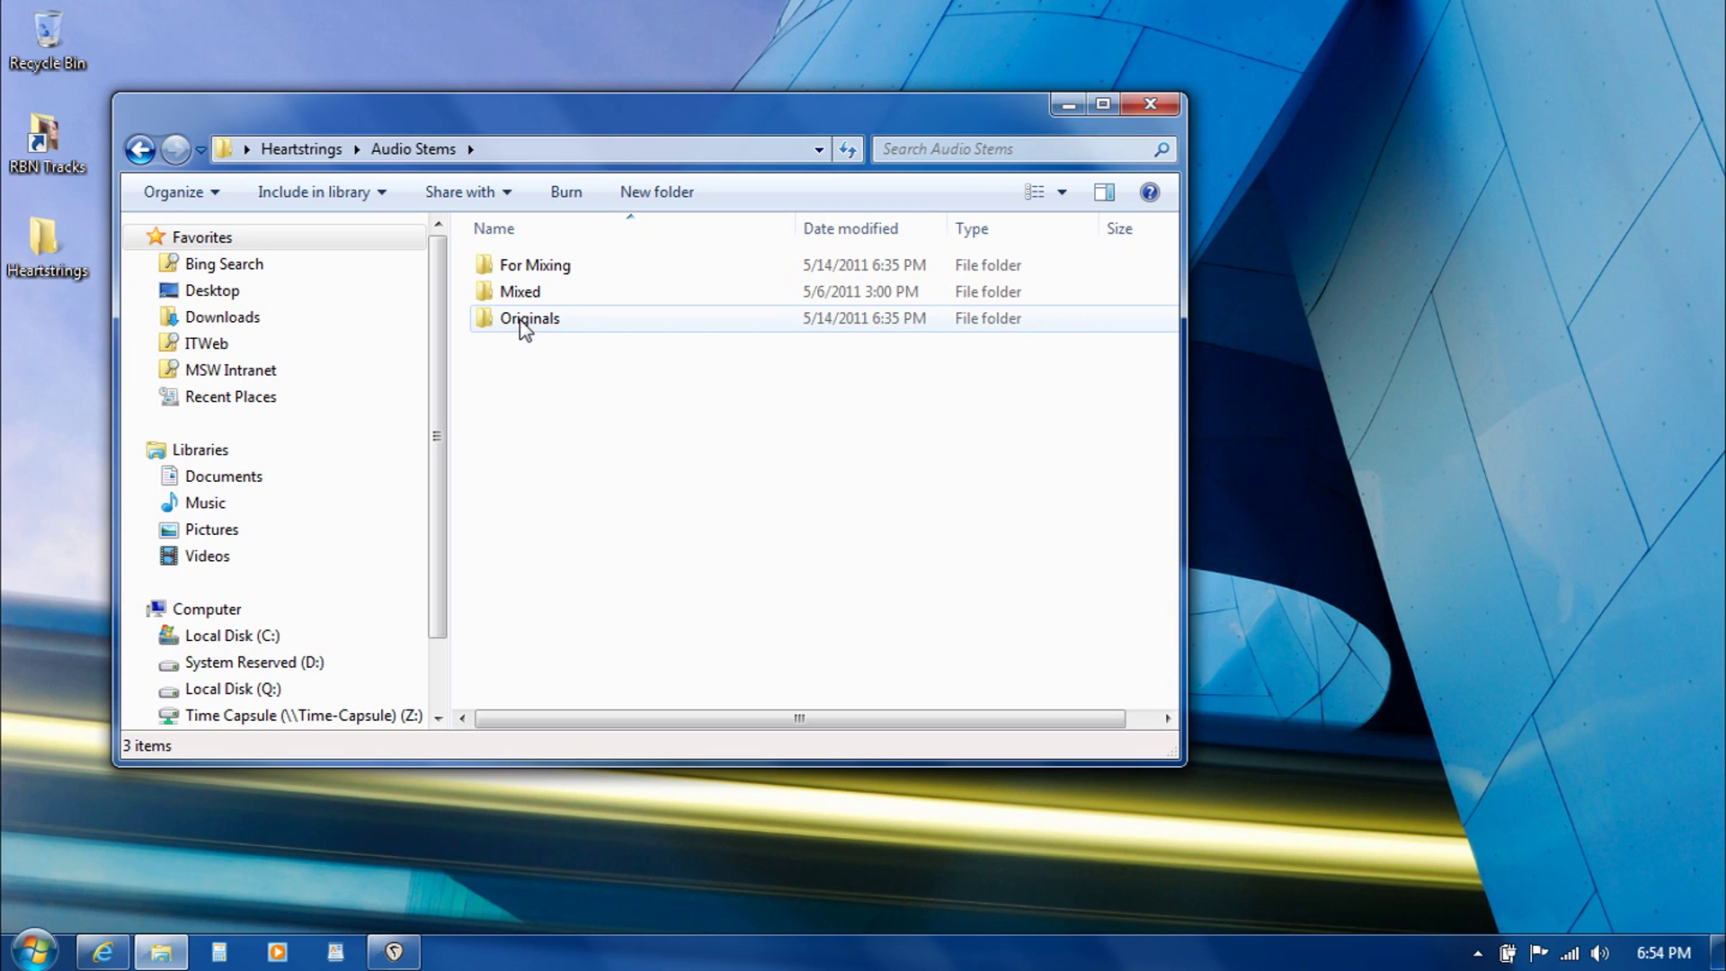
# - Check the contents of the Originals folder and return to Audio Stems
pyautogui.moveTo(544, 337)
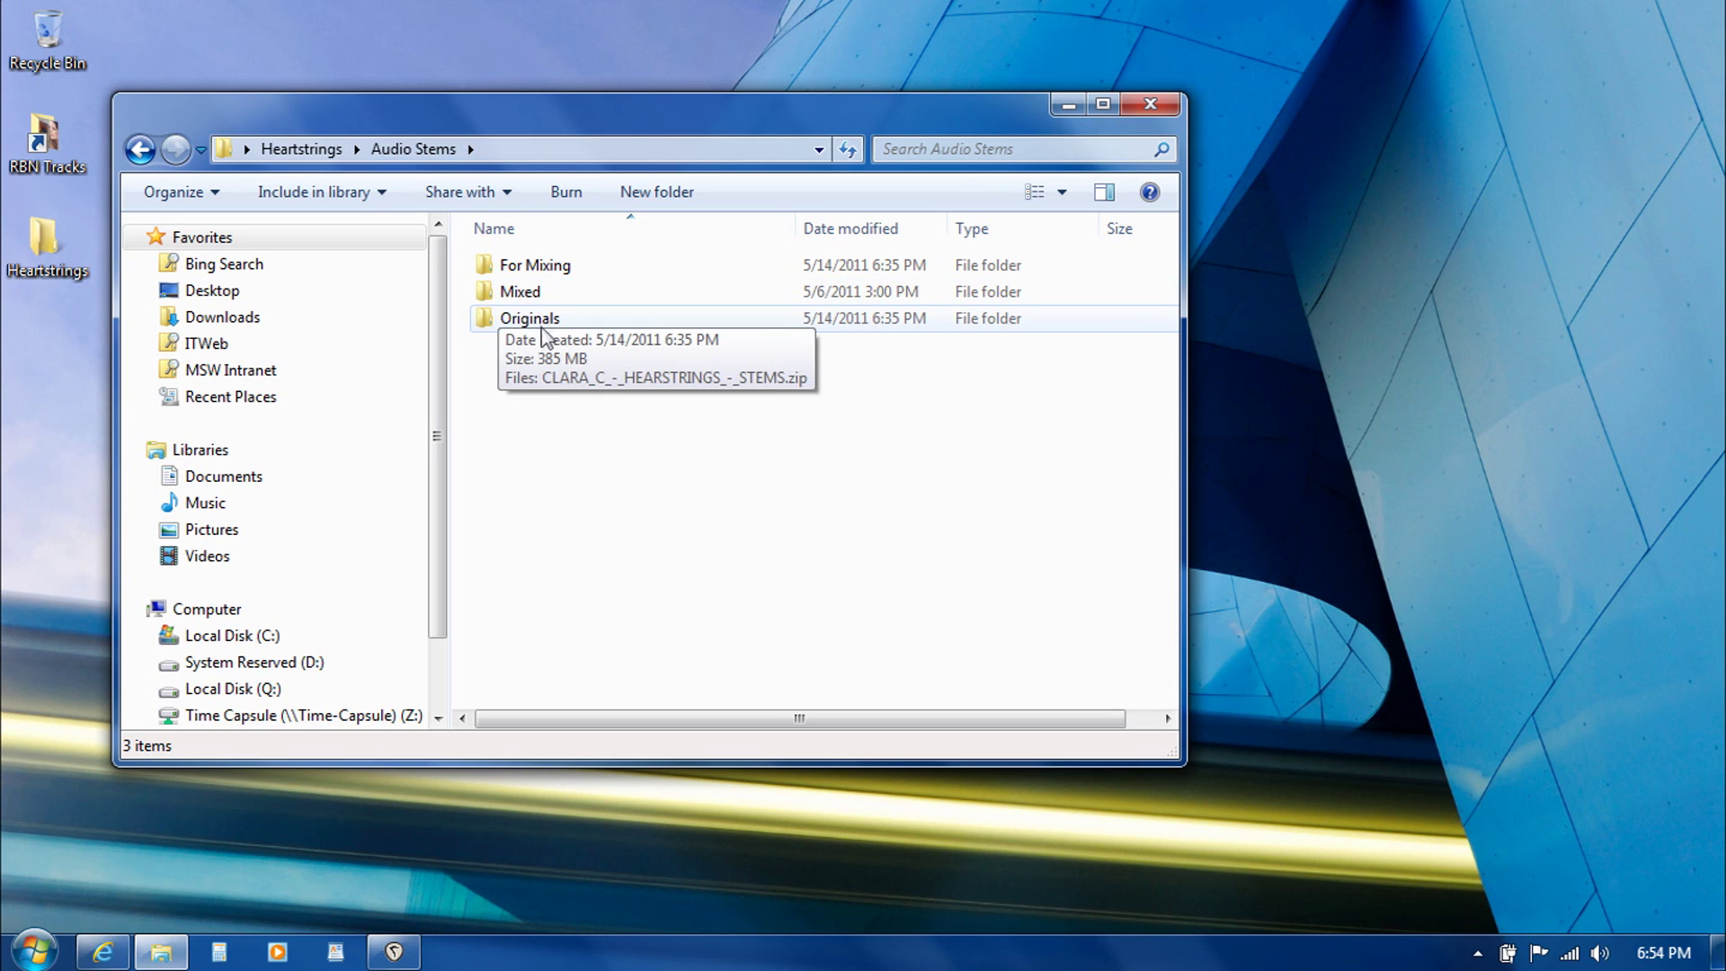
pyautogui.doubleClick(538, 318)
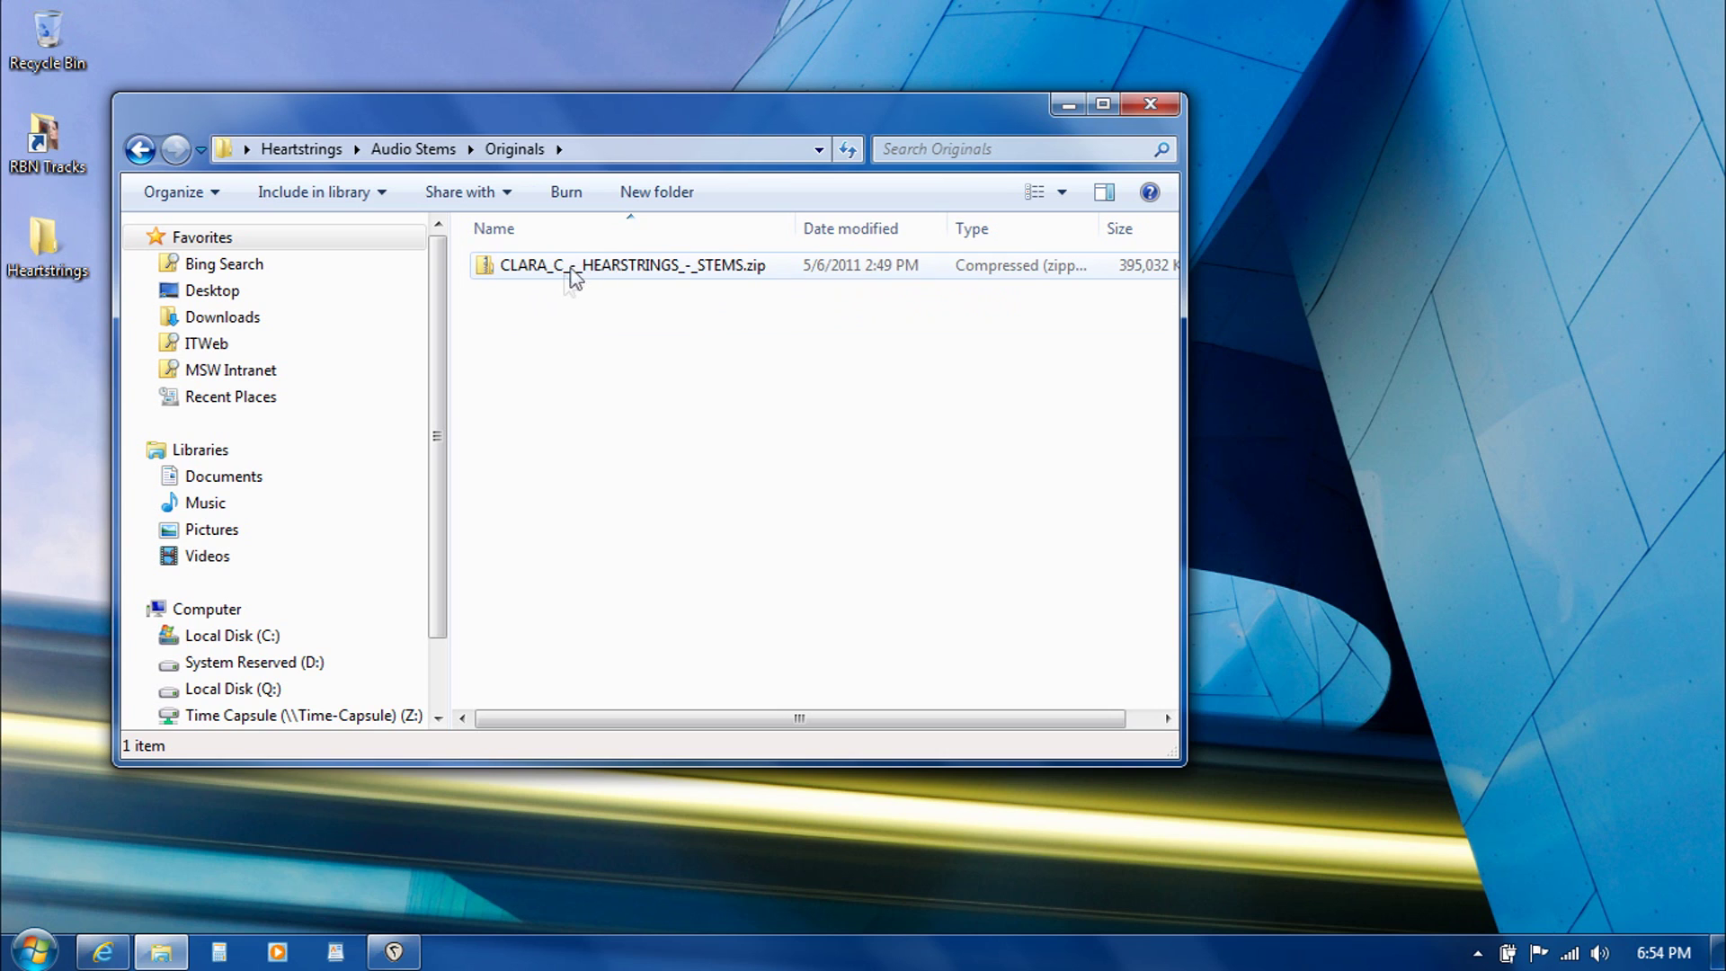
pyautogui.press('BackSpace')
pyautogui.moveTo(537, 317)
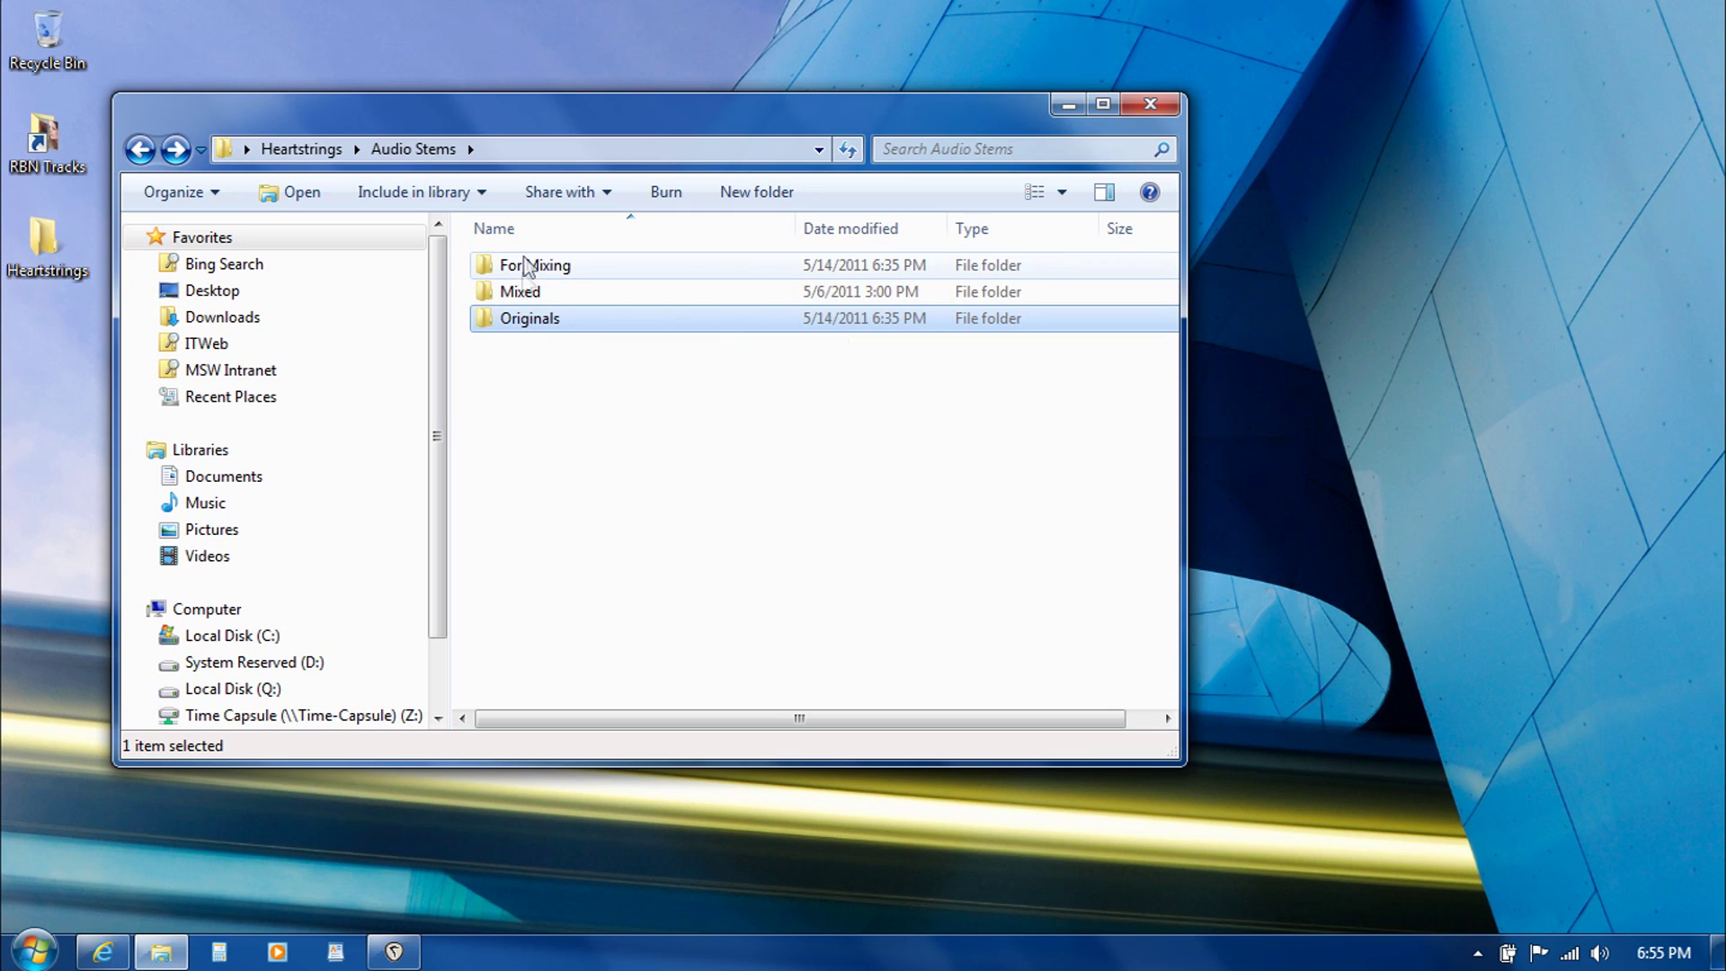
# - Check the contents of the For Mixing and Mixed folders, returning to Audio Stems after each
pyautogui.doubleClick(527, 266)
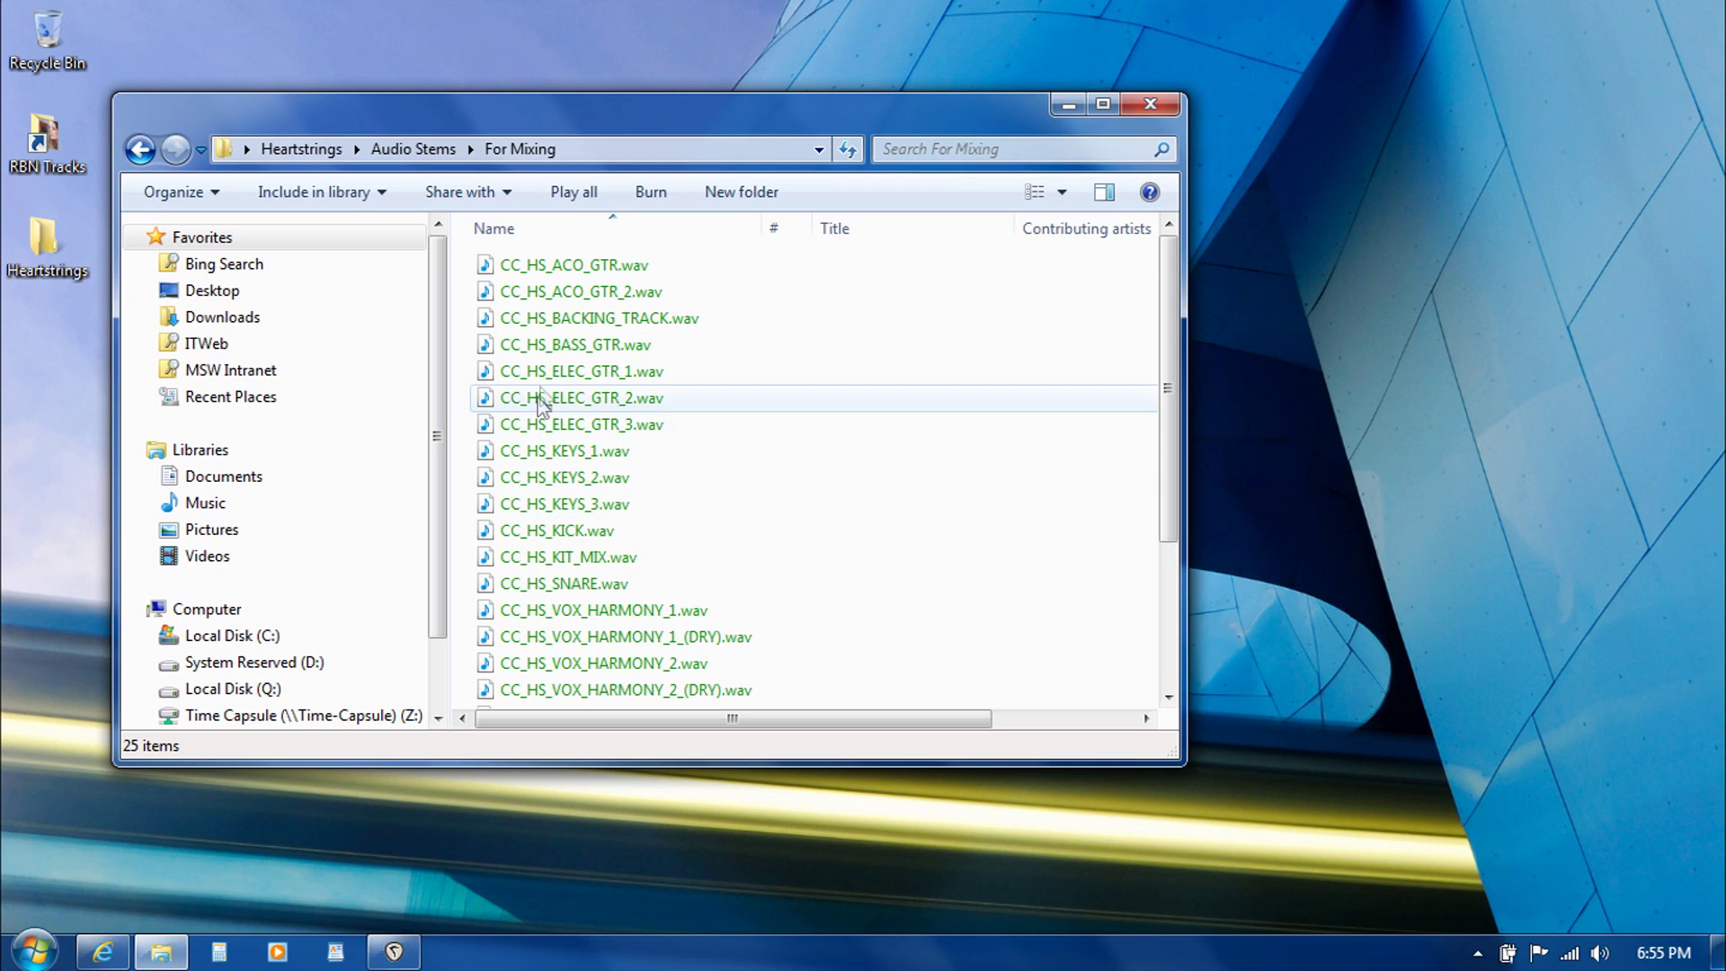
pyautogui.moveTo(545, 403)
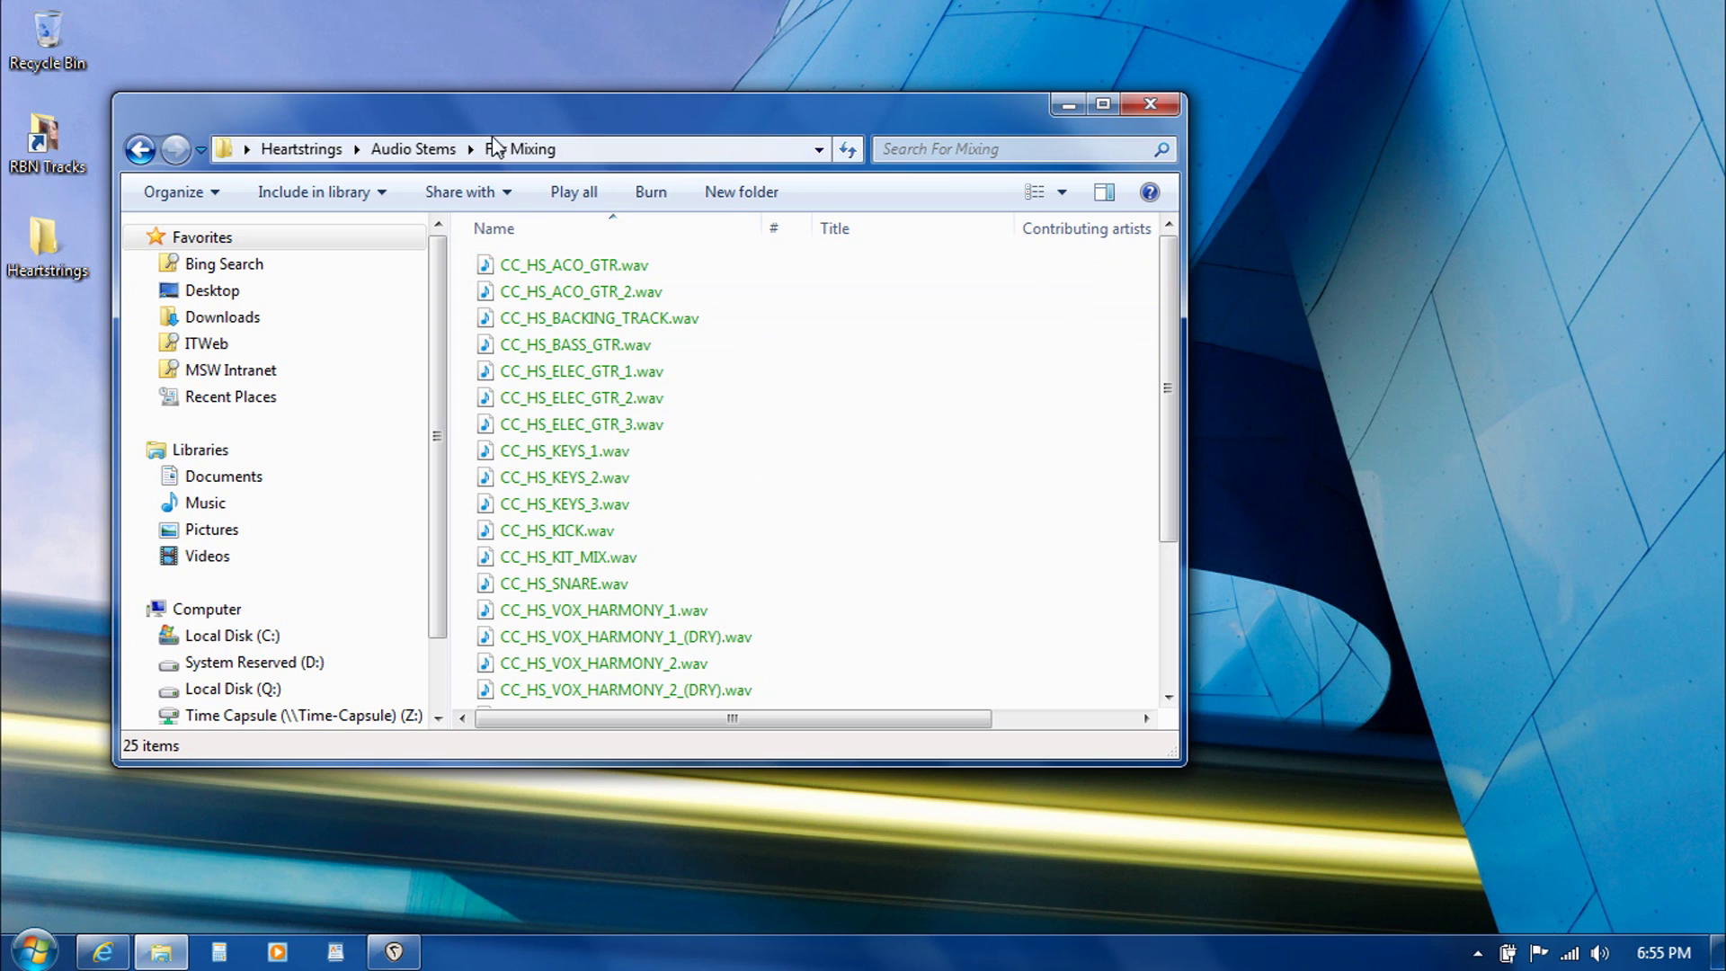
pyautogui.click(411, 147)
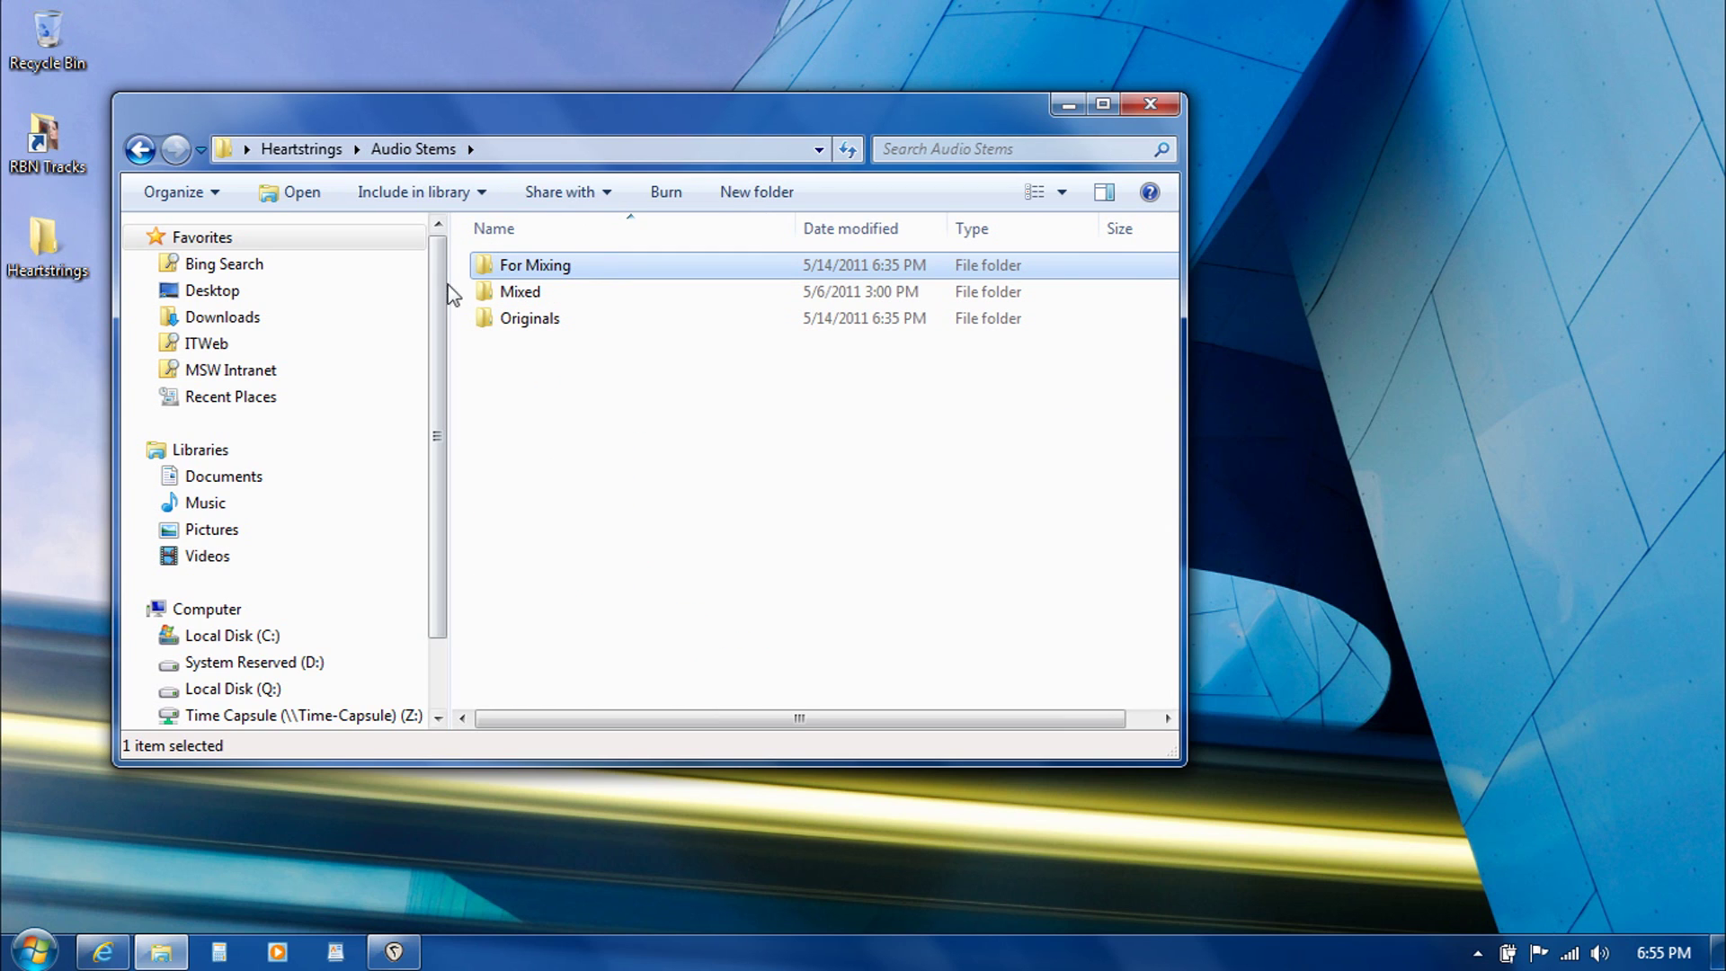
pyautogui.click(528, 294)
pyautogui.doubleClick(529, 297)
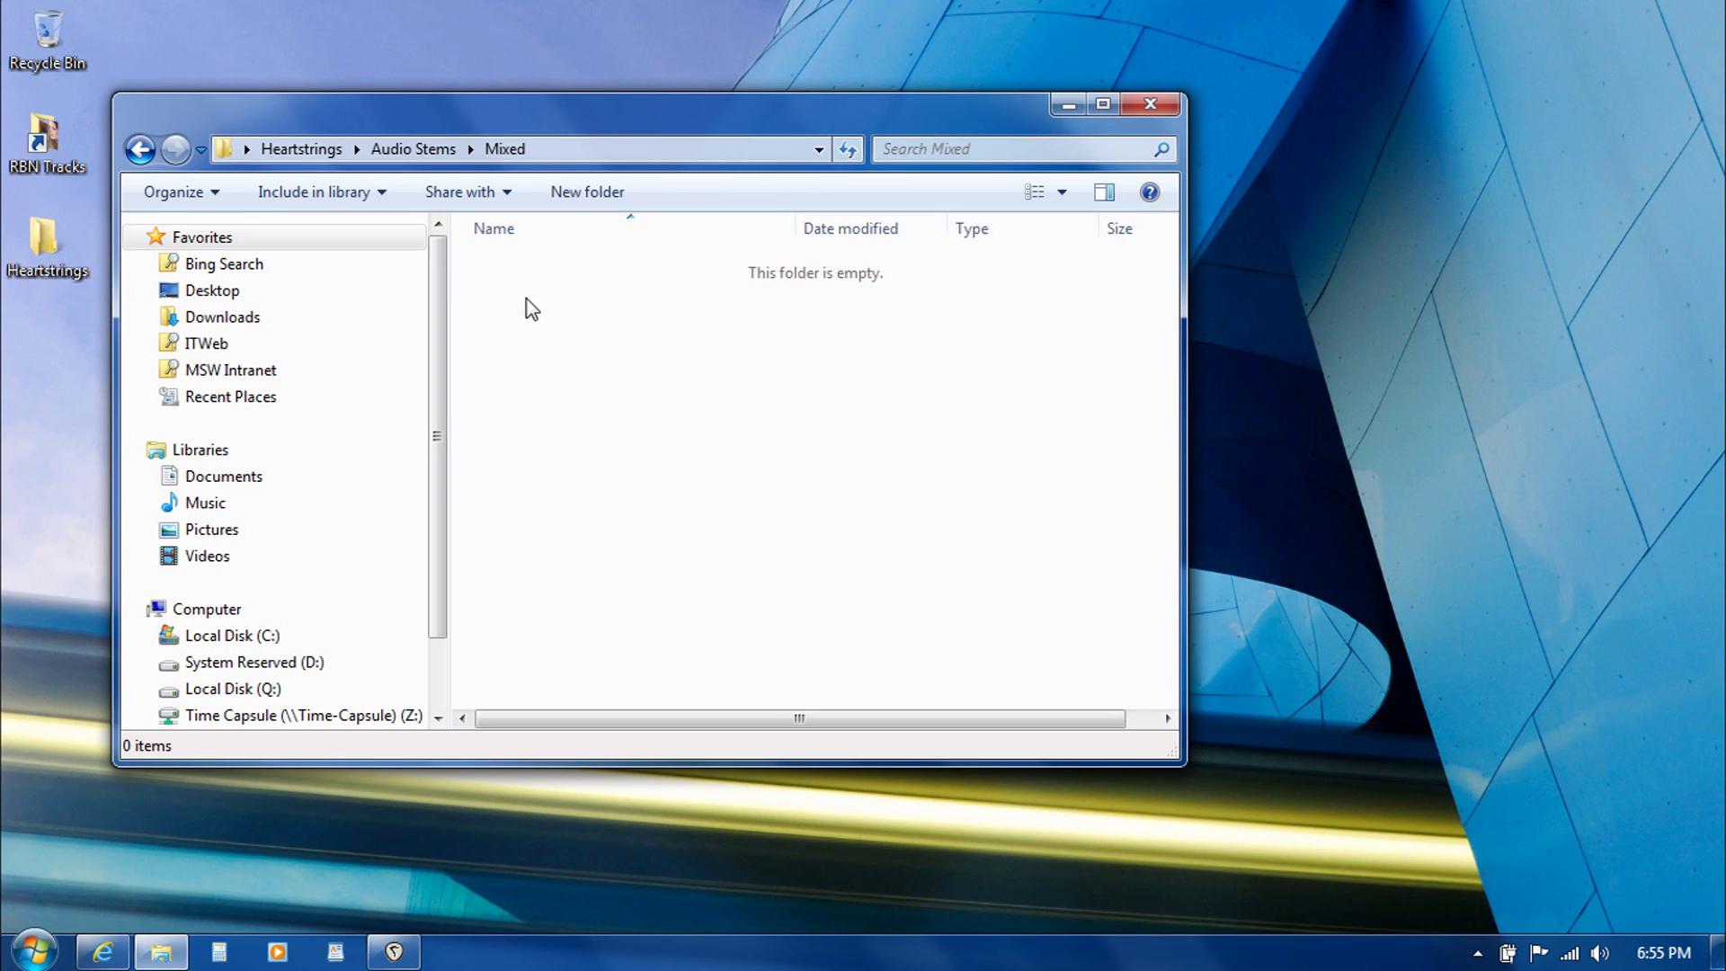
pyautogui.press('BackSpace')
# - Open the For Mixing folder in a maximized window and single out the kick, snare and kit mix stems
pyautogui.doubleClick(530, 266)
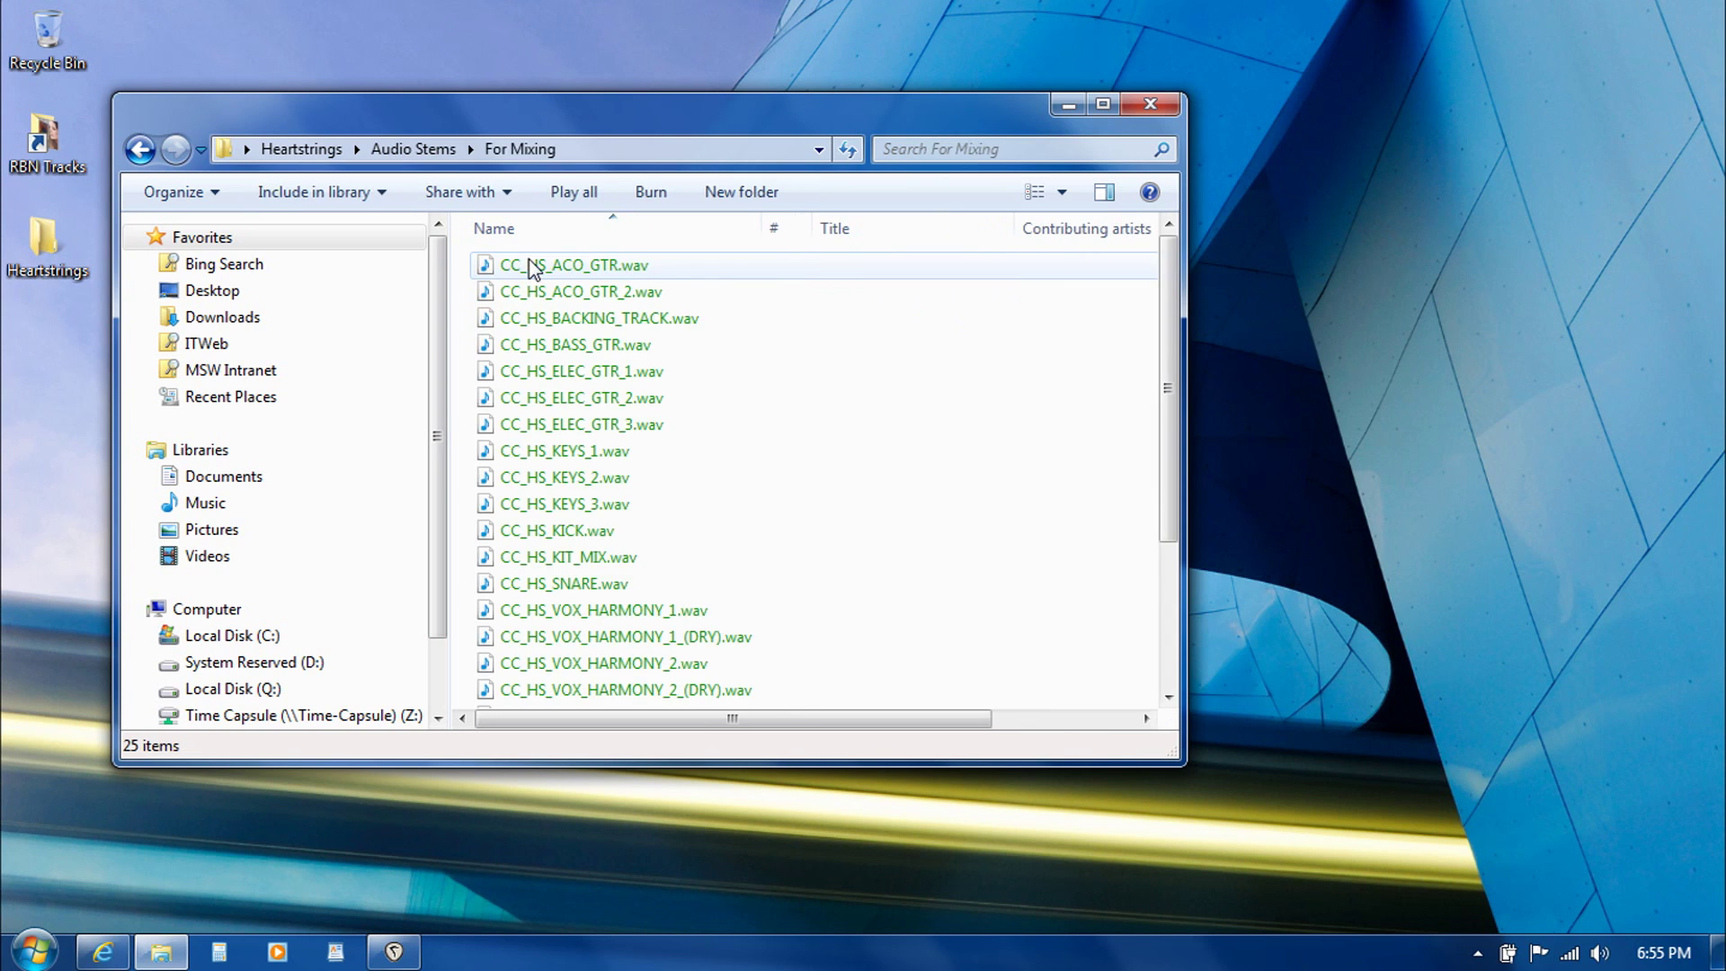
pyautogui.doubleClick(557, 115)
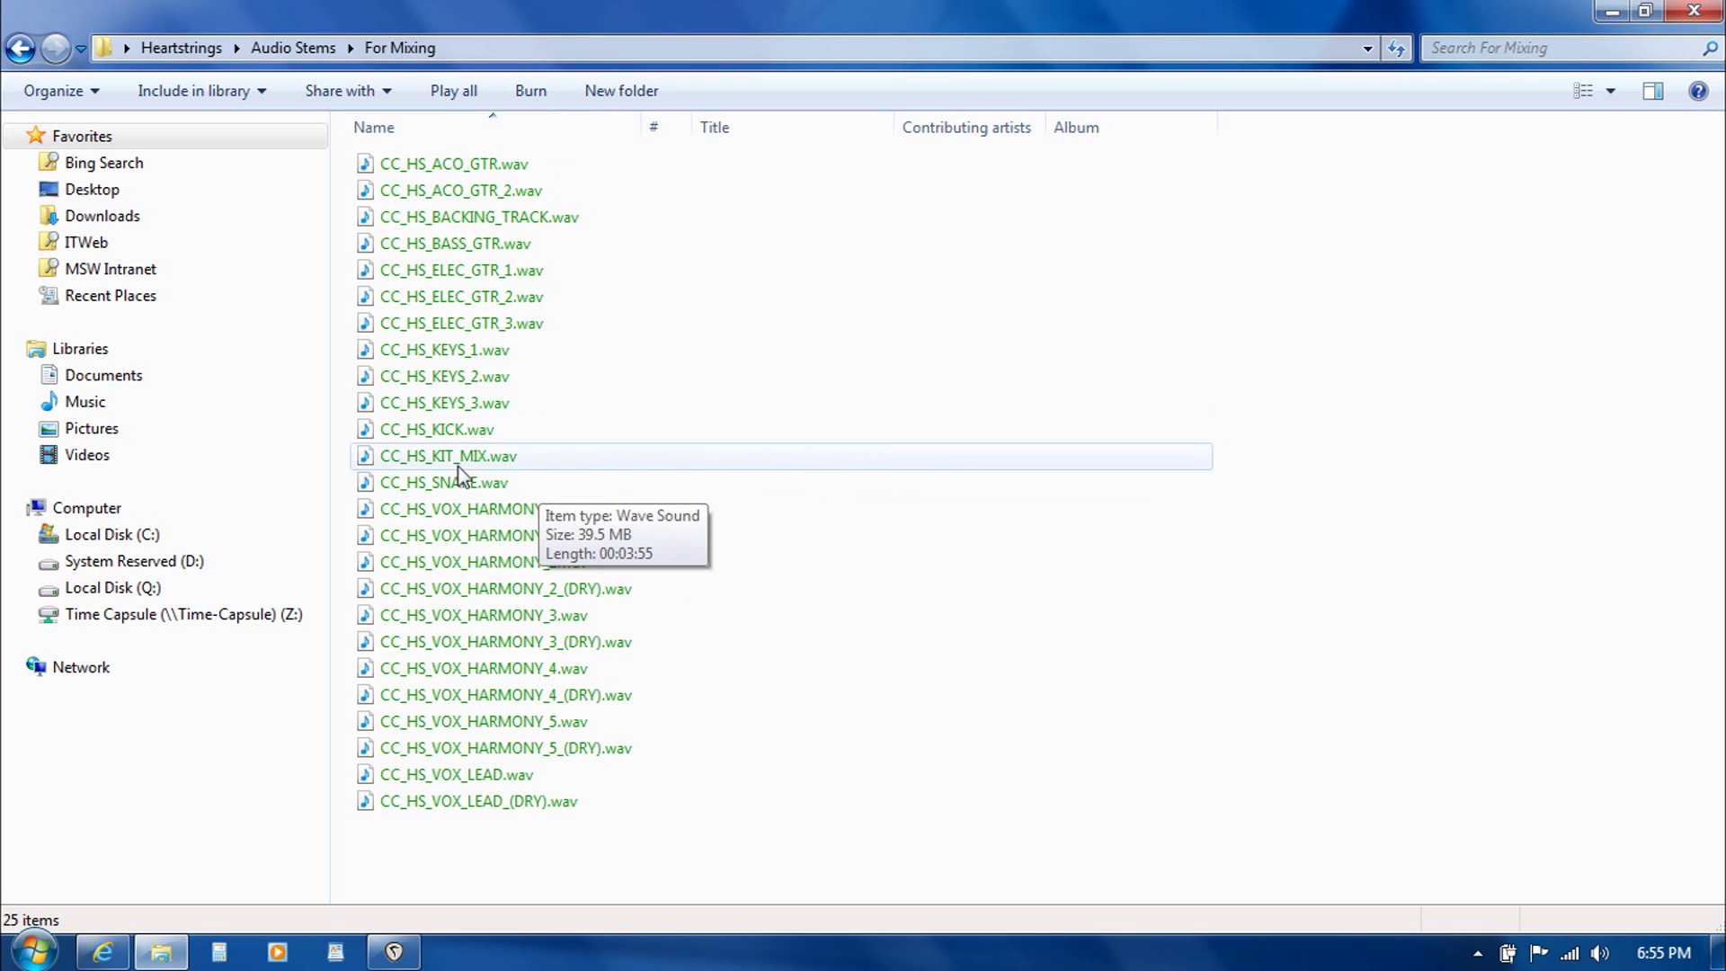
pyautogui.click(461, 433)
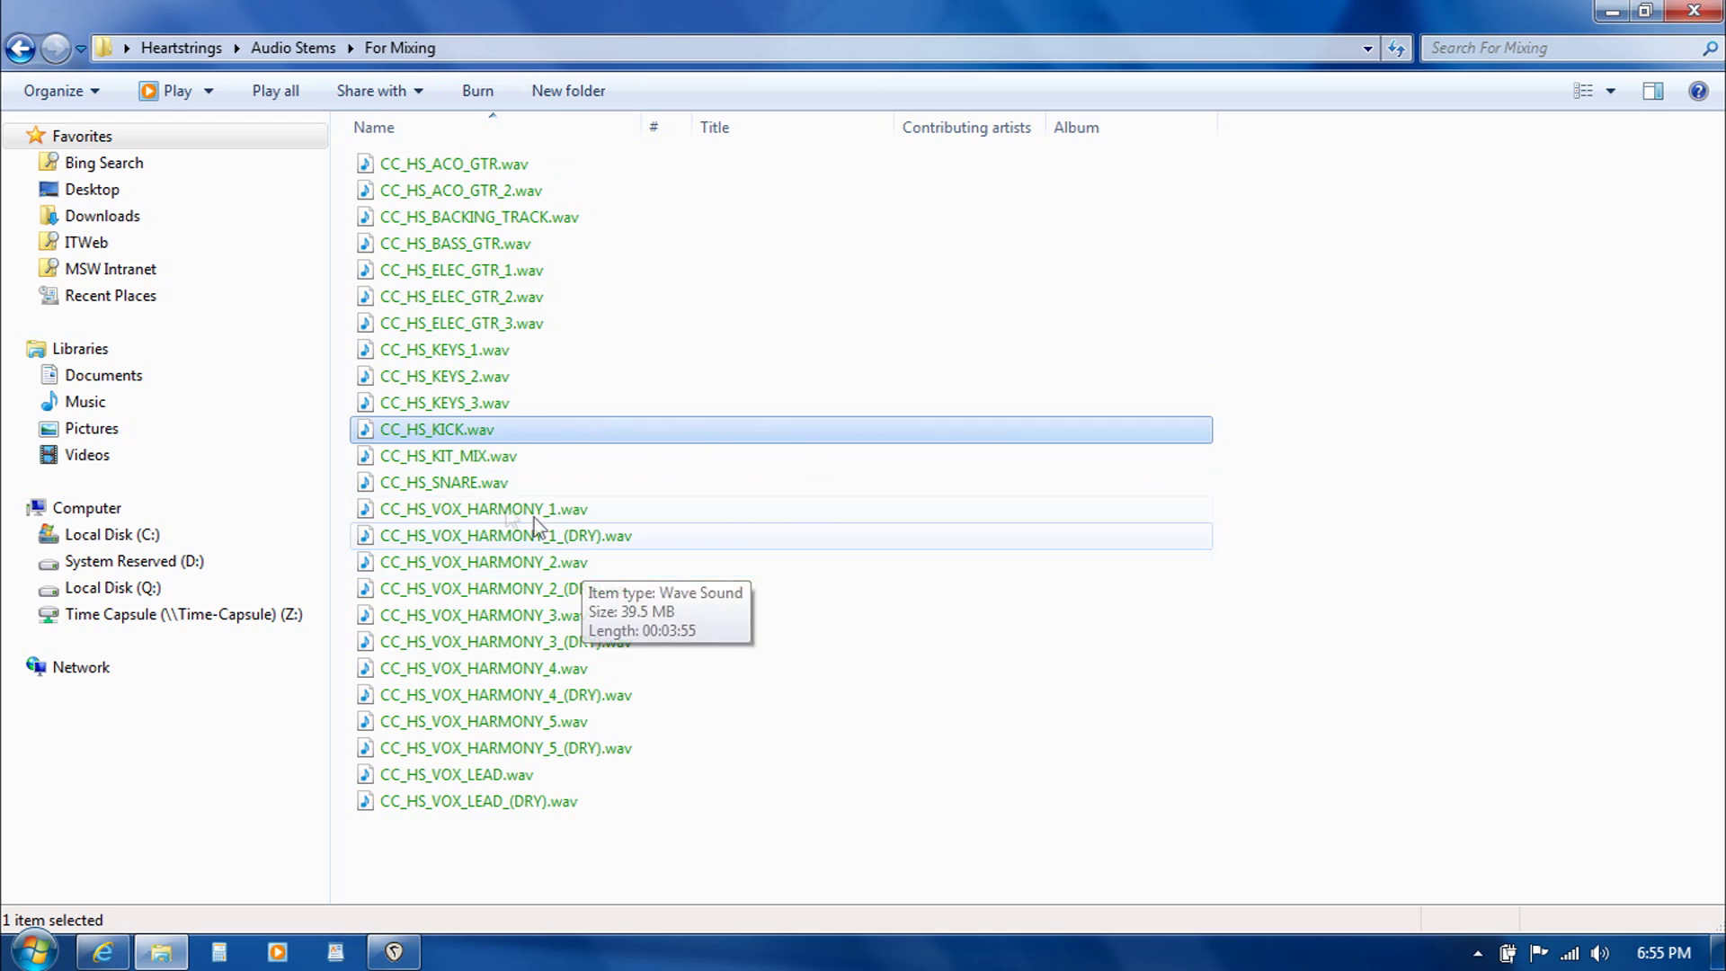
pyautogui.click(490, 487)
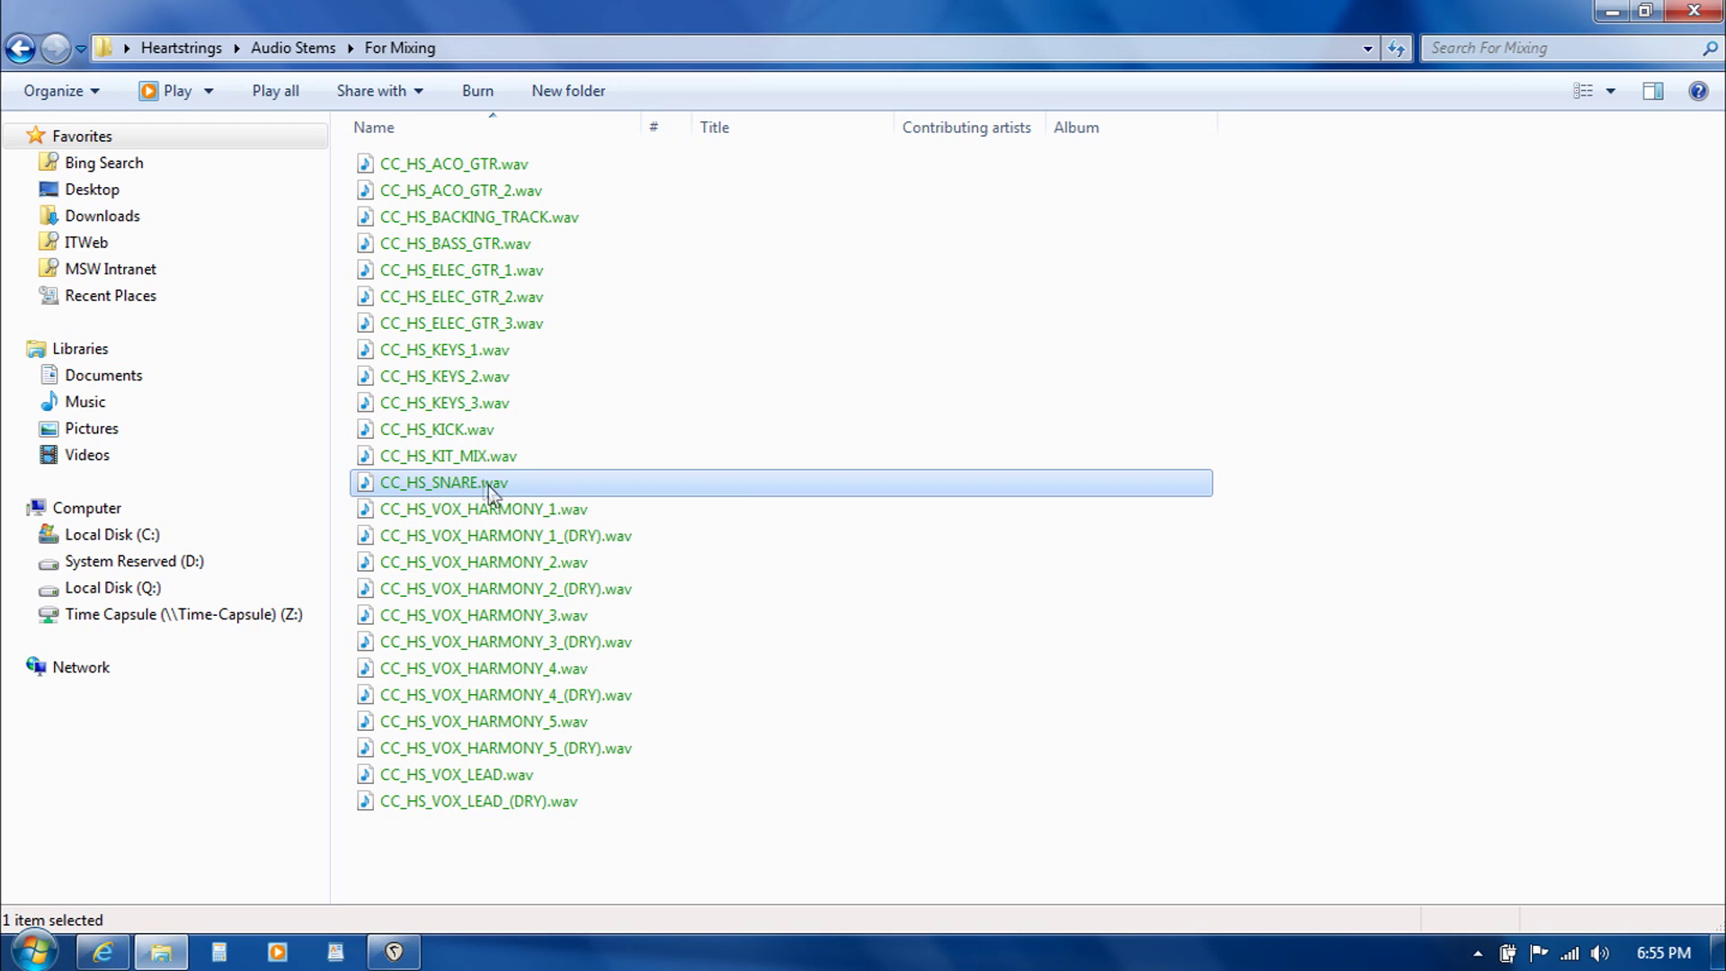
pyautogui.click(473, 456)
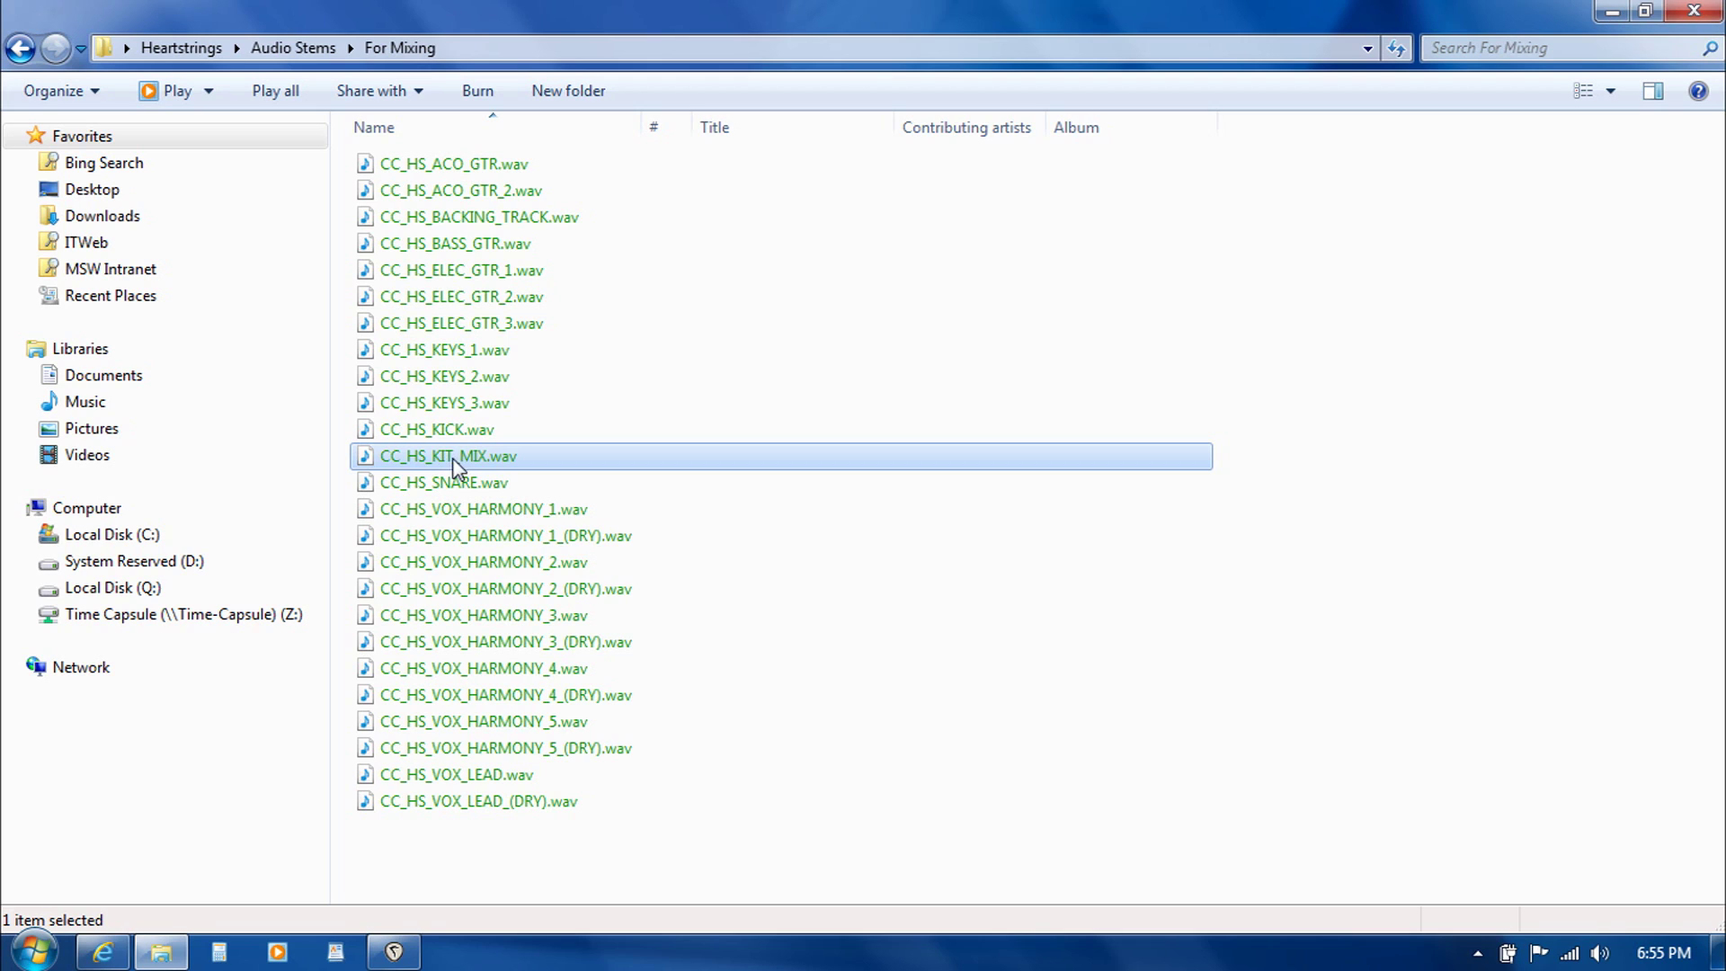
pyautogui.moveTo(446, 466)
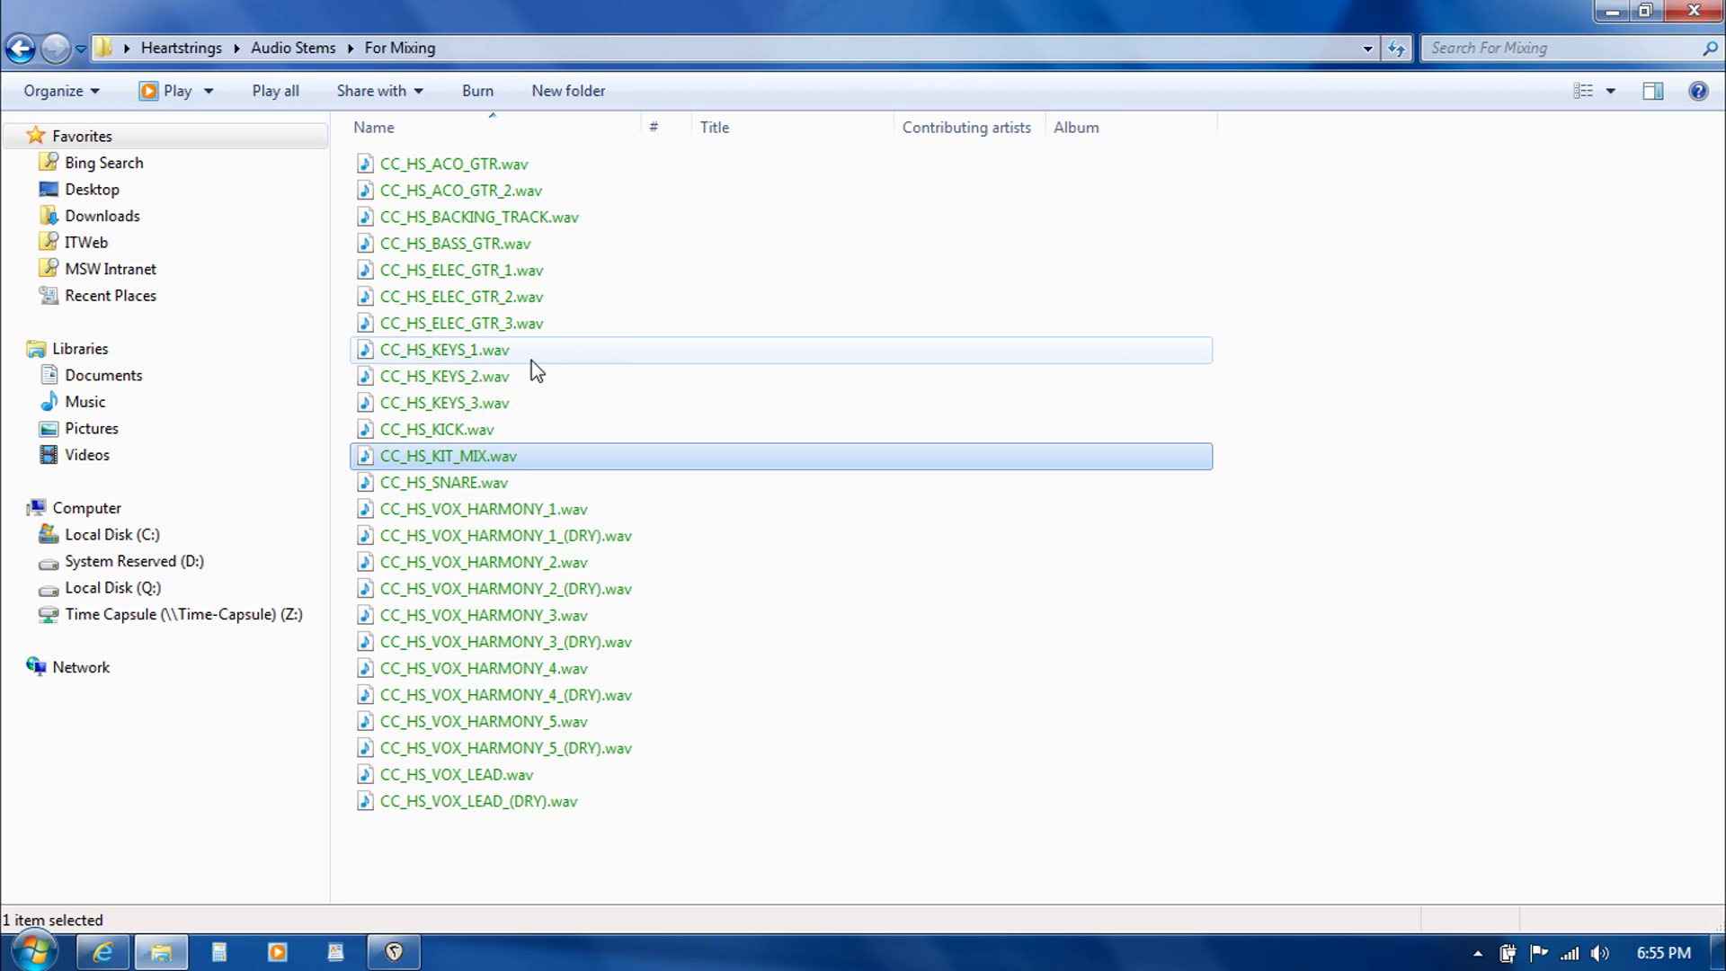
# - Go through the bass, acoustic guitar, electric guitar and lead vocal stems in the For Mixing folder
pyautogui.click(506, 250)
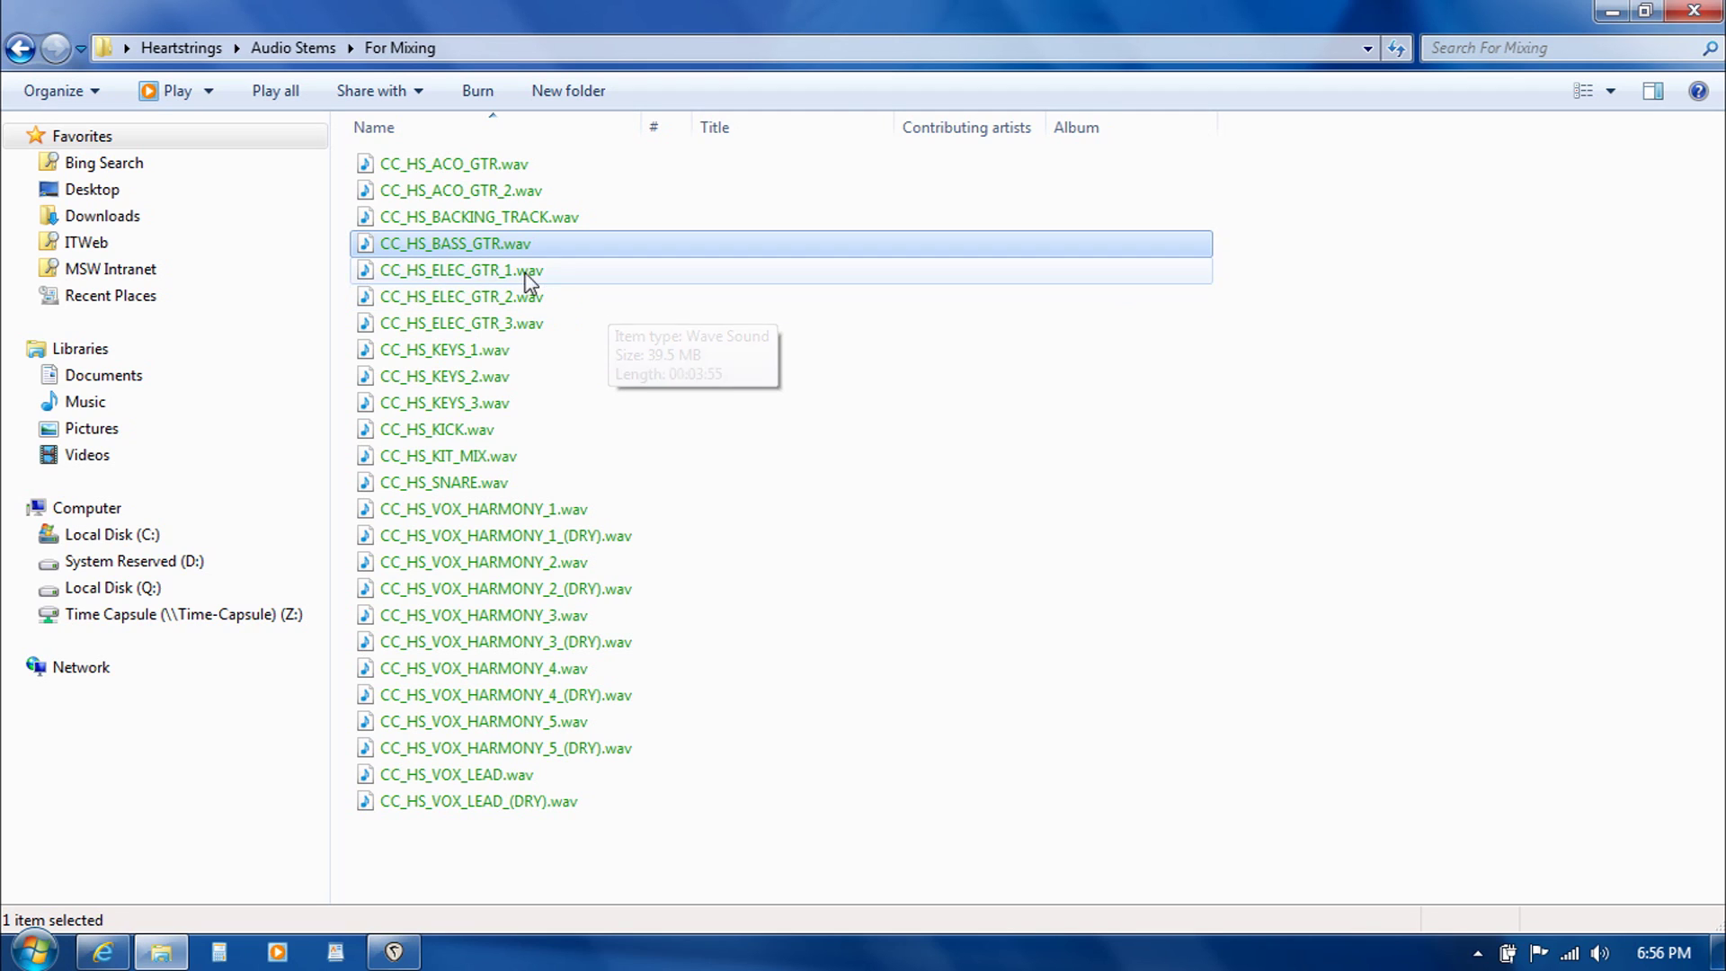
pyautogui.click(474, 169)
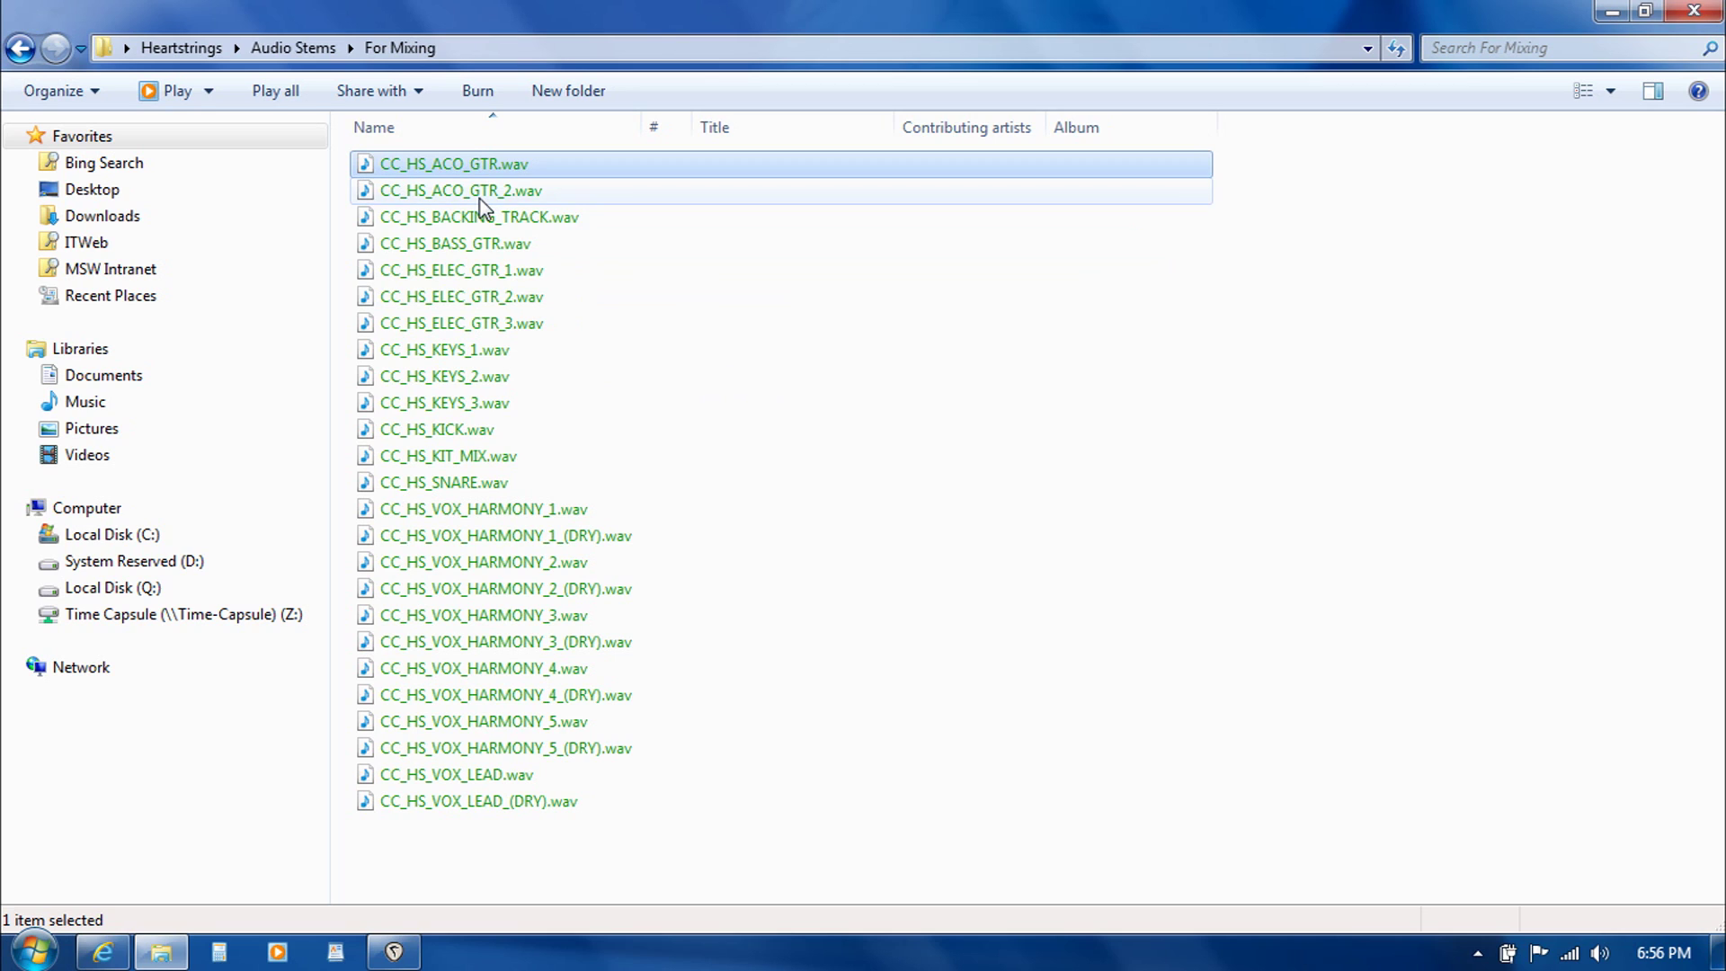
pyautogui.click(481, 199)
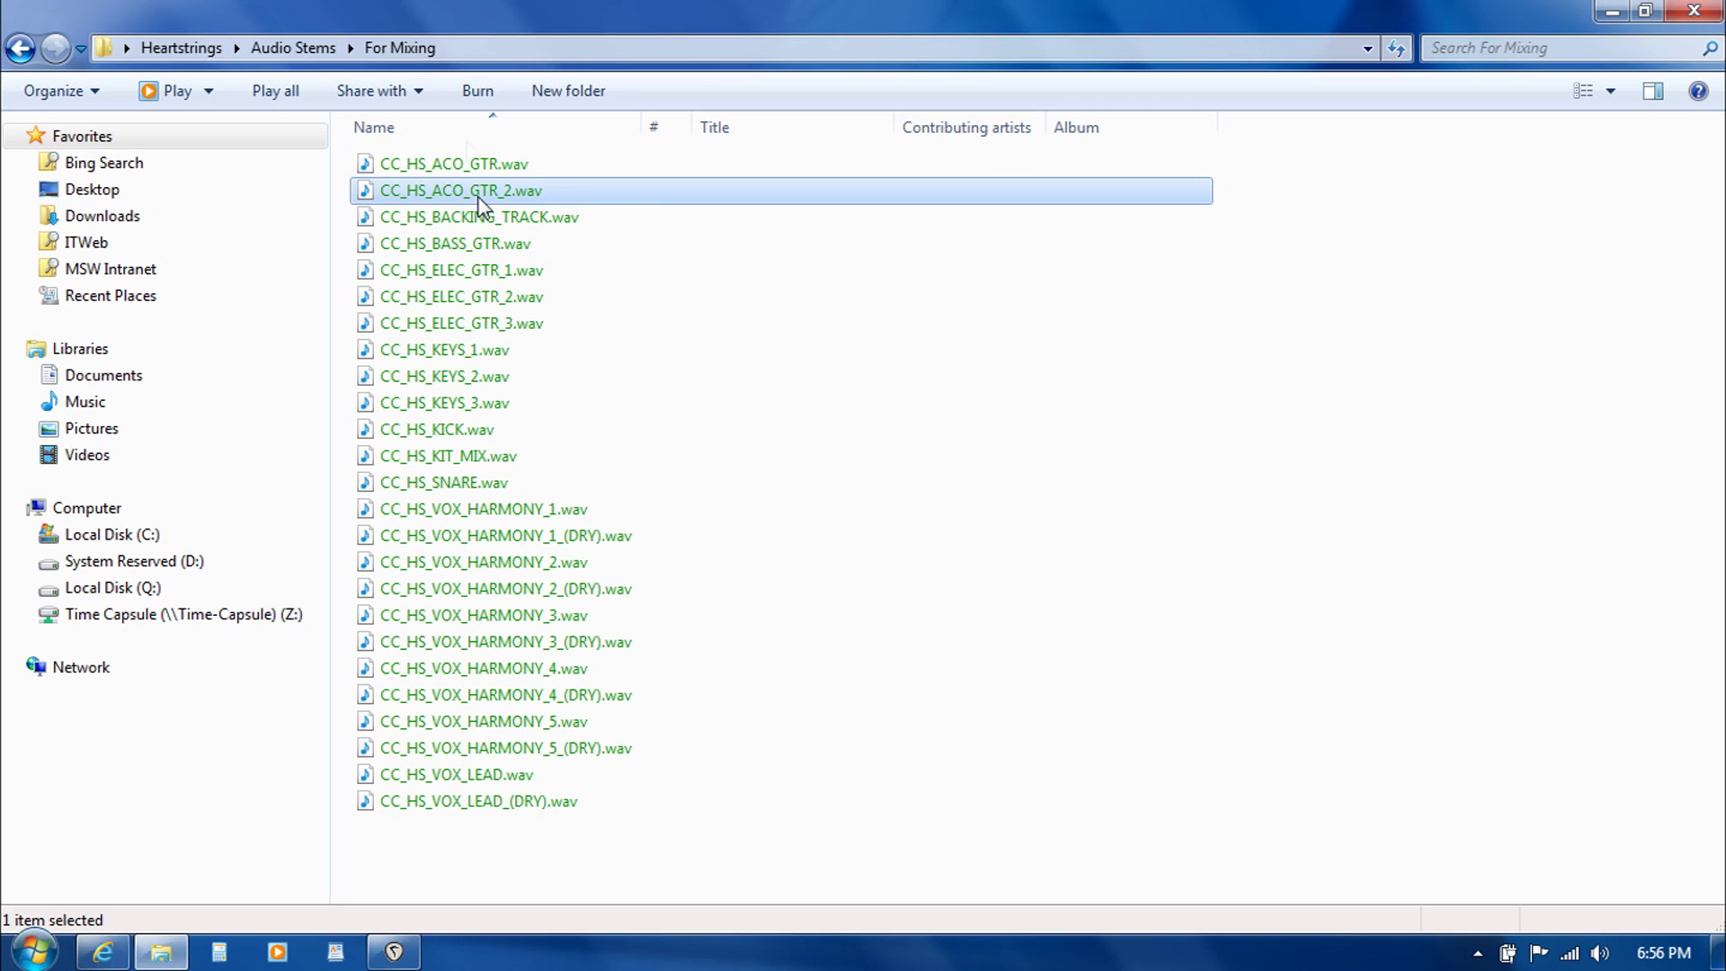
pyautogui.click(468, 166)
pyautogui.click(474, 191)
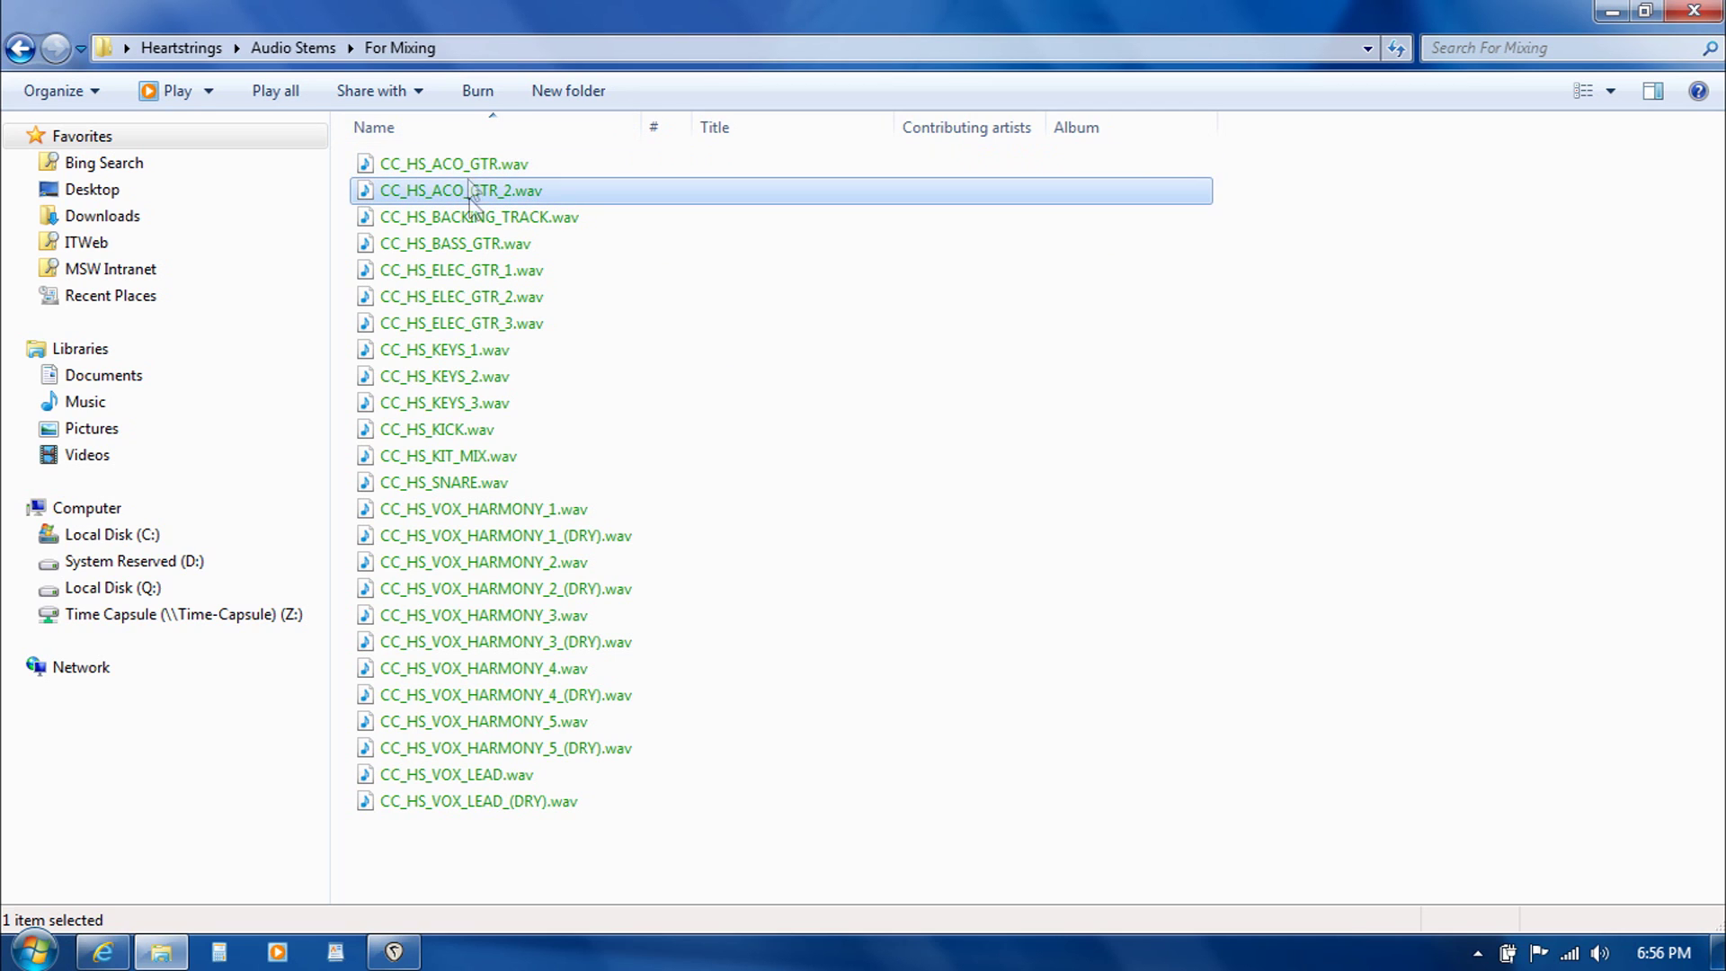
pyautogui.click(494, 272)
pyautogui.click(499, 297)
pyautogui.click(503, 328)
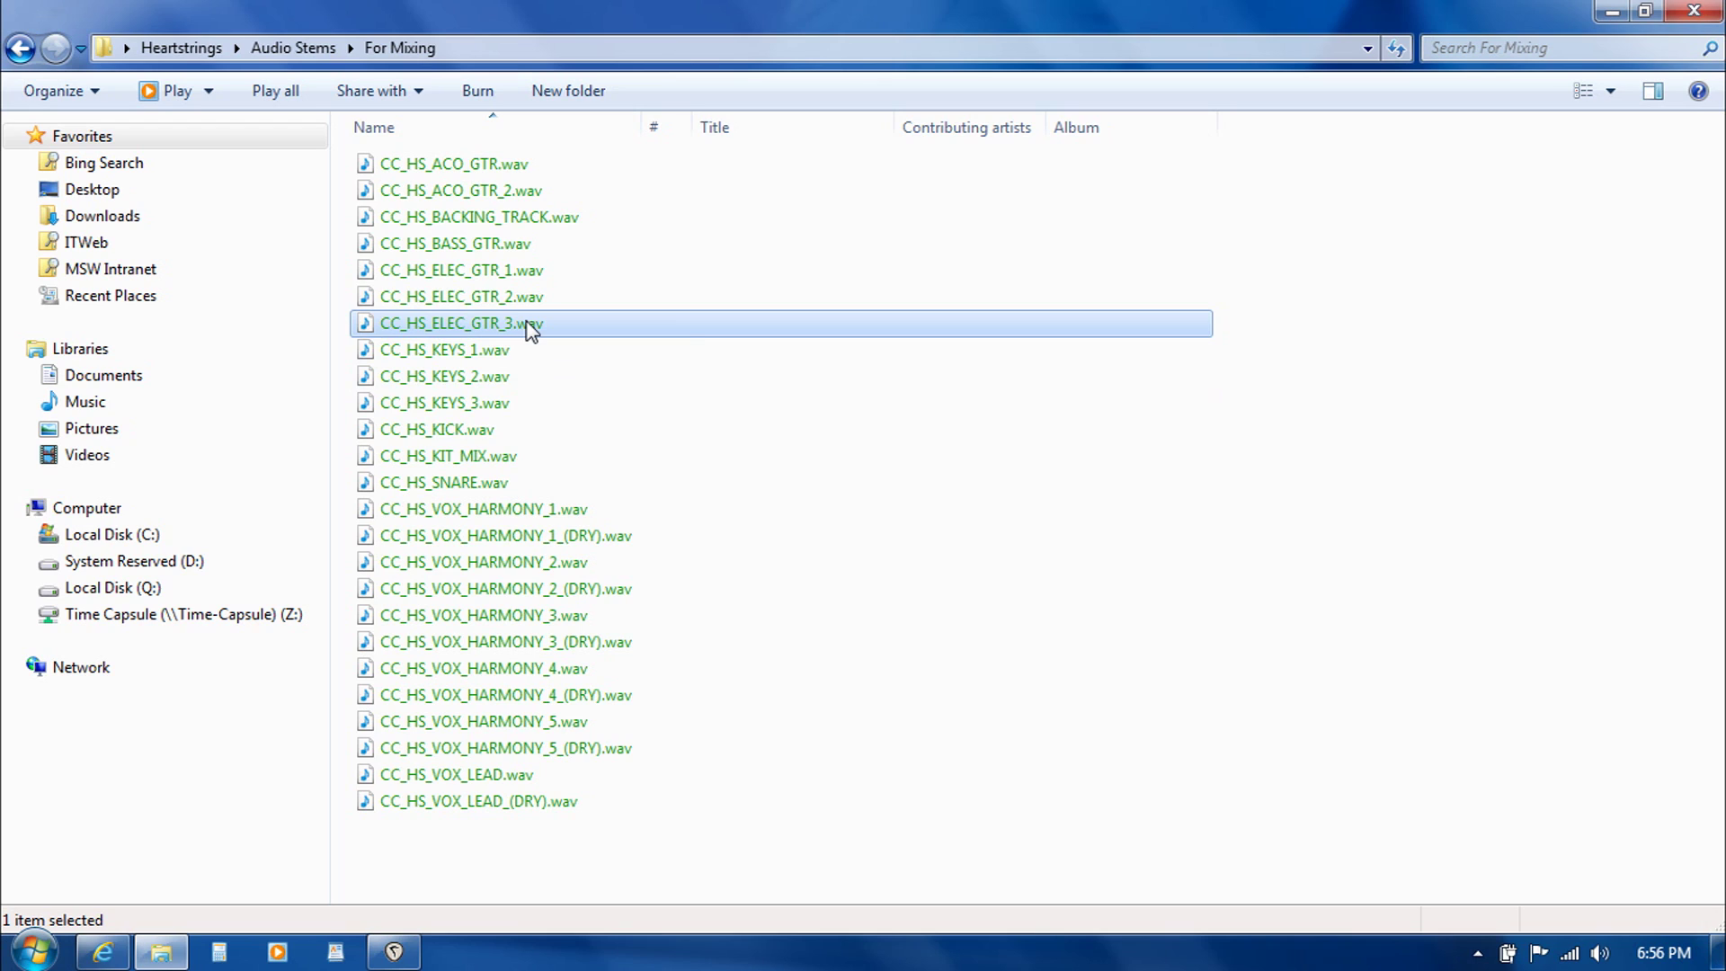
pyautogui.moveTo(531, 329)
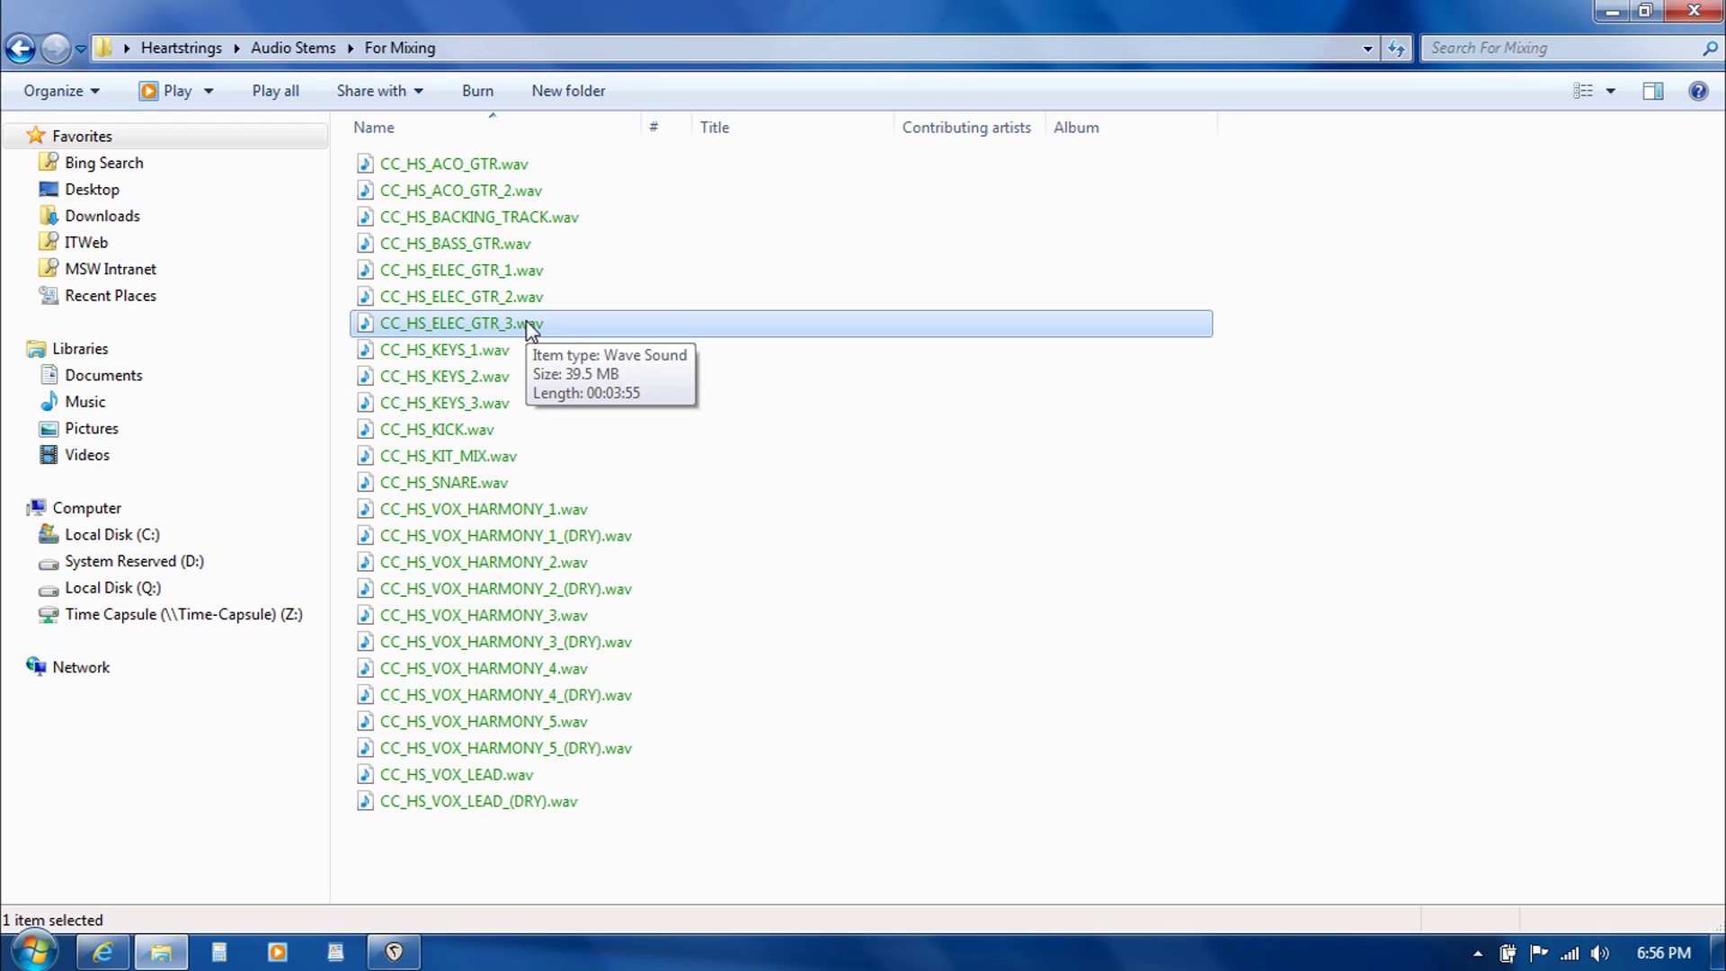
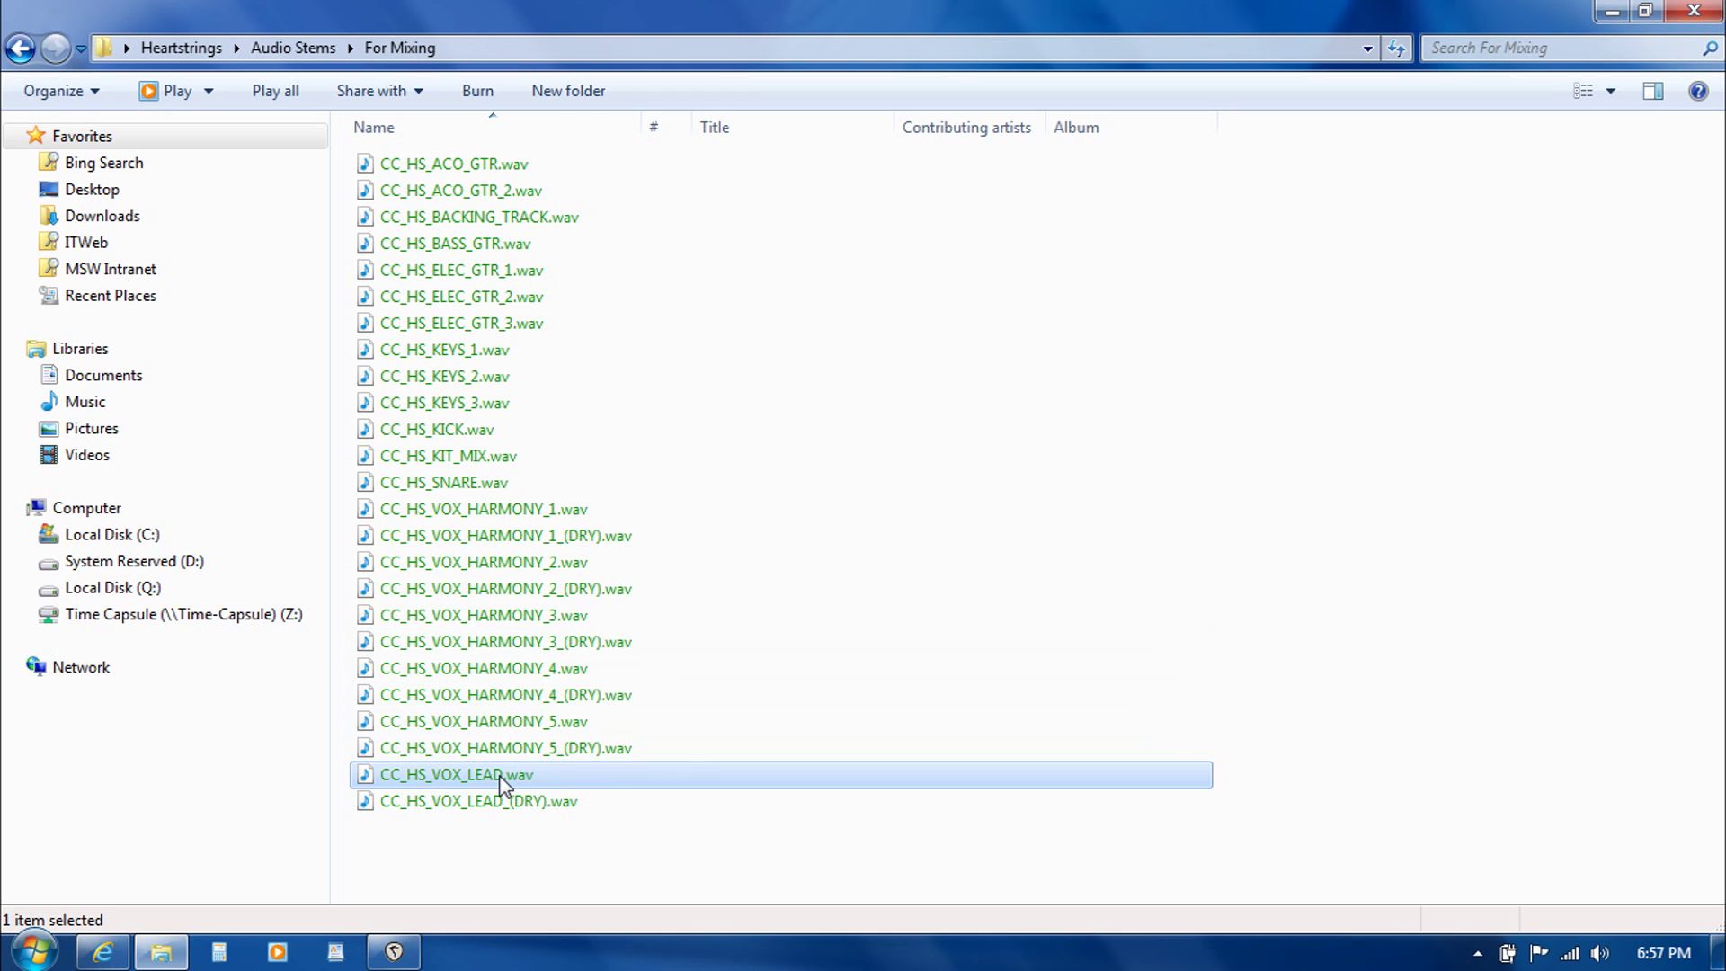
pyautogui.moveTo(501, 781)
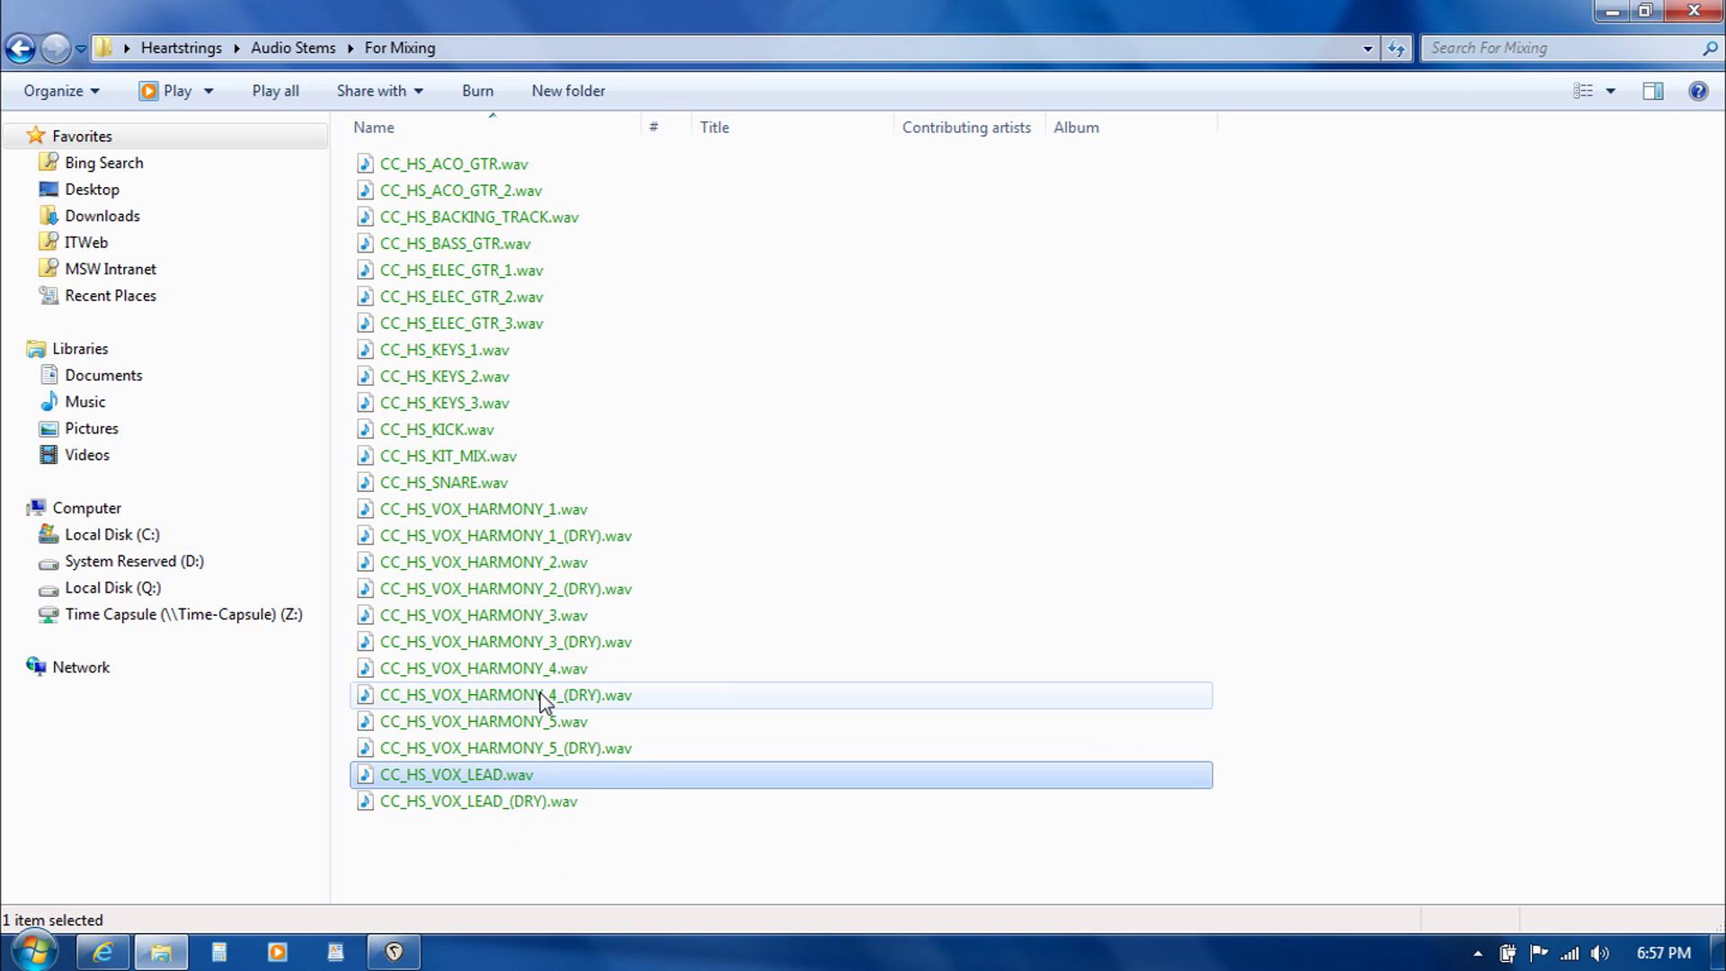
# - Go through the dry vocal harmony stems 1 to 4 in the For Mixing folder
pyautogui.moveTo(541, 696)
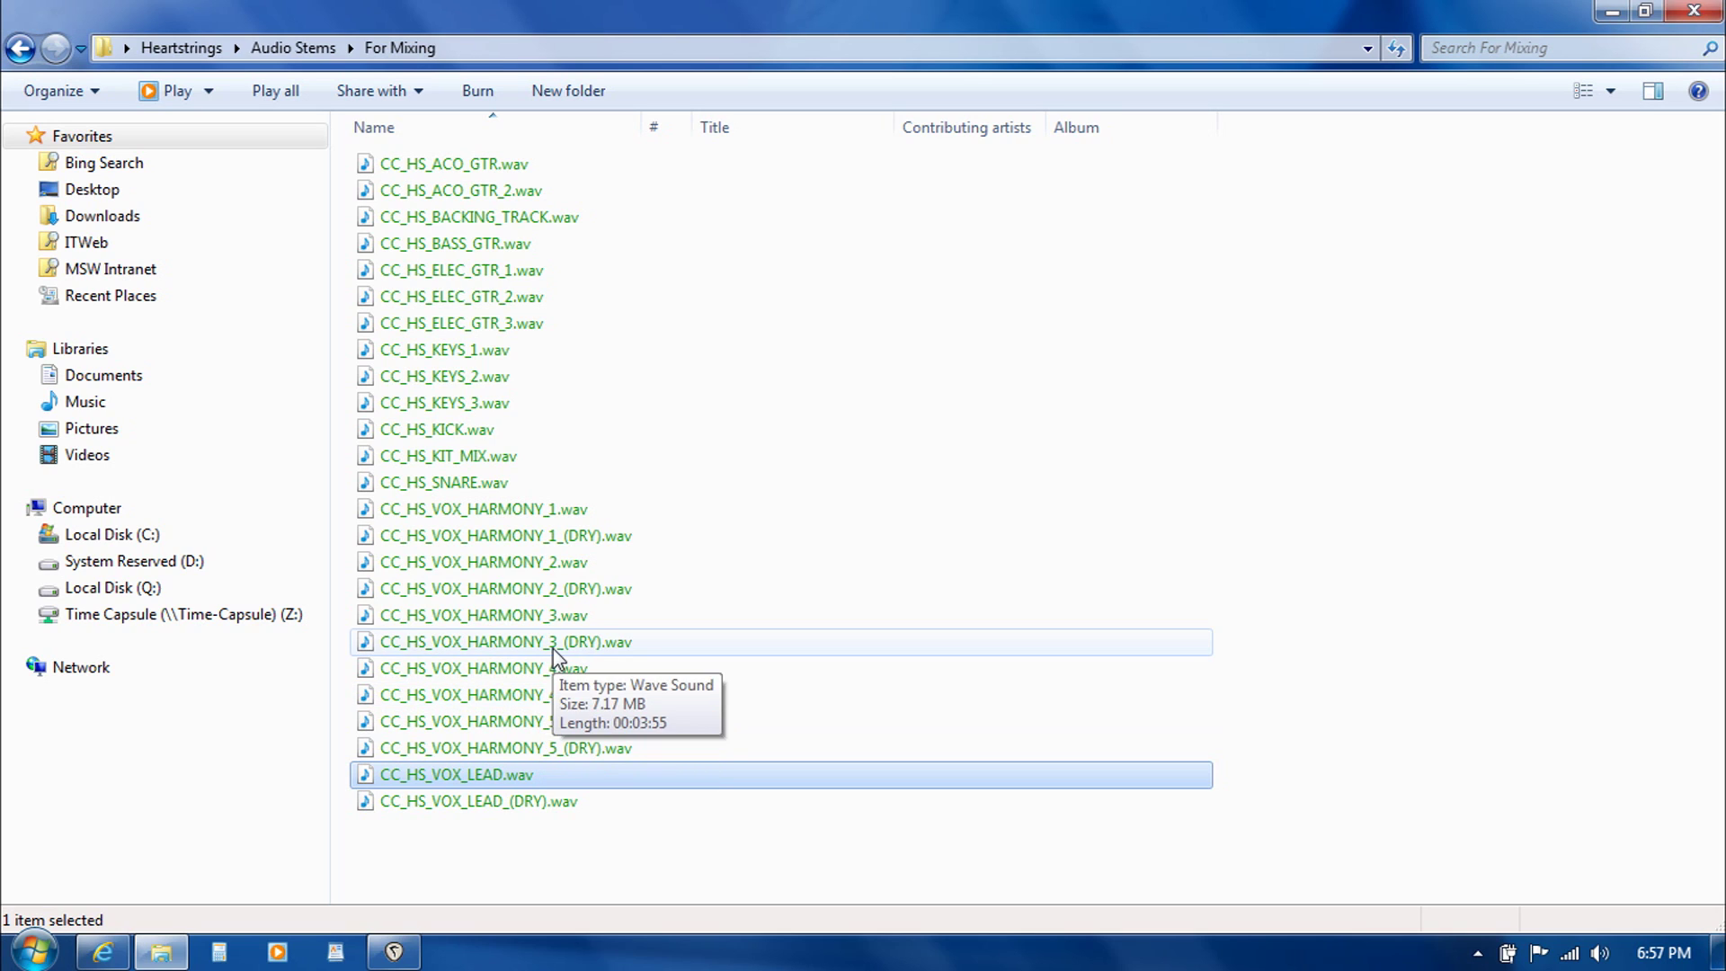
pyautogui.click(593, 535)
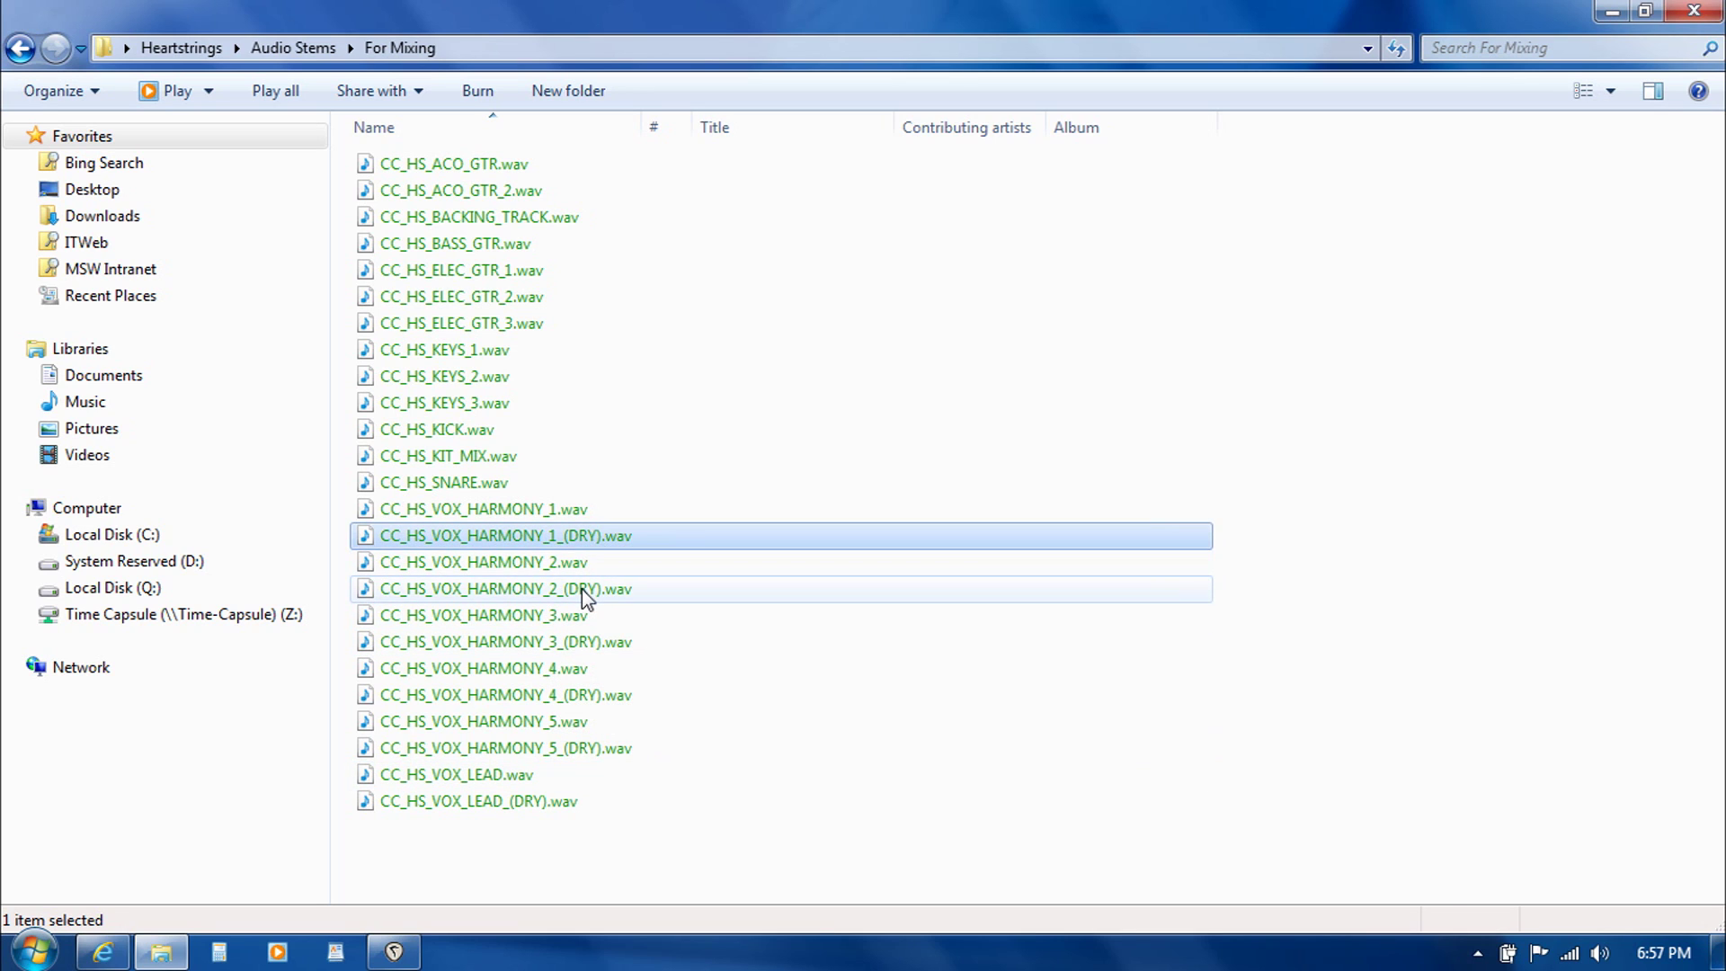
pyautogui.click(589, 590)
pyautogui.click(578, 644)
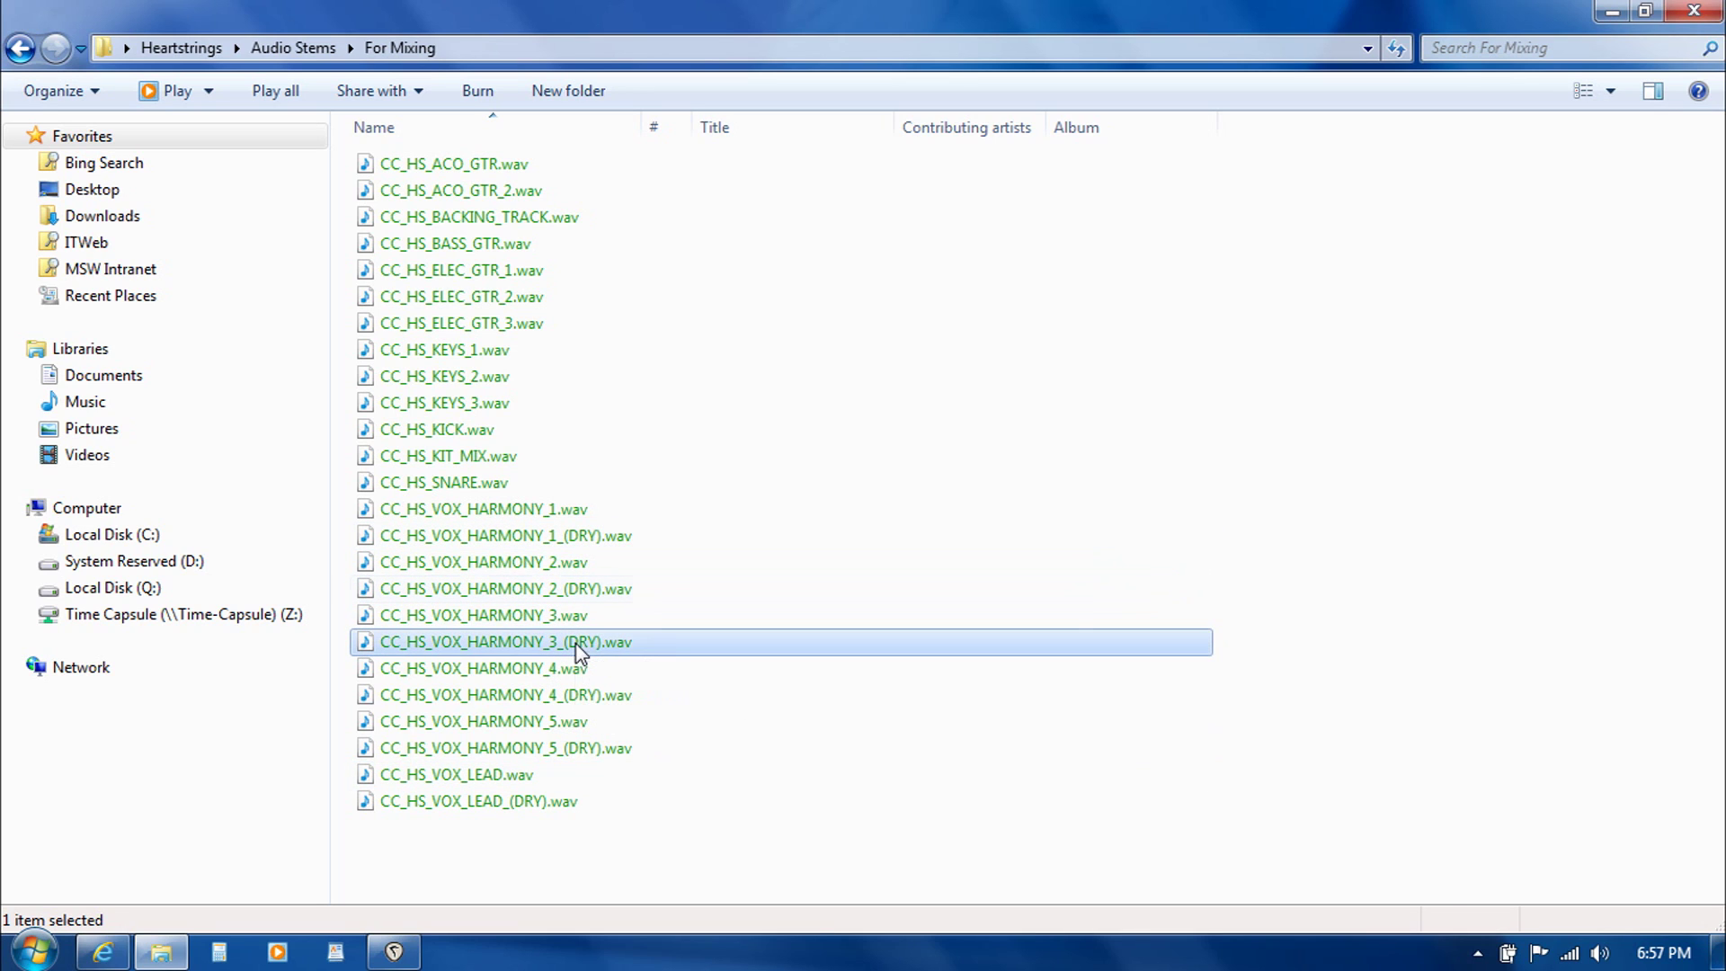
pyautogui.click(581, 699)
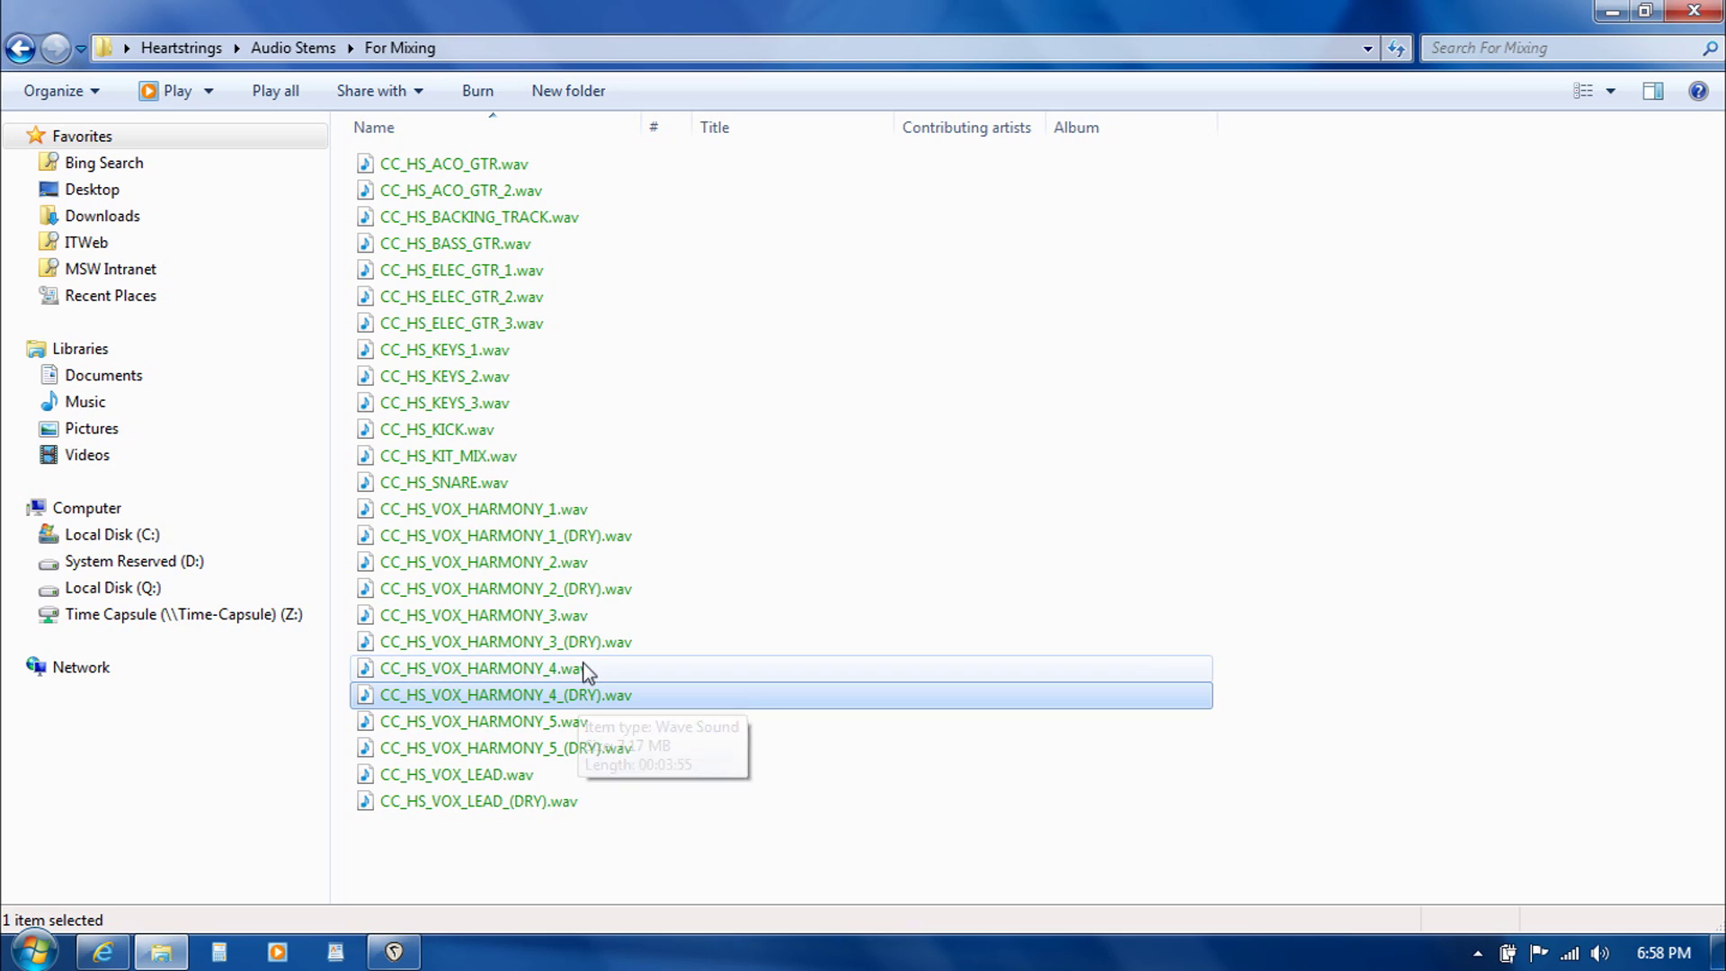
# - Single out the three keys stems and the backing track stem in the For Mixing folder
pyautogui.click(493, 347)
pyautogui.click(496, 374)
pyautogui.click(496, 402)
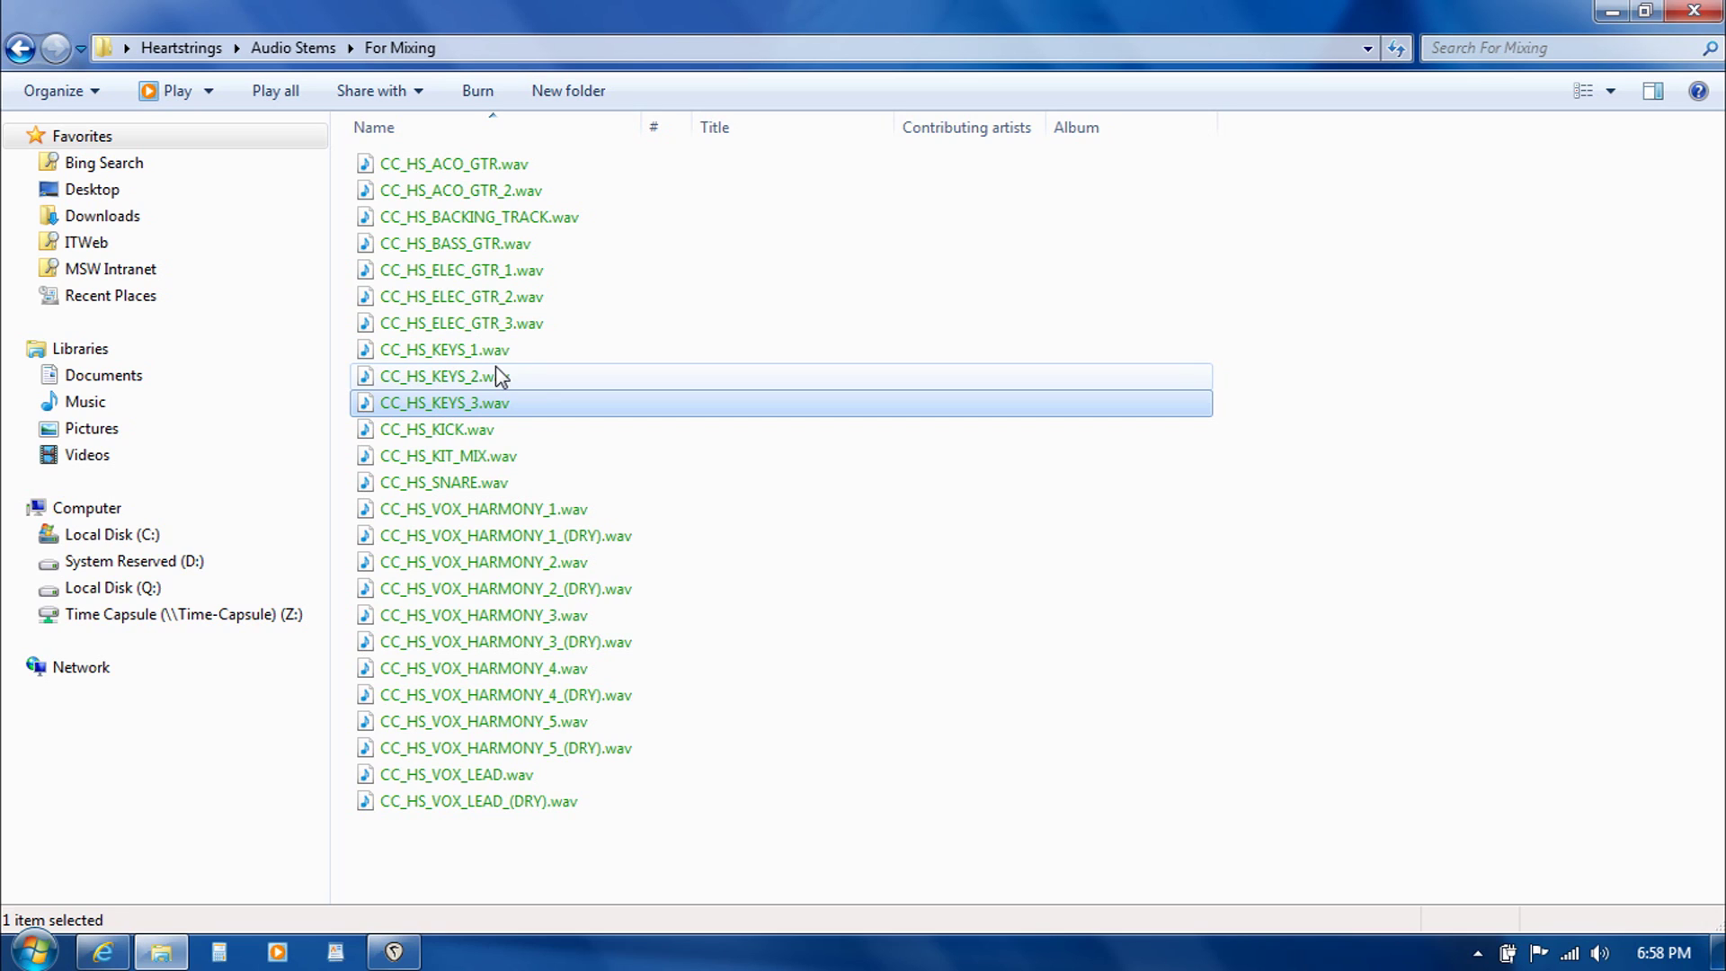
pyautogui.click(473, 216)
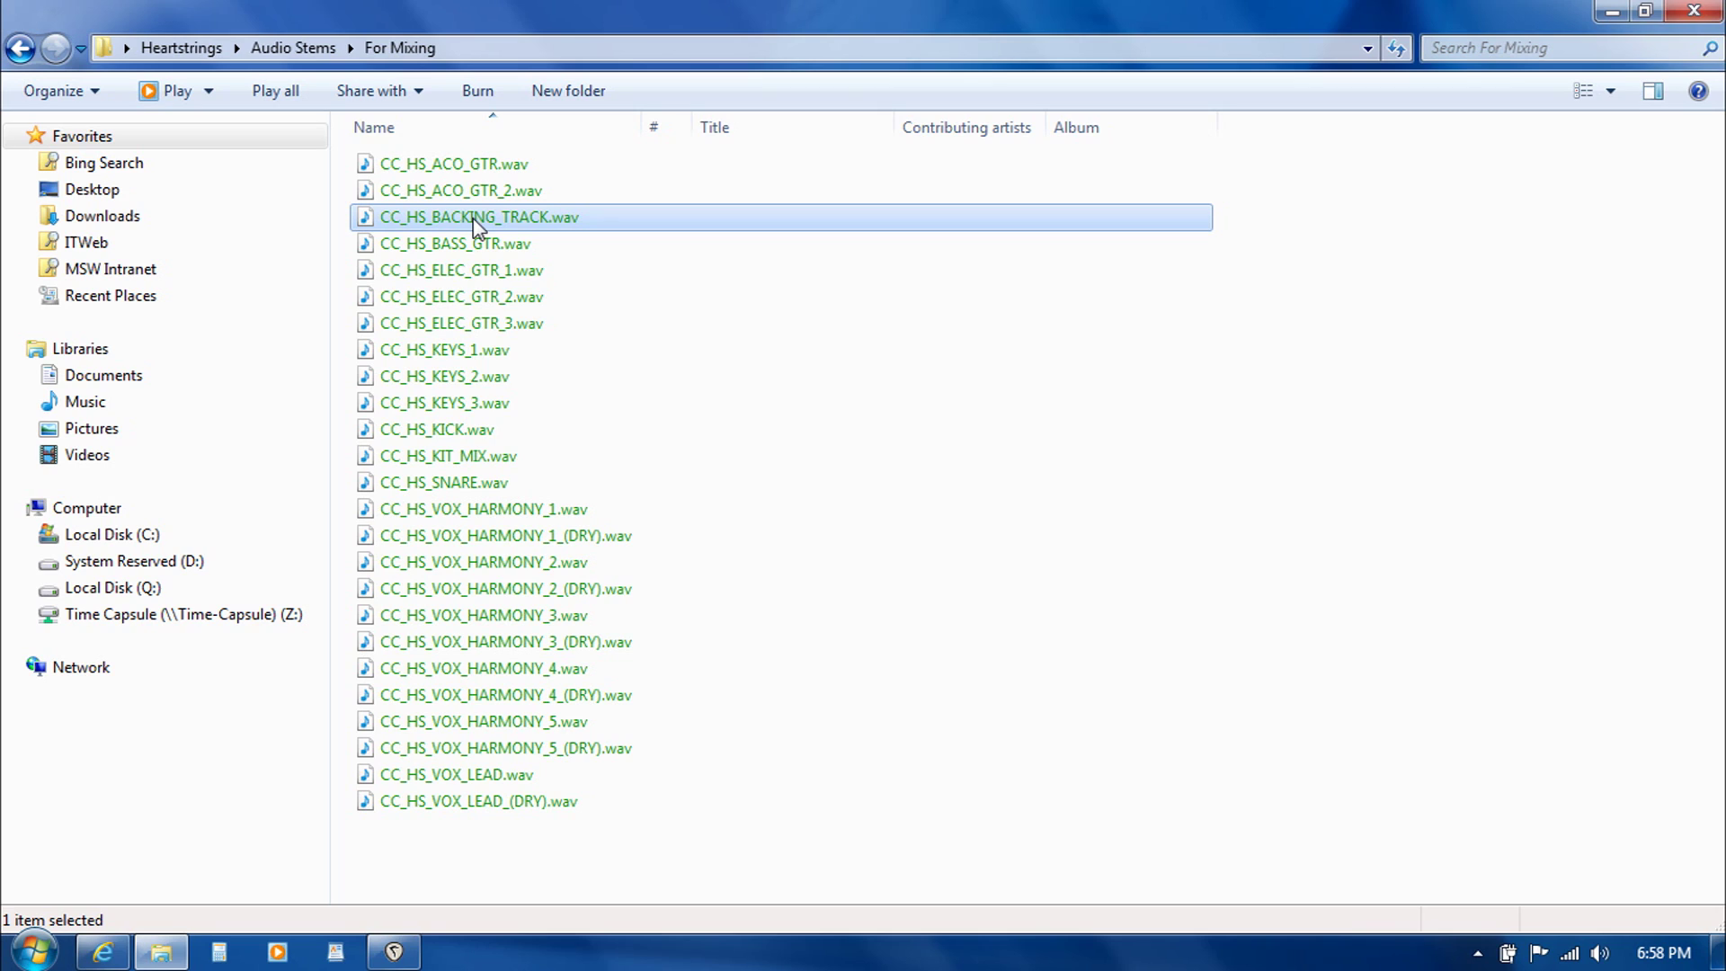
pyautogui.moveTo(472, 225)
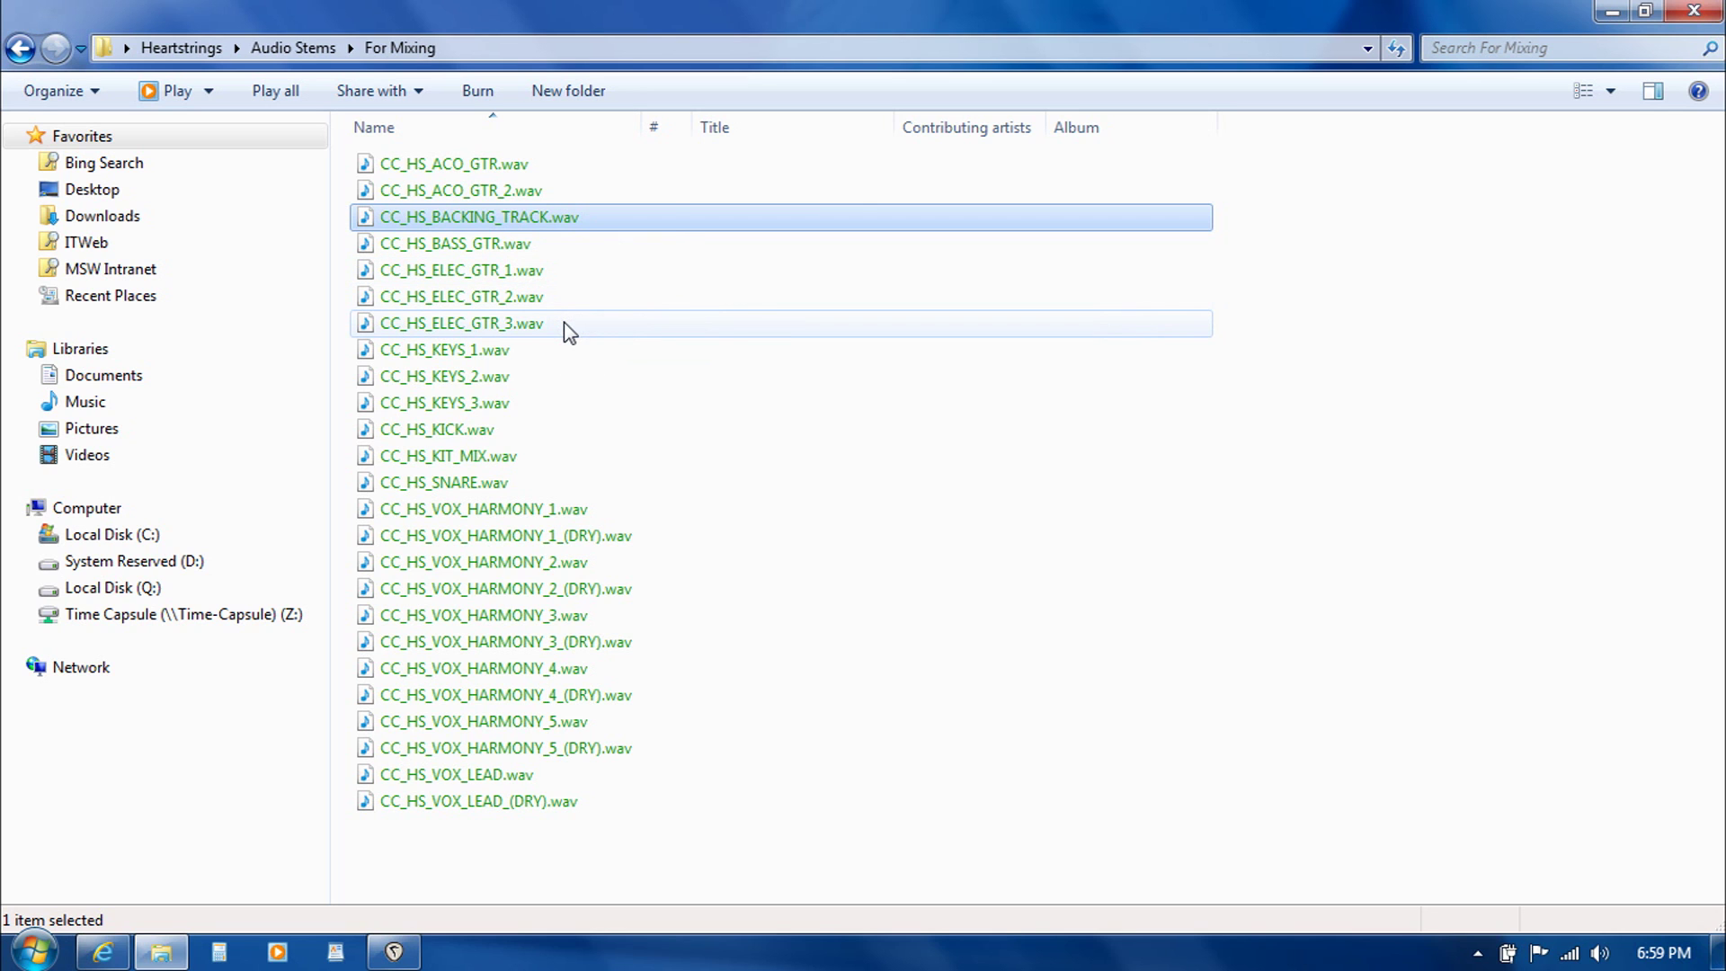
pyautogui.moveTo(564, 322)
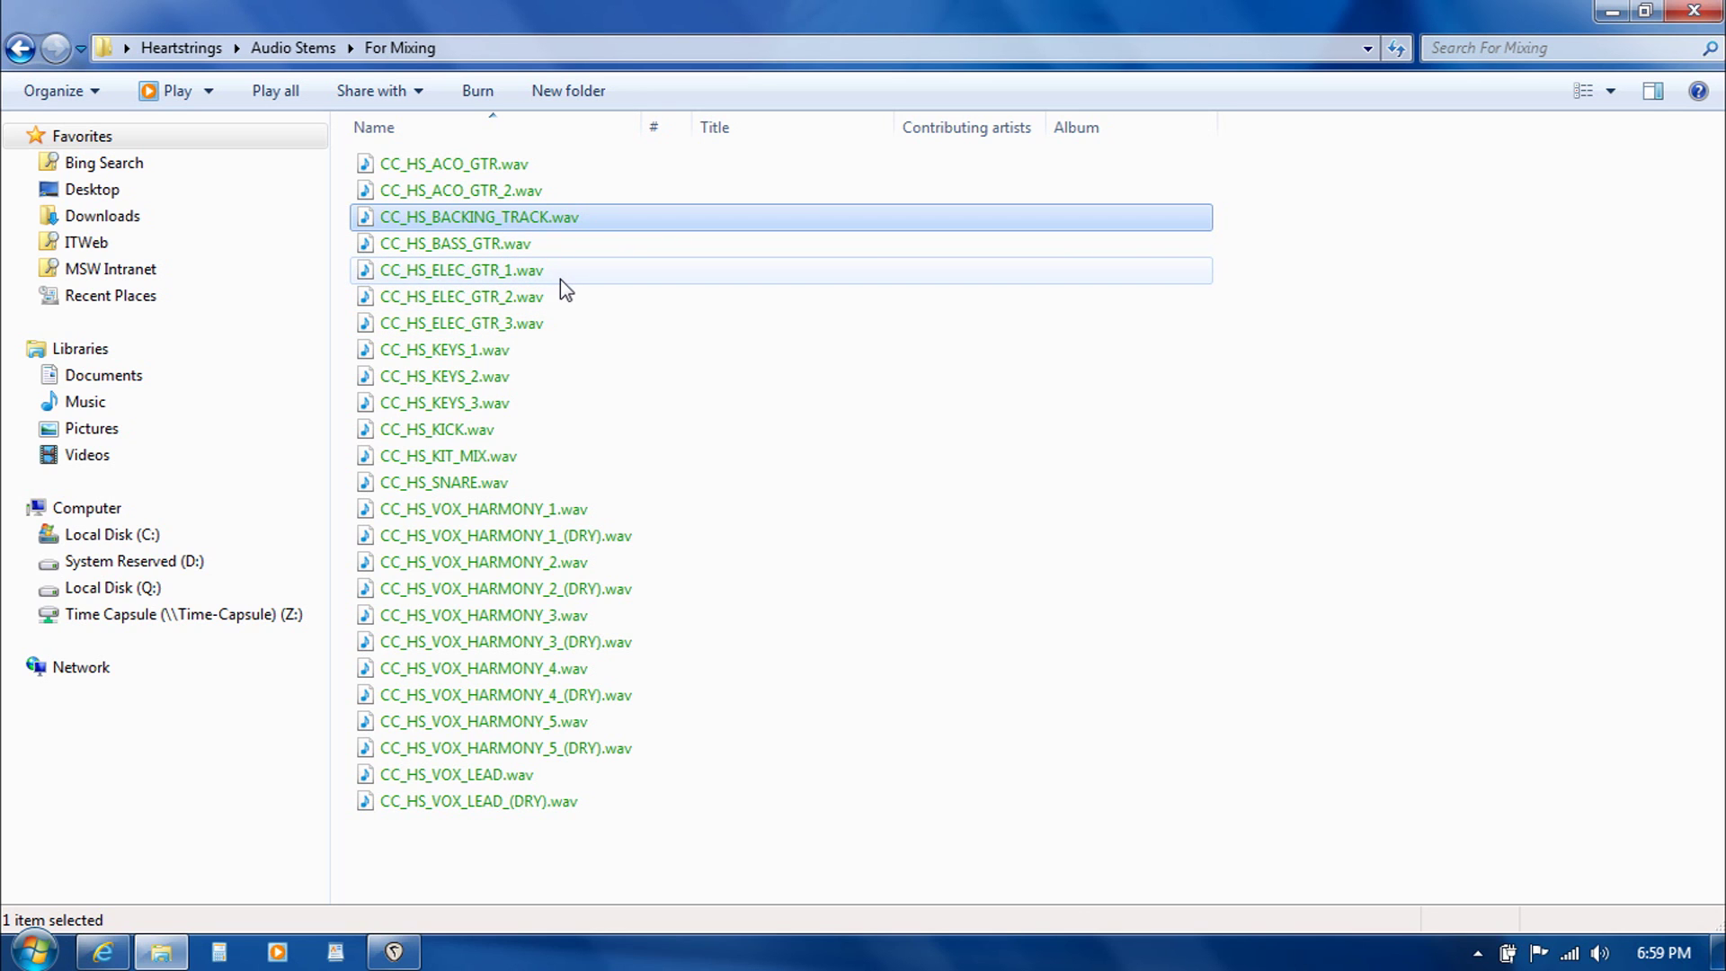
# - Switch to REAPER and look over the template's full track list from the BEAT track back up to PART DRUMS
pyautogui.hotkey('alt', 'Tab')
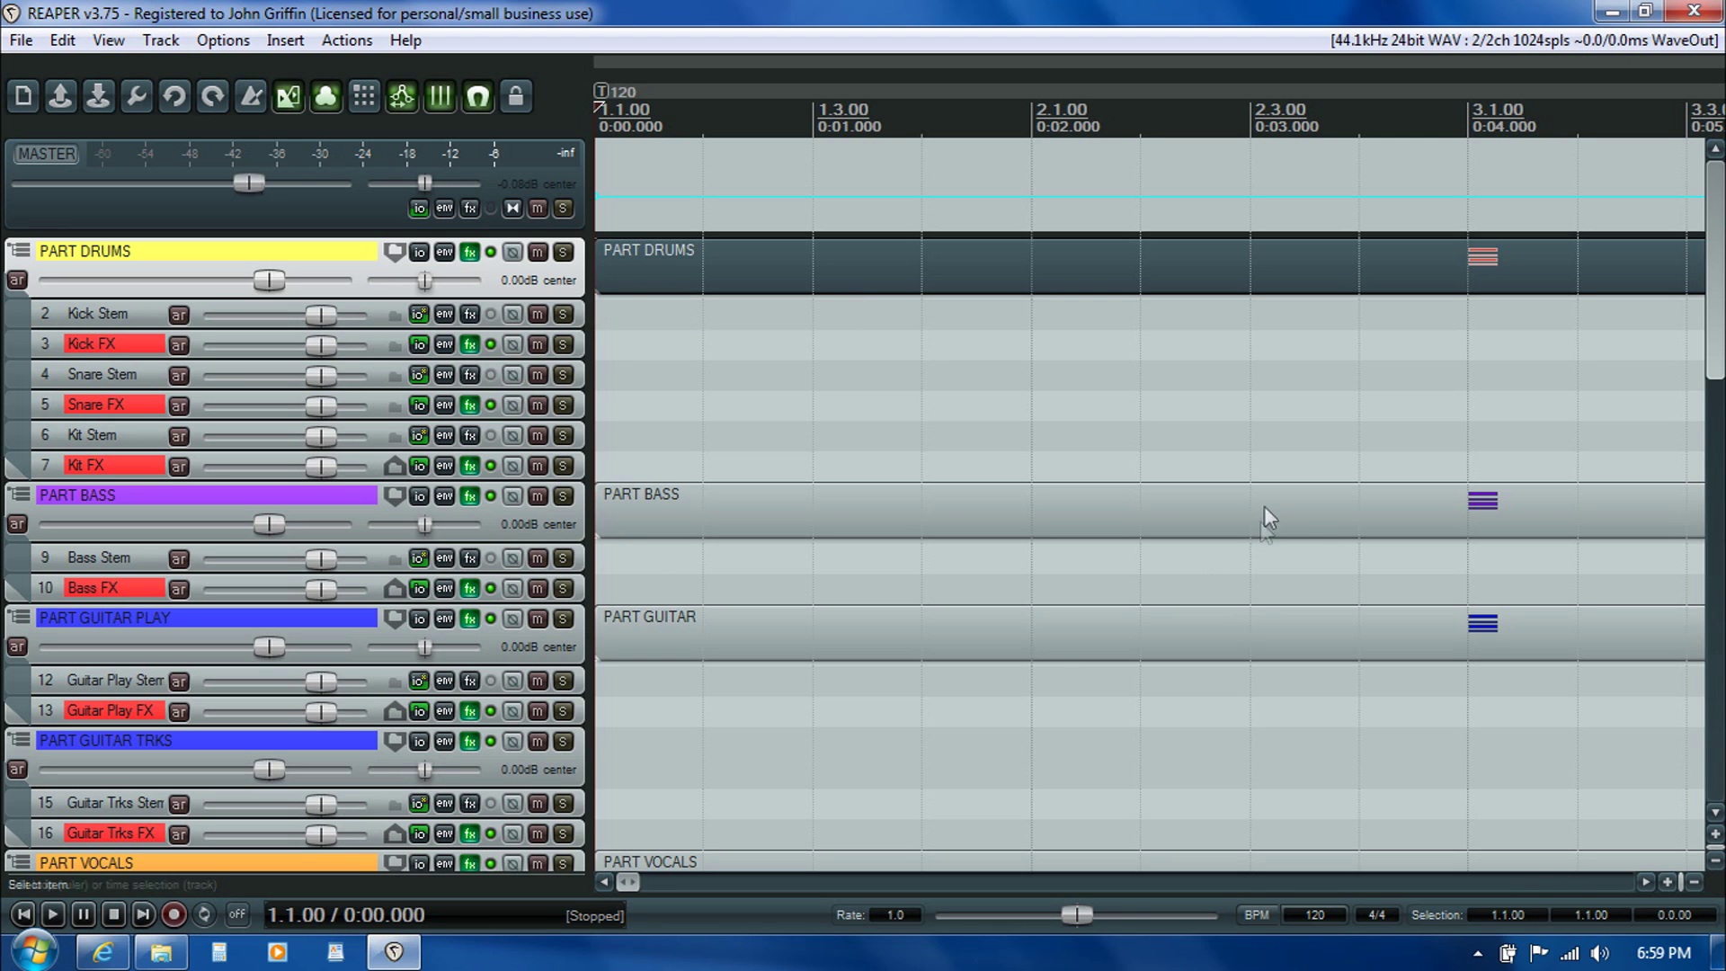
pyautogui.moveTo(1716, 369); pyautogui.dragTo(1636, 825)
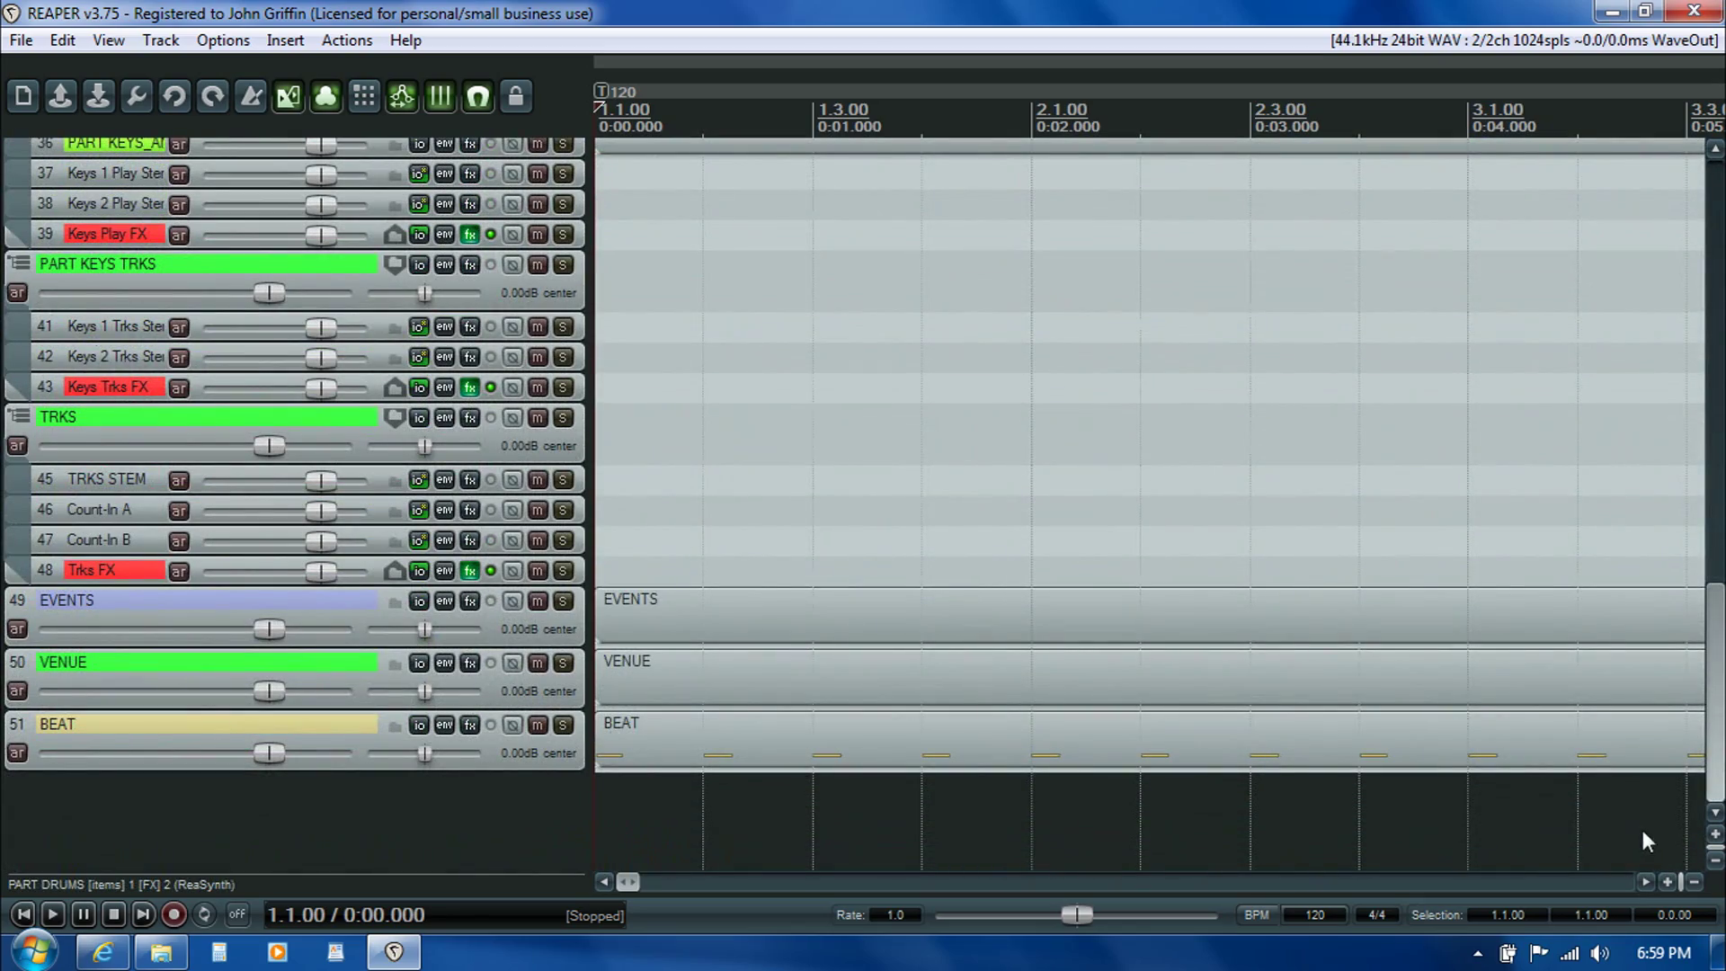
pyautogui.scroll(5, 1031, 472)
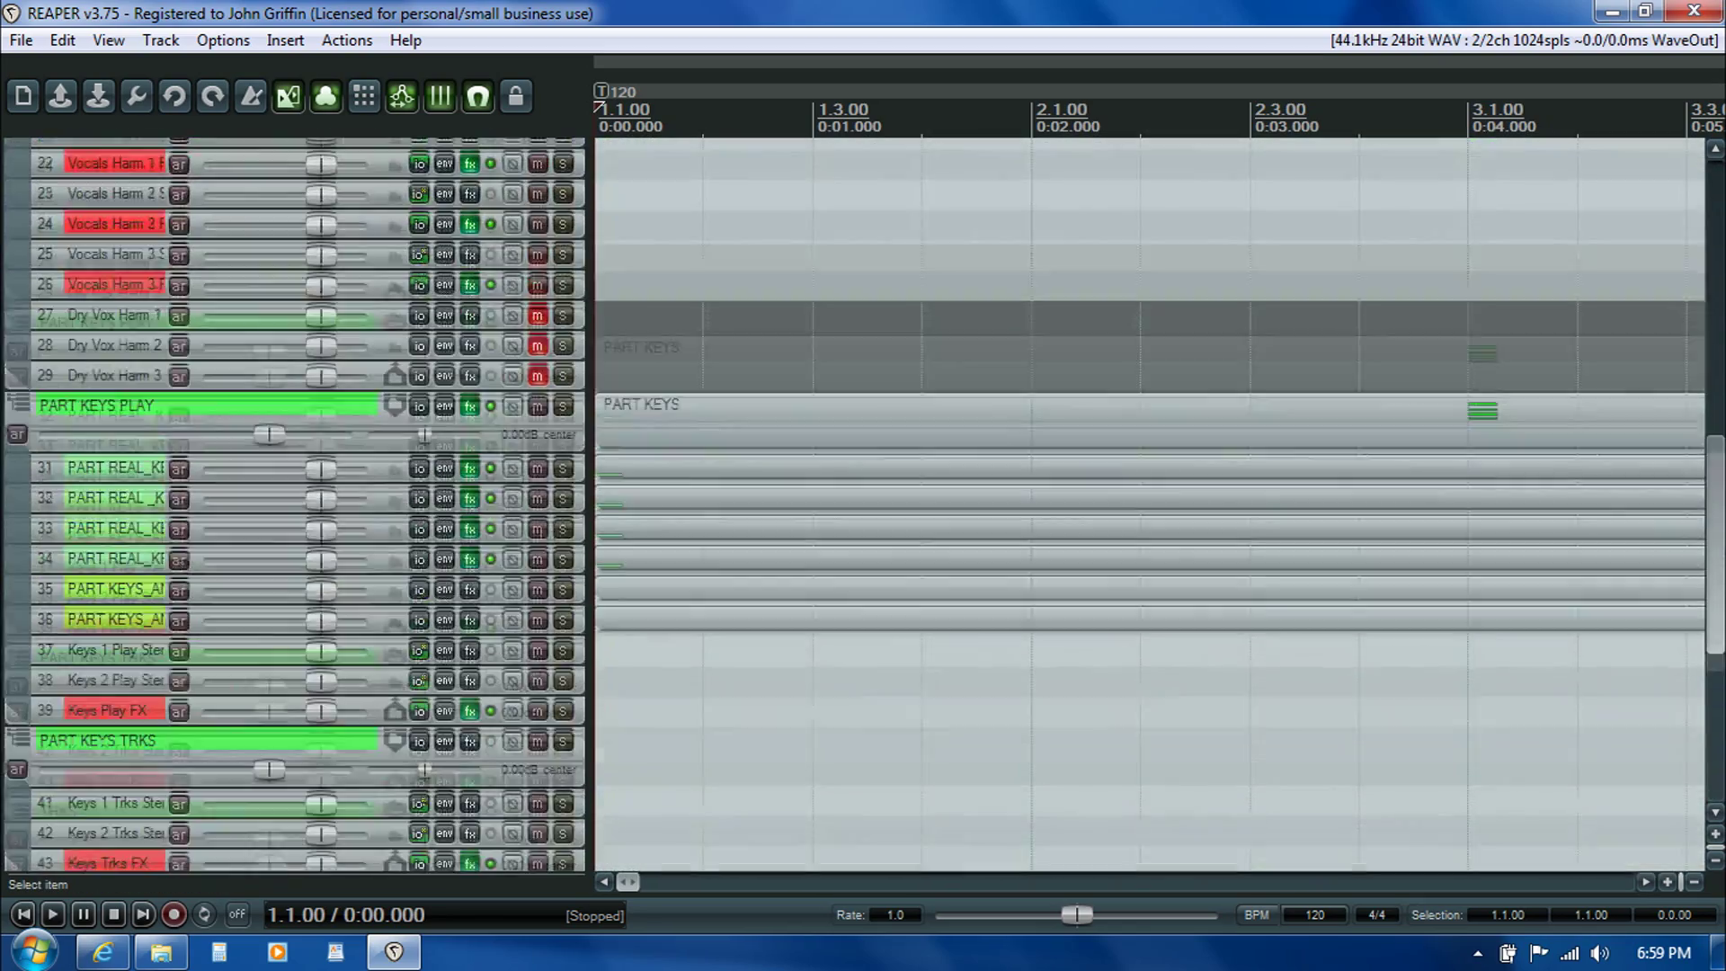
pyautogui.click(666, 261)
pyautogui.click(638, 193)
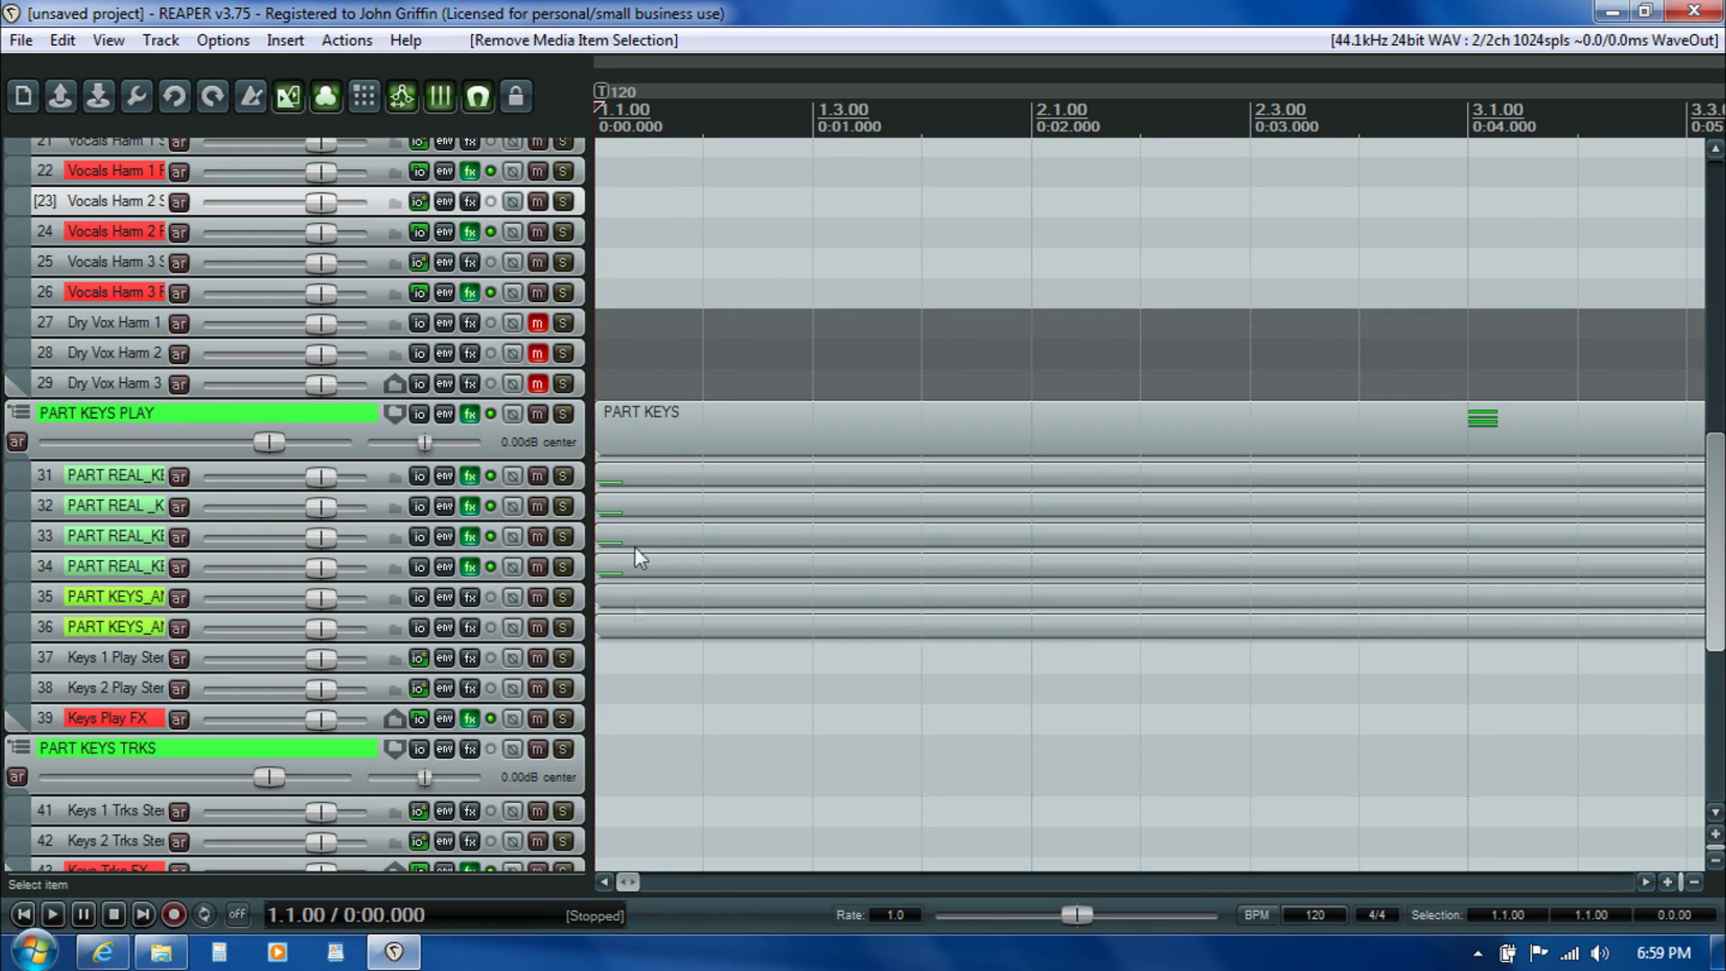
pyautogui.scroll(3, 674, 600)
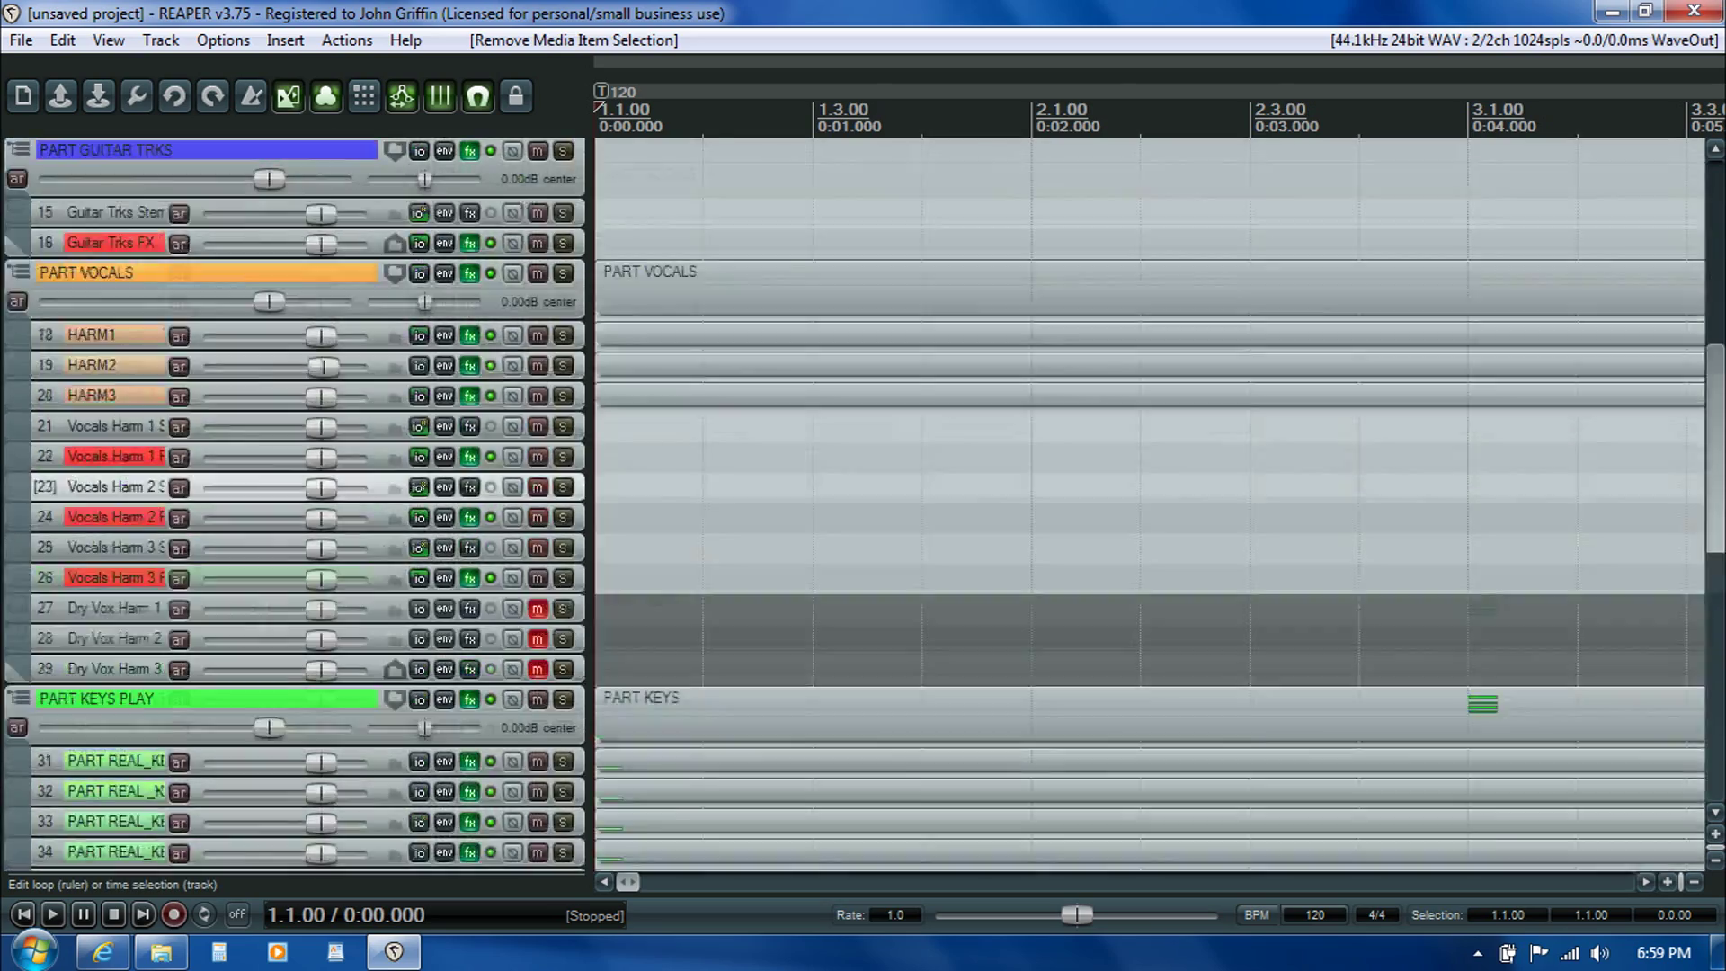
pyautogui.scroll(6, 1151, 503)
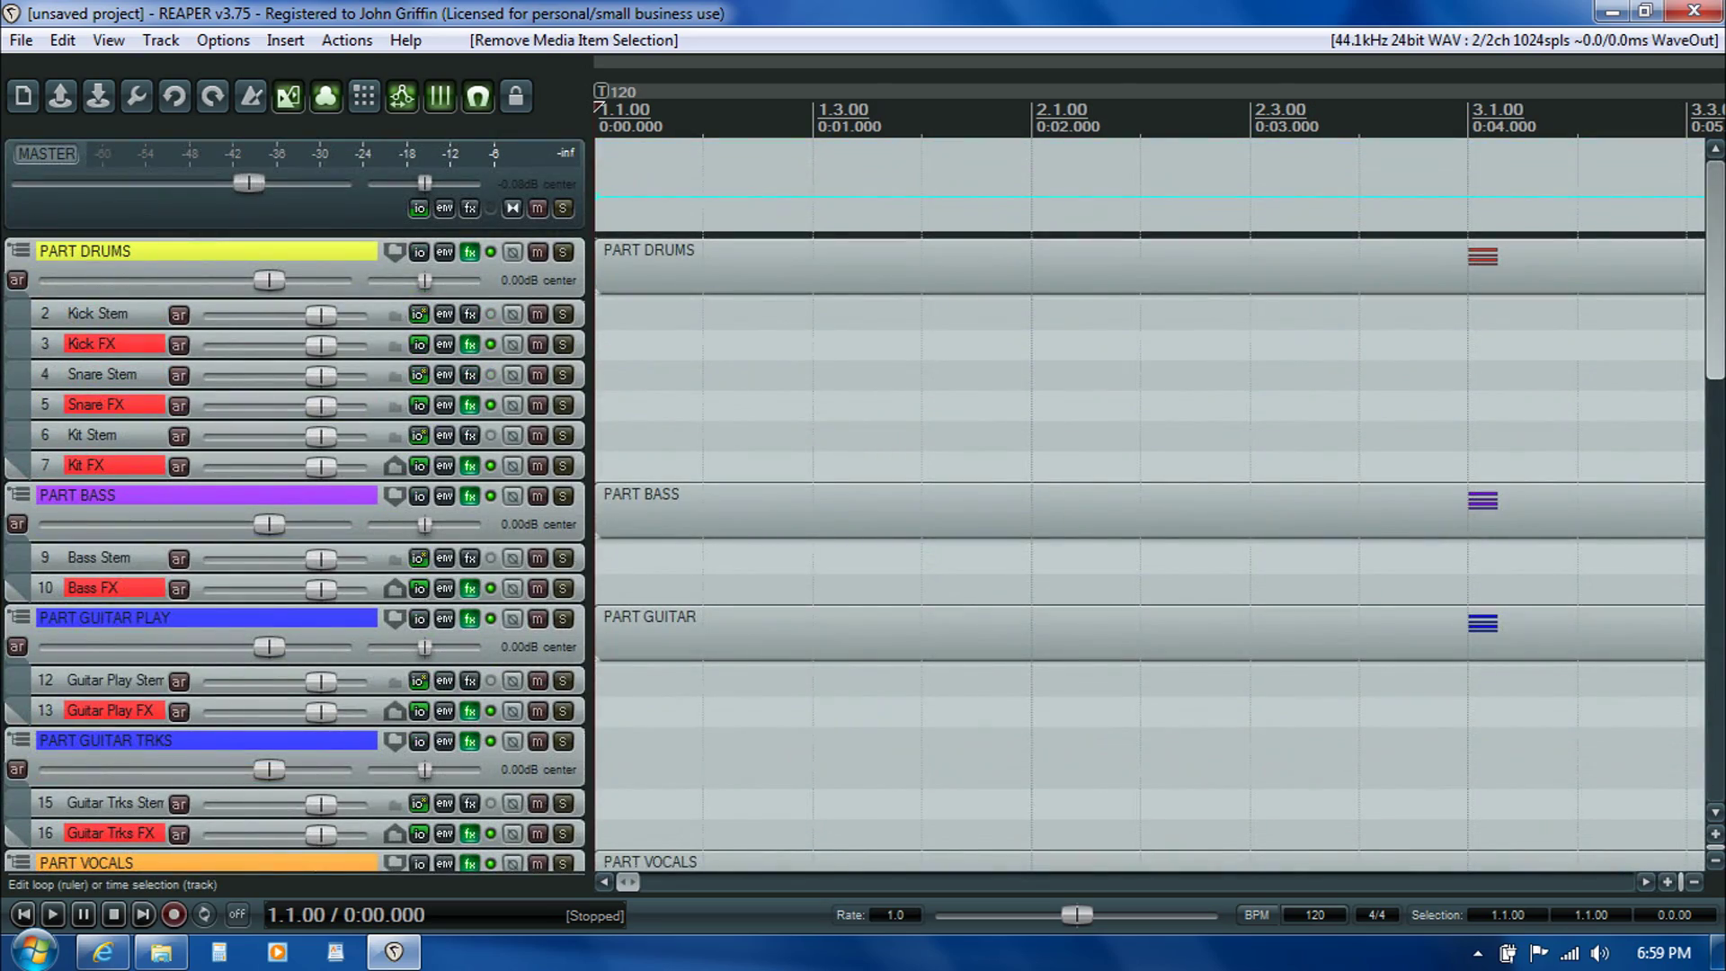
# - Add a new empty track after the BEAT track at the end of the track list
pyautogui.moveTo(1717, 337); pyautogui.dragTo(1717, 760)
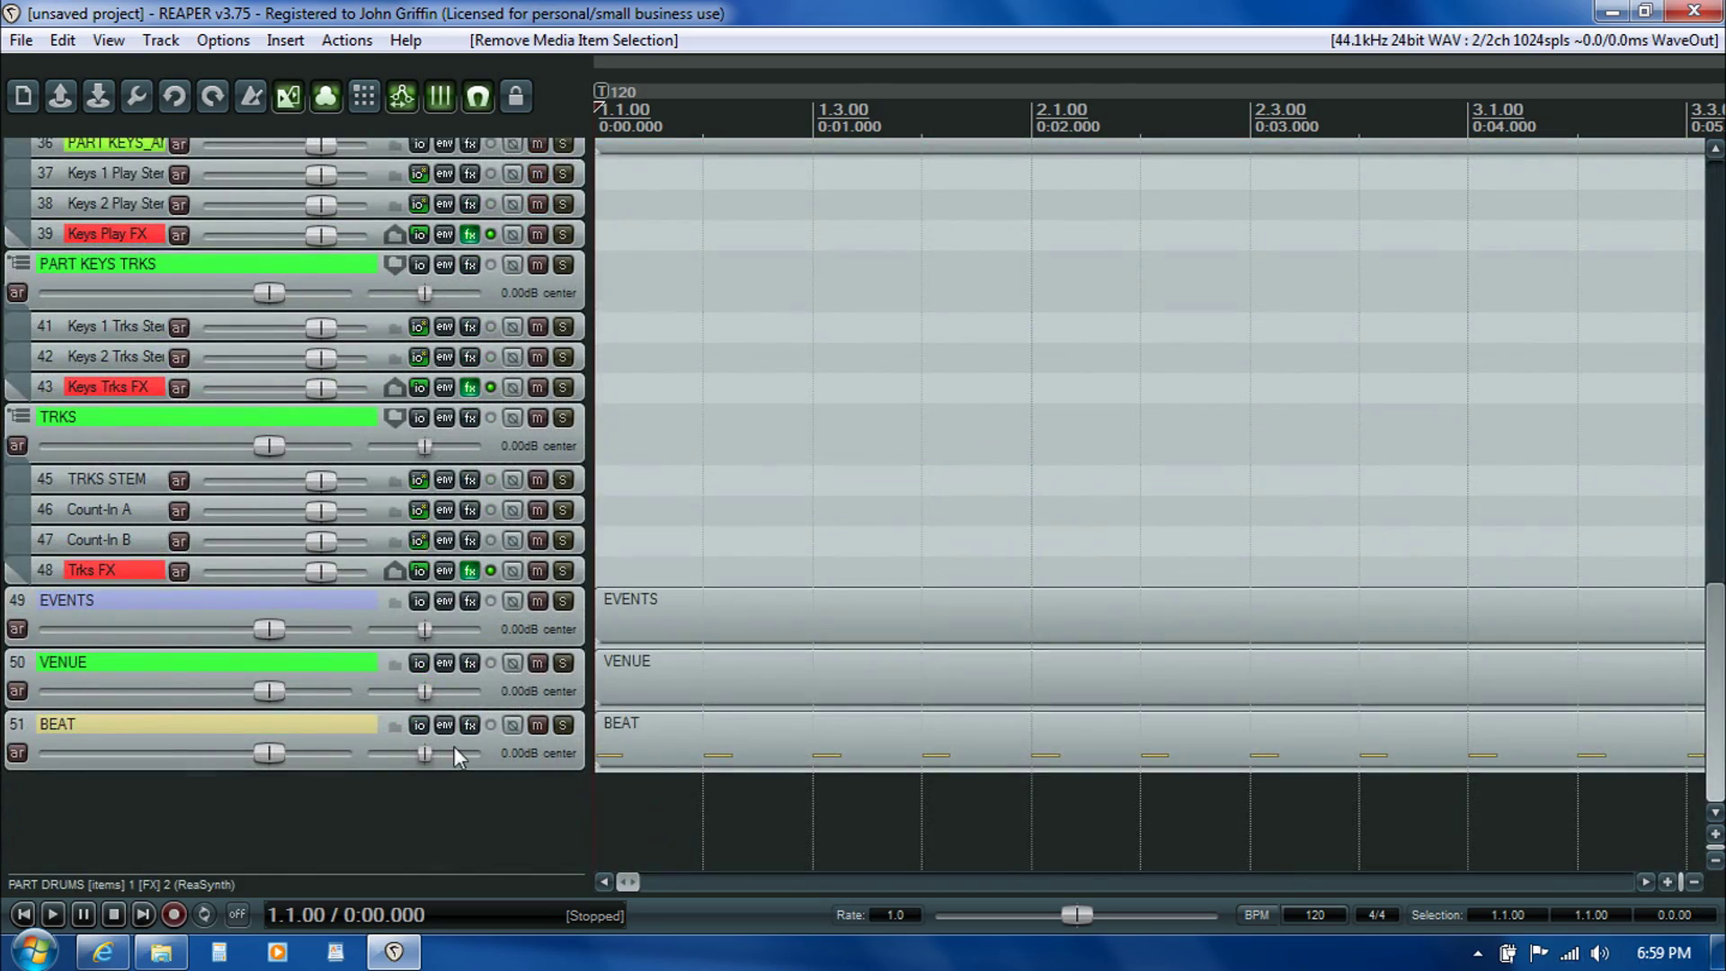
pyautogui.click(332, 730)
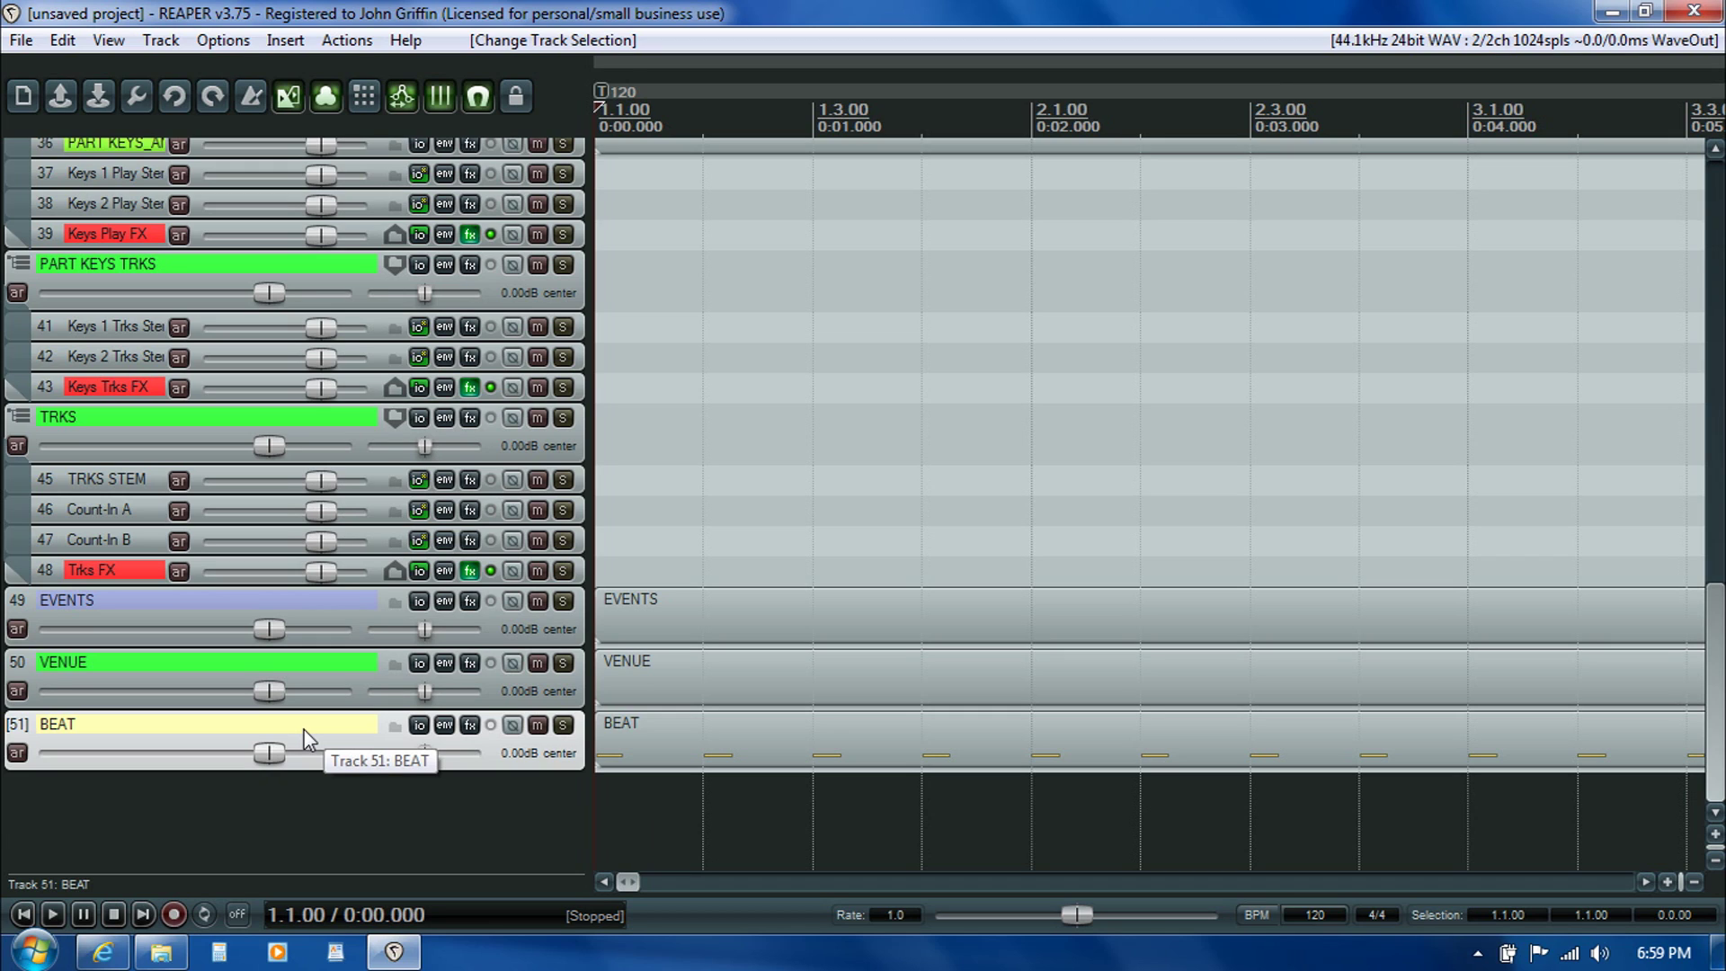
pyautogui.hotkey('ctrl', 't')
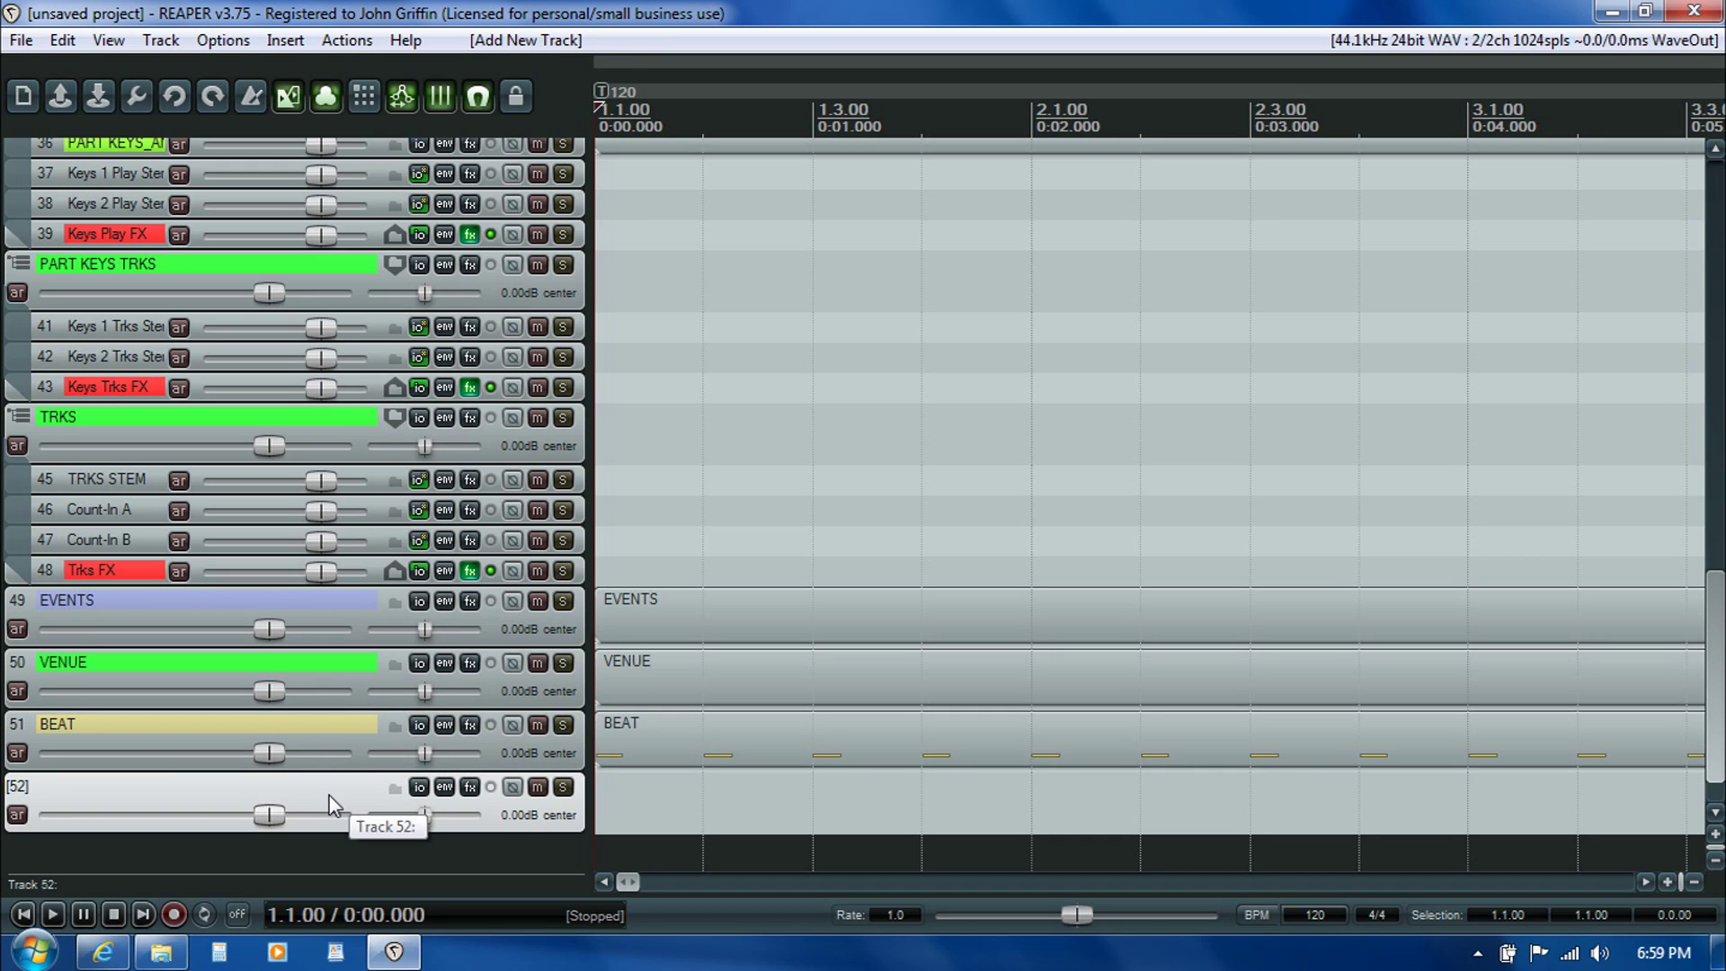
pyautogui.click(160, 39)
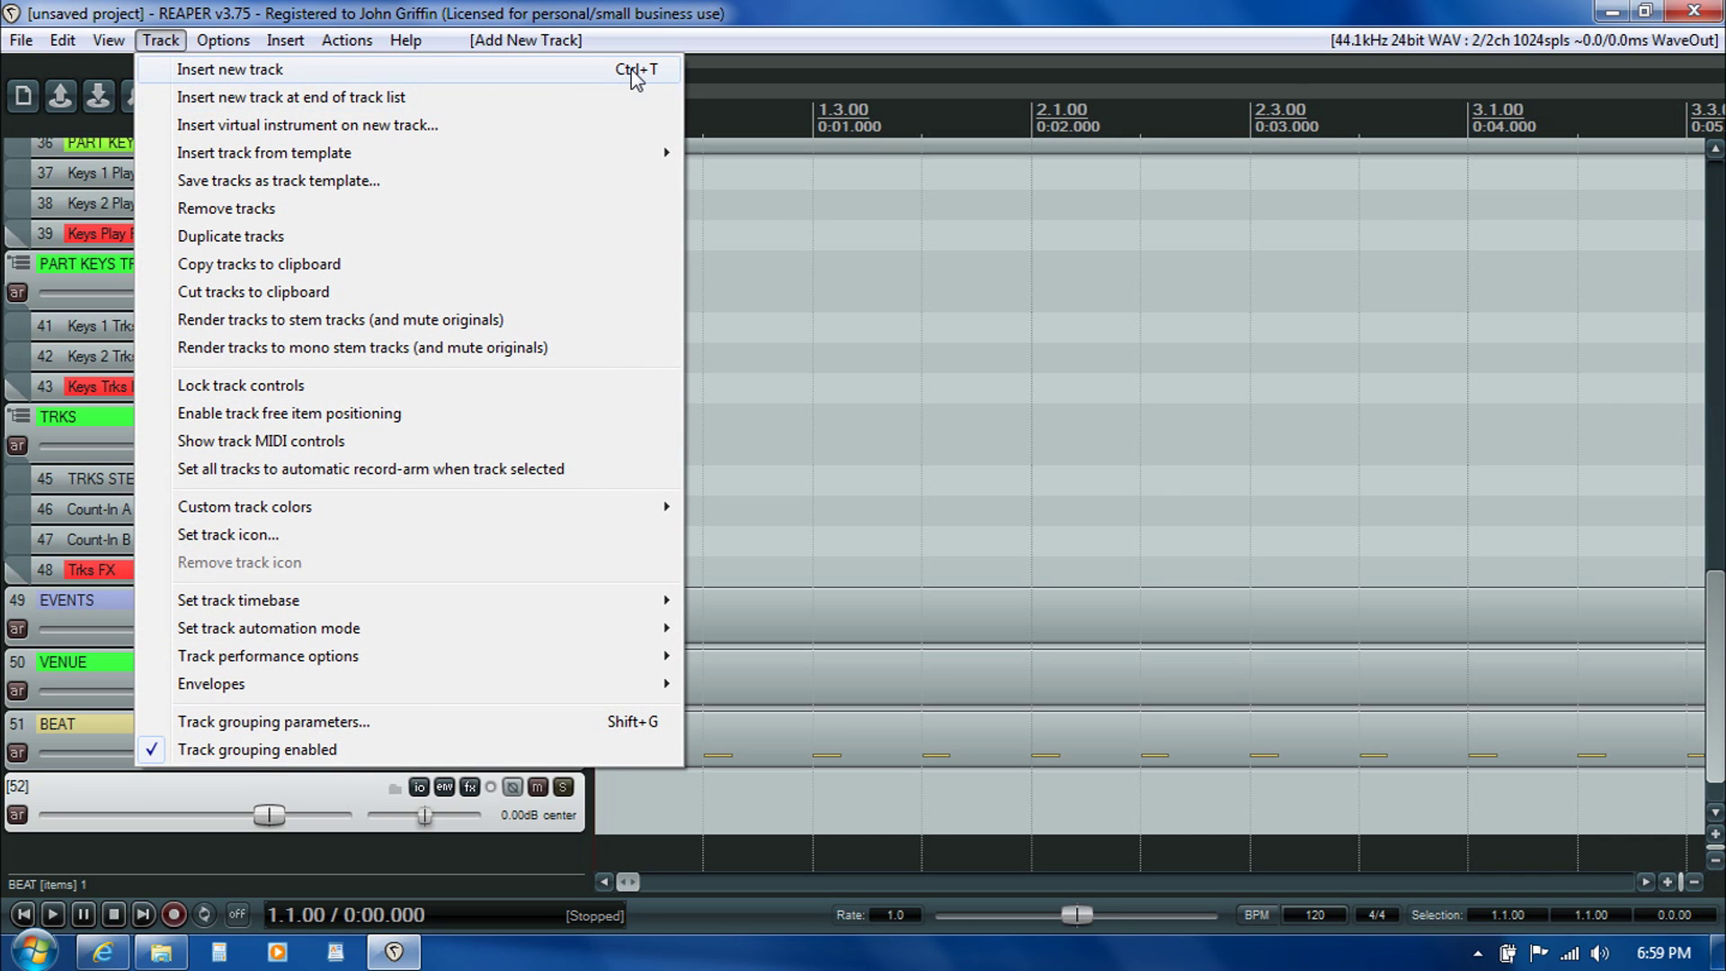
pyautogui.press('Escape')
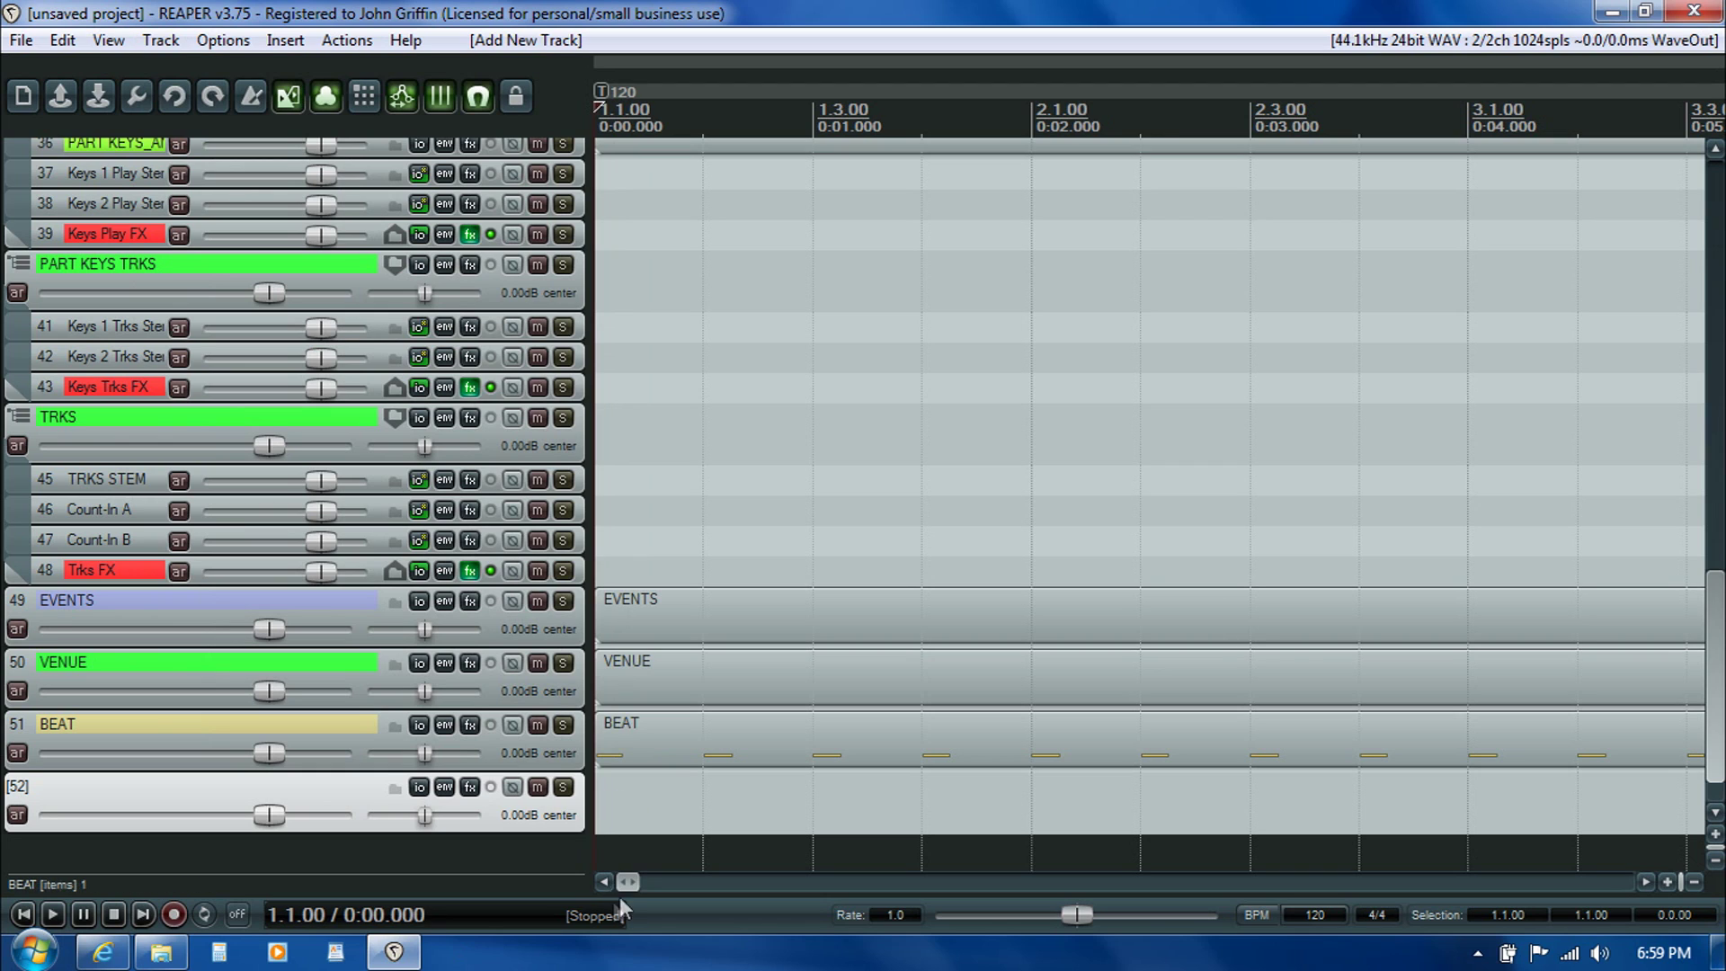
# - Move the edit cursor forward to 2.1.00 and return it to the project start
pyautogui.click(611, 798)
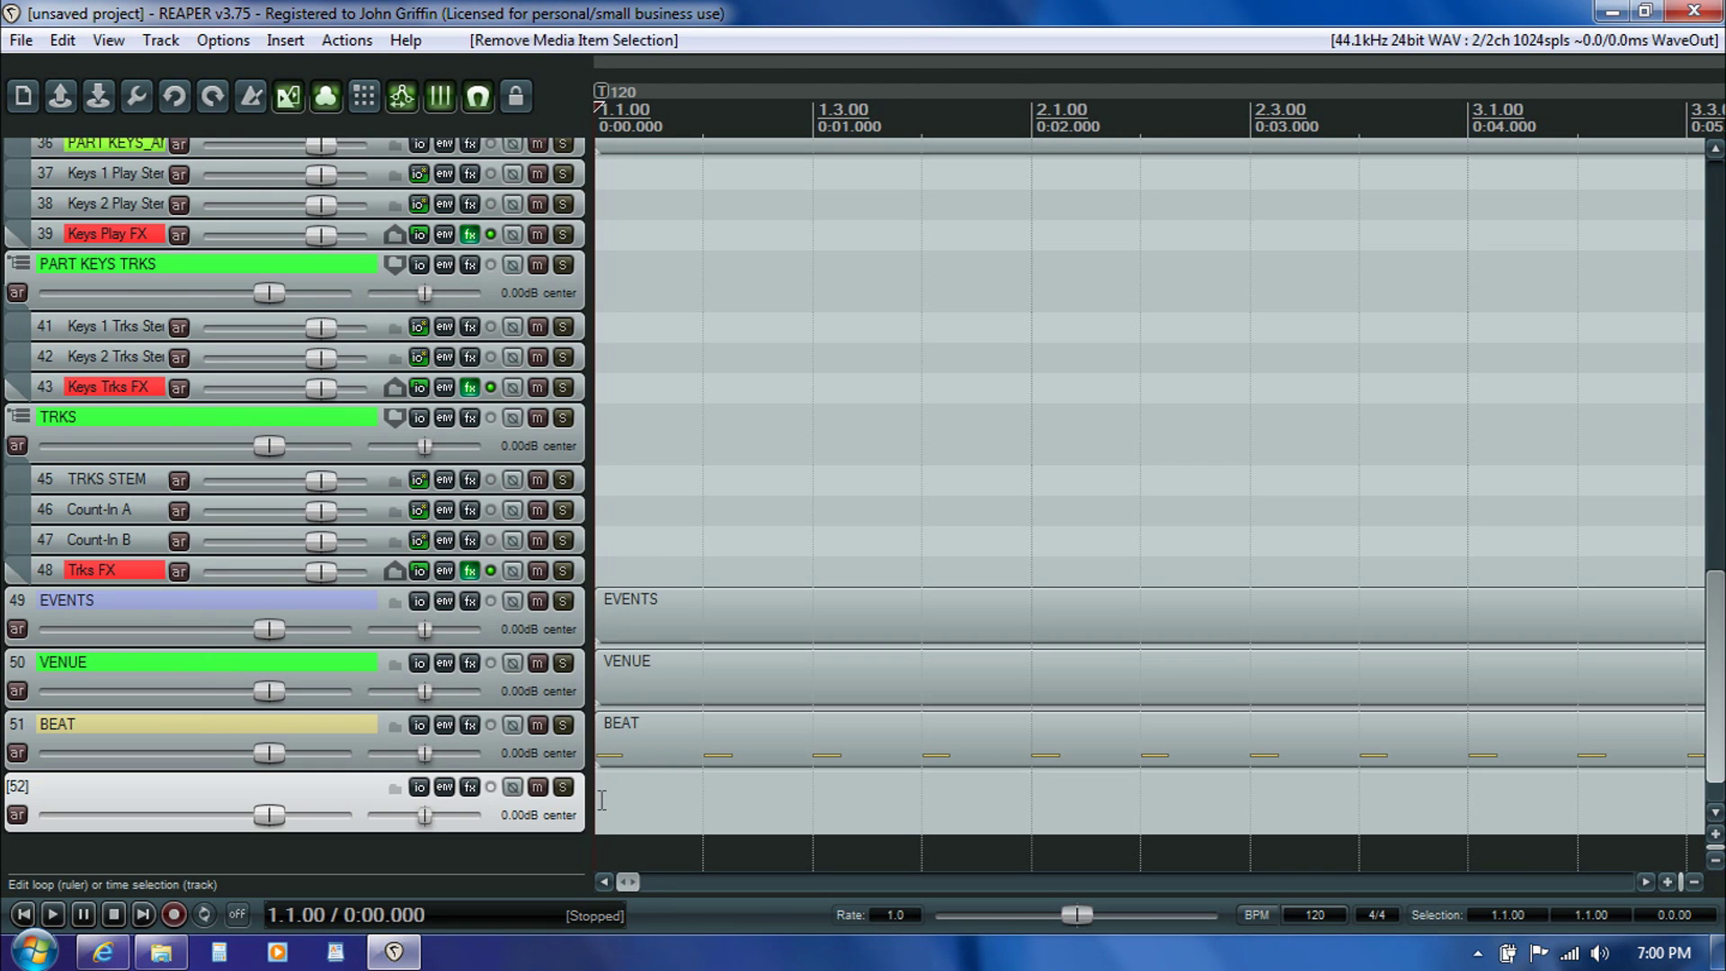
pyautogui.press('Right')
pyautogui.press('Right')
pyautogui.press('Right')
pyautogui.press('Right')
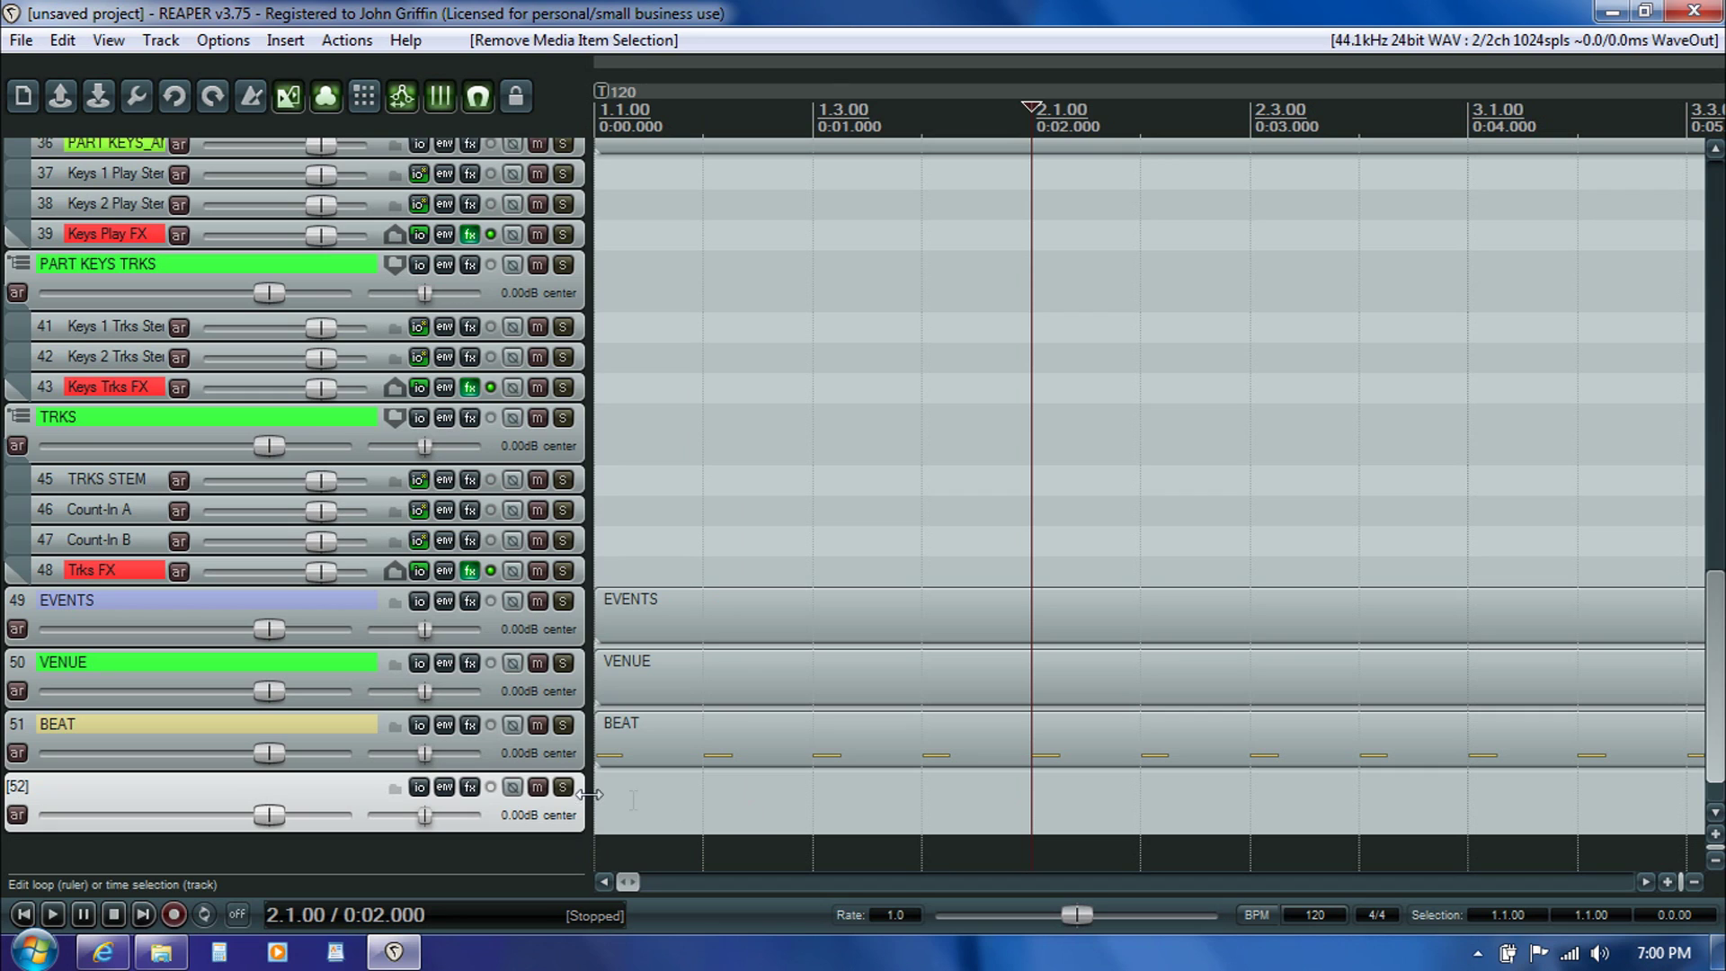
pyautogui.press('Home')
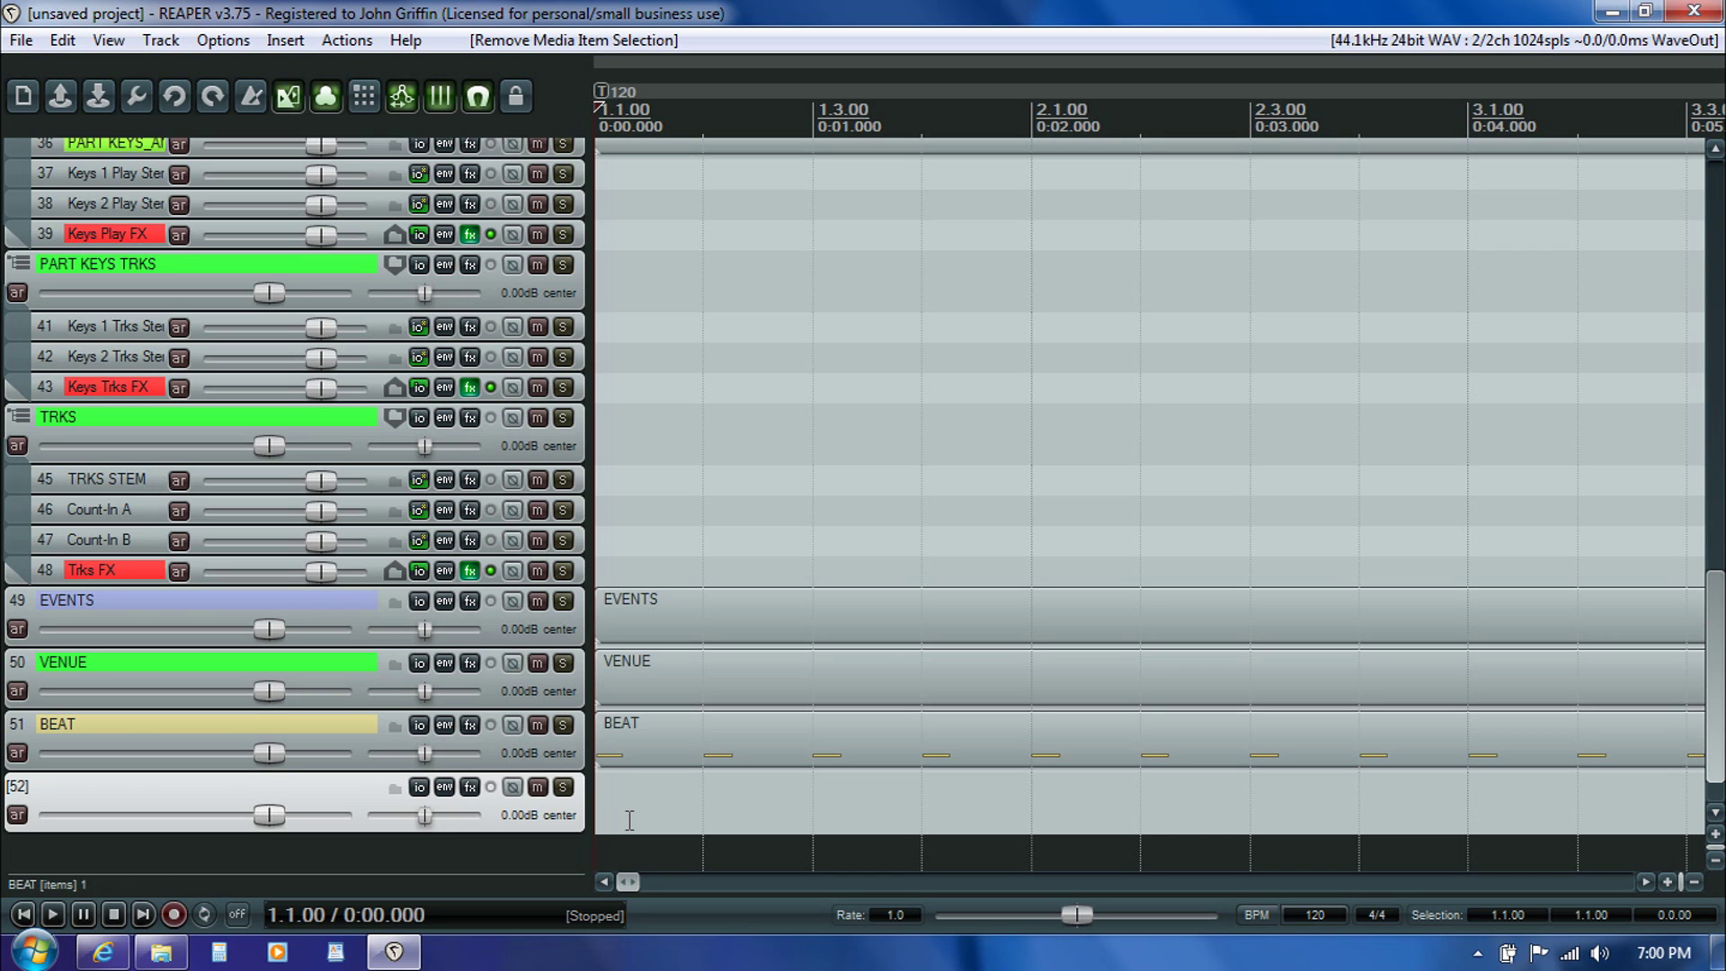
# - Import all the WAV stems from the For Mixing folder into the project, each on a separate track starting from the new empty one
pyautogui.click(297, 41)
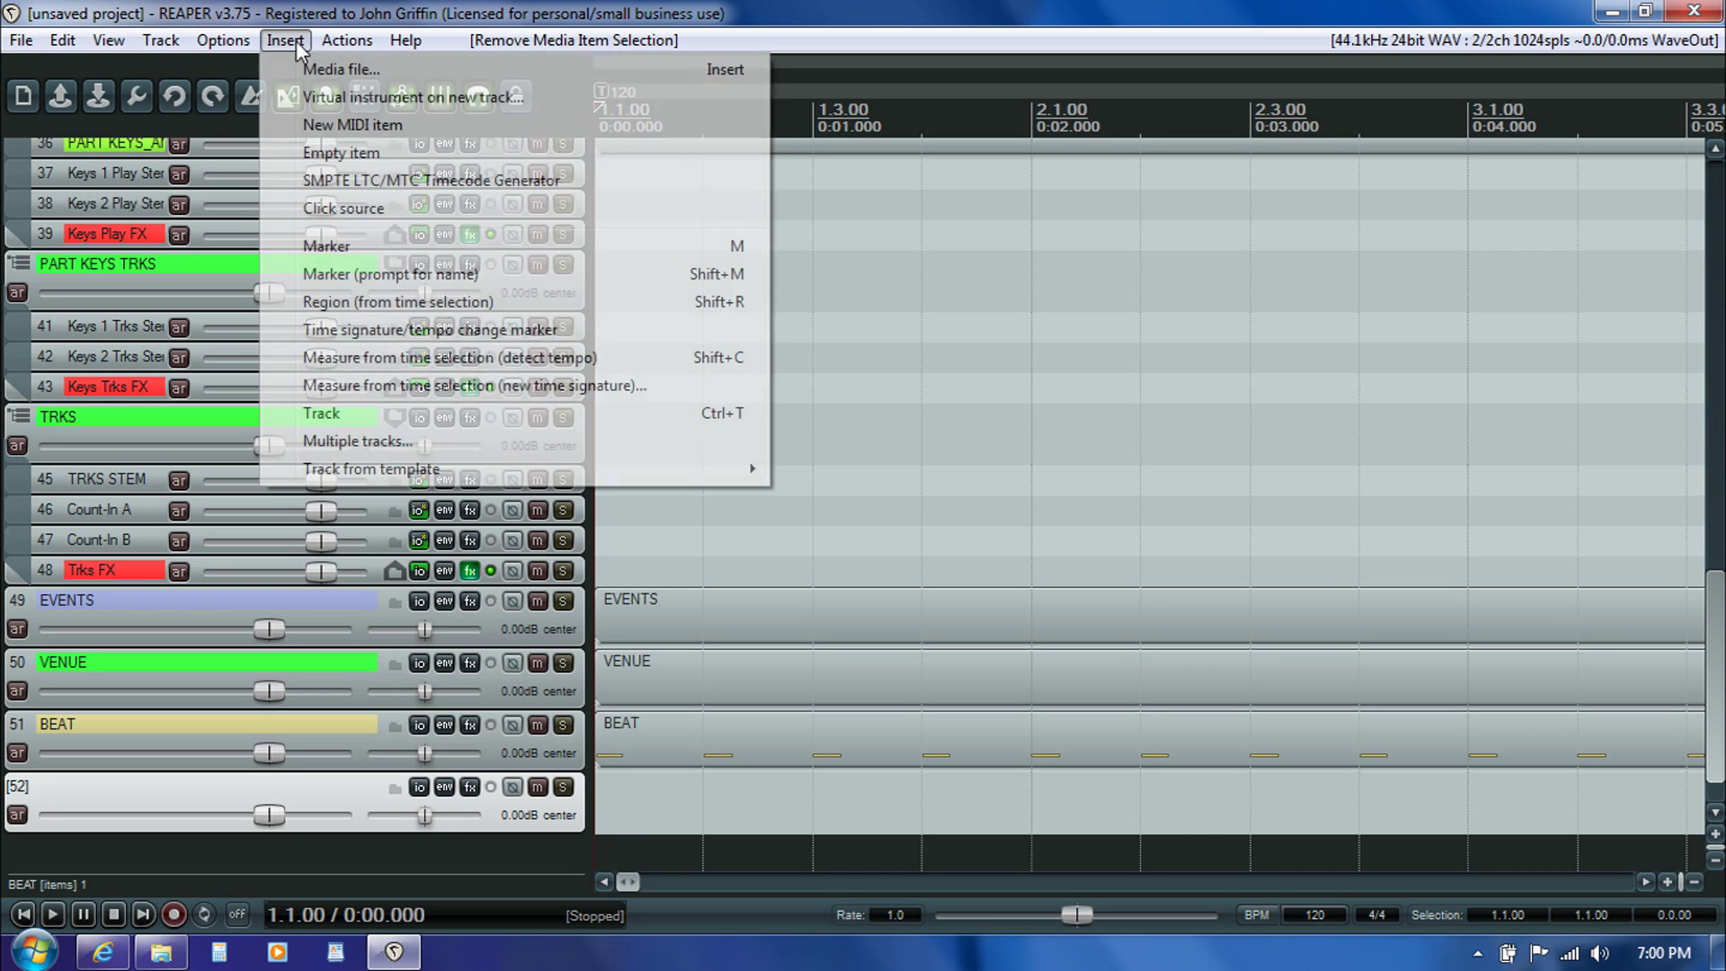
pyautogui.click(295, 69)
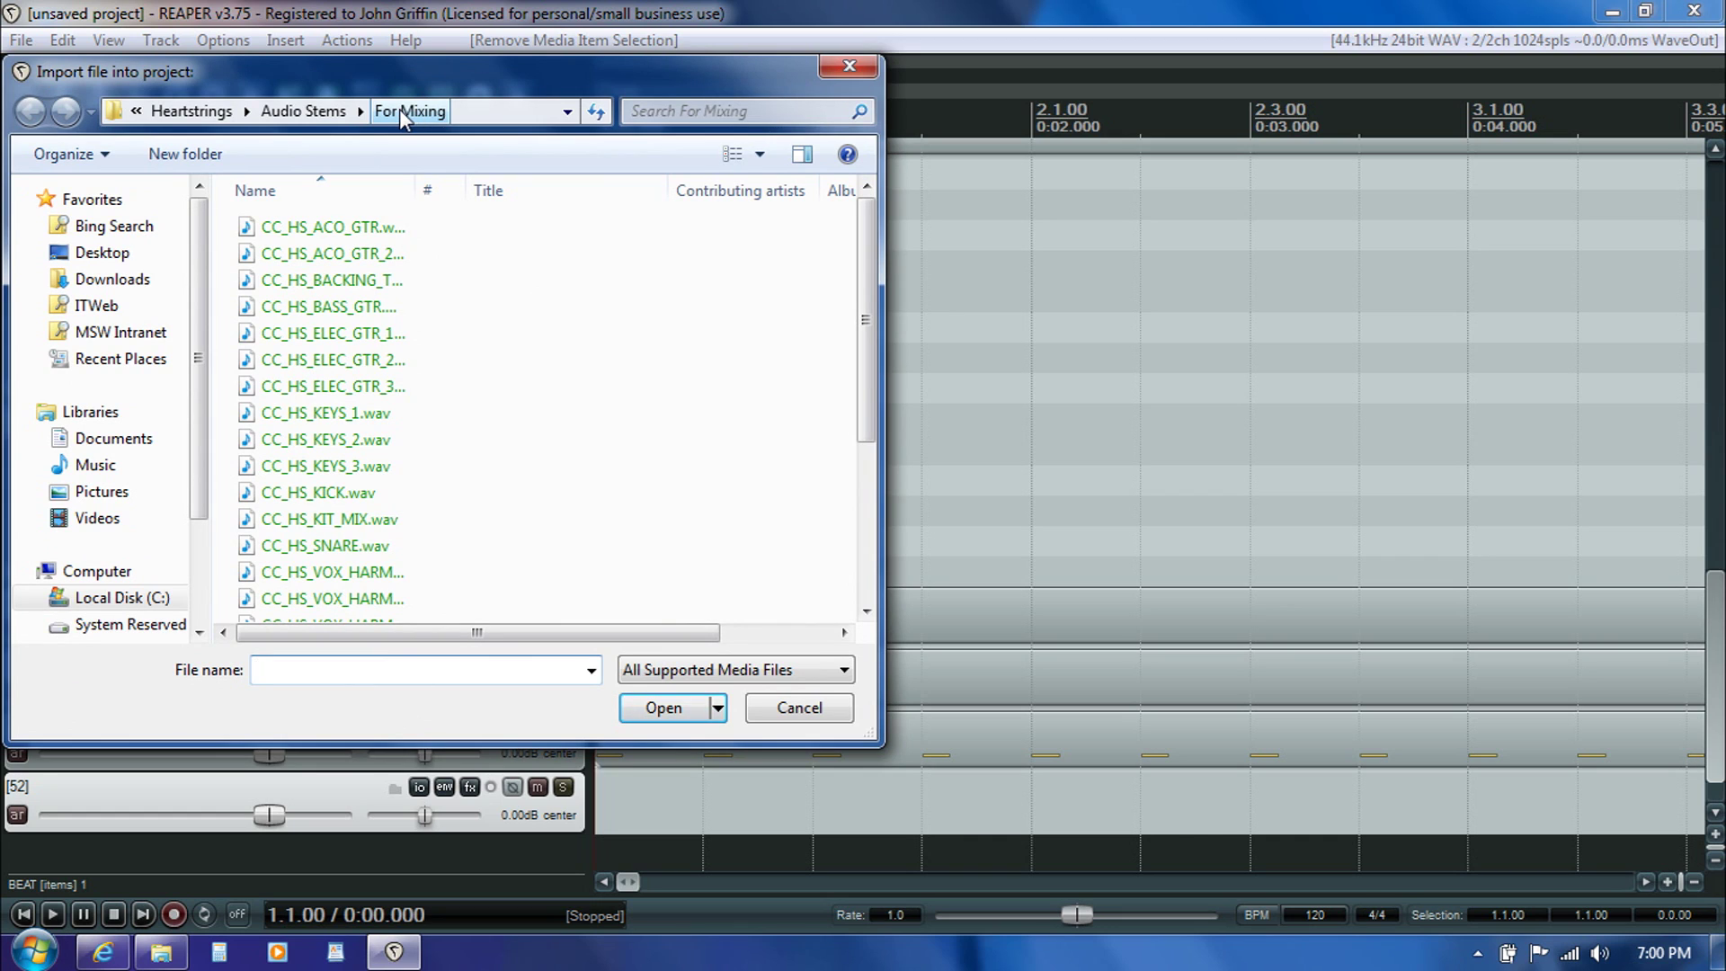
pyautogui.doubleClick(414, 189)
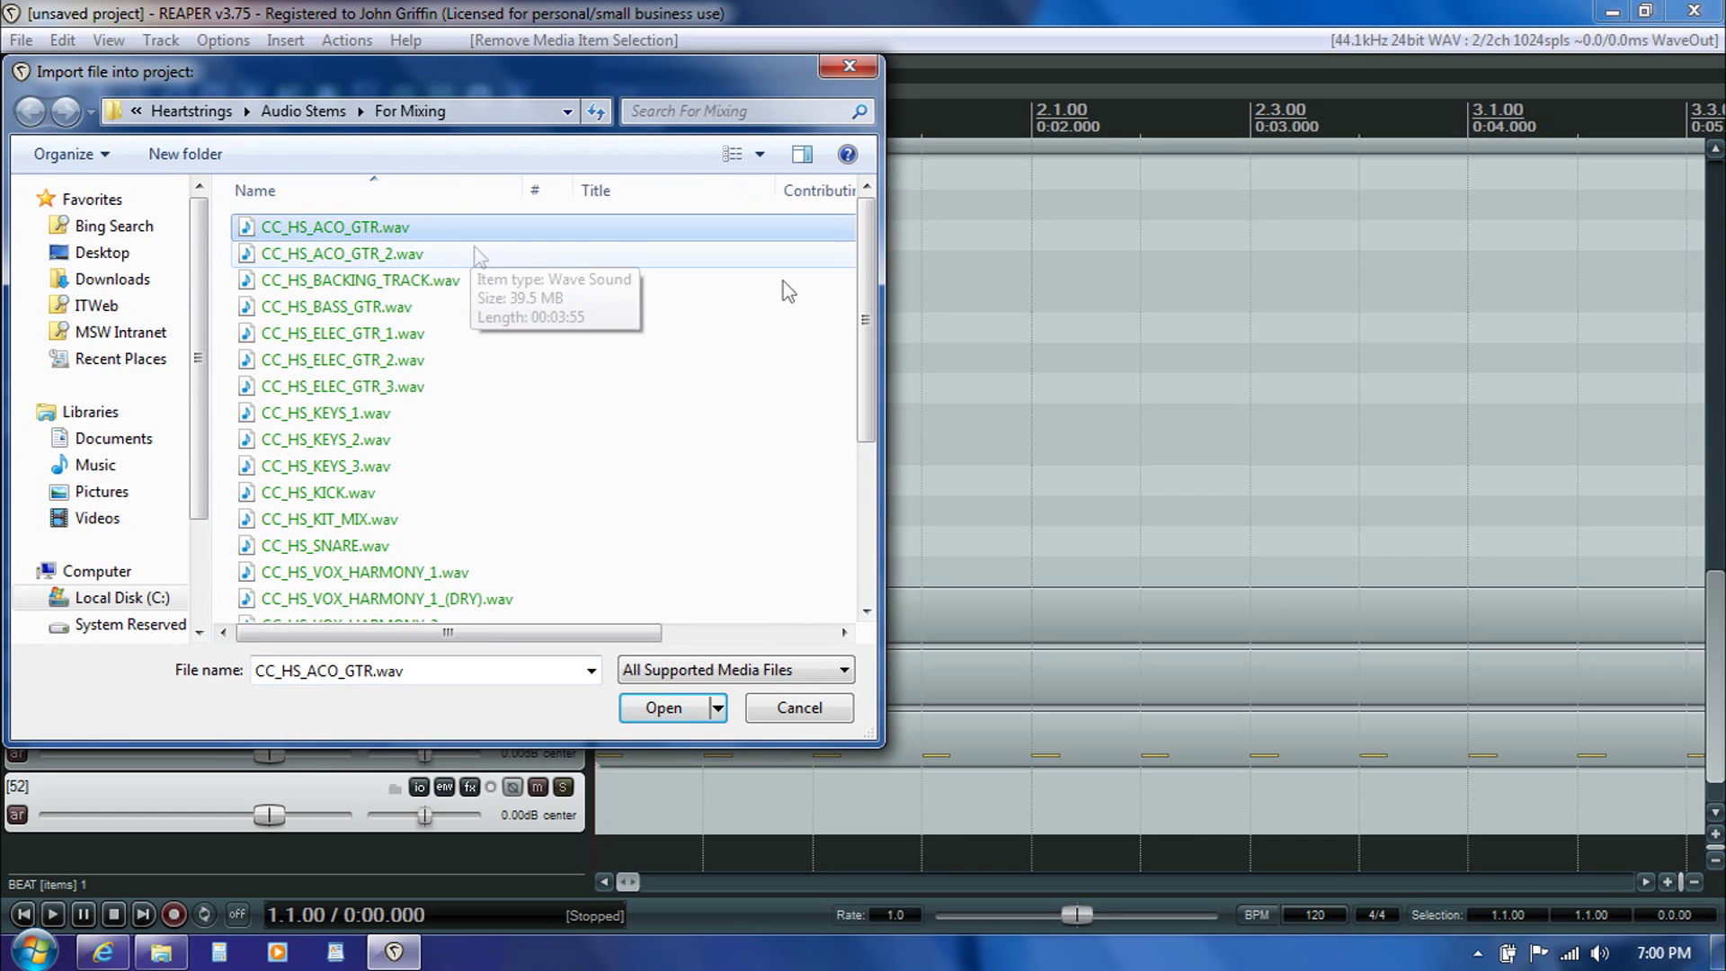
pyautogui.moveTo(872, 274); pyautogui.dragTo(865, 458)
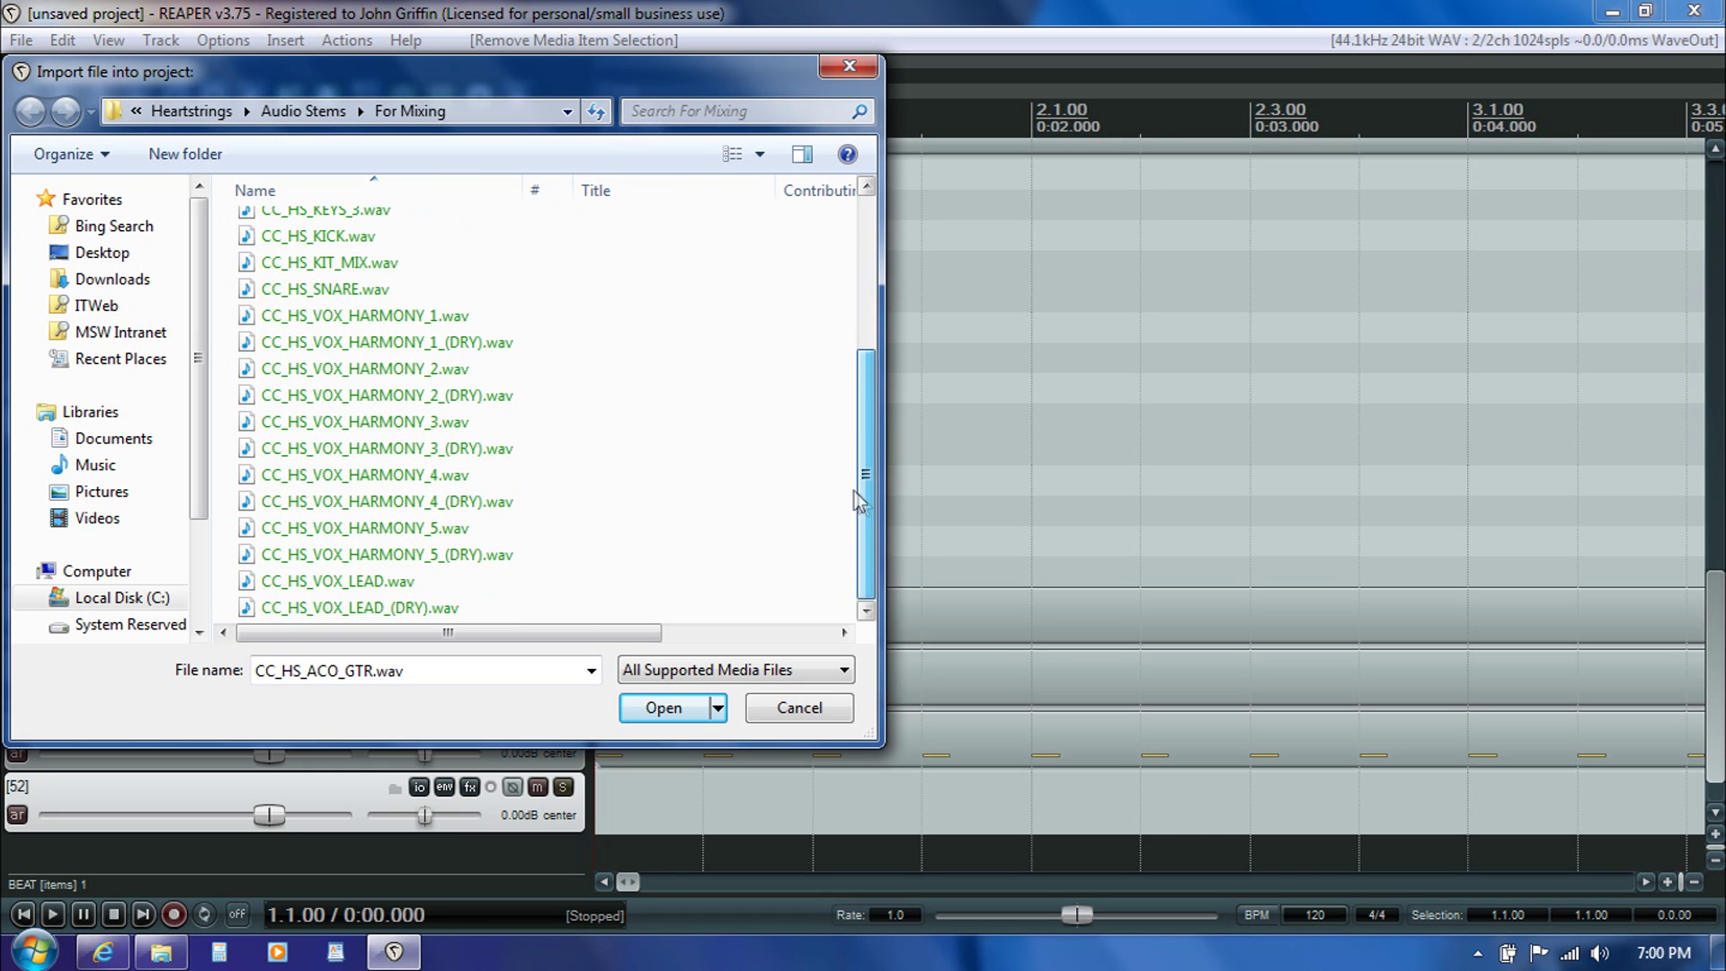
pyautogui.moveTo(873, 532); pyautogui.dragTo(865, 322)
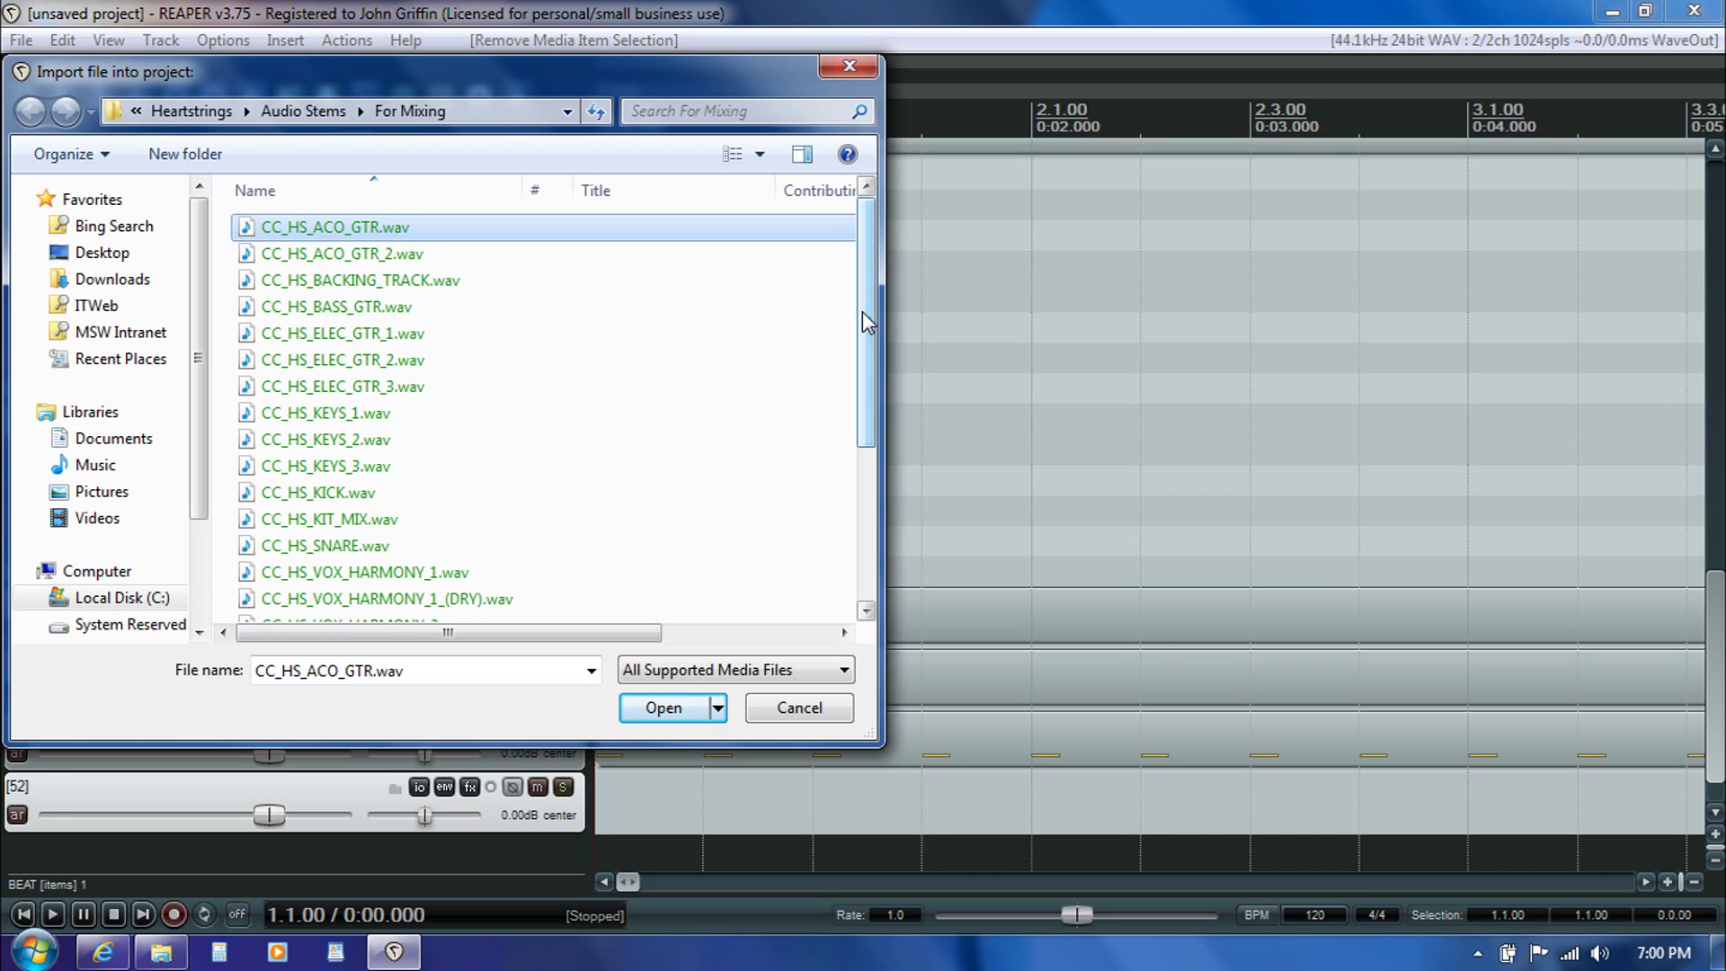
pyautogui.hotkey('ctrl', 'a')
pyautogui.moveTo(863, 324); pyautogui.dragTo(869, 526)
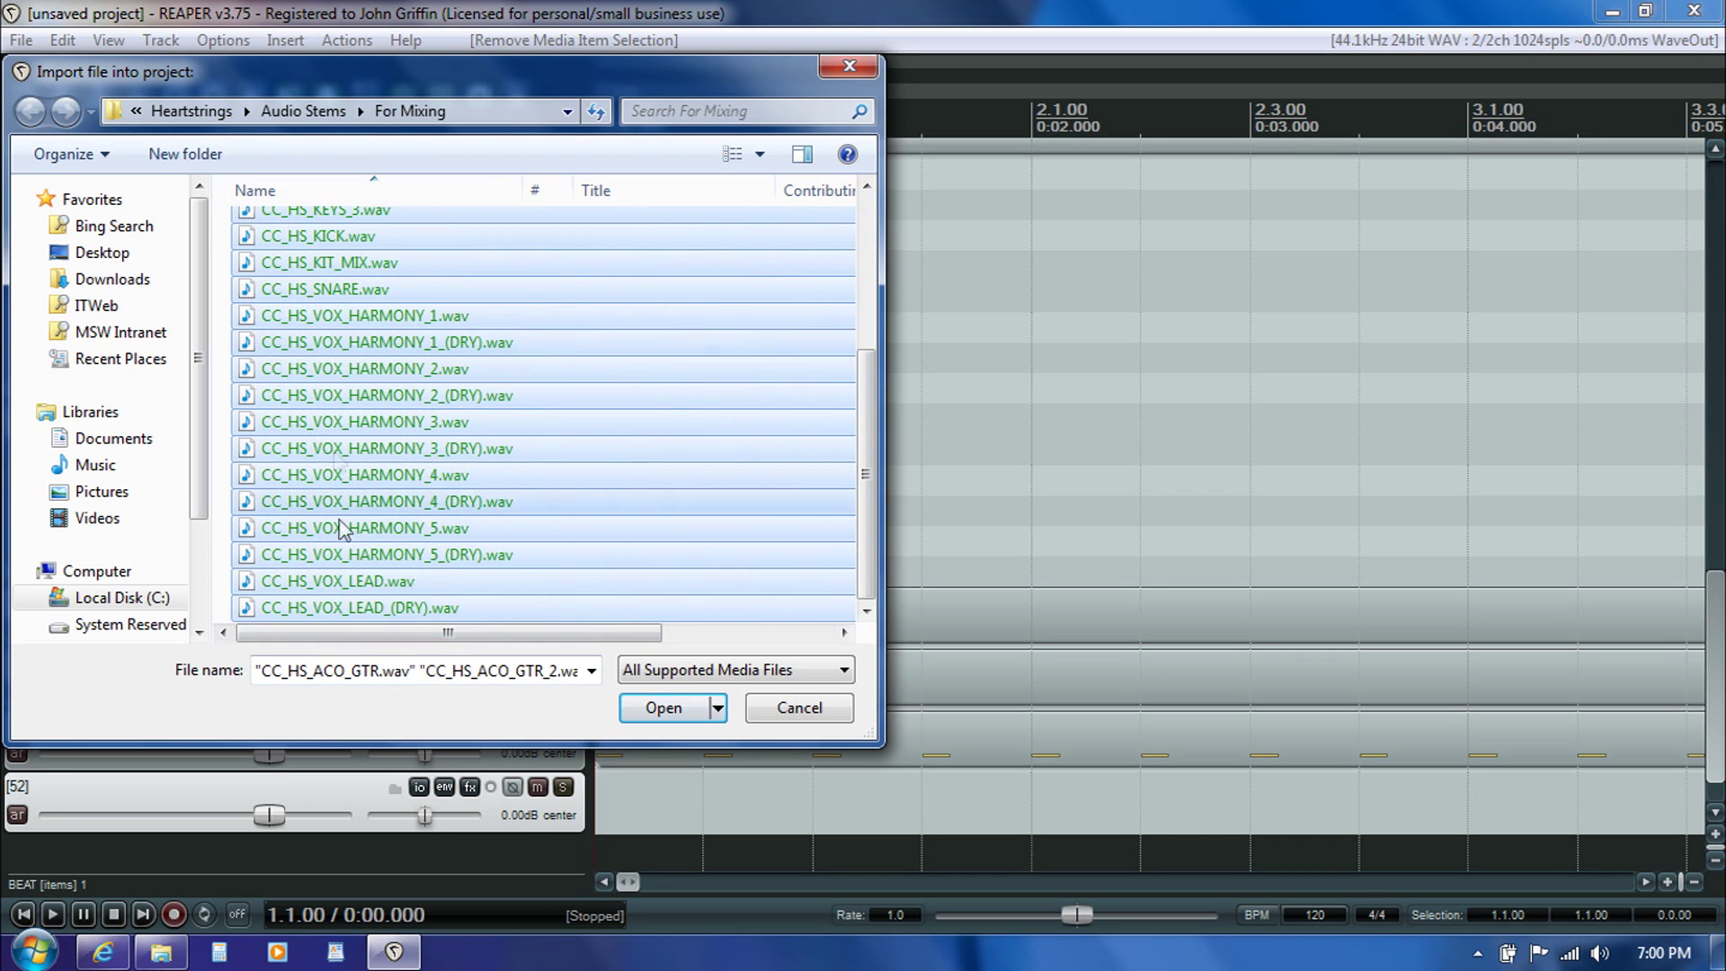
pyautogui.click(678, 714)
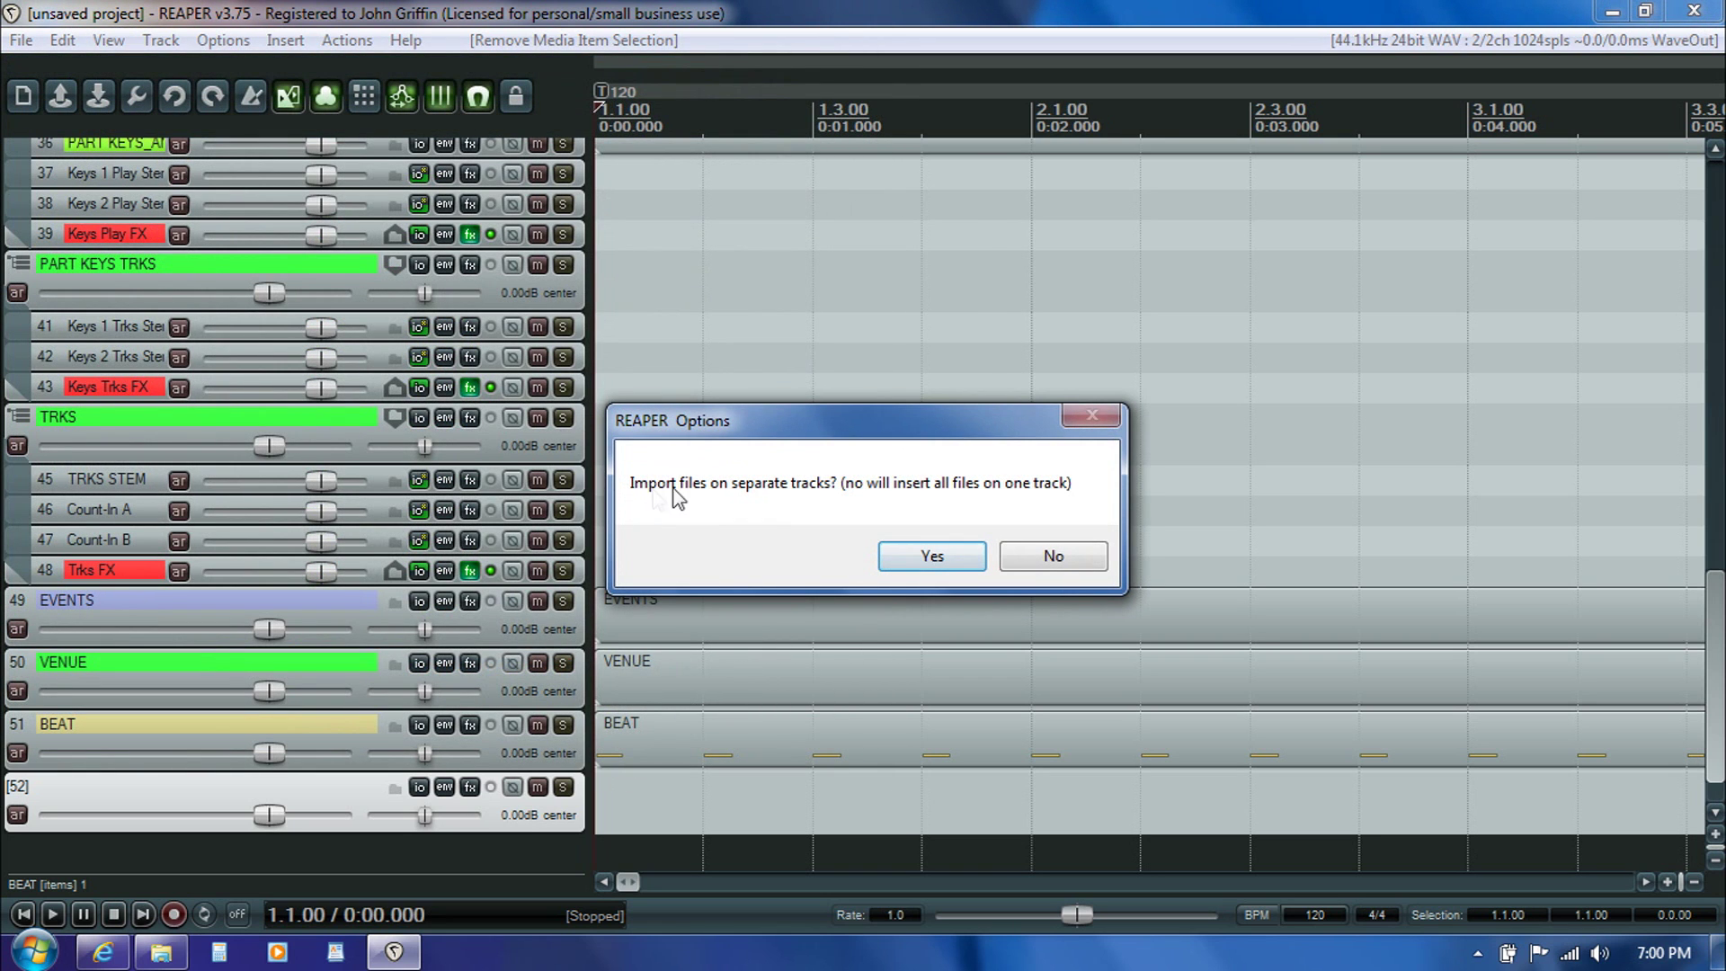
pyautogui.click(913, 561)
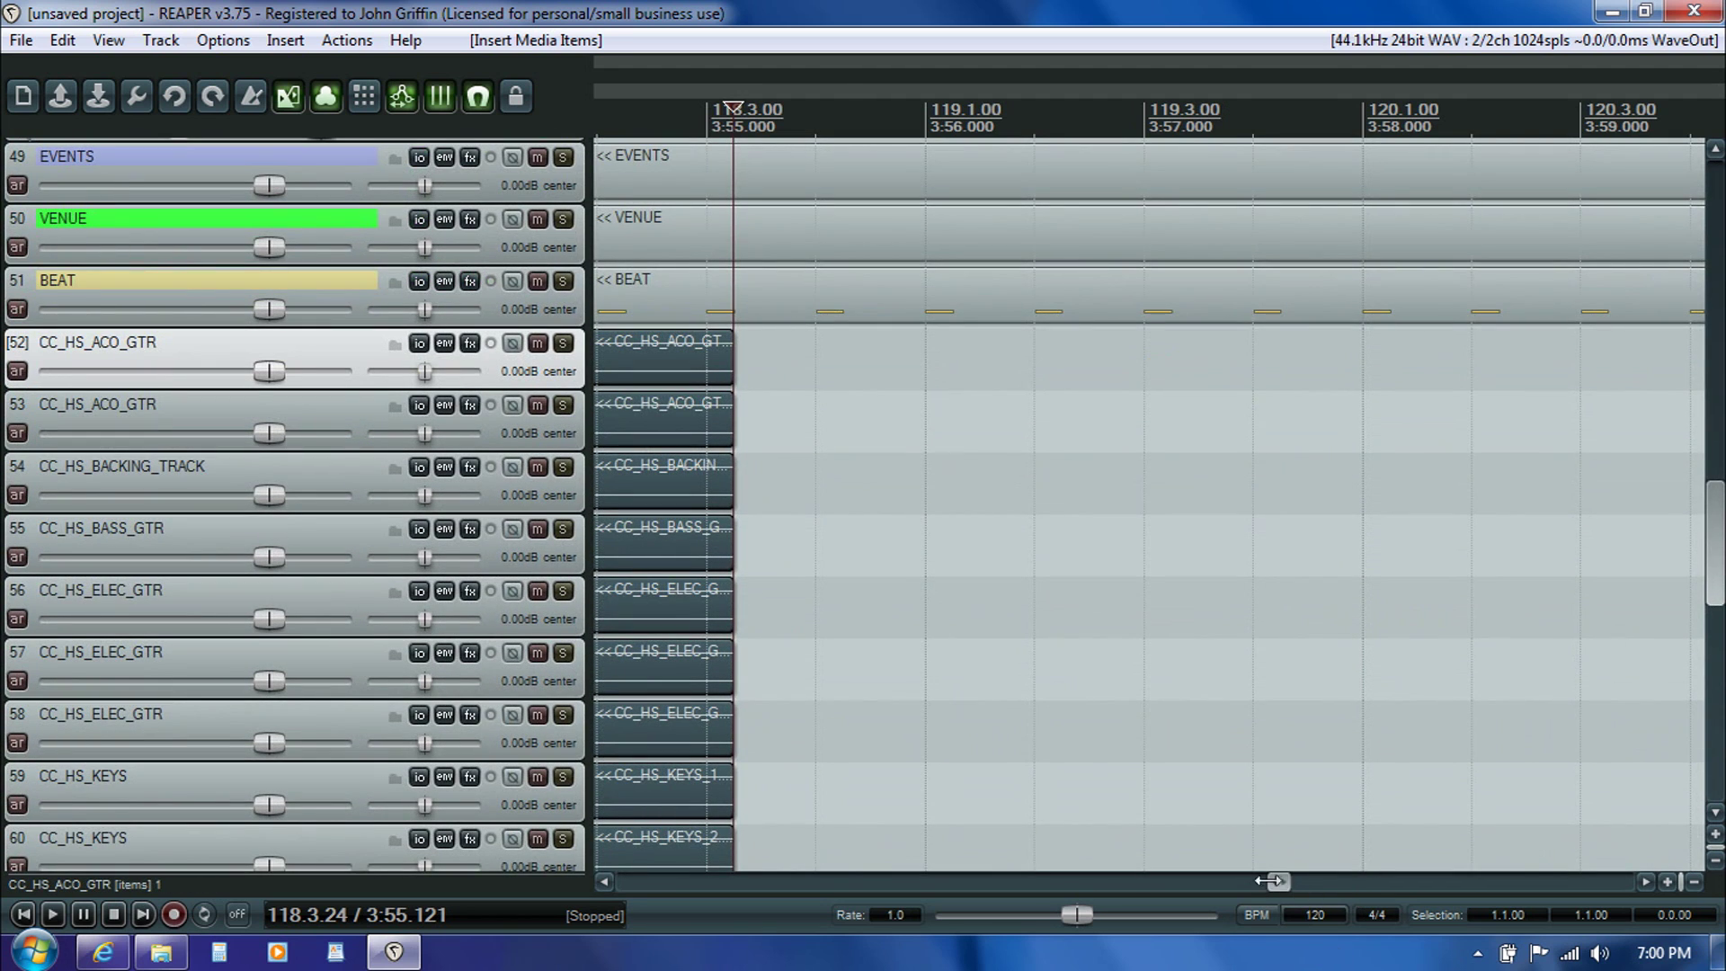
# - Return the edit cursor to the project start and play the imported stems while looking through their tracks
pyautogui.moveTo(1276, 881); pyautogui.dragTo(757, 920)
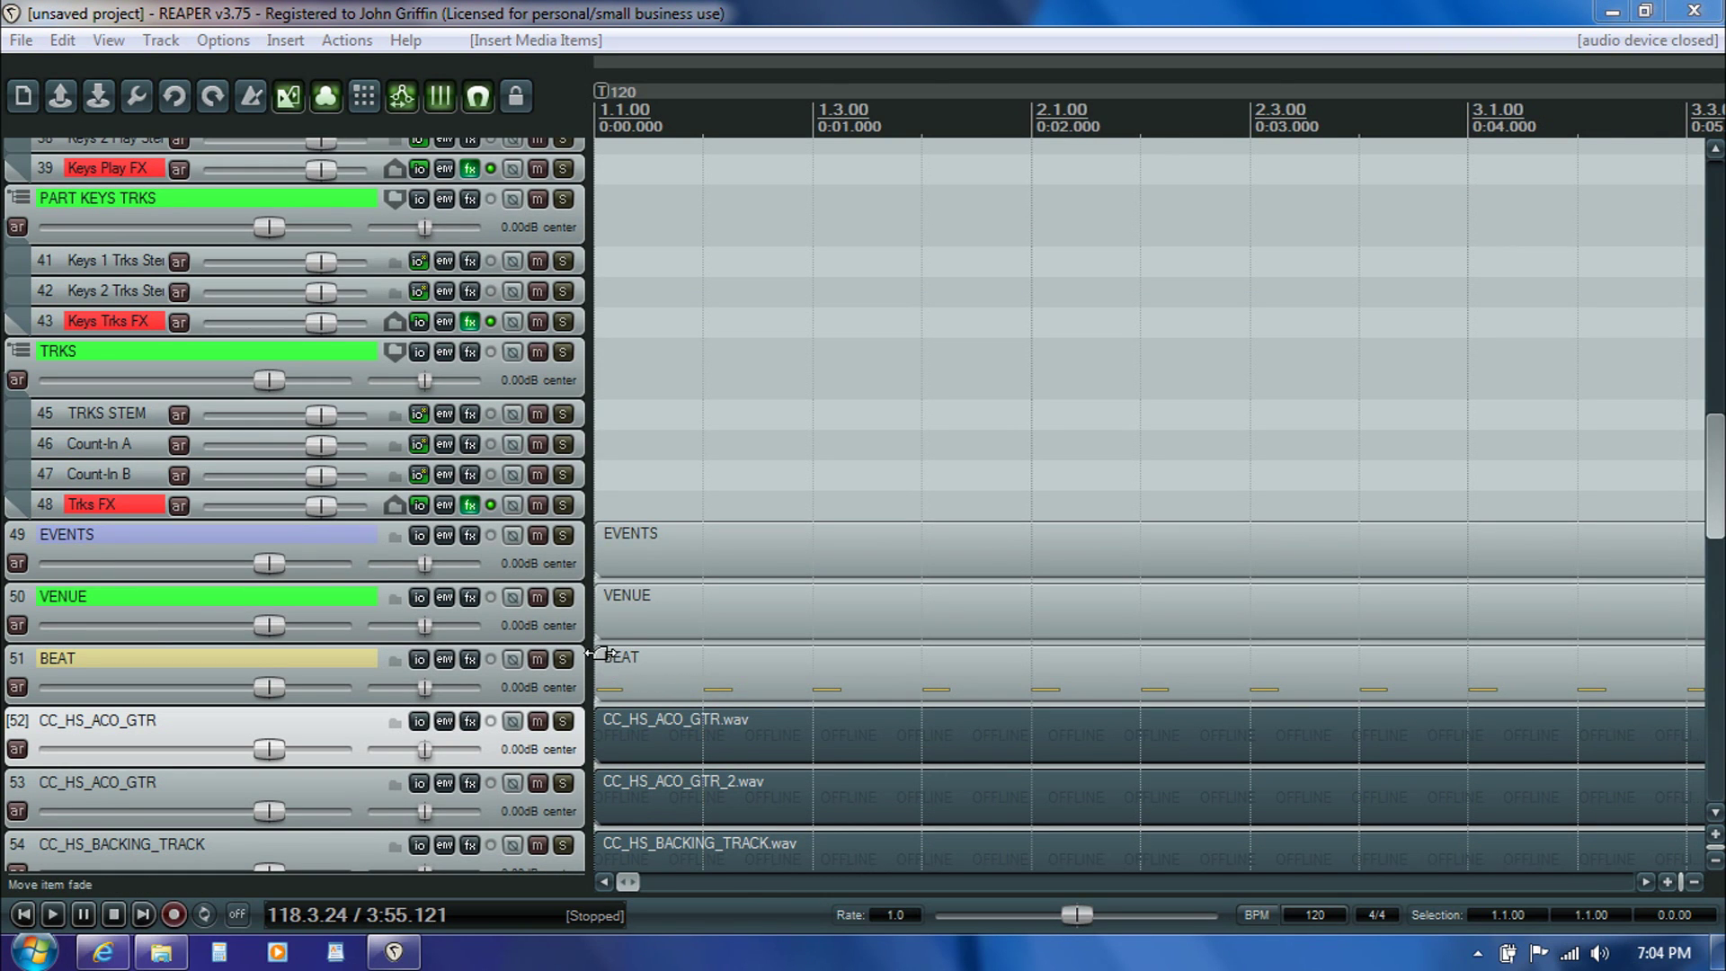
pyautogui.click(605, 463)
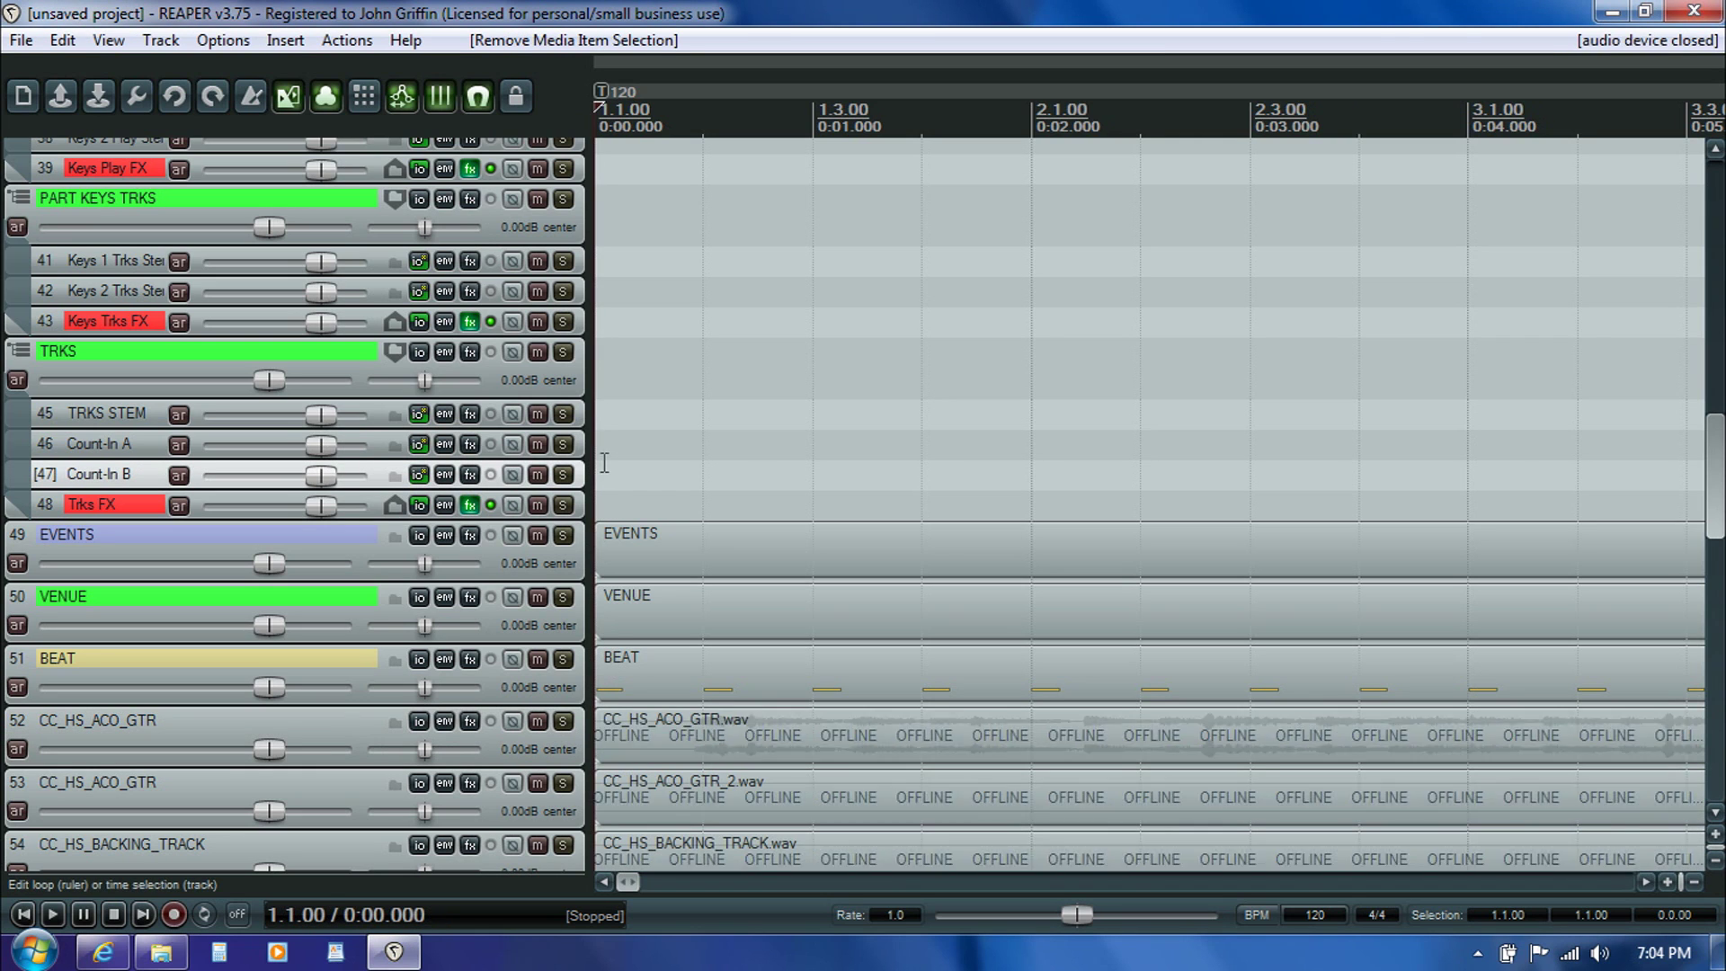
pyautogui.moveTo(753, 352); pyautogui.dragTo(938, 374)
pyautogui.click(938, 374)
pyautogui.click(610, 410)
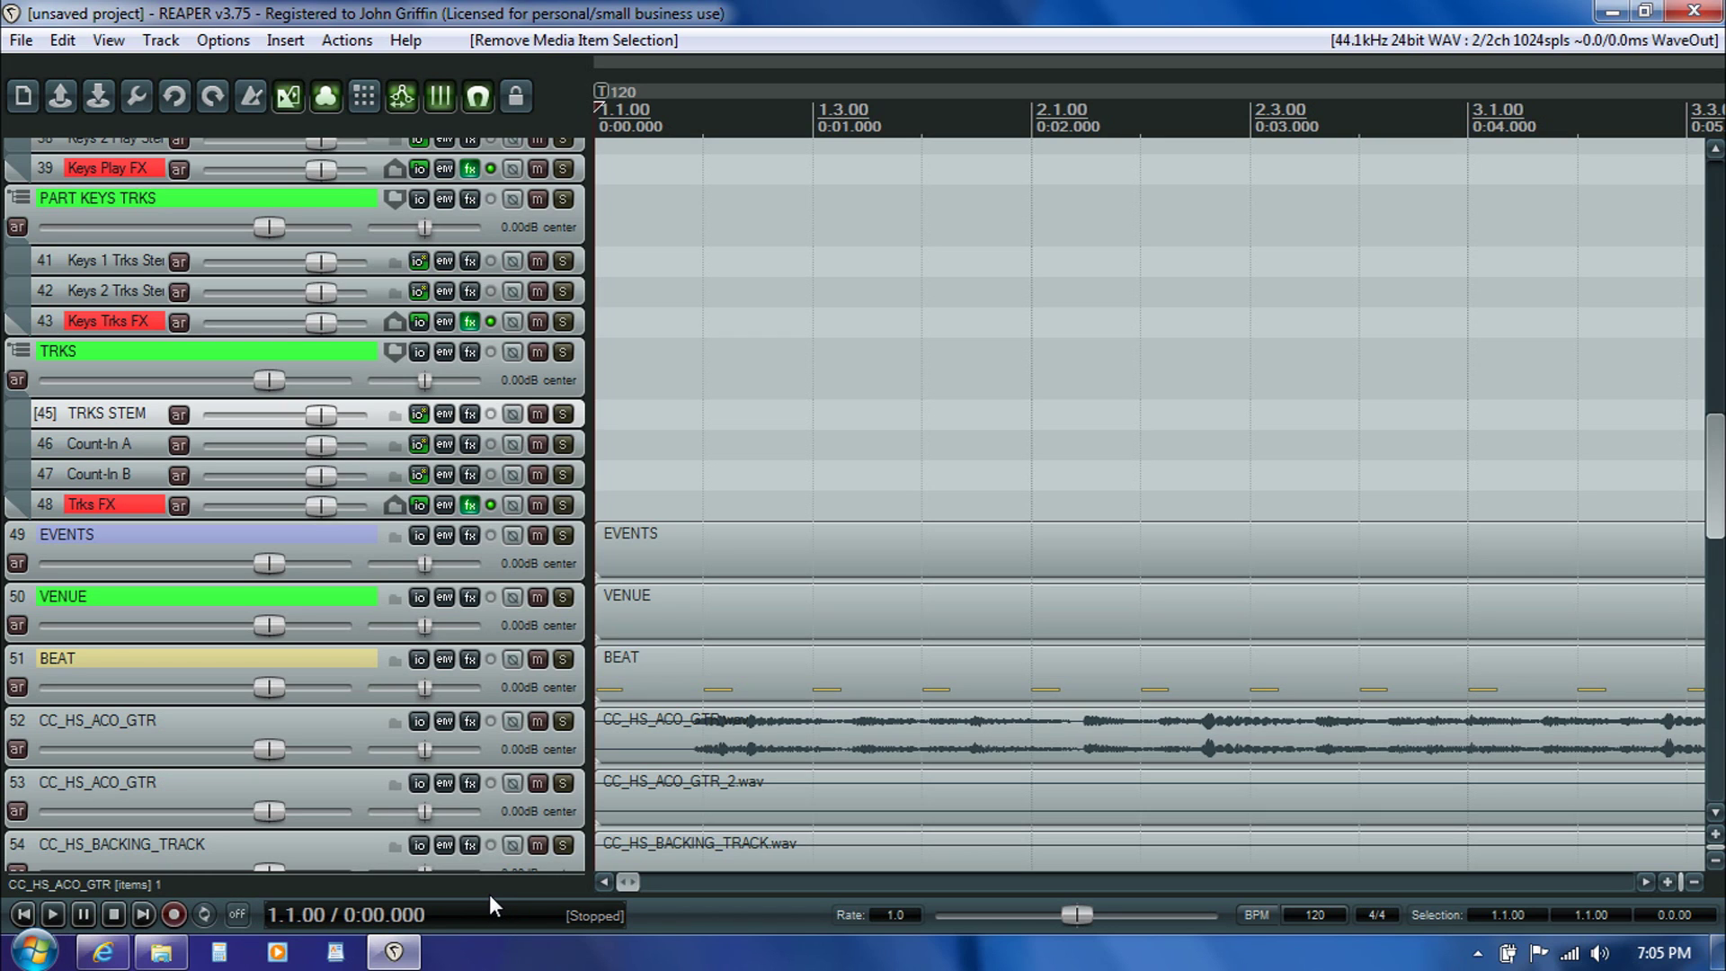
pyautogui.press('space')
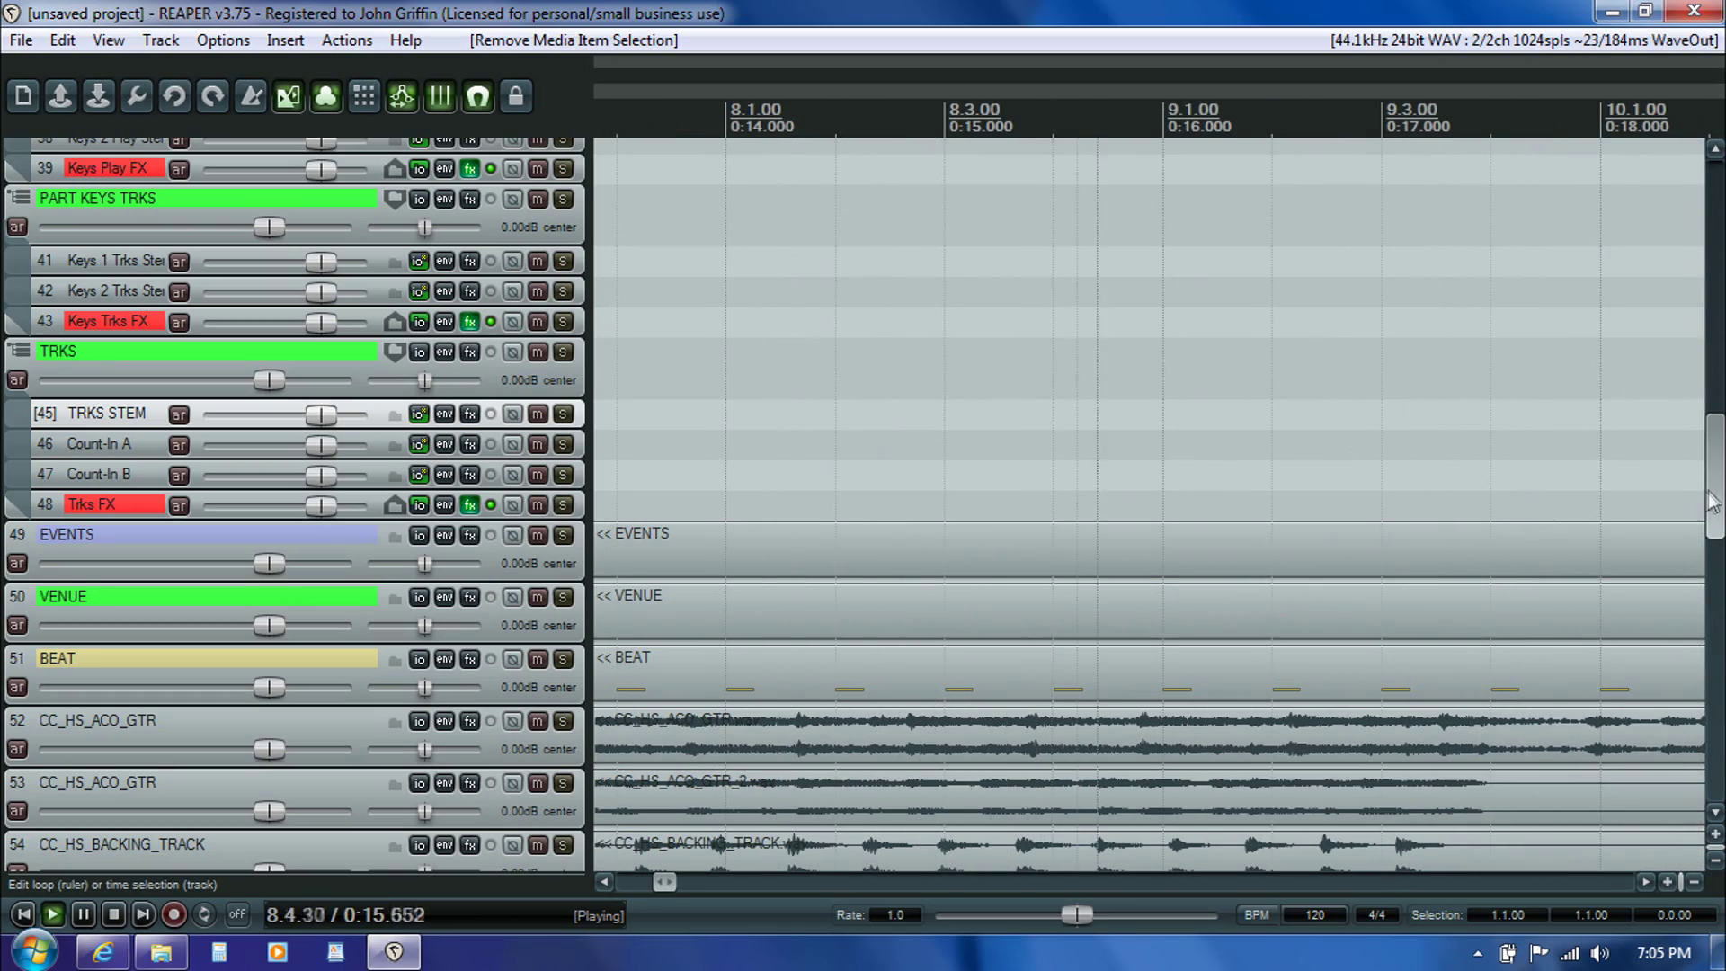
pyautogui.moveTo(1711, 508); pyautogui.dragTo(1690, 688)
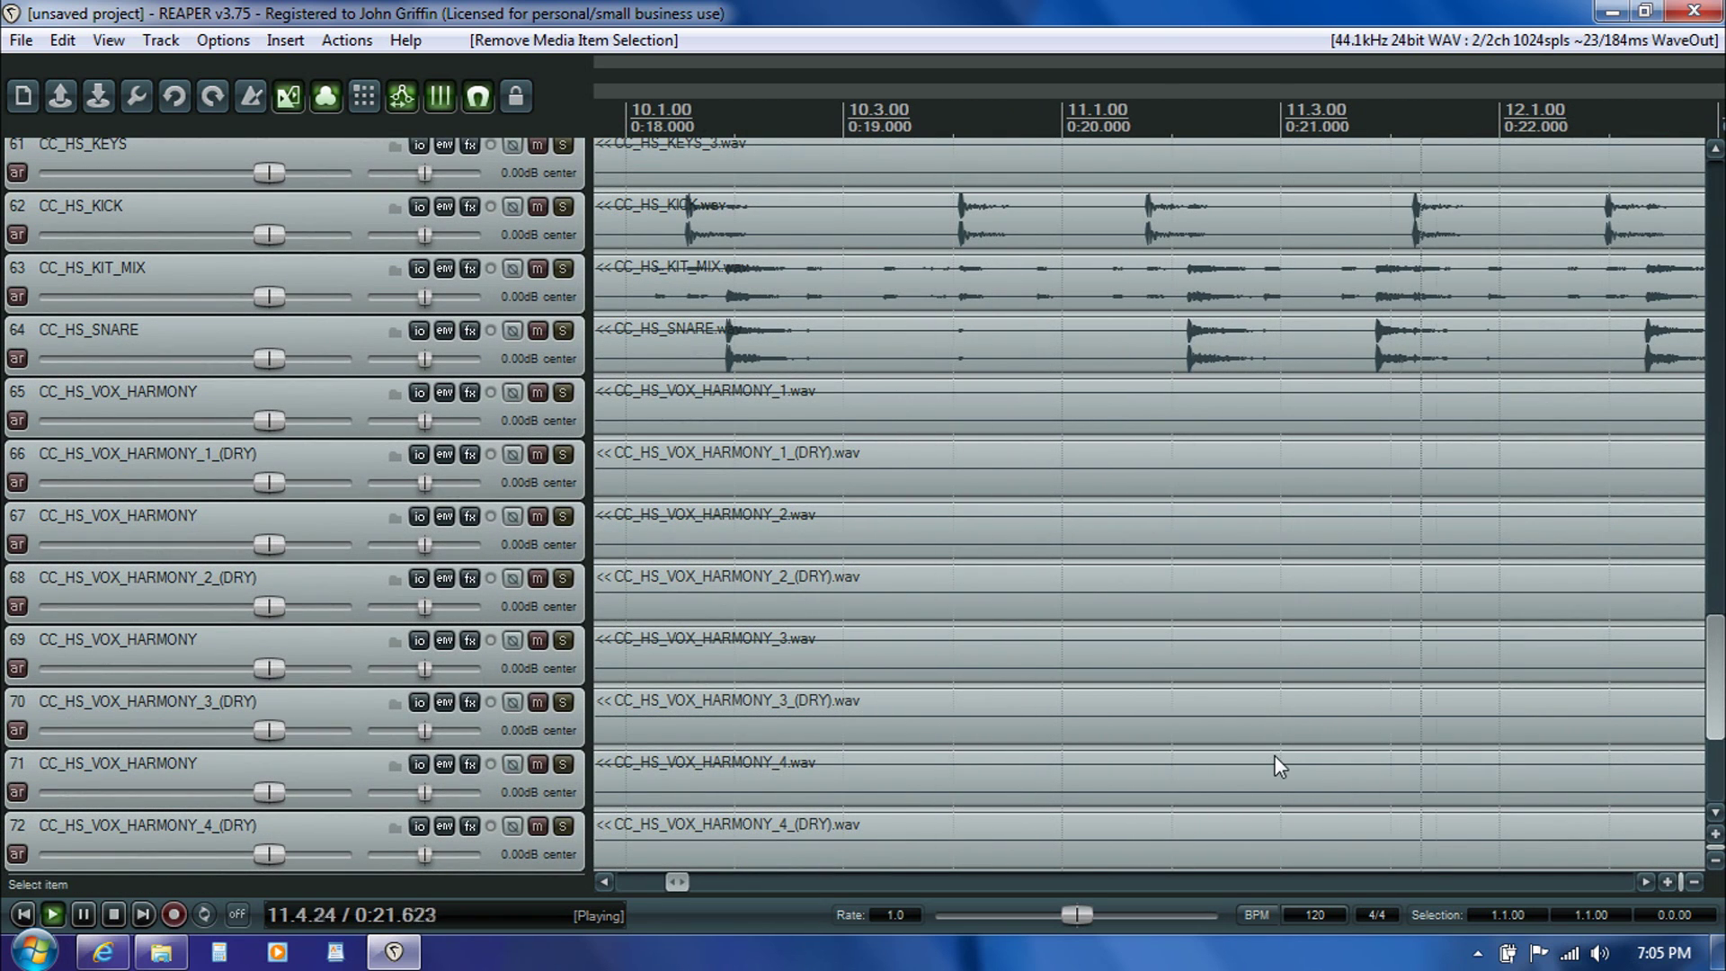
# - Pause playback, look over the remaining vocal stem tracks, and go back to the first imported stems at the project start
pyautogui.hotkey('ctrl', 'space')
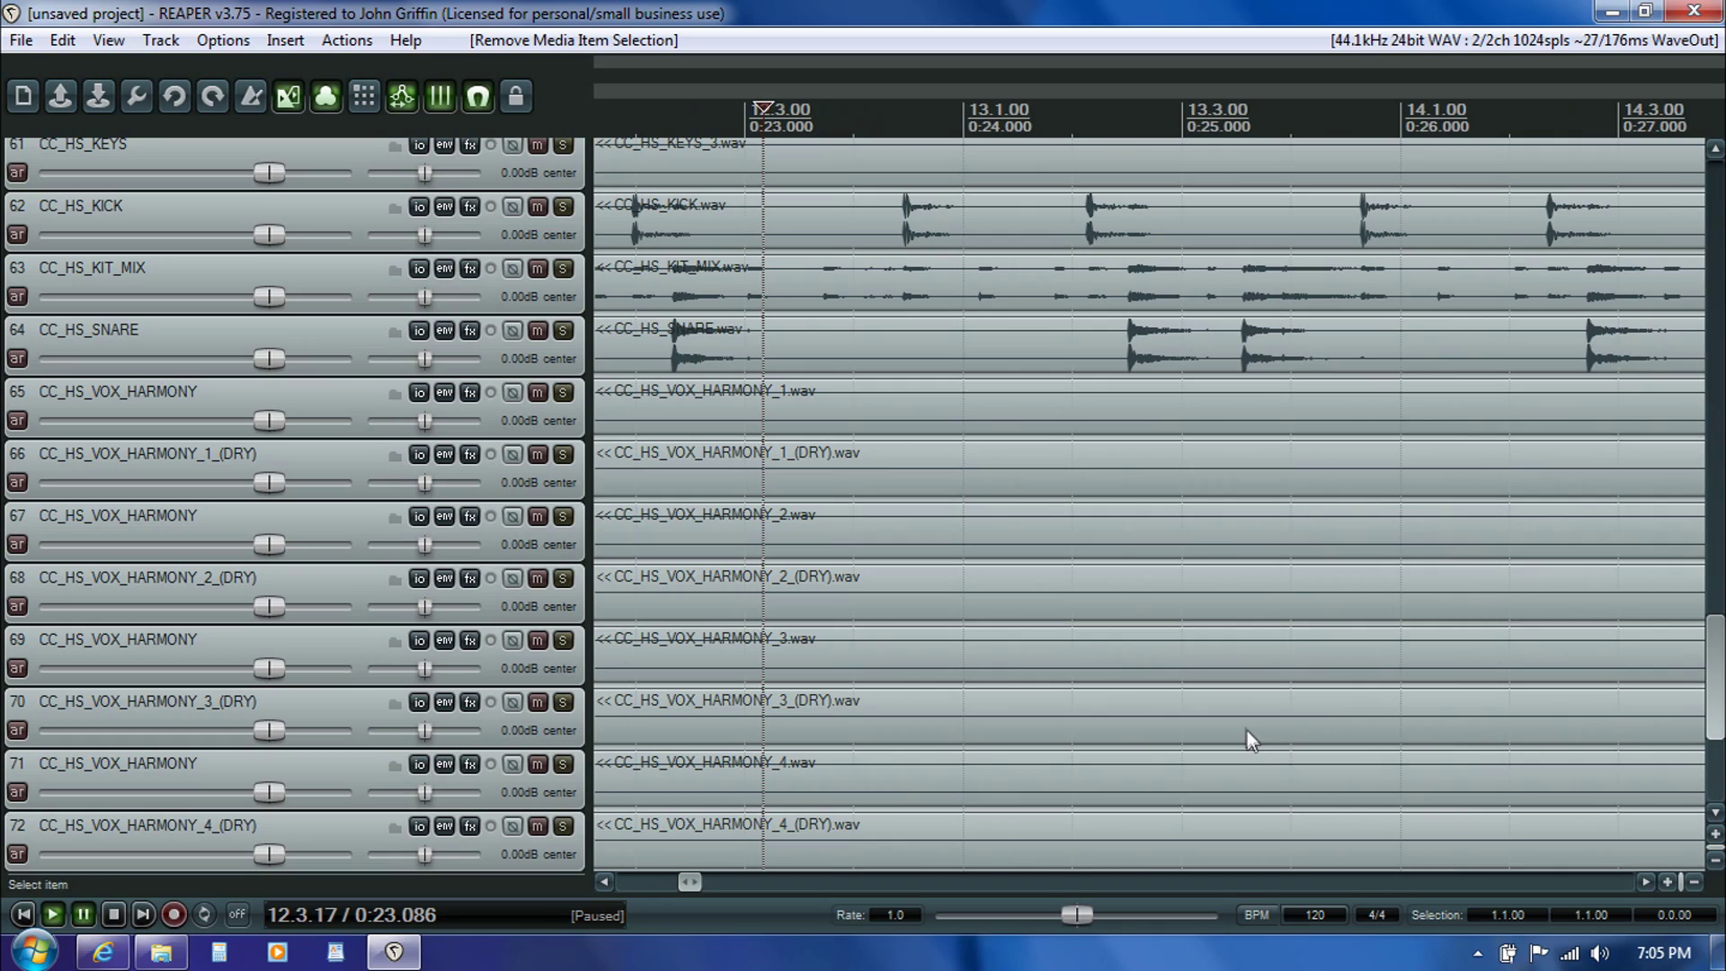
pyautogui.moveTo(1717, 685); pyautogui.dragTo(1719, 723)
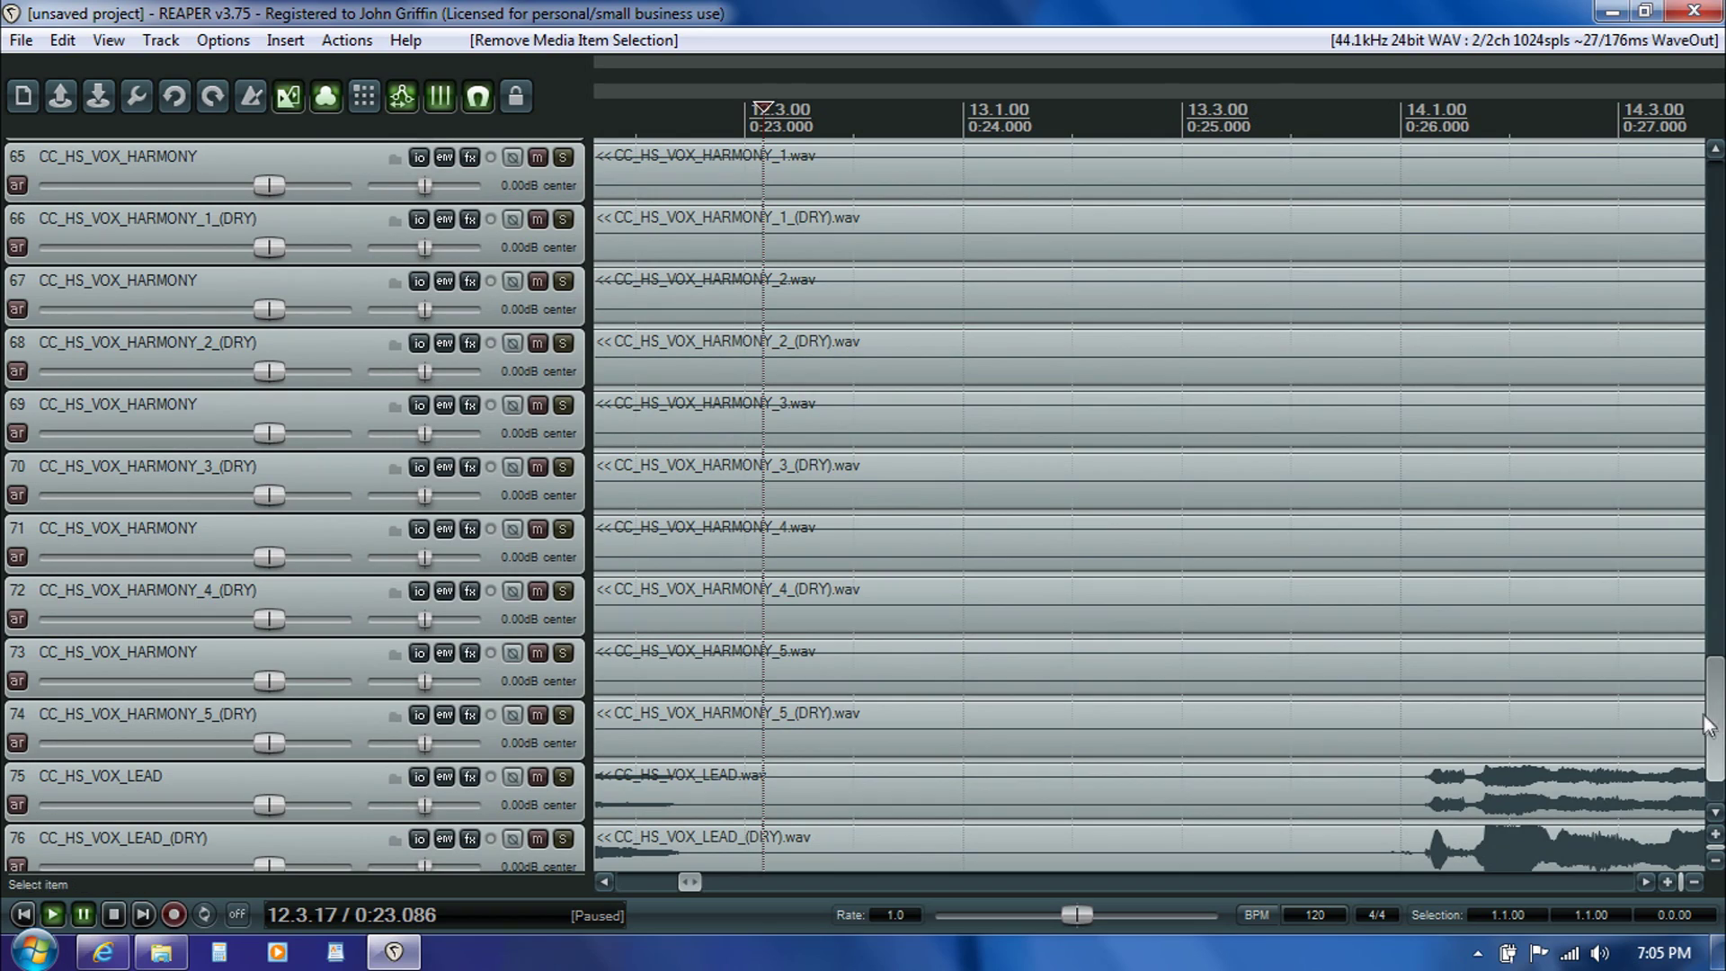
pyautogui.moveTo(1719, 719); pyautogui.dragTo(1720, 719)
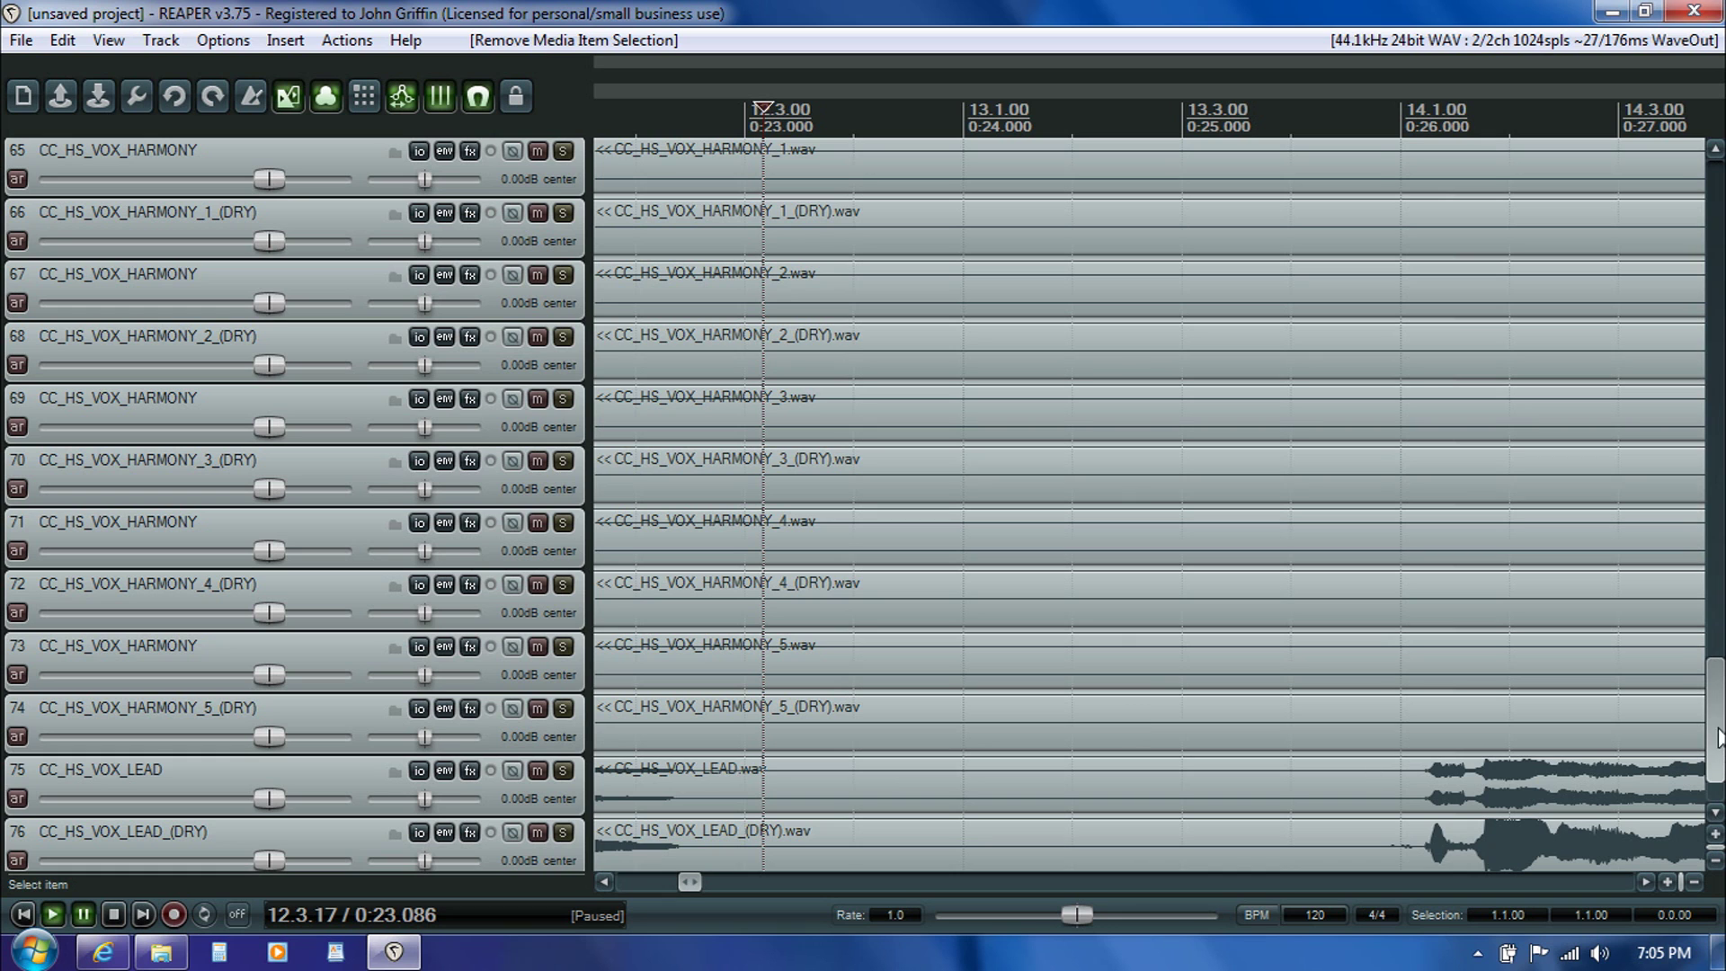
pyautogui.moveTo(691, 881); pyautogui.dragTo(627, 885)
pyautogui.moveTo(1719, 775); pyautogui.dragTo(1717, 575)
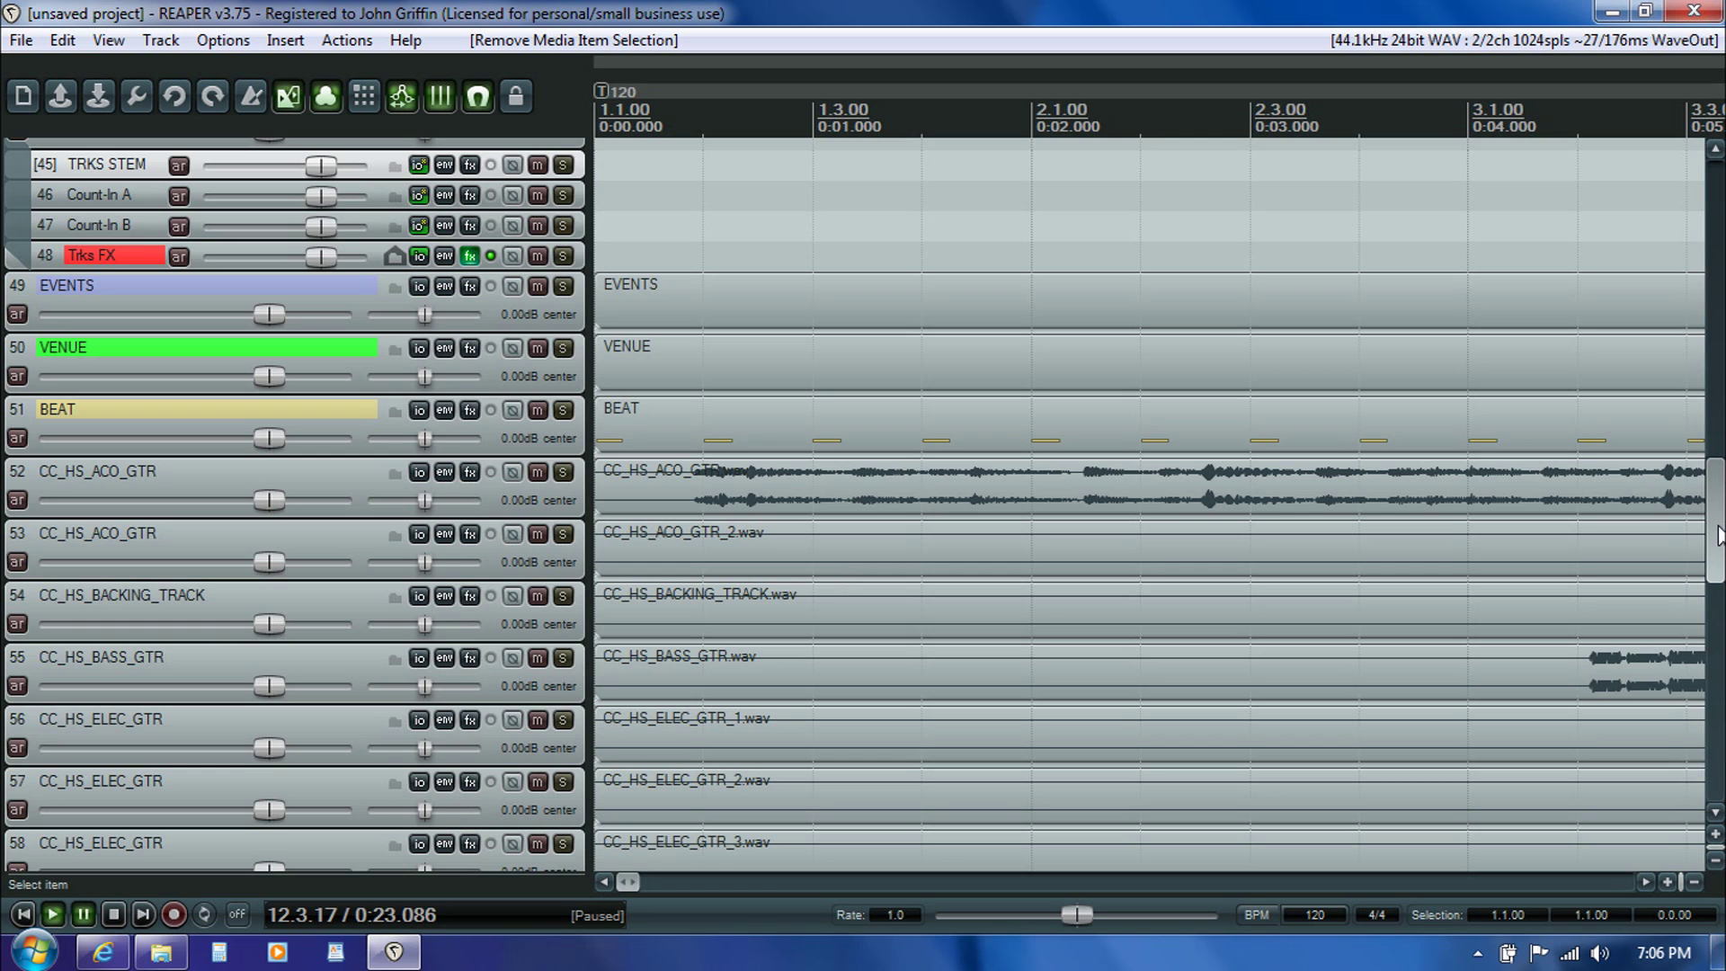
pyautogui.scroll(3, 1141, 532)
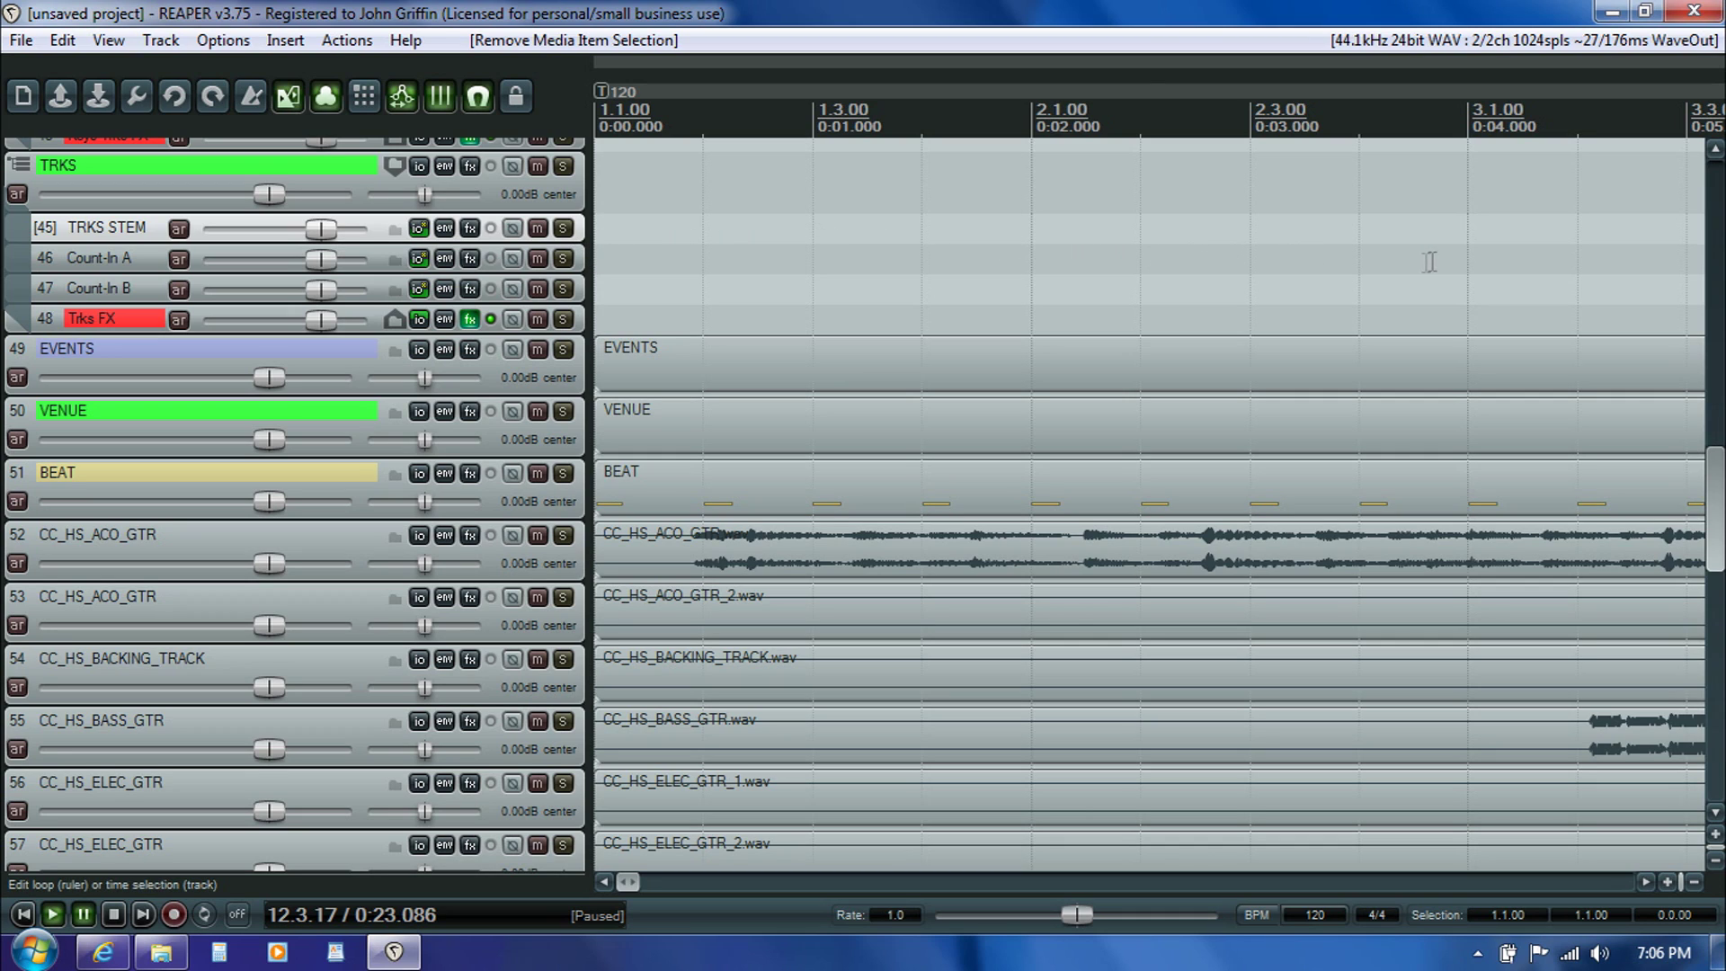
# - Move the edit cursor to 3.1.00 and back to the project start, play the stems briefly, and return to the start
pyautogui.click(1472, 236)
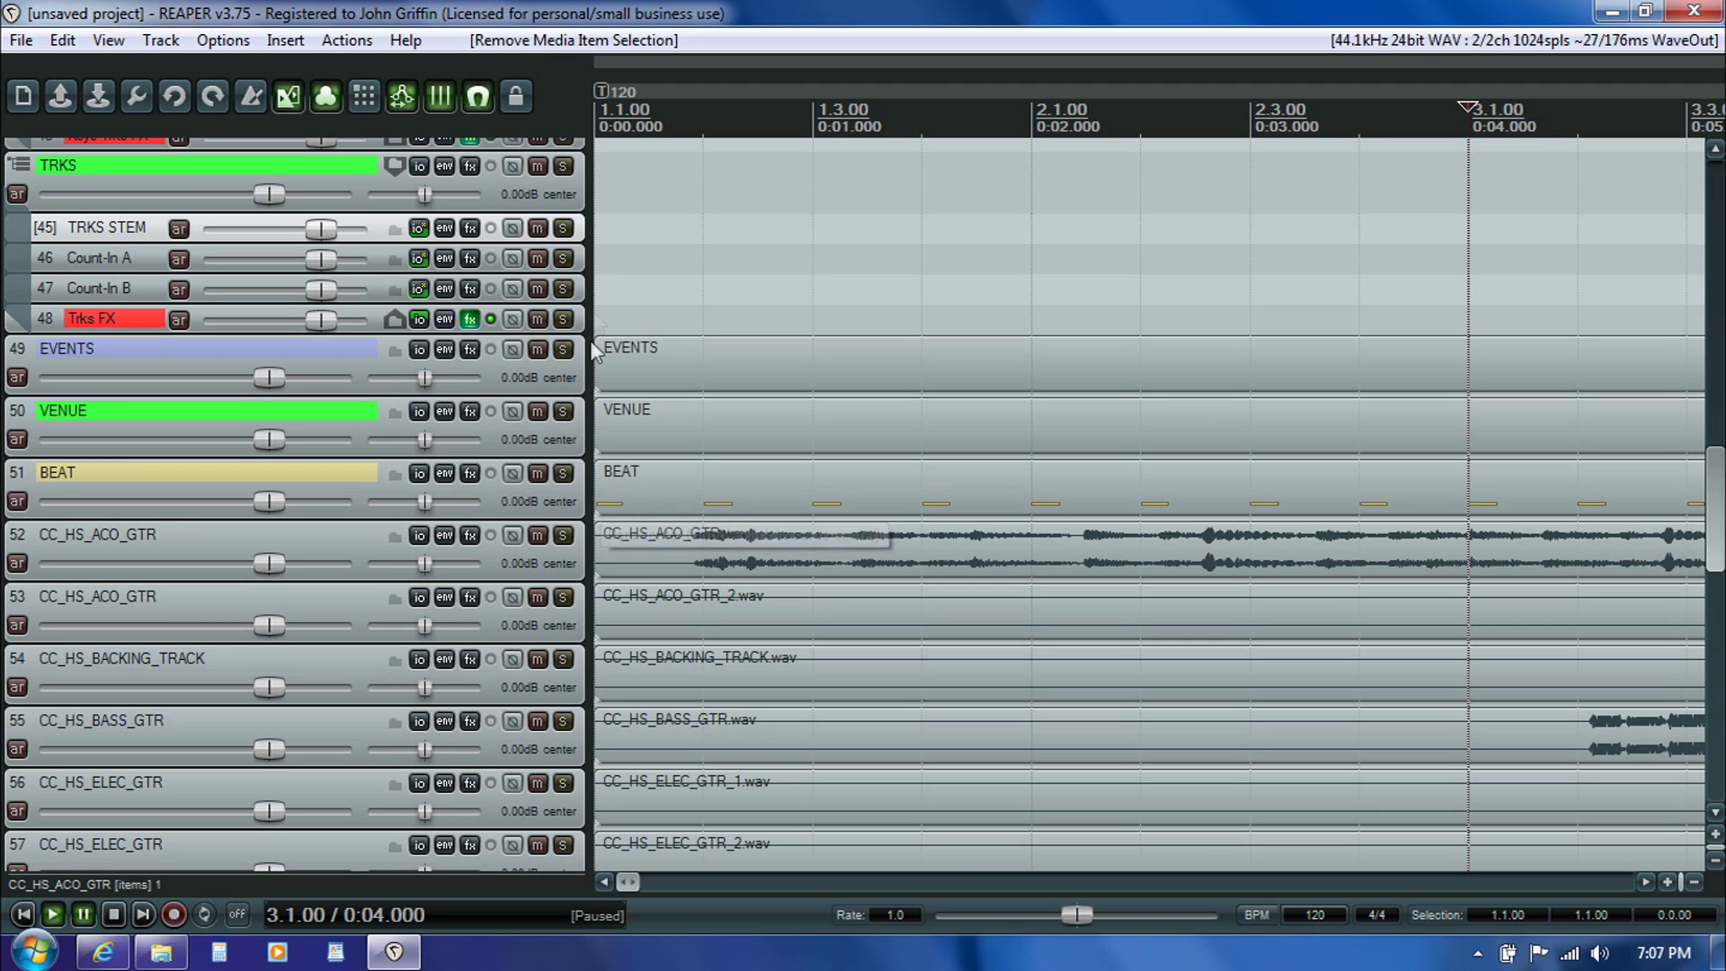
pyautogui.click(606, 290)
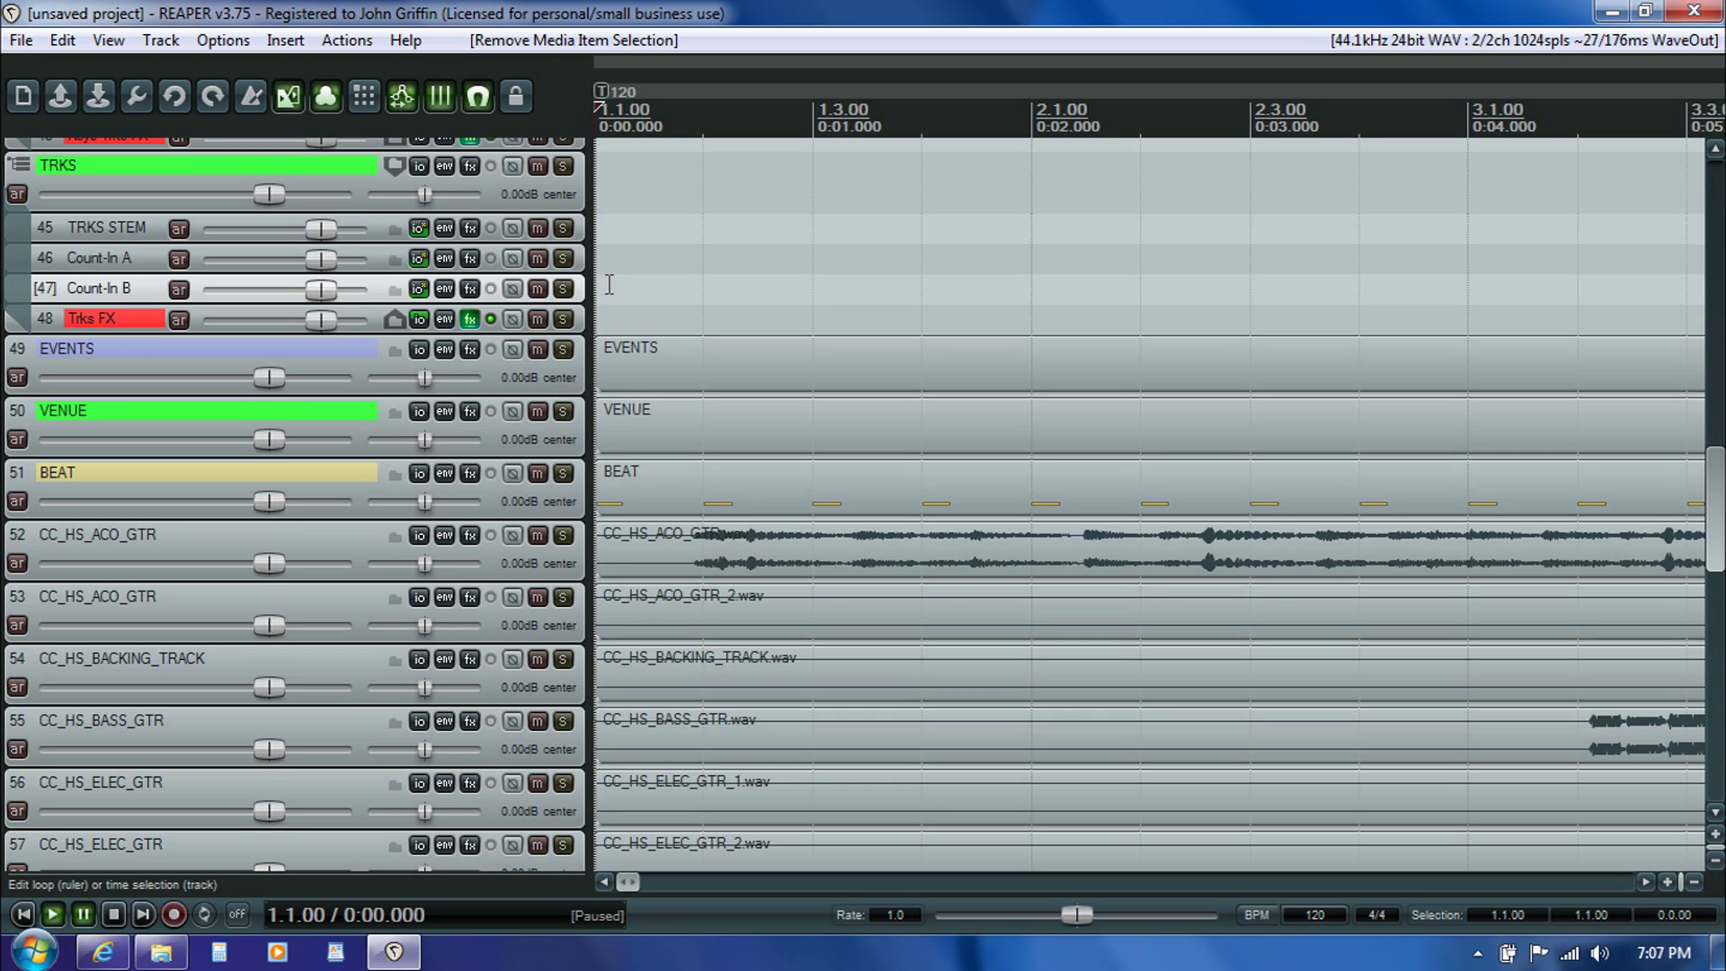
pyautogui.press('space')
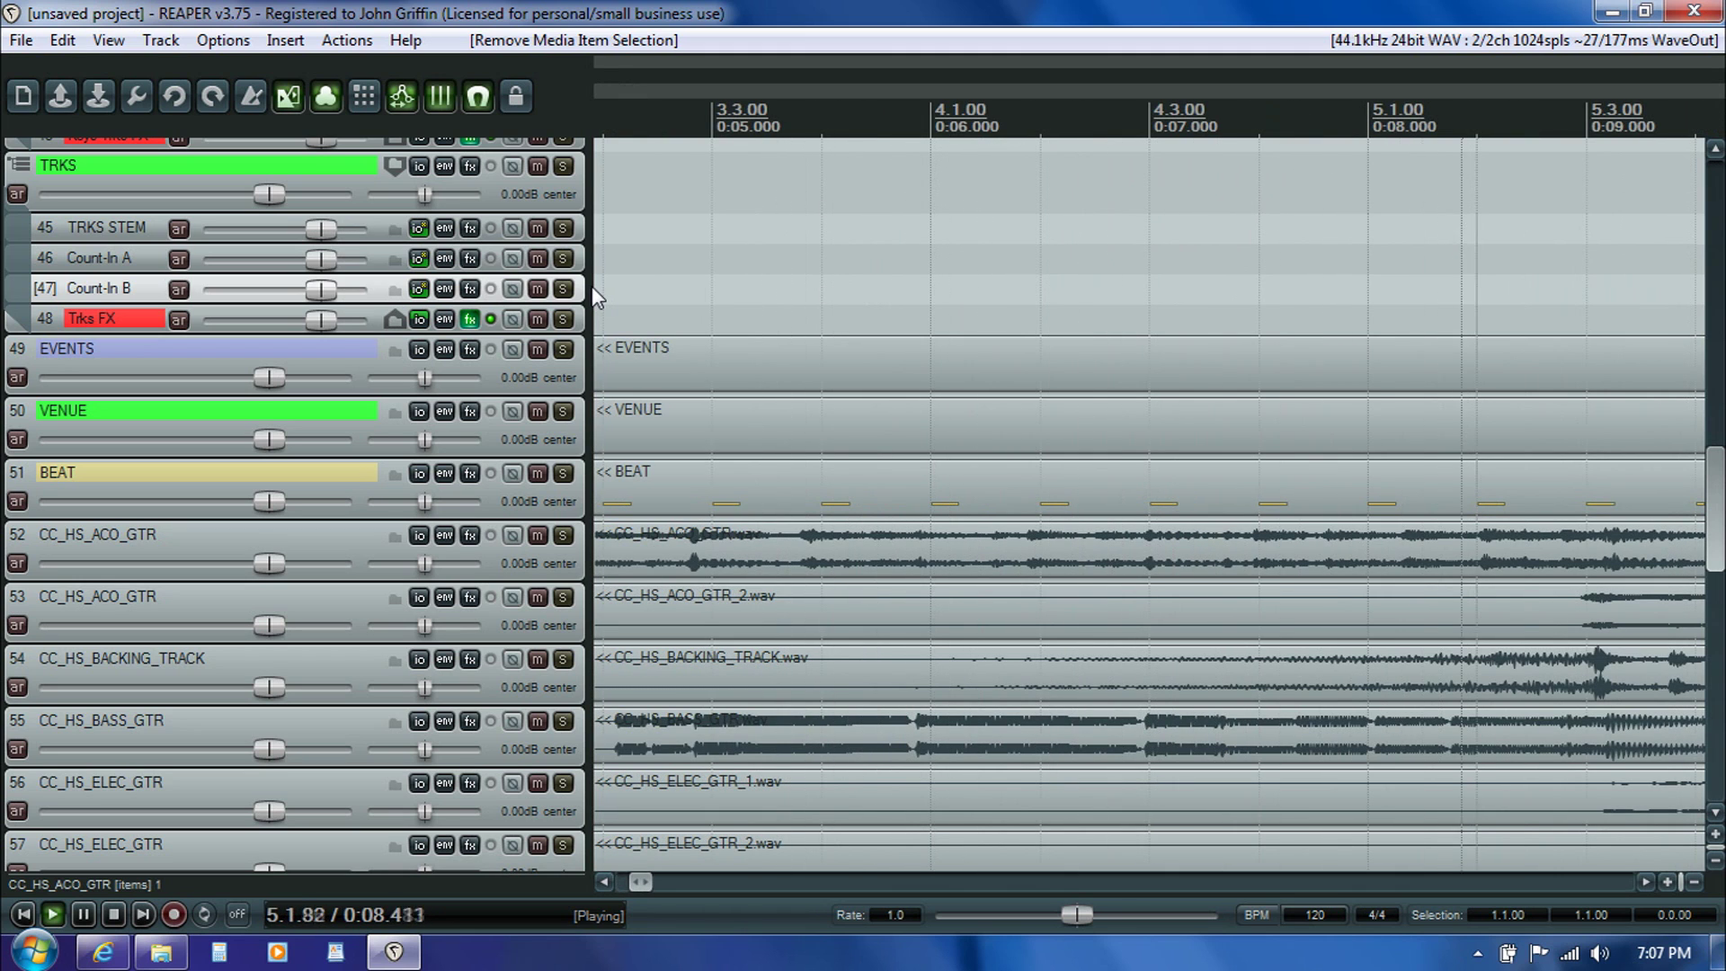
pyautogui.hotkey('ctrl', 'space')
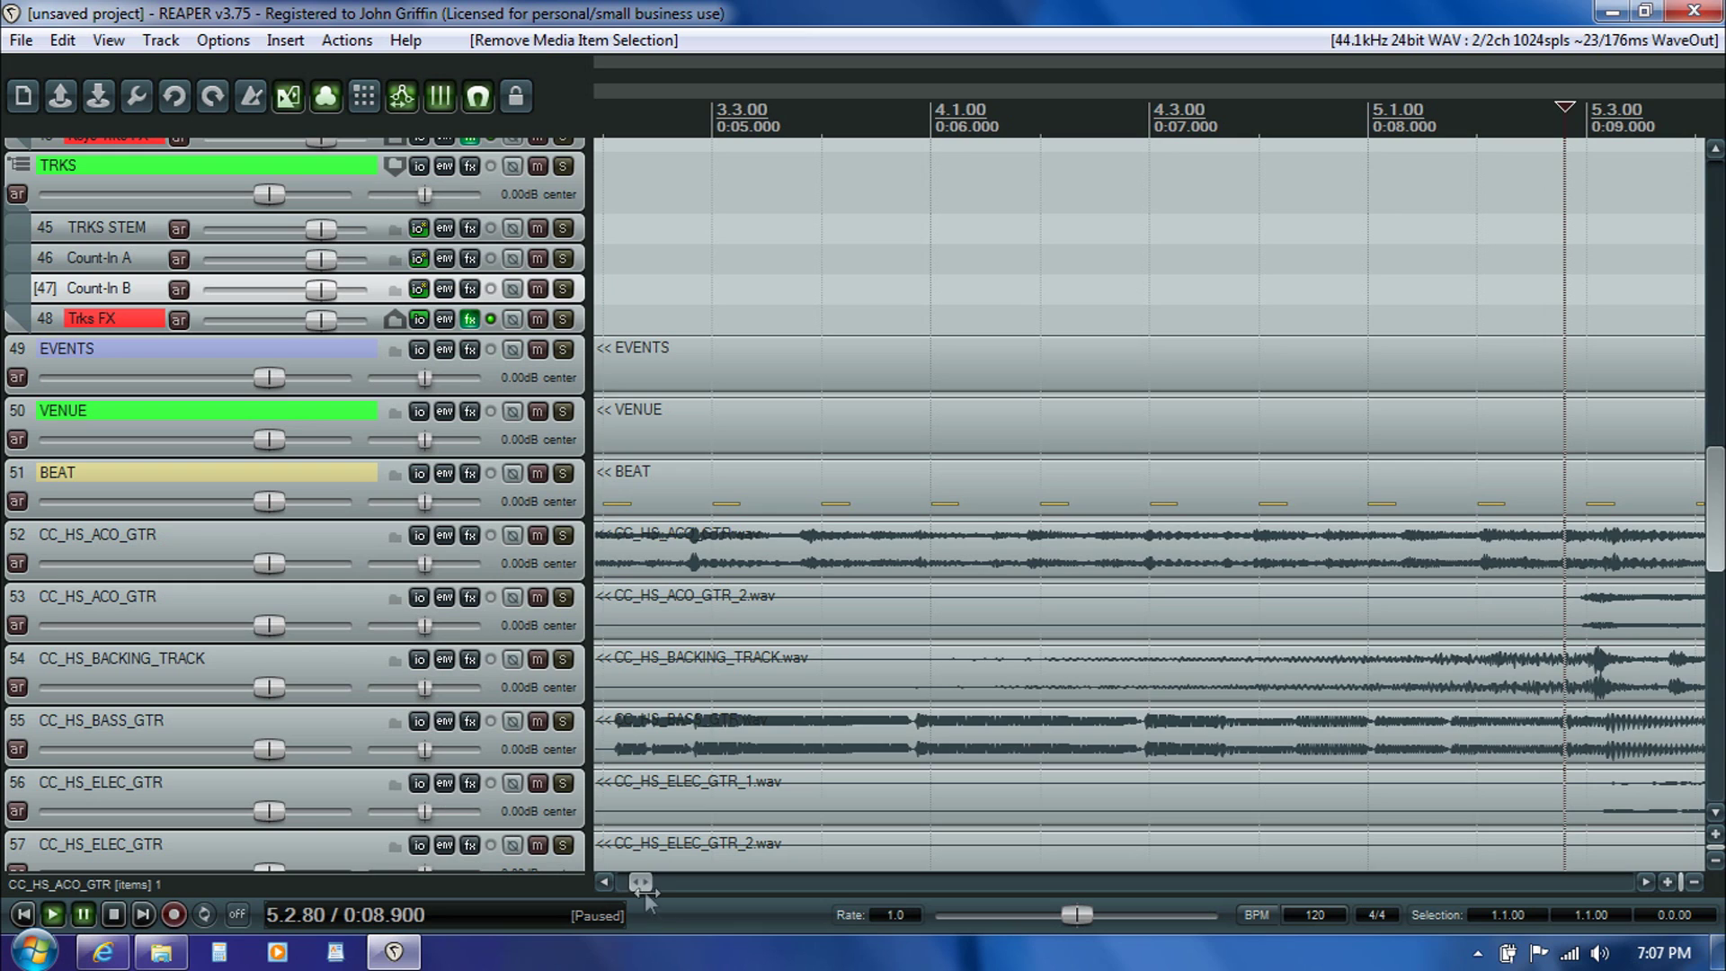
pyautogui.moveTo(640, 882); pyautogui.dragTo(610, 897)
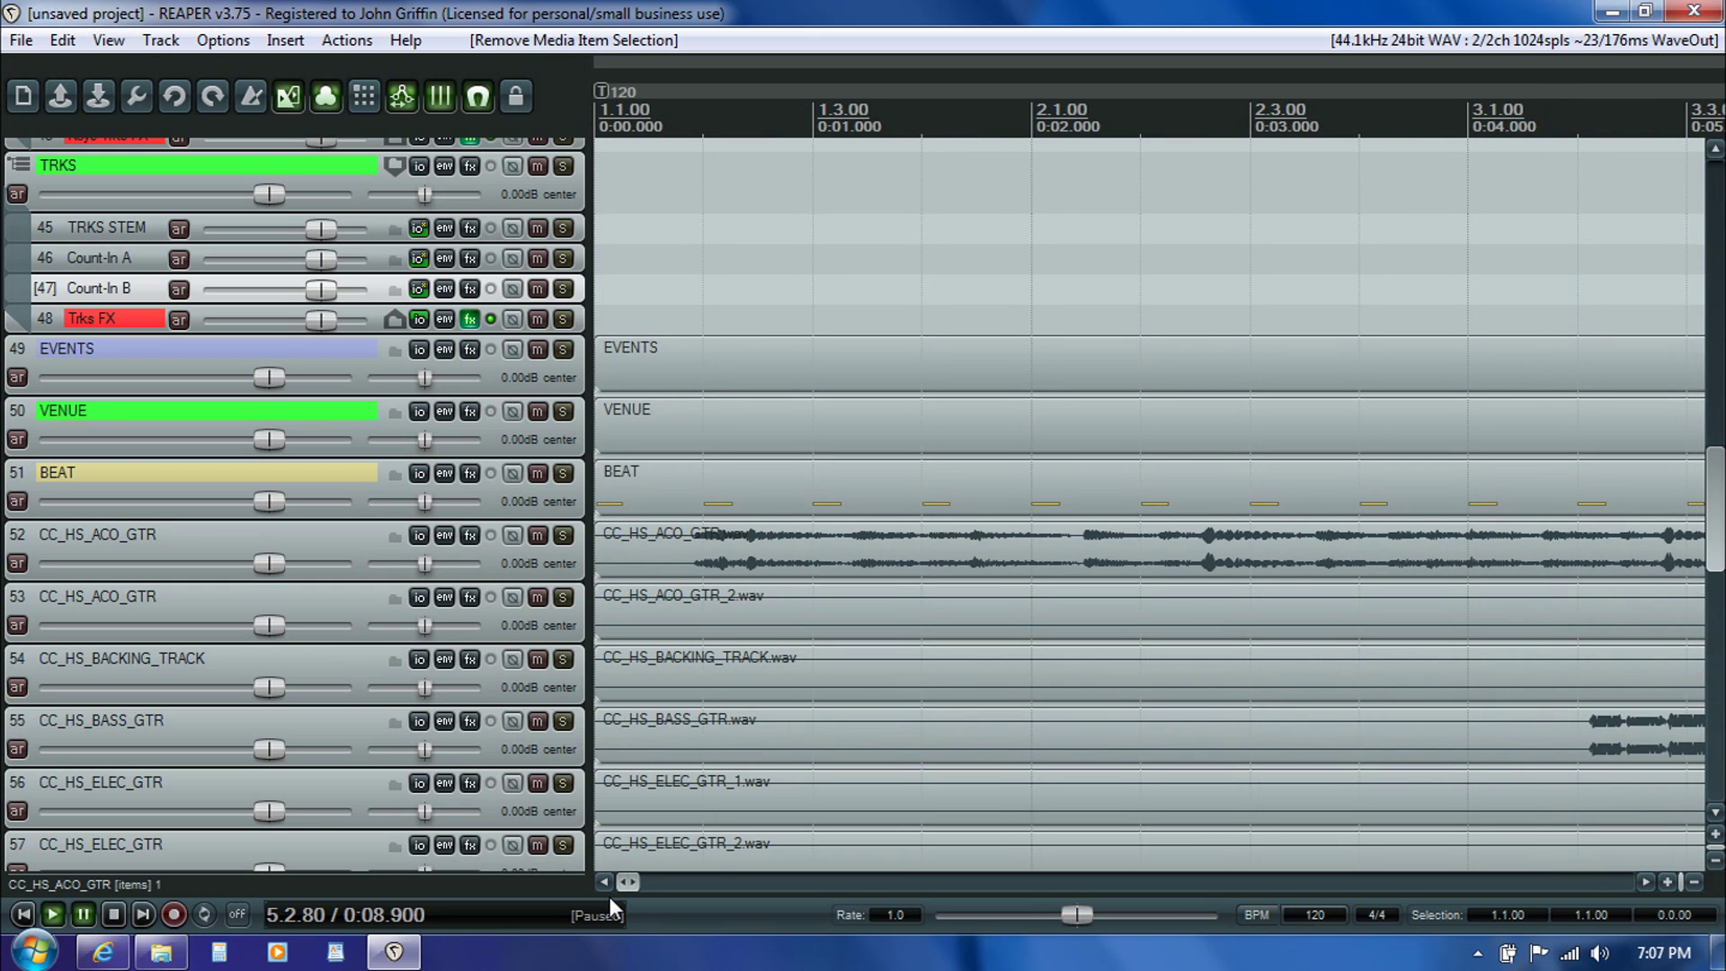
pyautogui.click(615, 245)
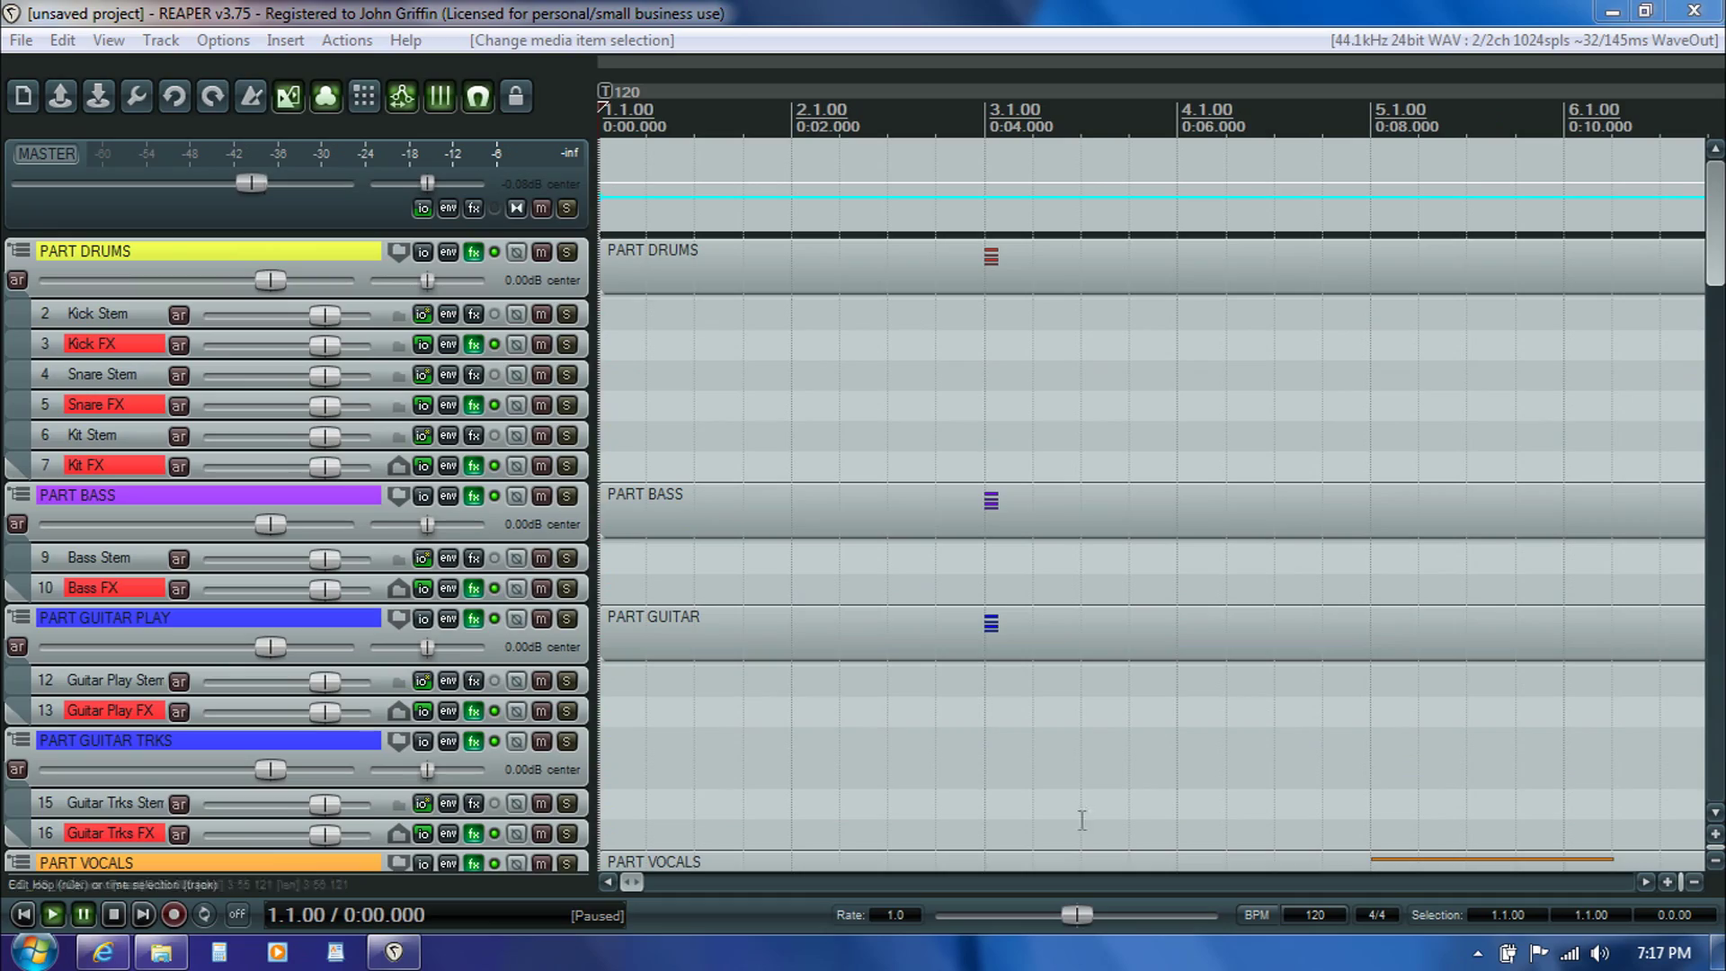
# - Play the opening of the first acoustic guitar stem, pause it, and return the edit cursor to the project start
pyautogui.moveTo(1715, 241); pyautogui.dragTo(1714, 567)
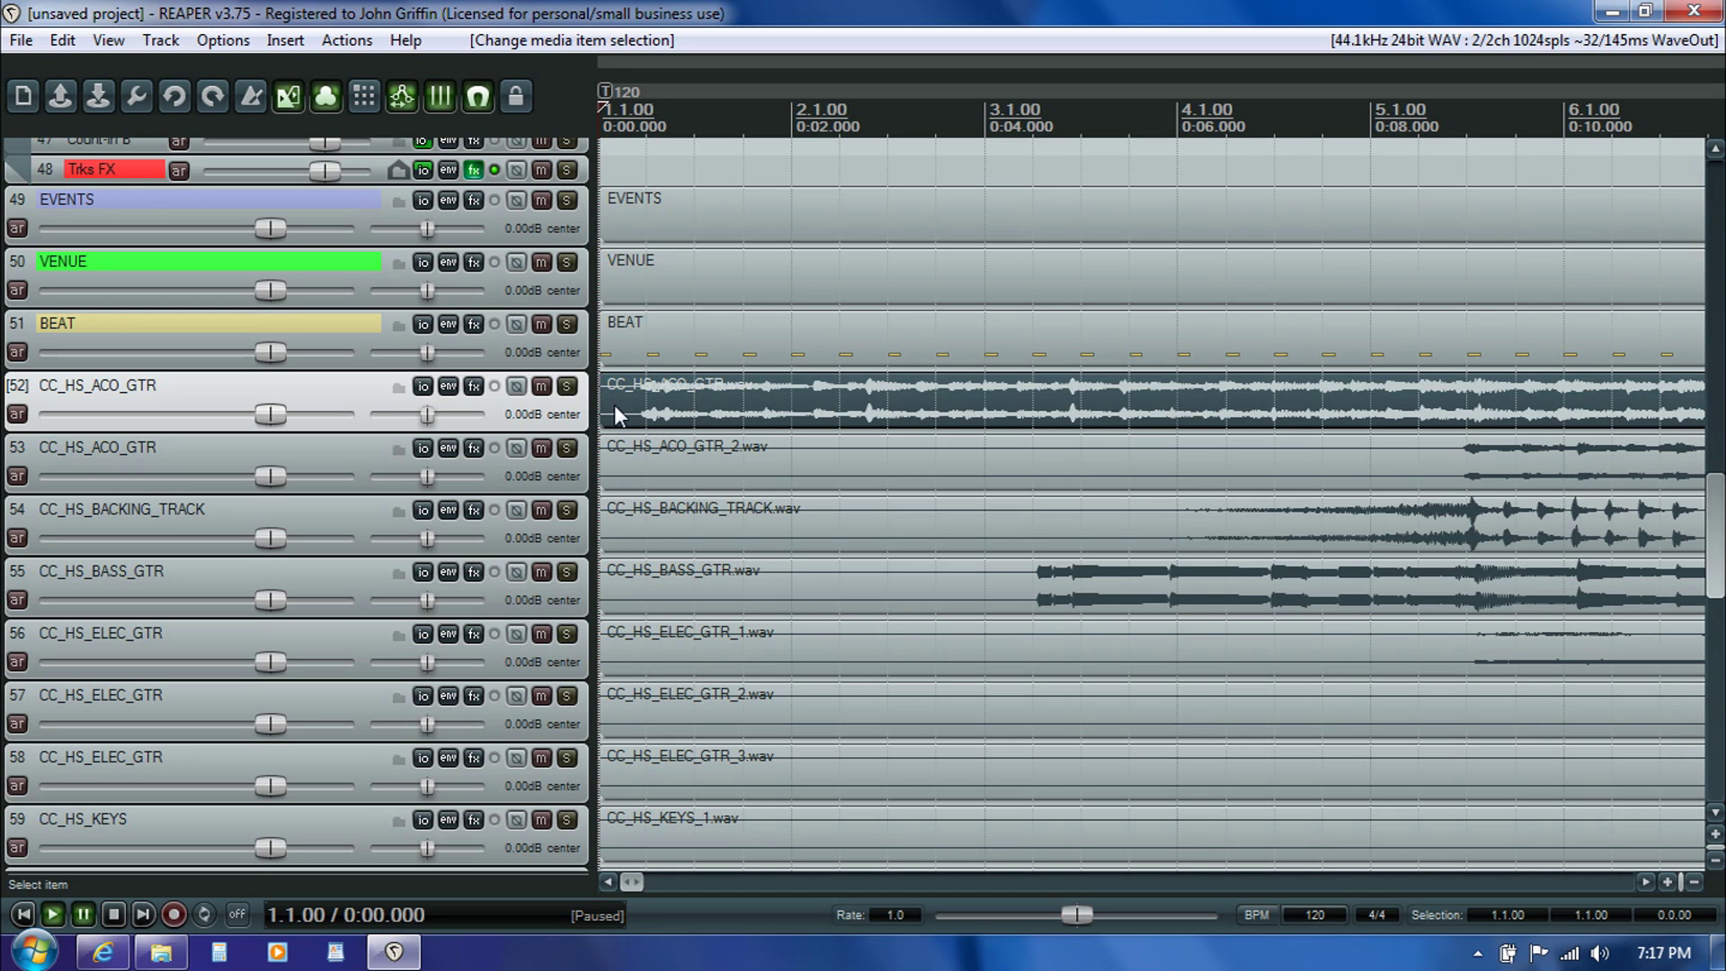
pyautogui.press('space')
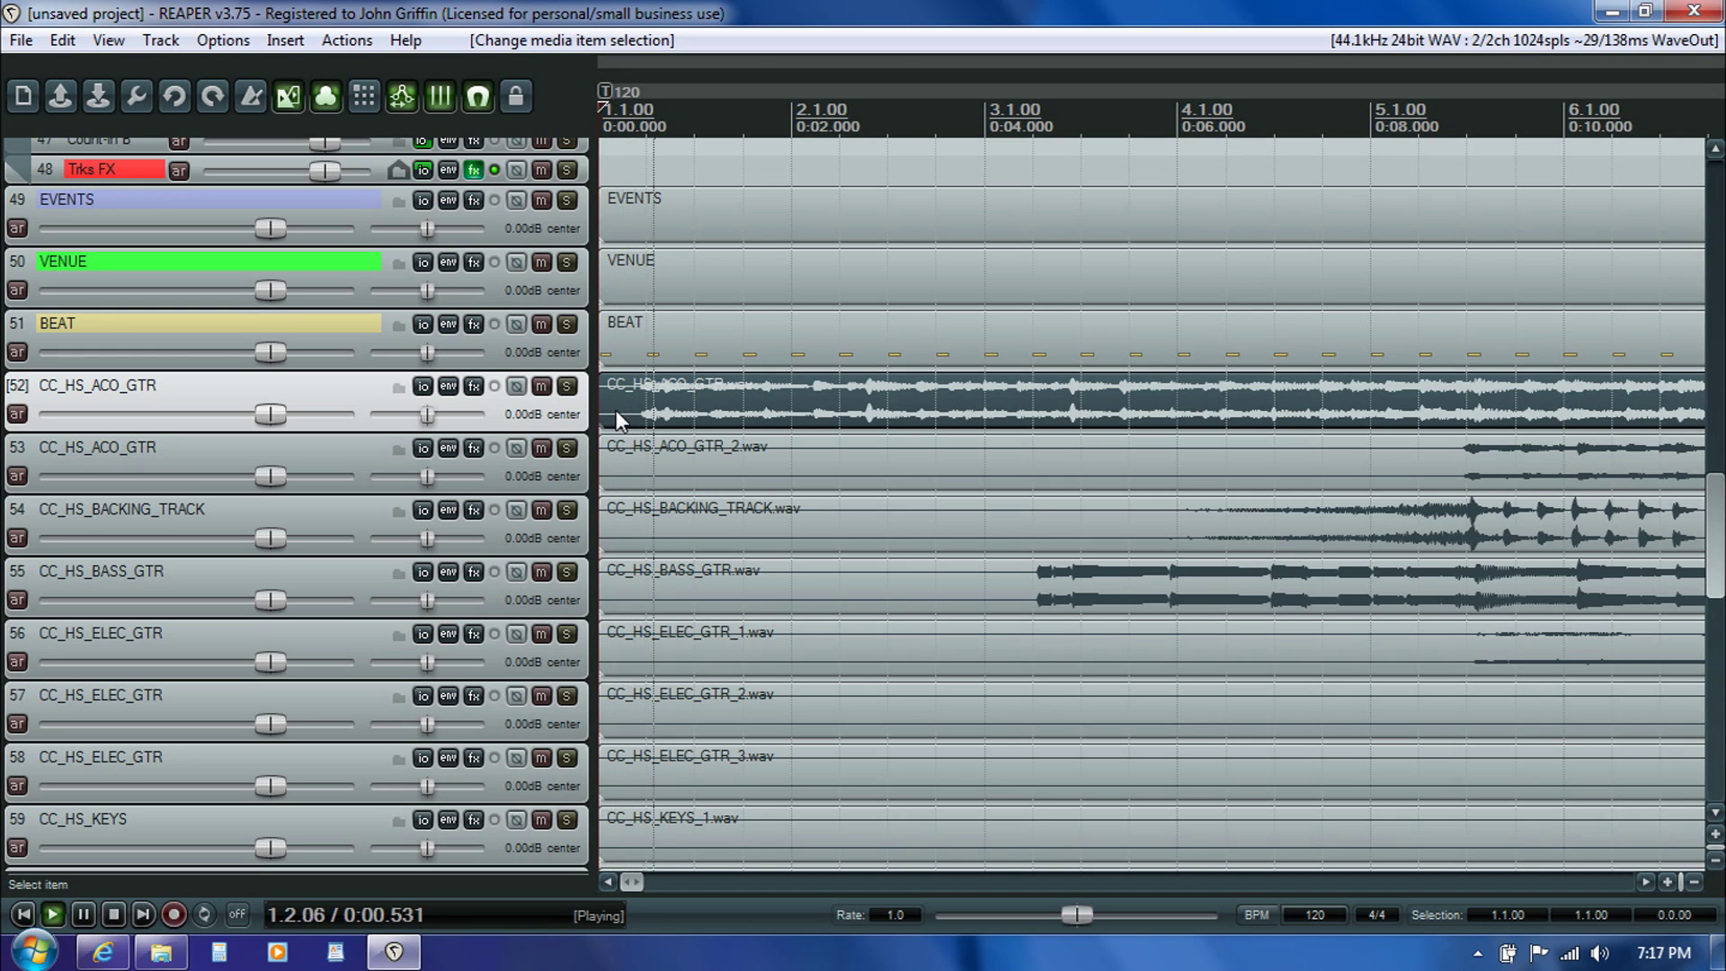
pyautogui.hotkey('ctrl', 'space')
pyautogui.press('Home')
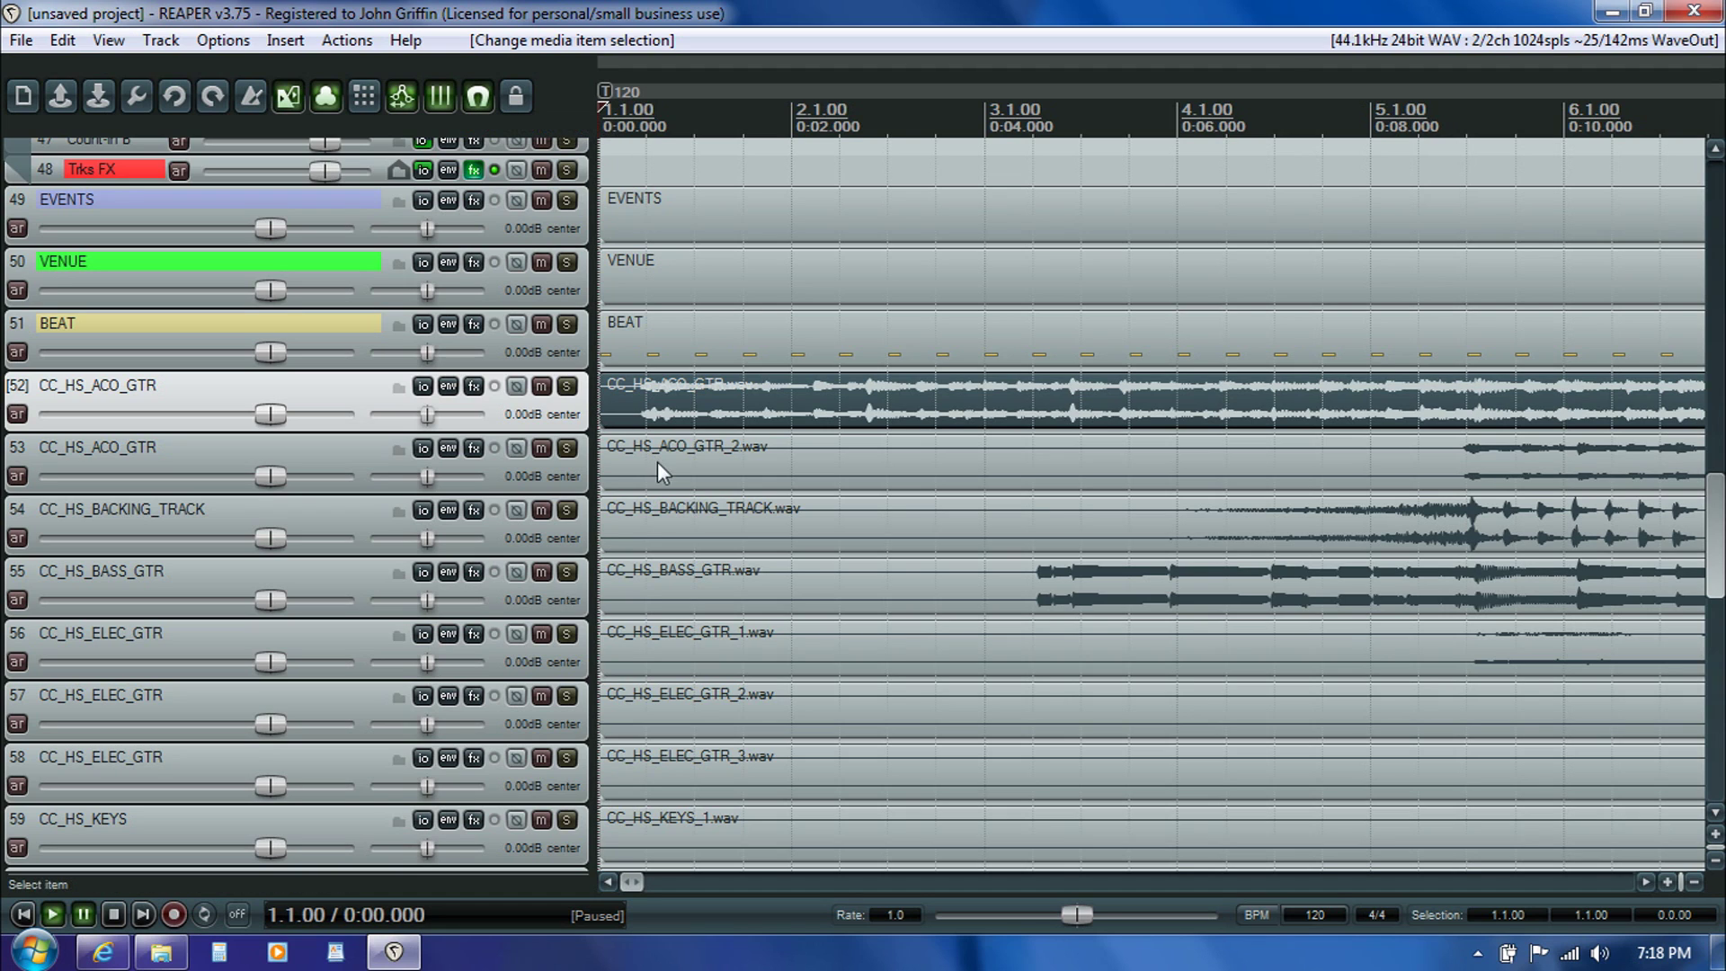
# - Place the edit cursor on successive grid positions up to 2.3.00 along the first acoustic guitar stem, and turn off snapping
pyautogui.click(660, 389)
pyautogui.click(705, 396)
pyautogui.click(755, 398)
pyautogui.click(791, 404)
pyautogui.click(832, 412)
pyautogui.click(907, 418)
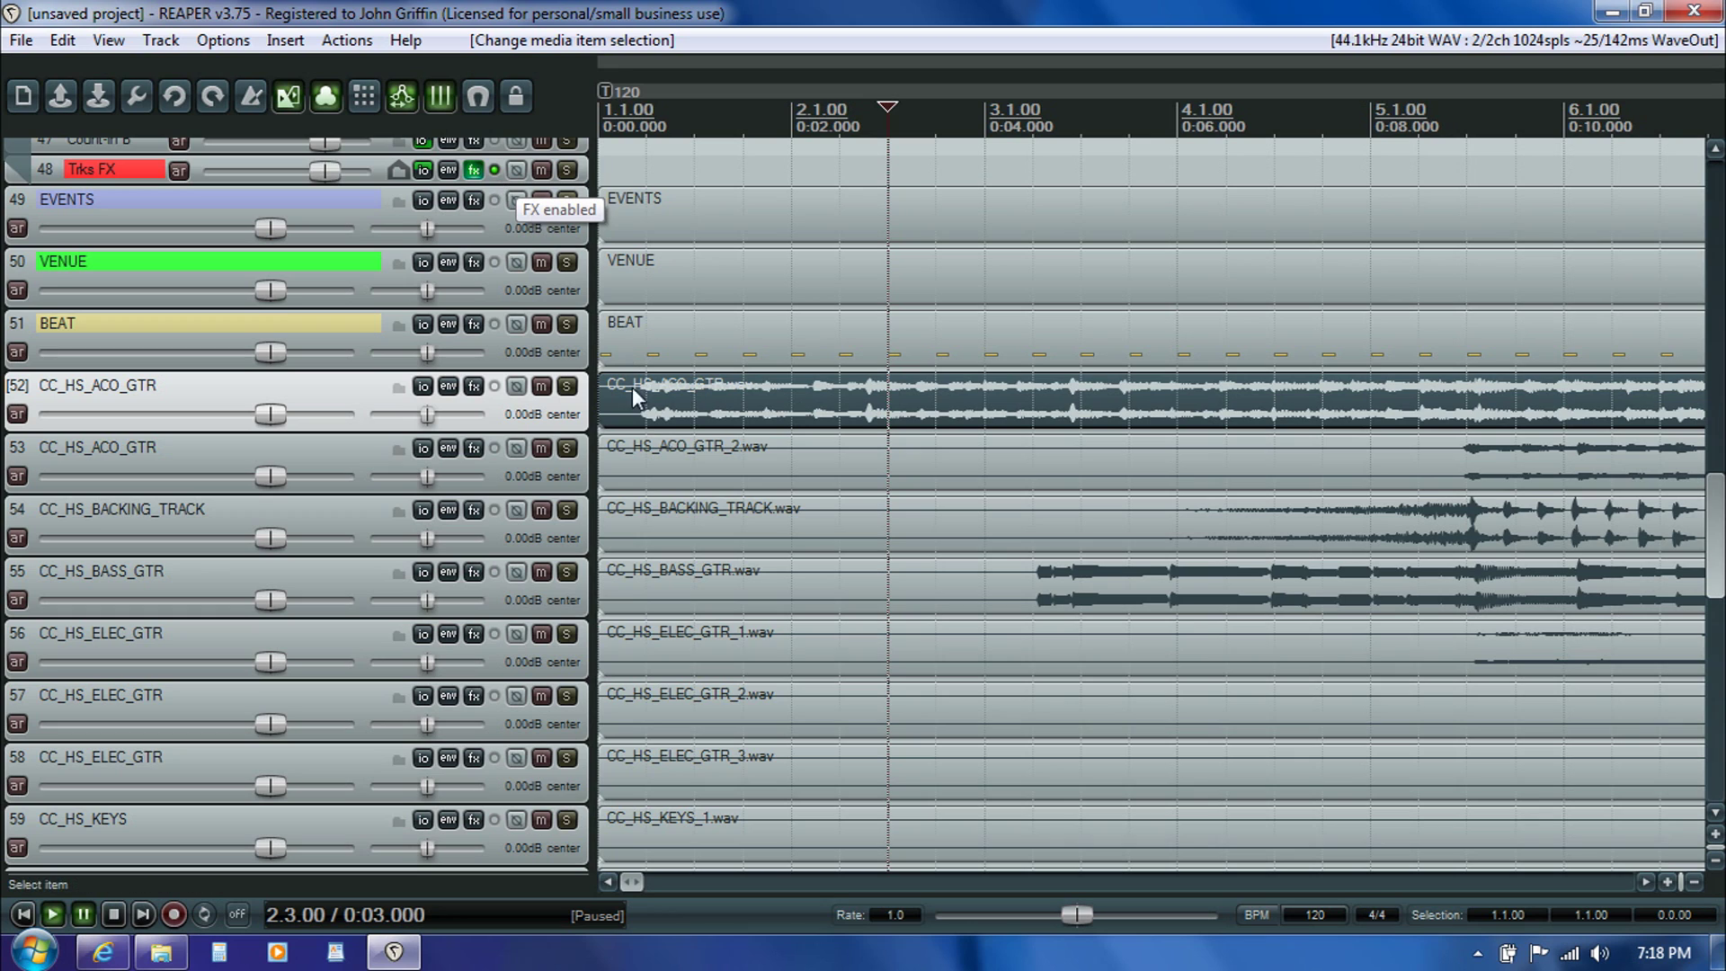
# - Position the edit cursor at the opening note of the CC_HS_ACO_GTR stem, at 1.2.13
pyautogui.click(649, 421)
pyautogui.press('Right')
pyautogui.press('Right')
pyautogui.press('Right')
pyautogui.press('Right')
pyautogui.press('Right')
pyautogui.press('Right')
pyautogui.press('Right')
pyautogui.press('Right')
pyautogui.press('Right')
pyautogui.press('Right')
pyautogui.click(654, 425)
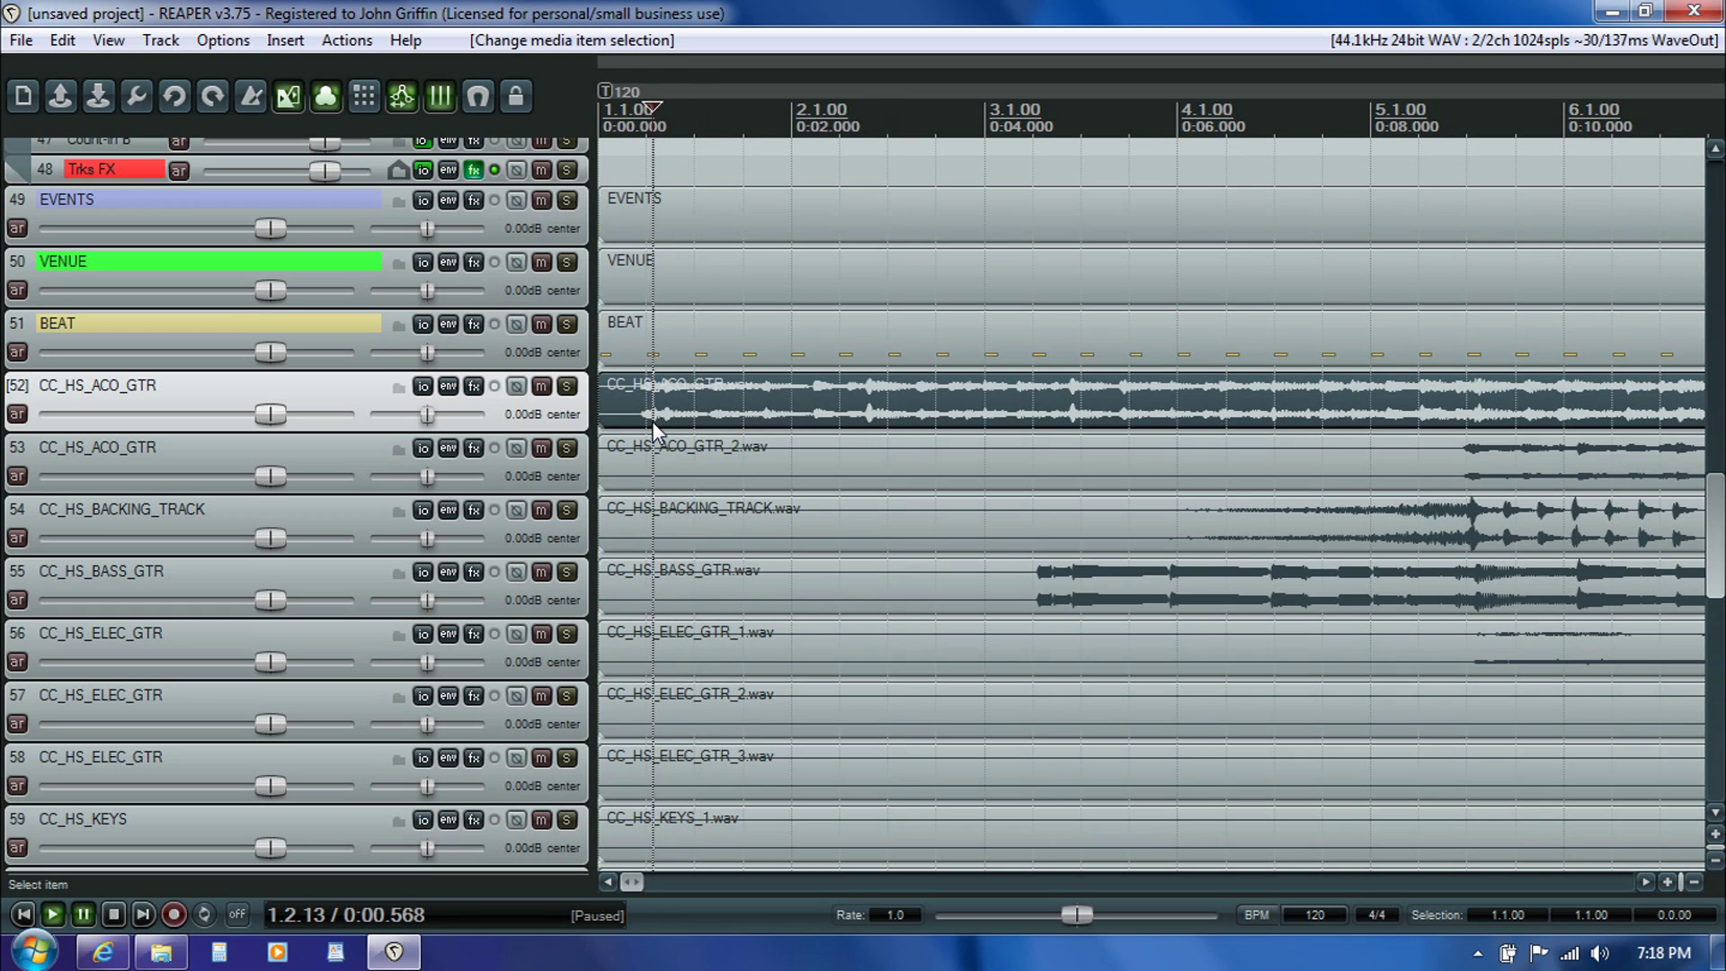
# - Play the stems from the guitar's opening note, pause, and return the edit cursor to 1.2.13
pyautogui.press('space')
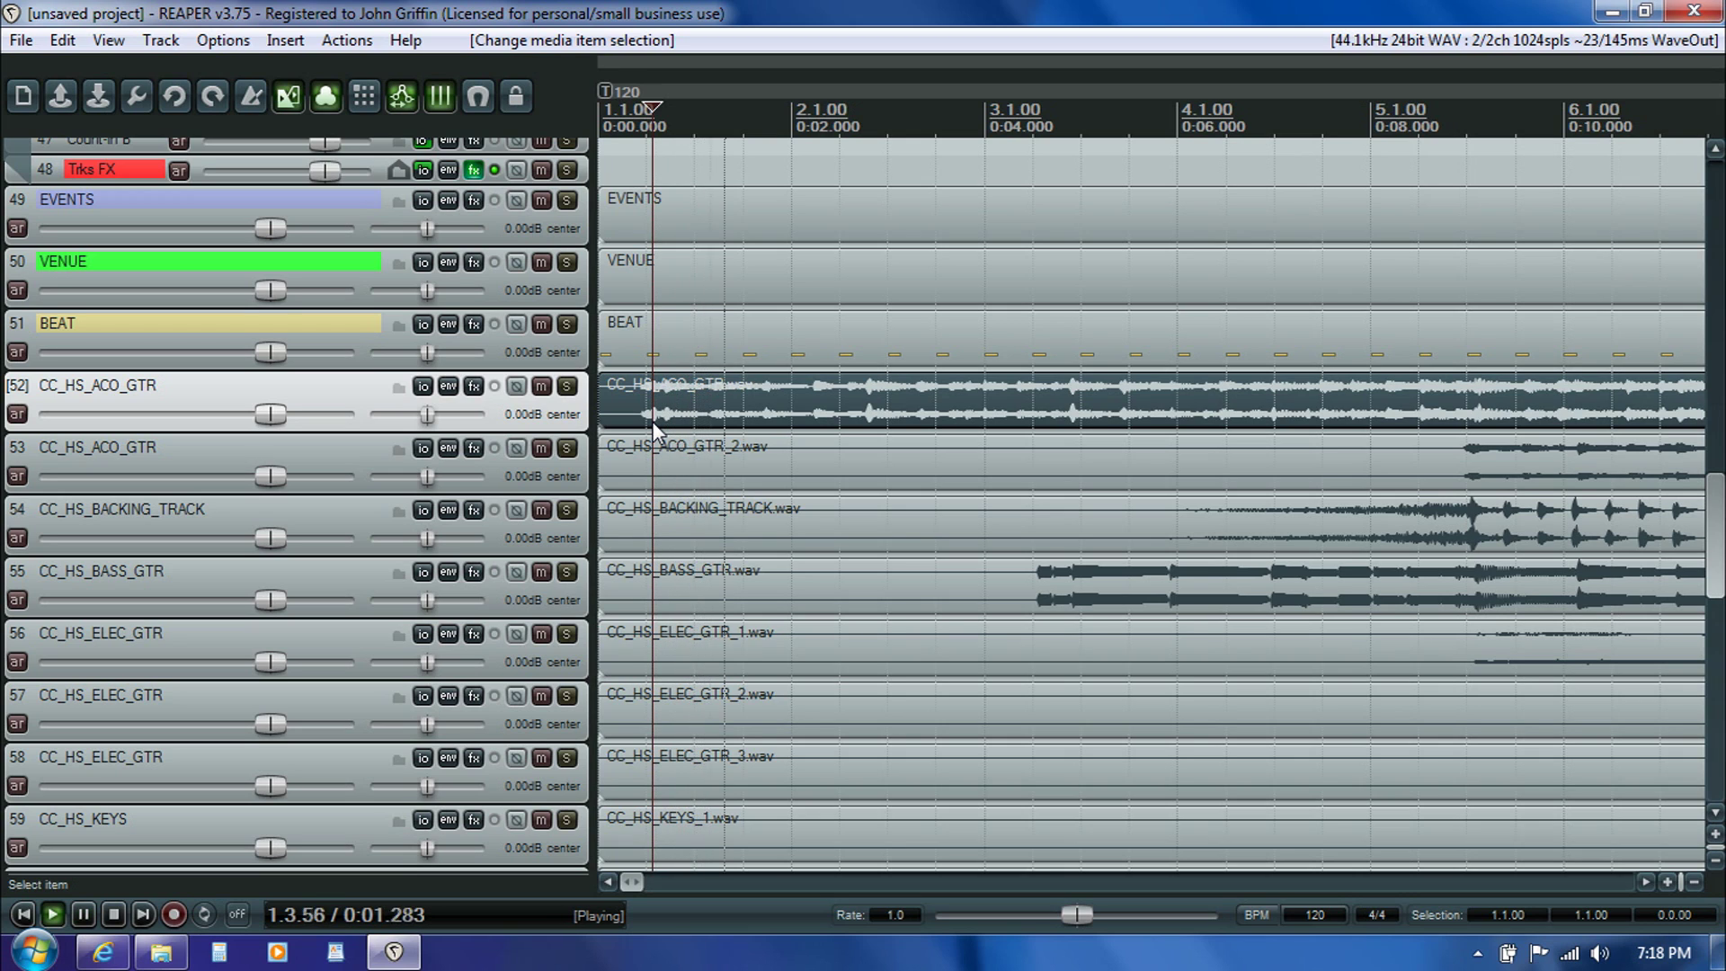
pyautogui.hotkey('ctrl', 'space')
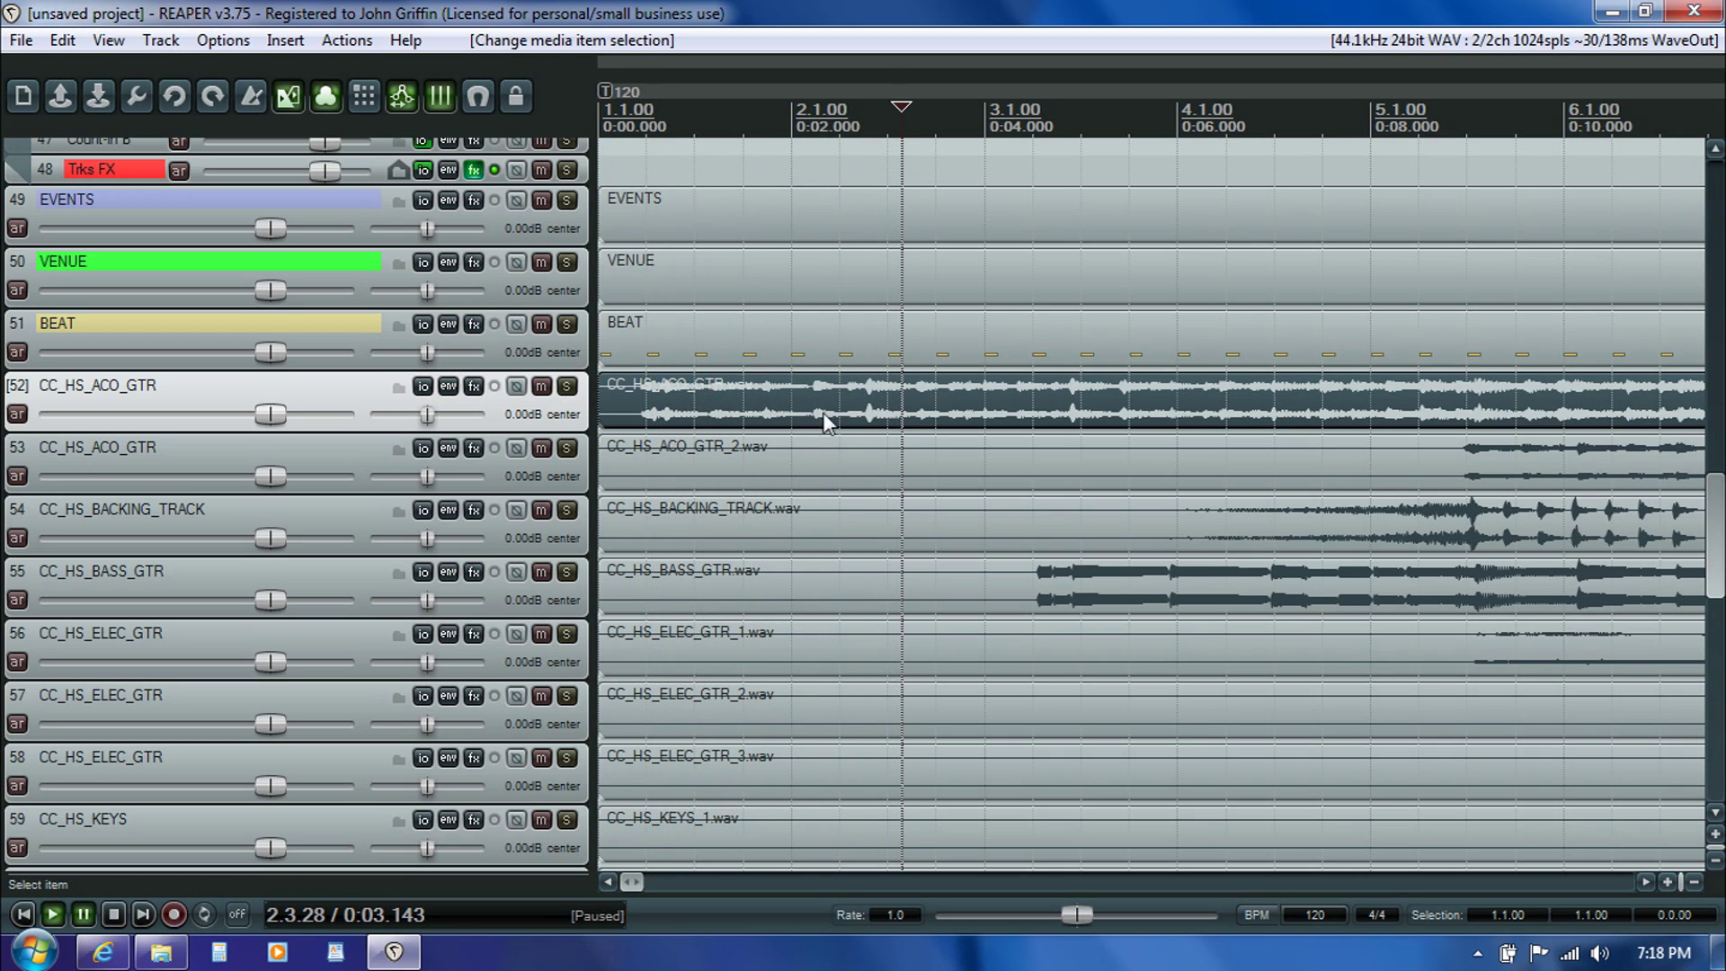
pyautogui.click(653, 424)
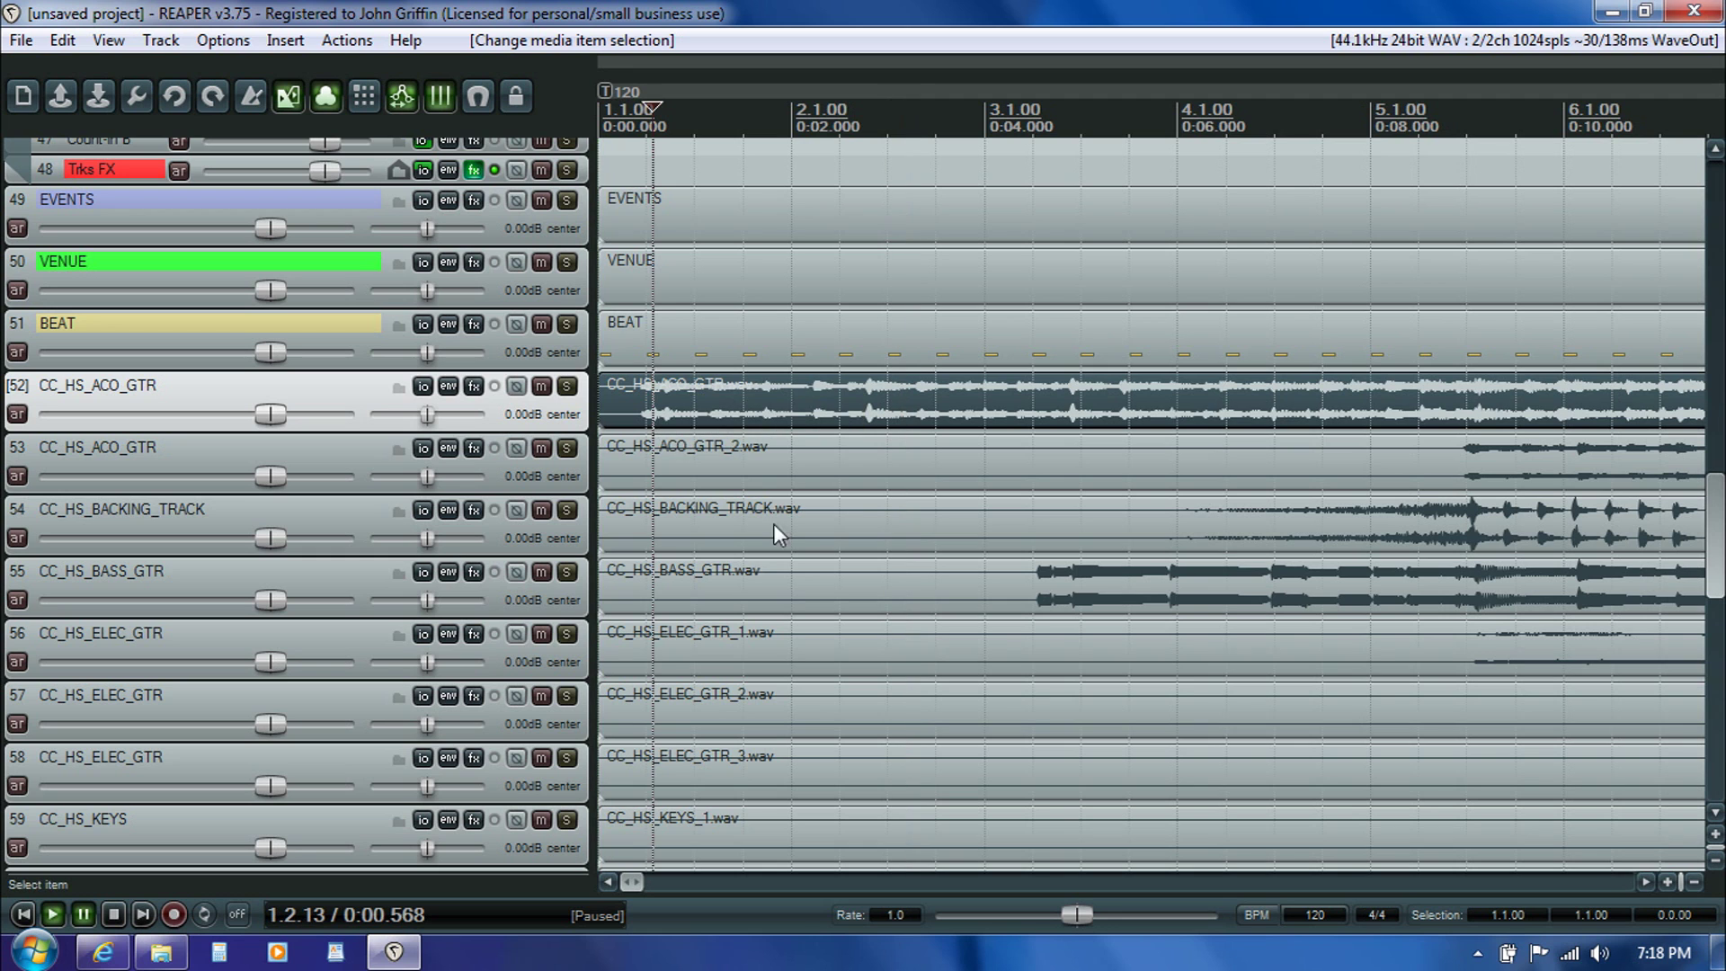
# - Enlarge the track heights and audition the opening of the first acoustic guitar stem repeatedly to locate its first beat
pyautogui.click(1716, 838)
pyautogui.click(1715, 837)
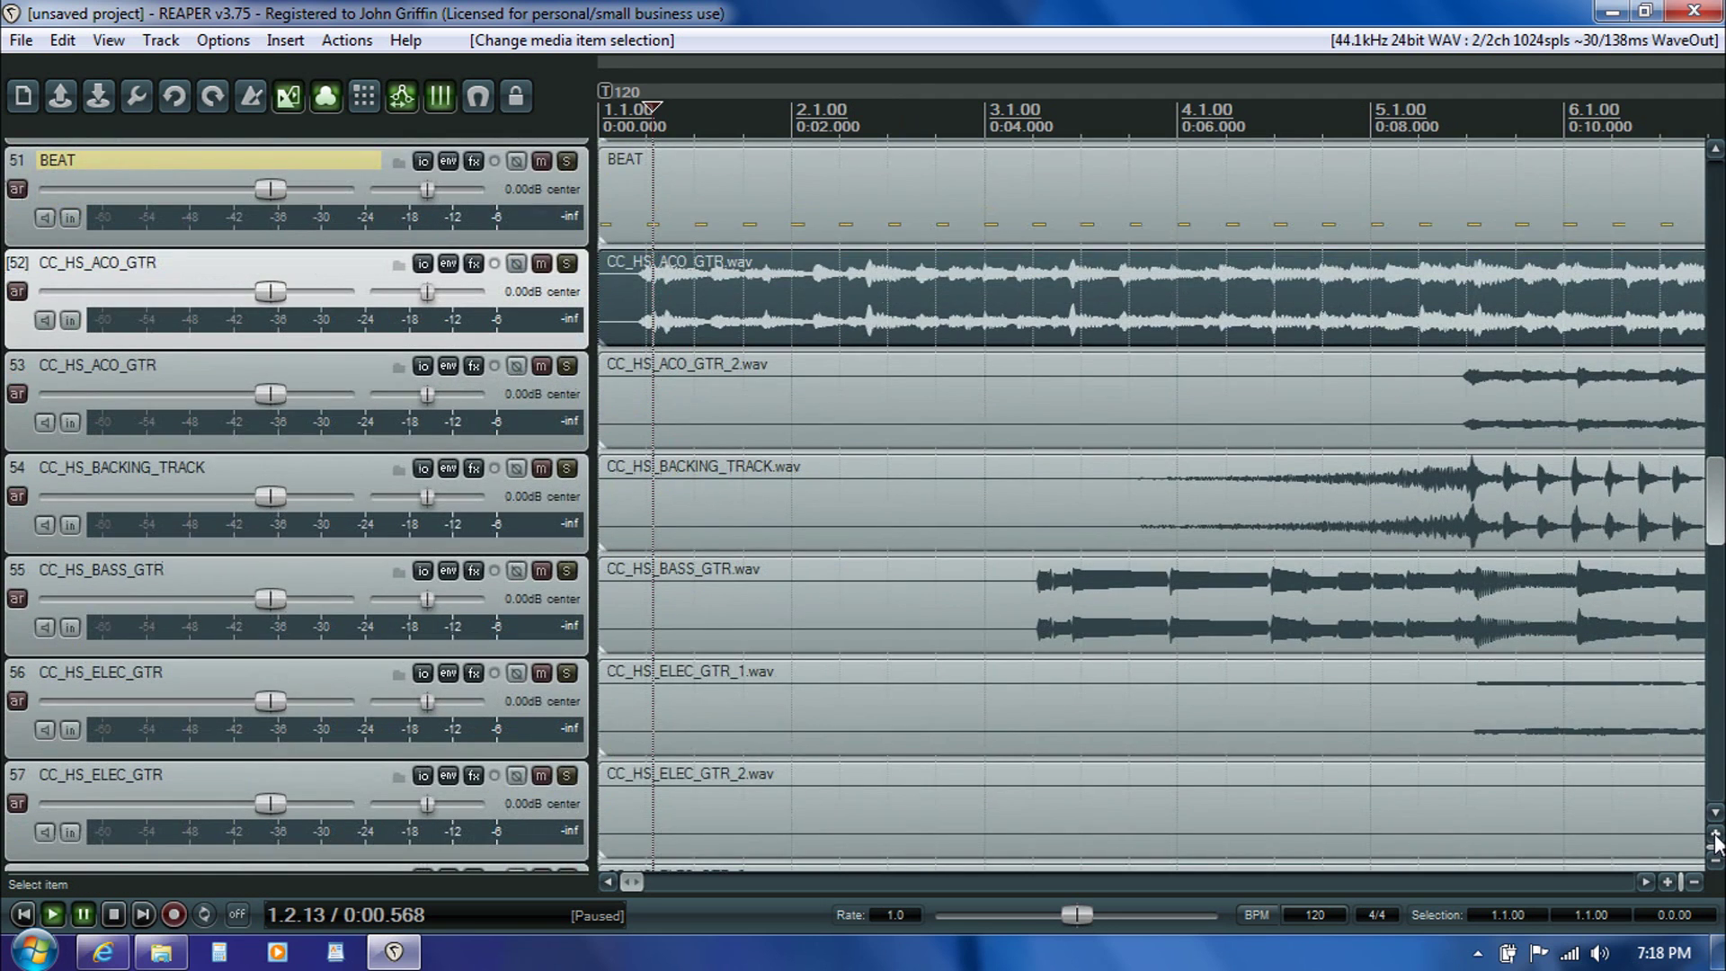
pyautogui.click(1716, 838)
pyautogui.click(1716, 838)
pyautogui.click(1715, 838)
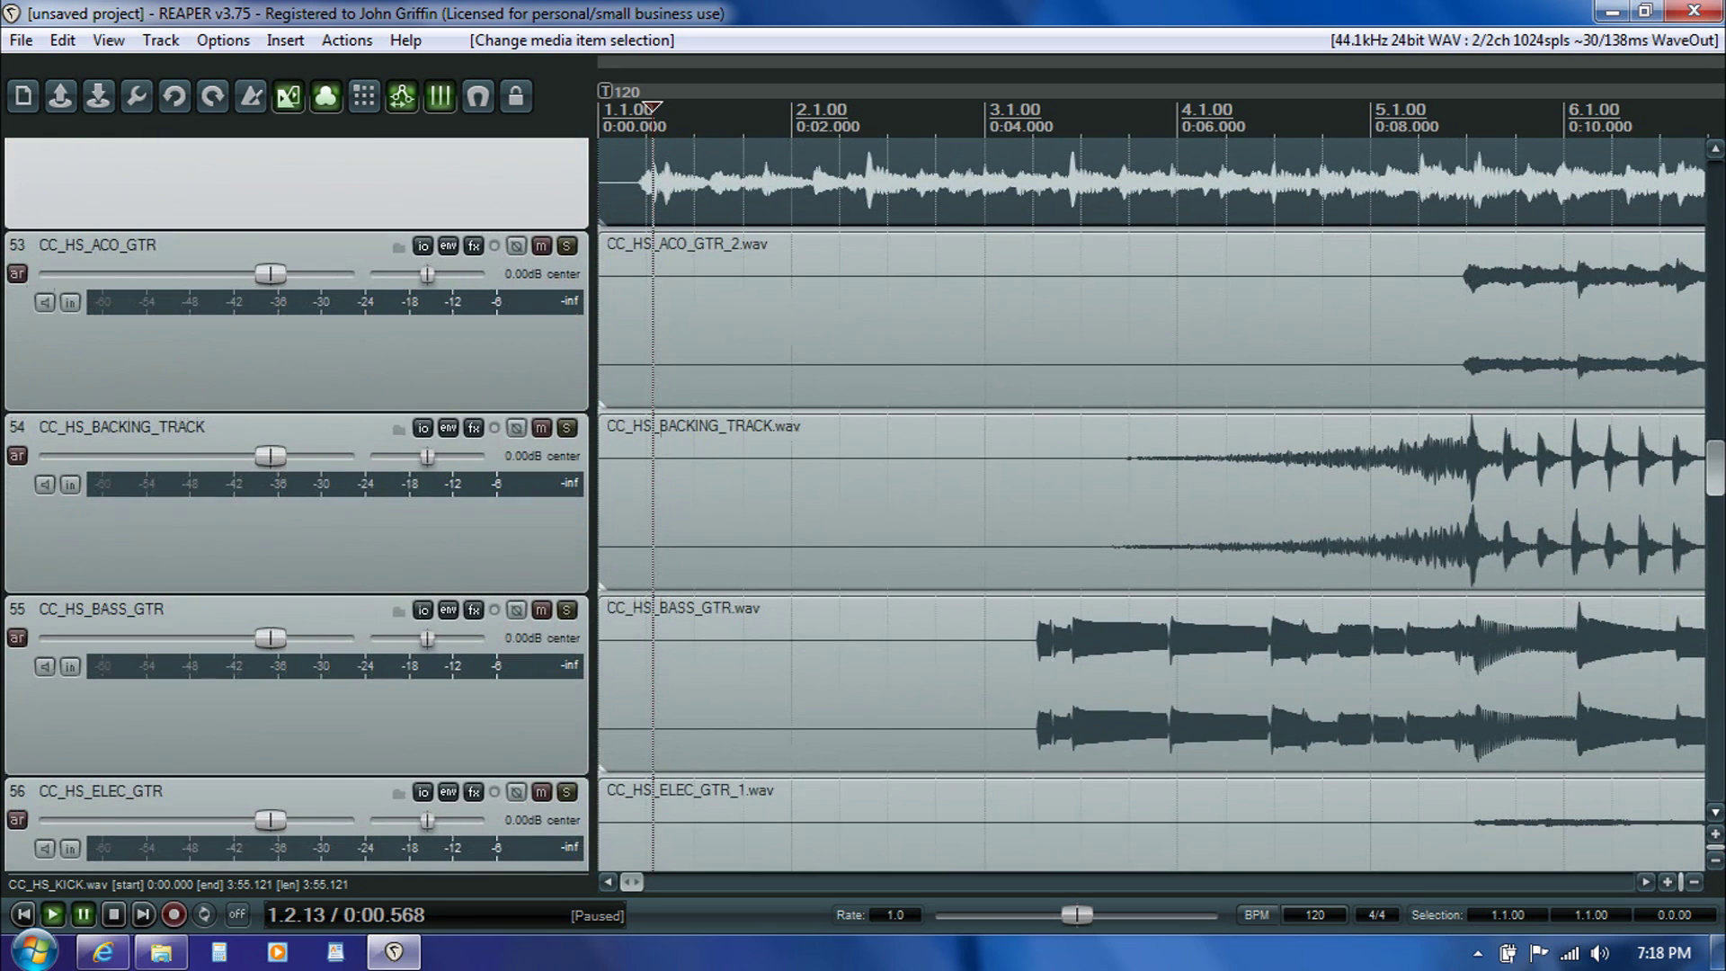
pyautogui.moveTo(1715, 459); pyautogui.dragTo(1715, 437)
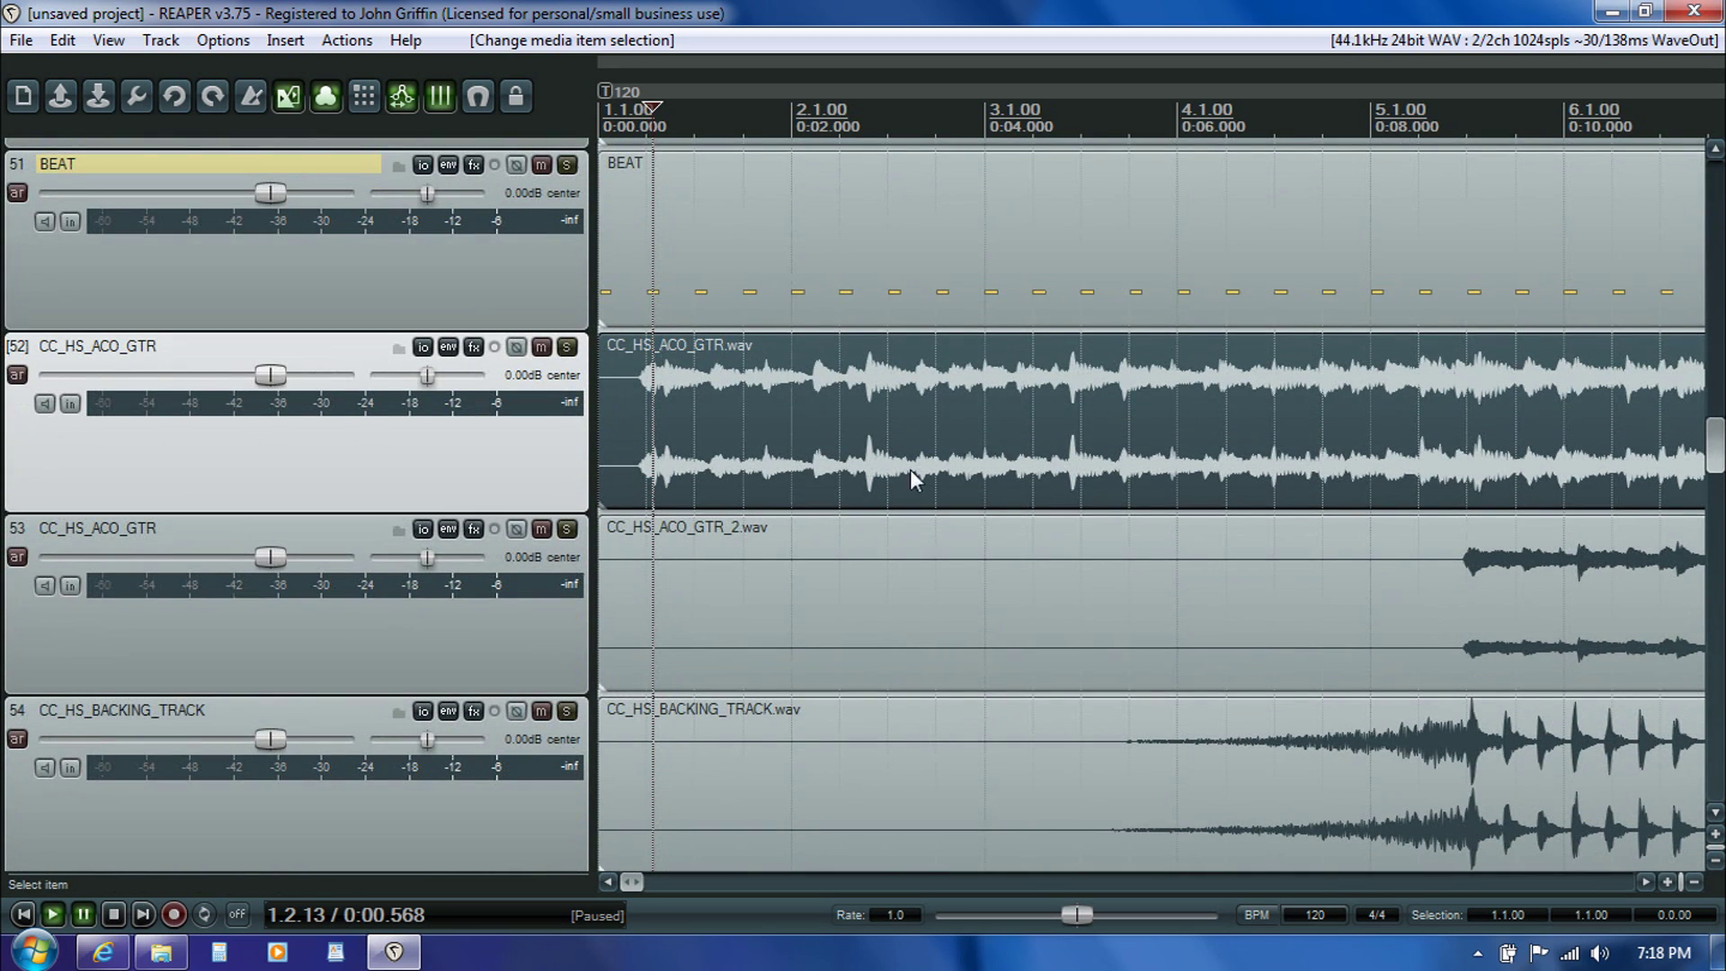
pyautogui.press('space')
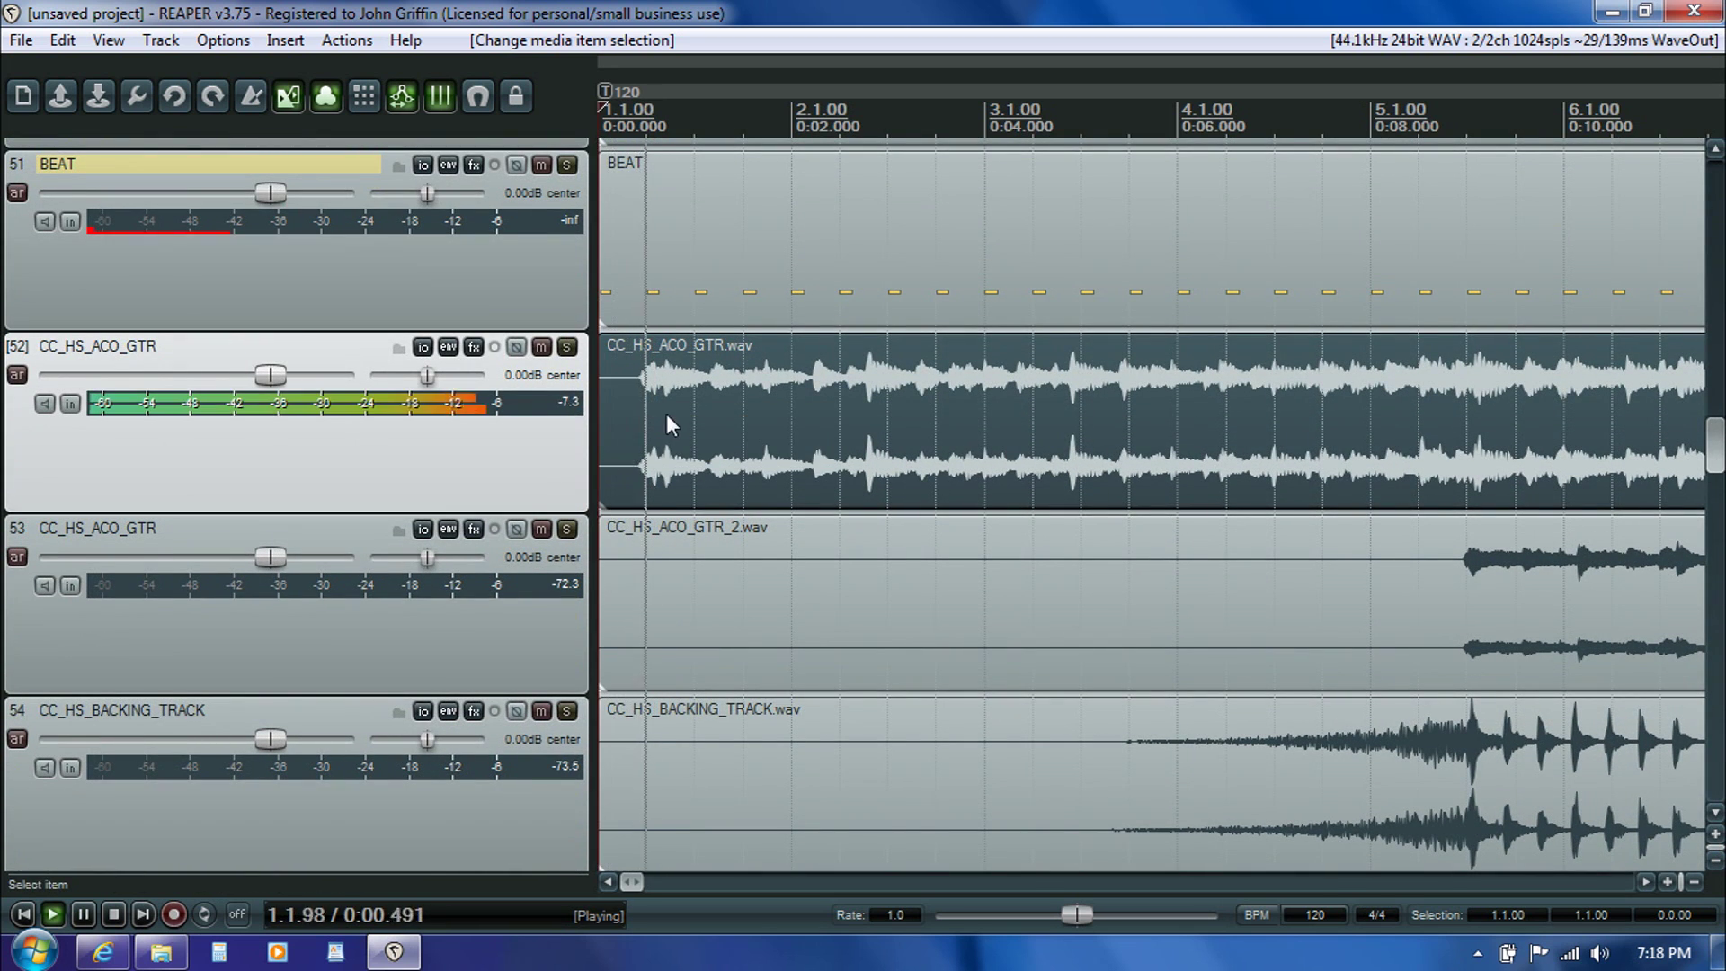
pyautogui.click(653, 404)
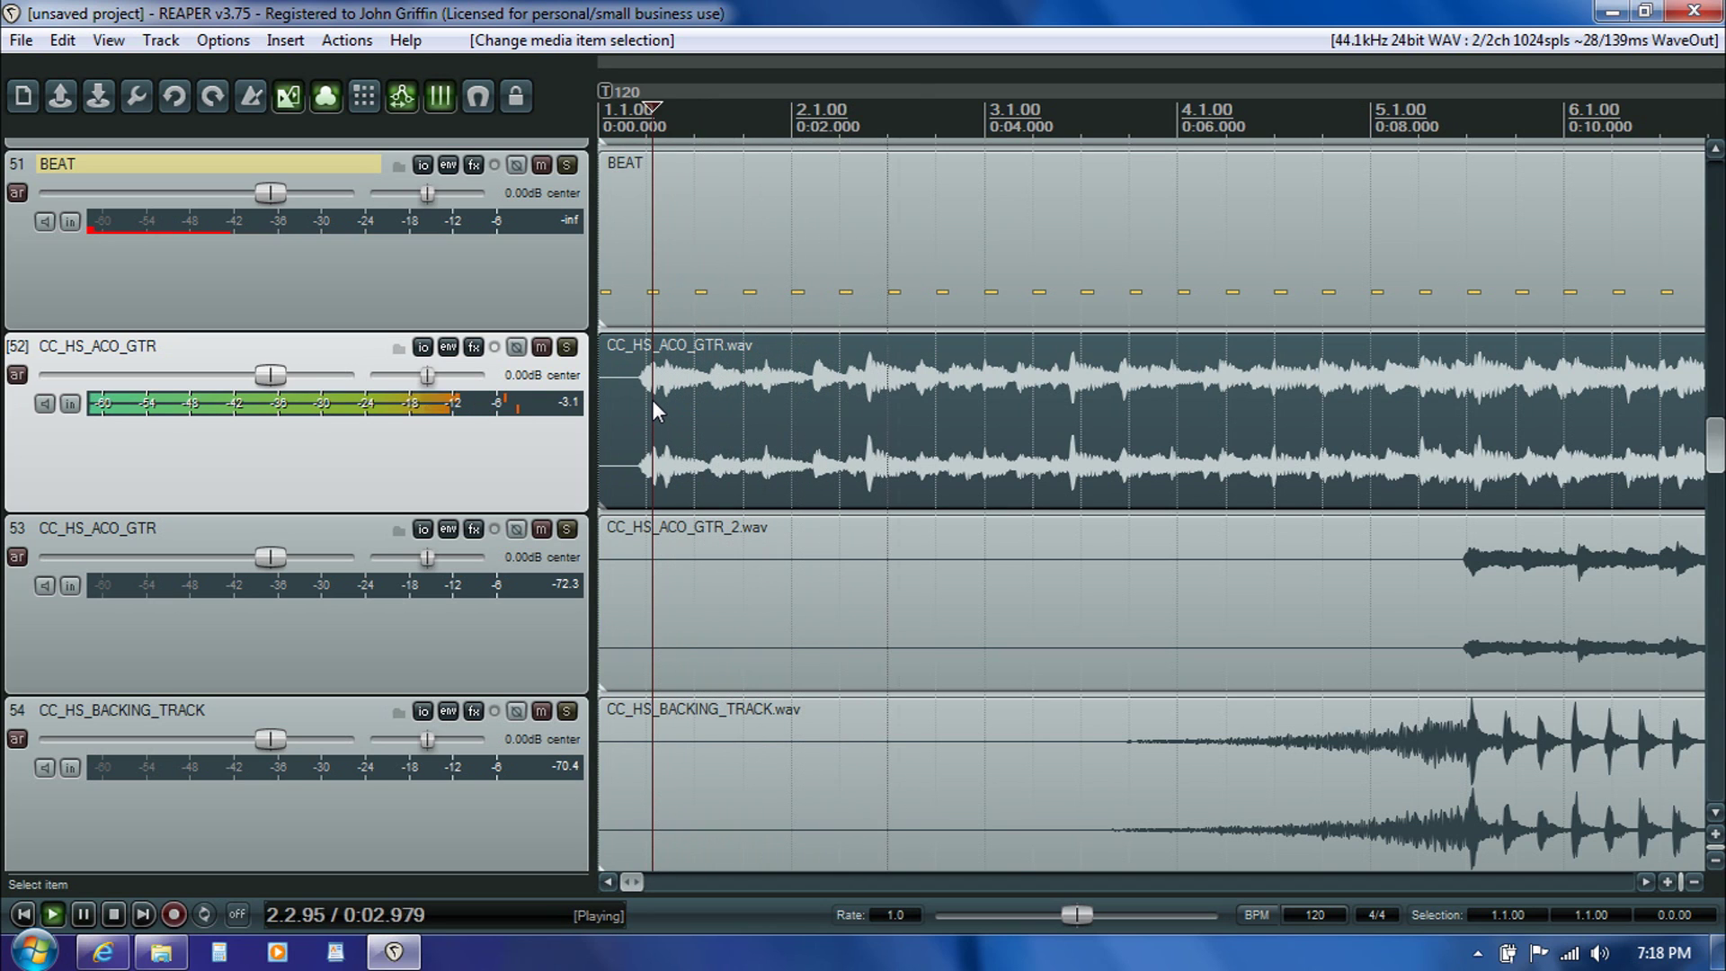
pyautogui.hotkey('ctrl', 'space')
pyautogui.press('space')
pyautogui.click(666, 399)
pyautogui.hotkey('ctrl', 'space')
pyautogui.click(653, 400)
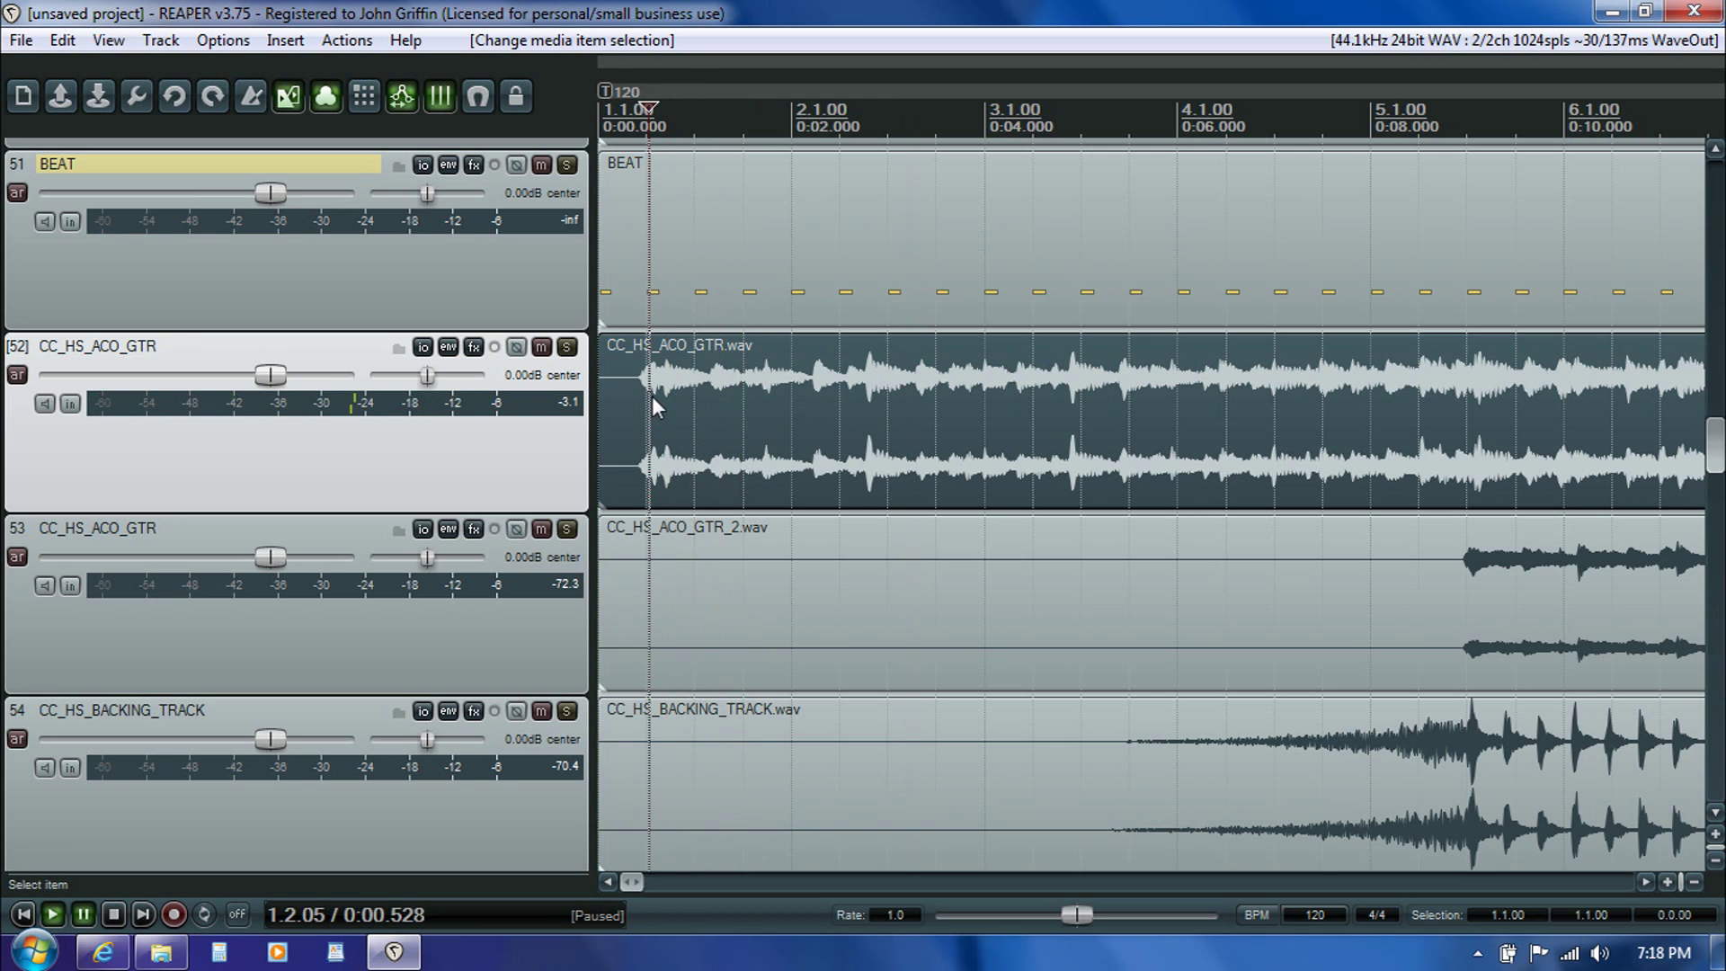
# - Fine-tune the edit cursor to the acoustic guitar's first beat at 1.2.16 and play from there to check it
pyautogui.click(655, 397)
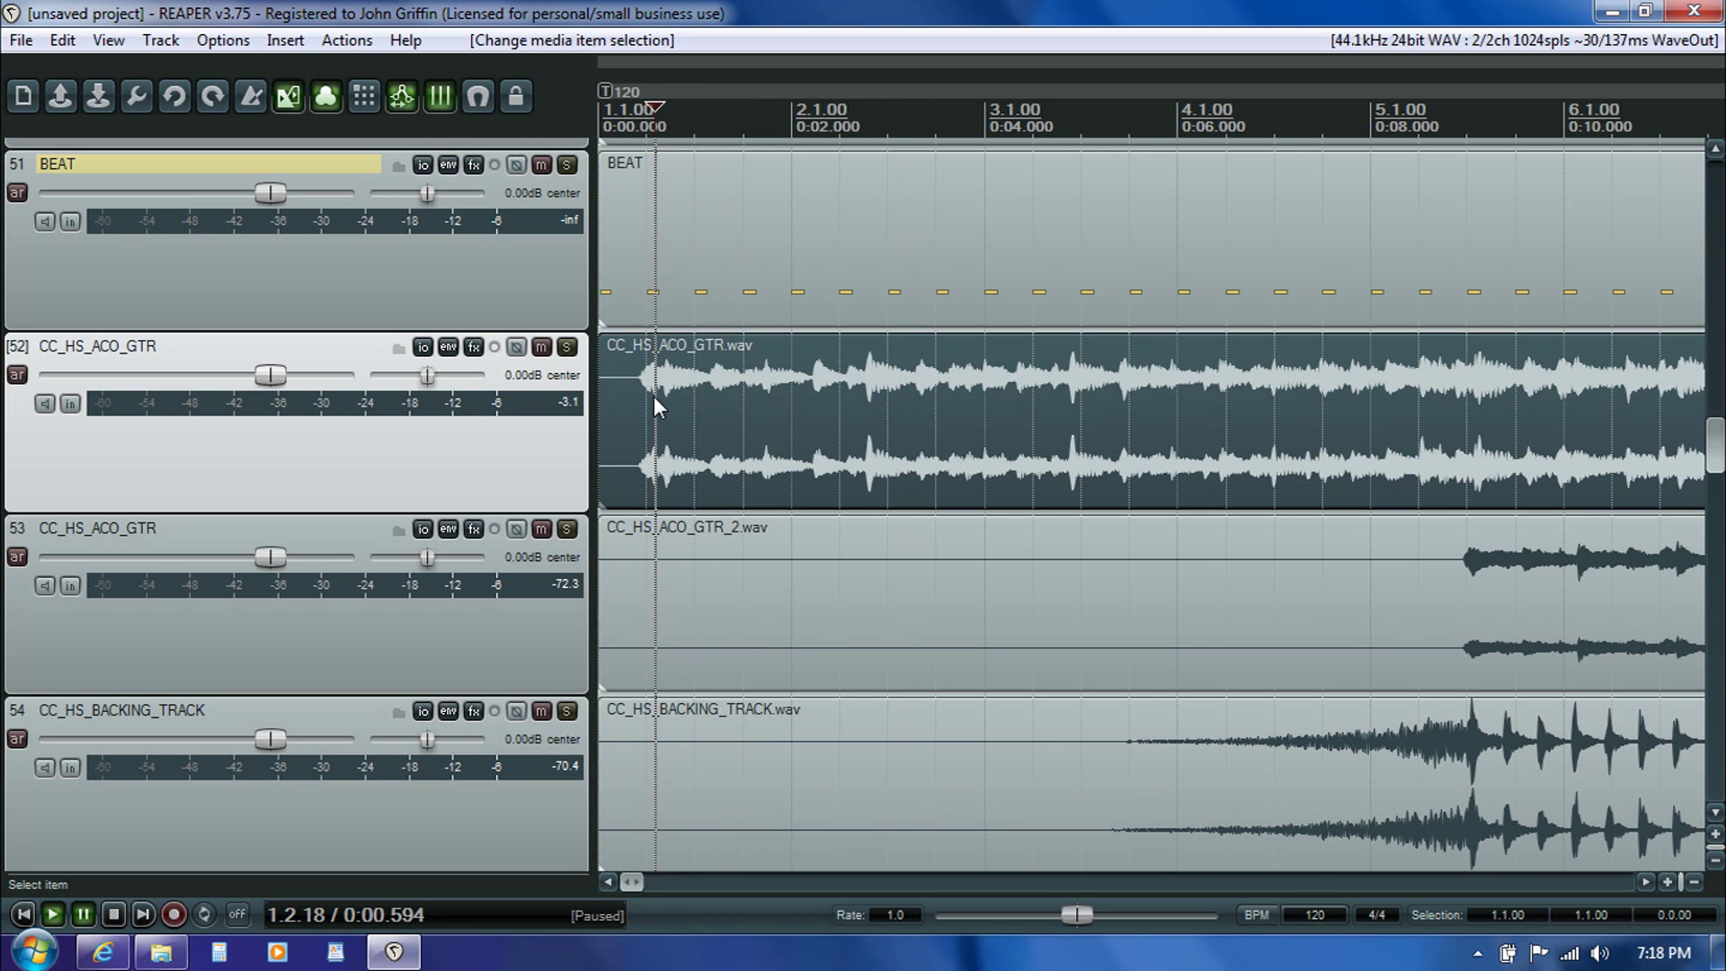
pyautogui.click(634, 401)
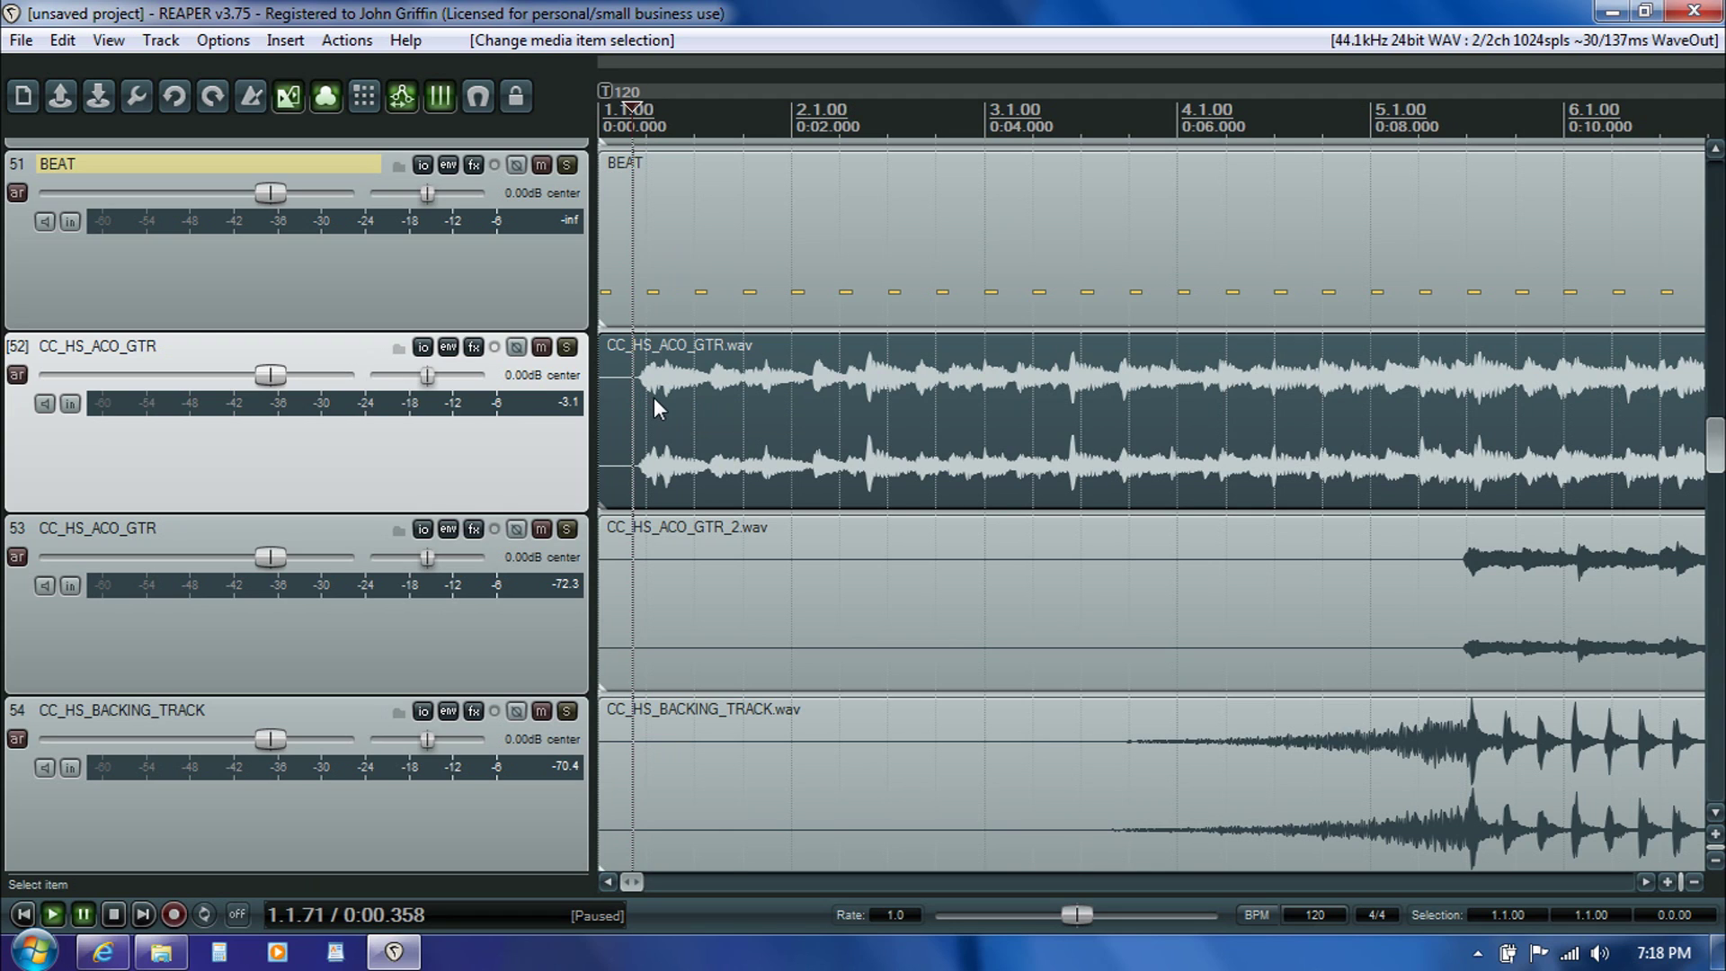
pyautogui.click(655, 393)
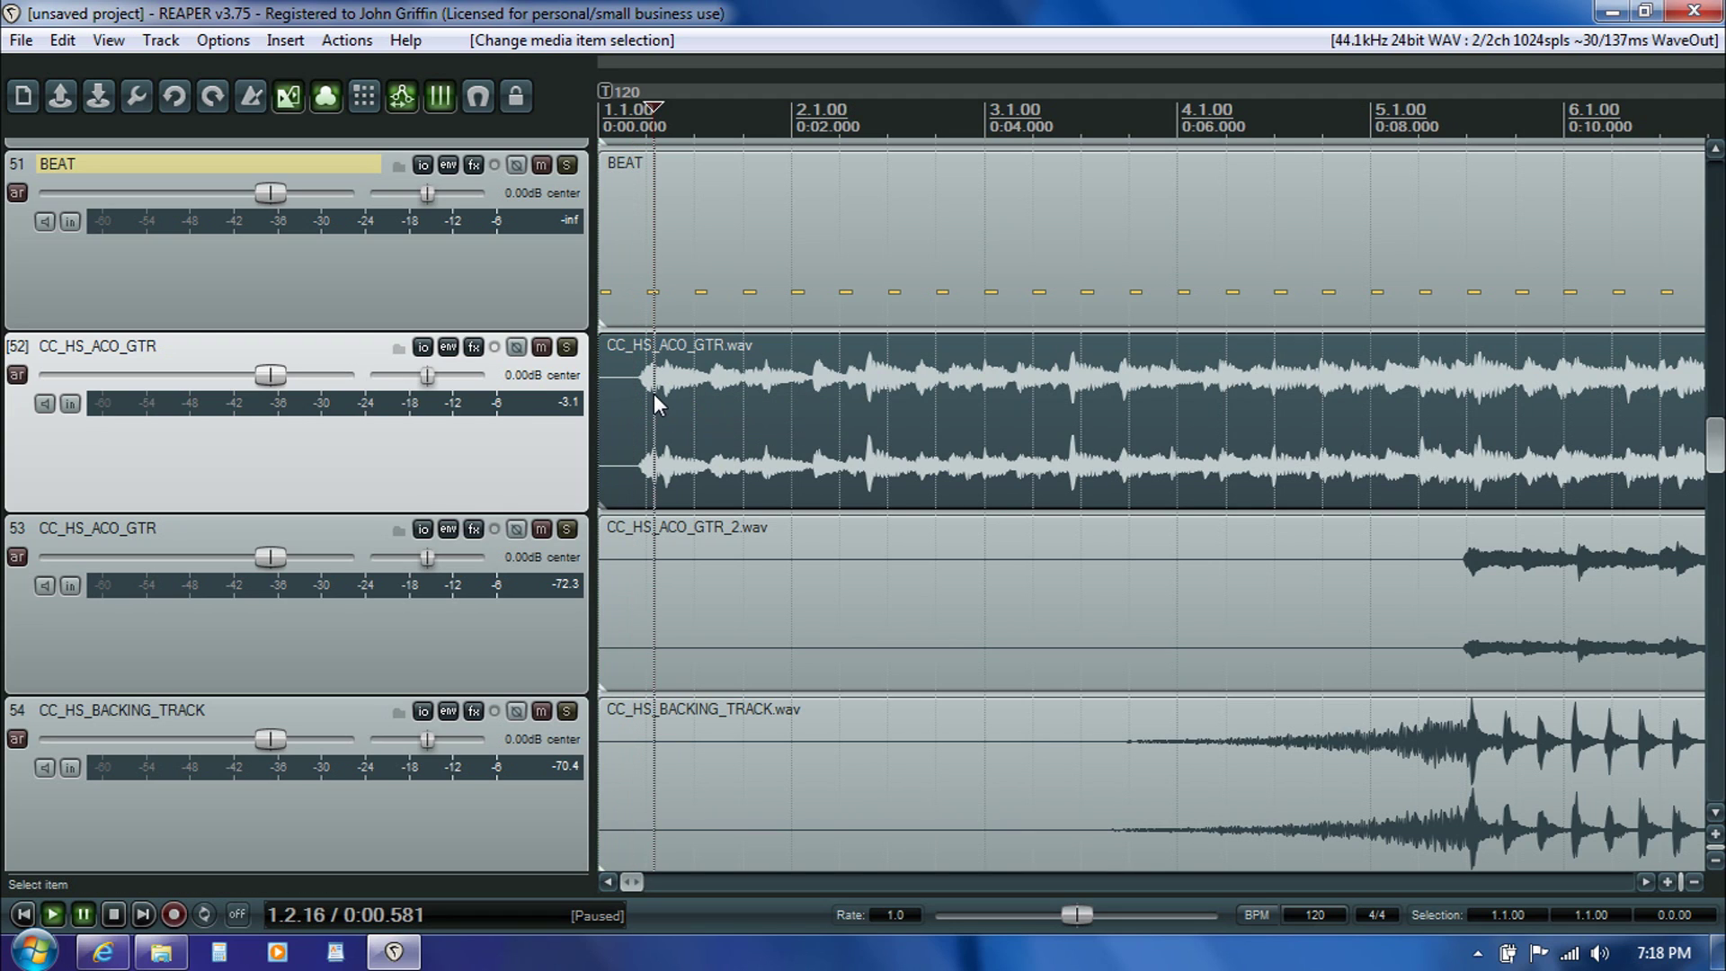
pyautogui.press('space')
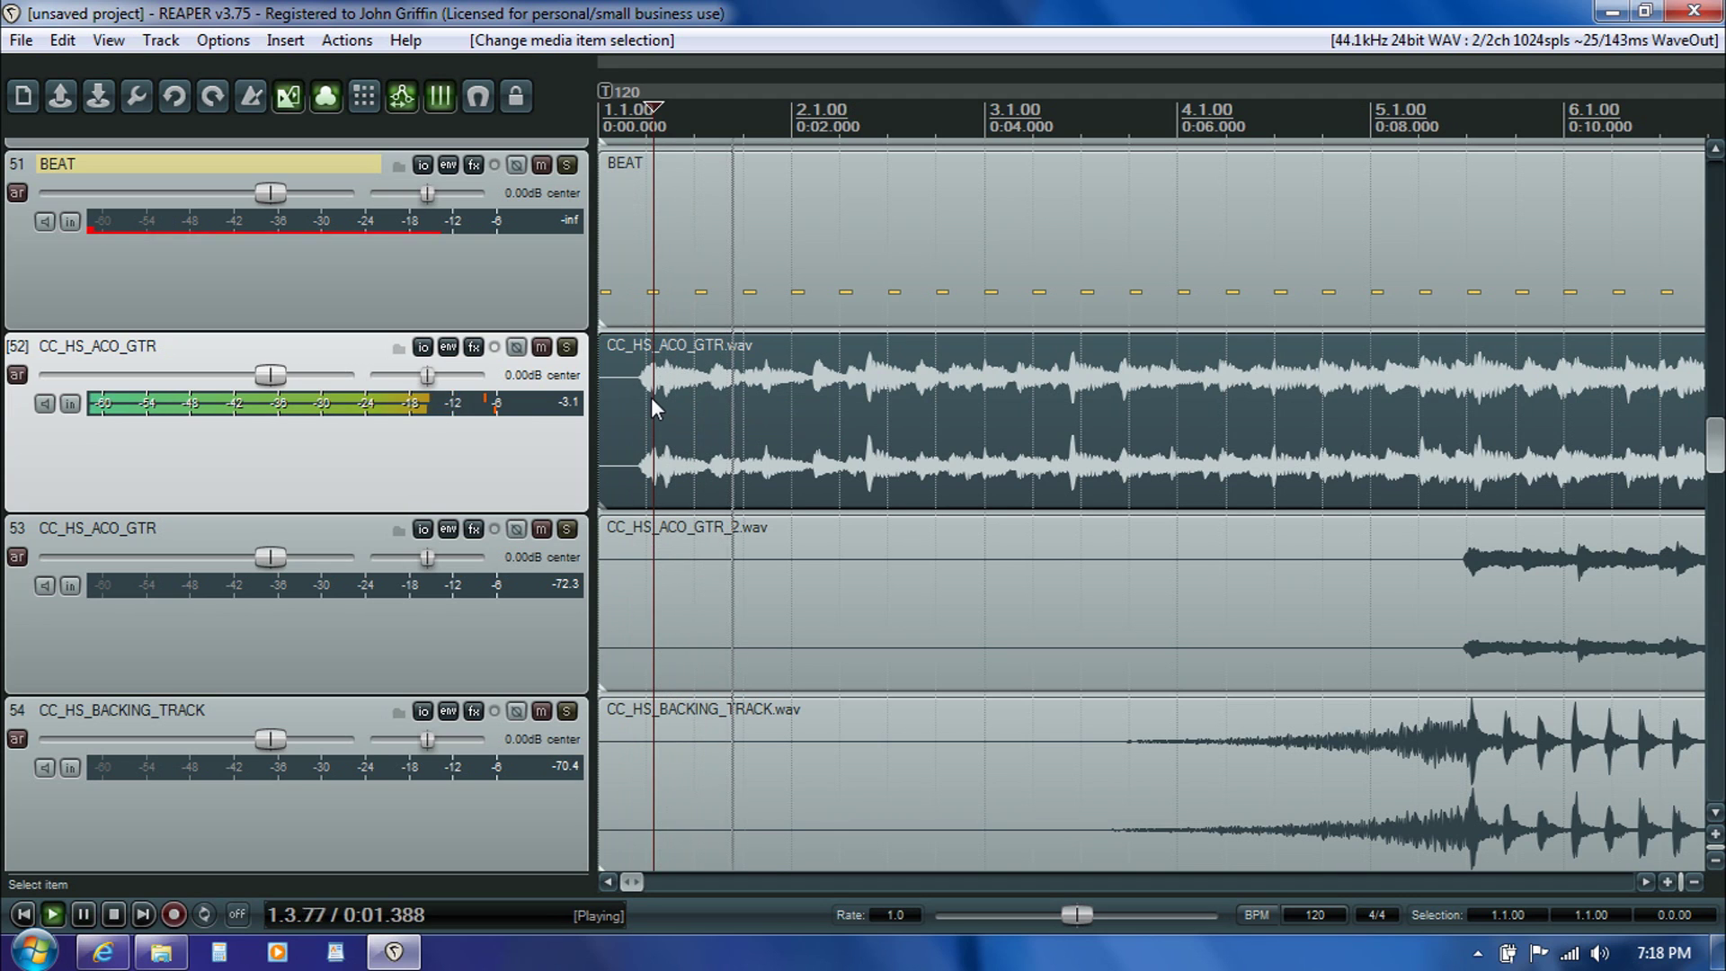
pyautogui.press('space')
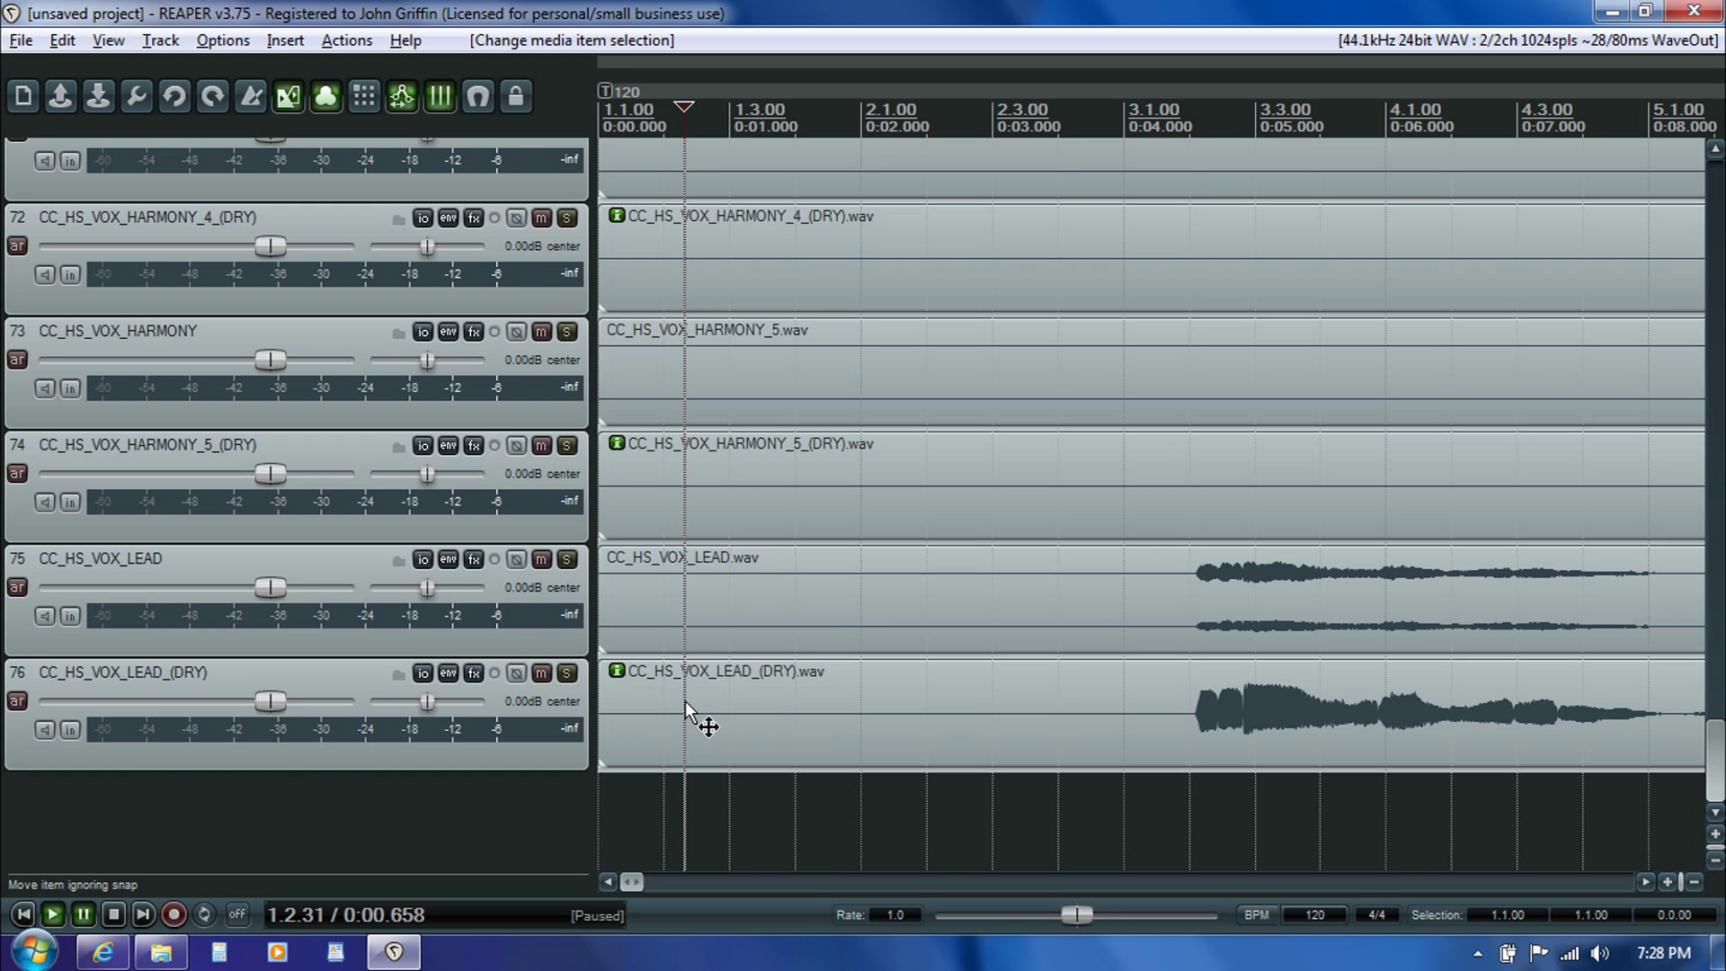
# - Trim the start of all the imported stems to the edit cursor at 1.2.31 and move them together to the project start
pyautogui.hotkey('ctrl', 'a')
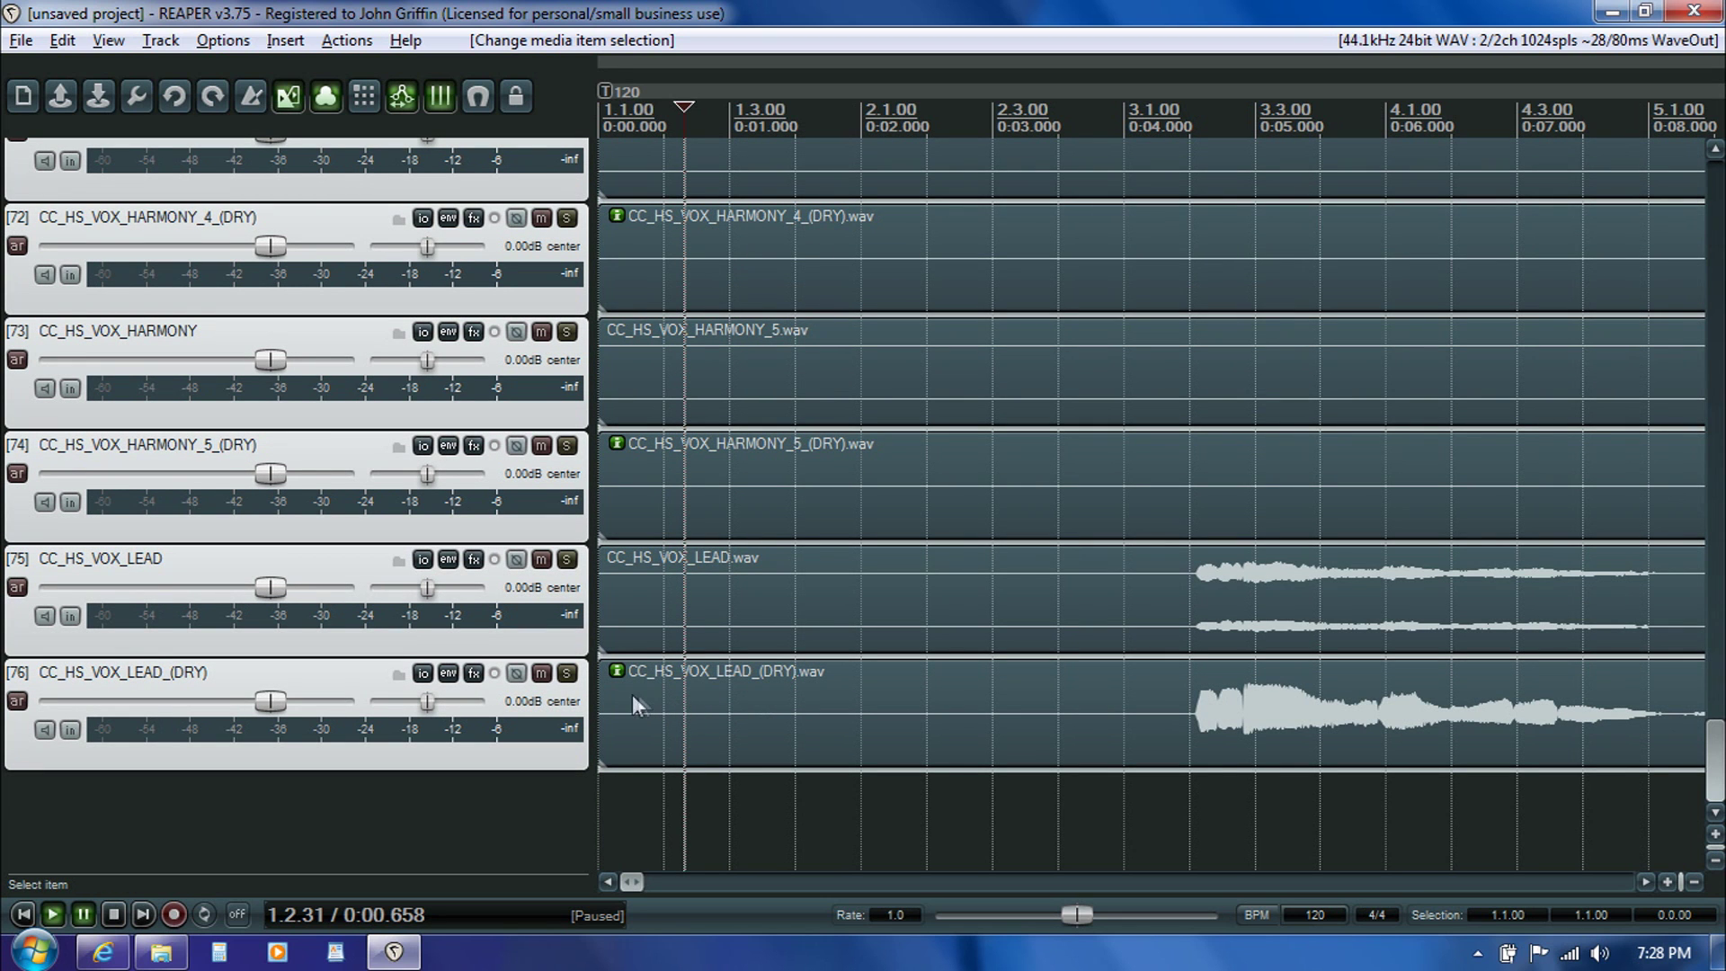
pyautogui.moveTo(601, 705); pyautogui.dragTo(688, 713)
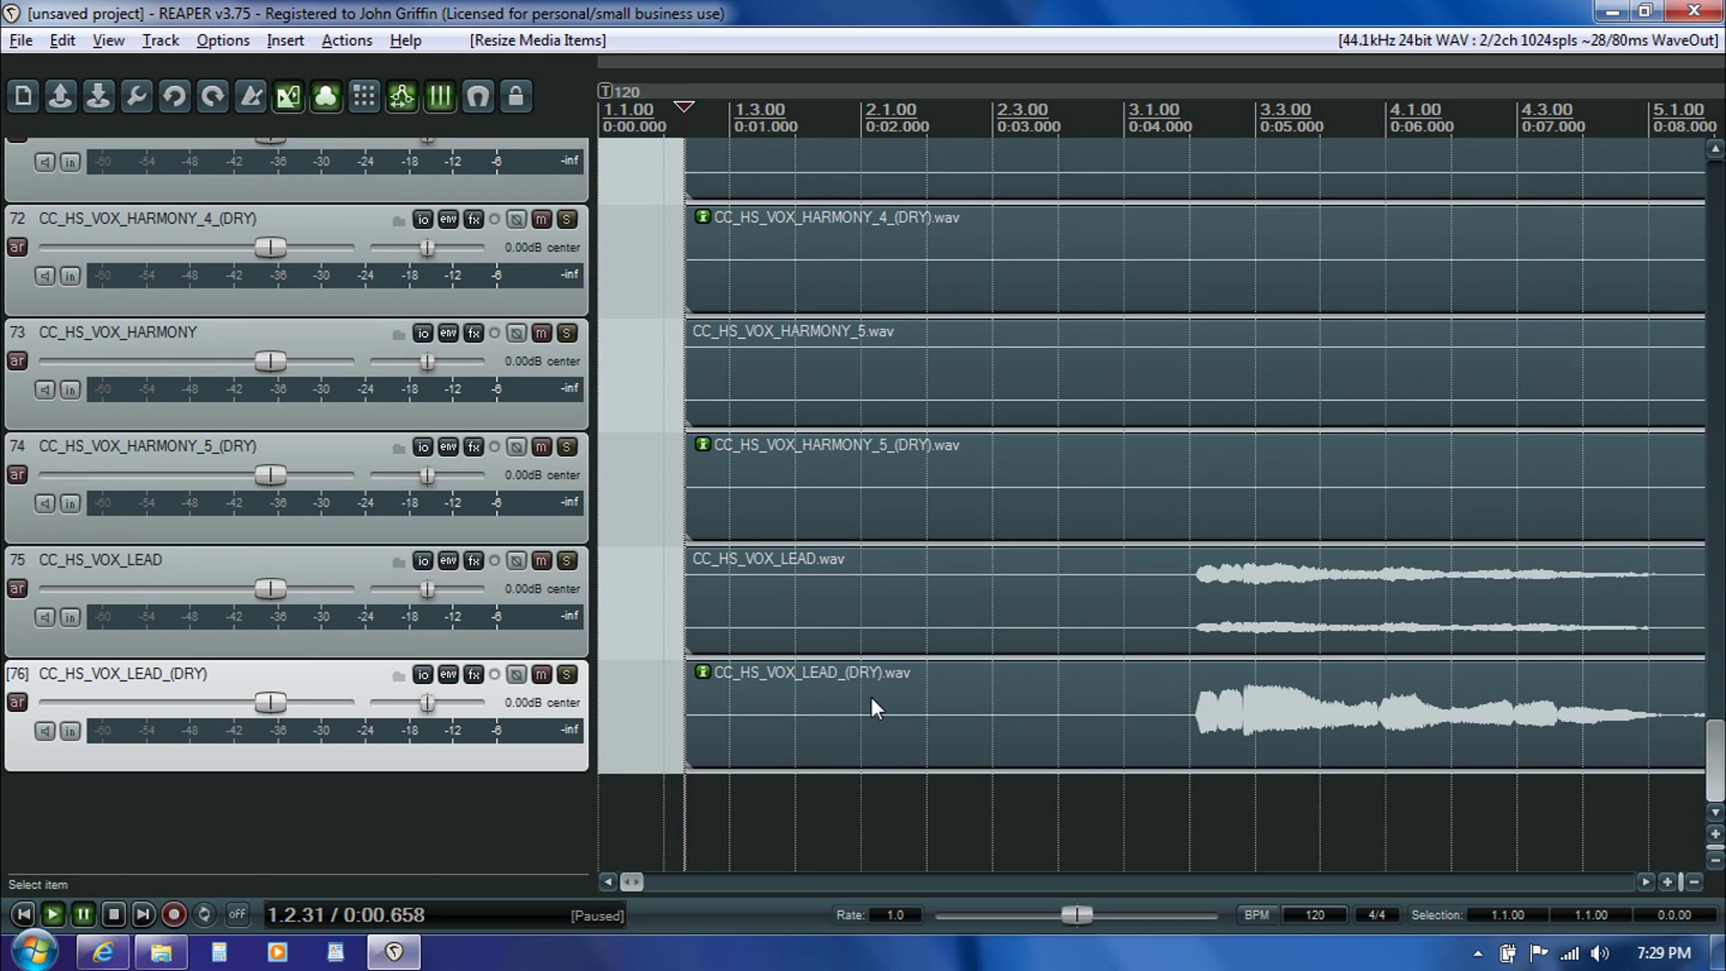
pyautogui.moveTo(769, 697); pyautogui.dragTo(674, 705)
pyautogui.moveTo(1717, 746); pyautogui.dragTo(1717, 474)
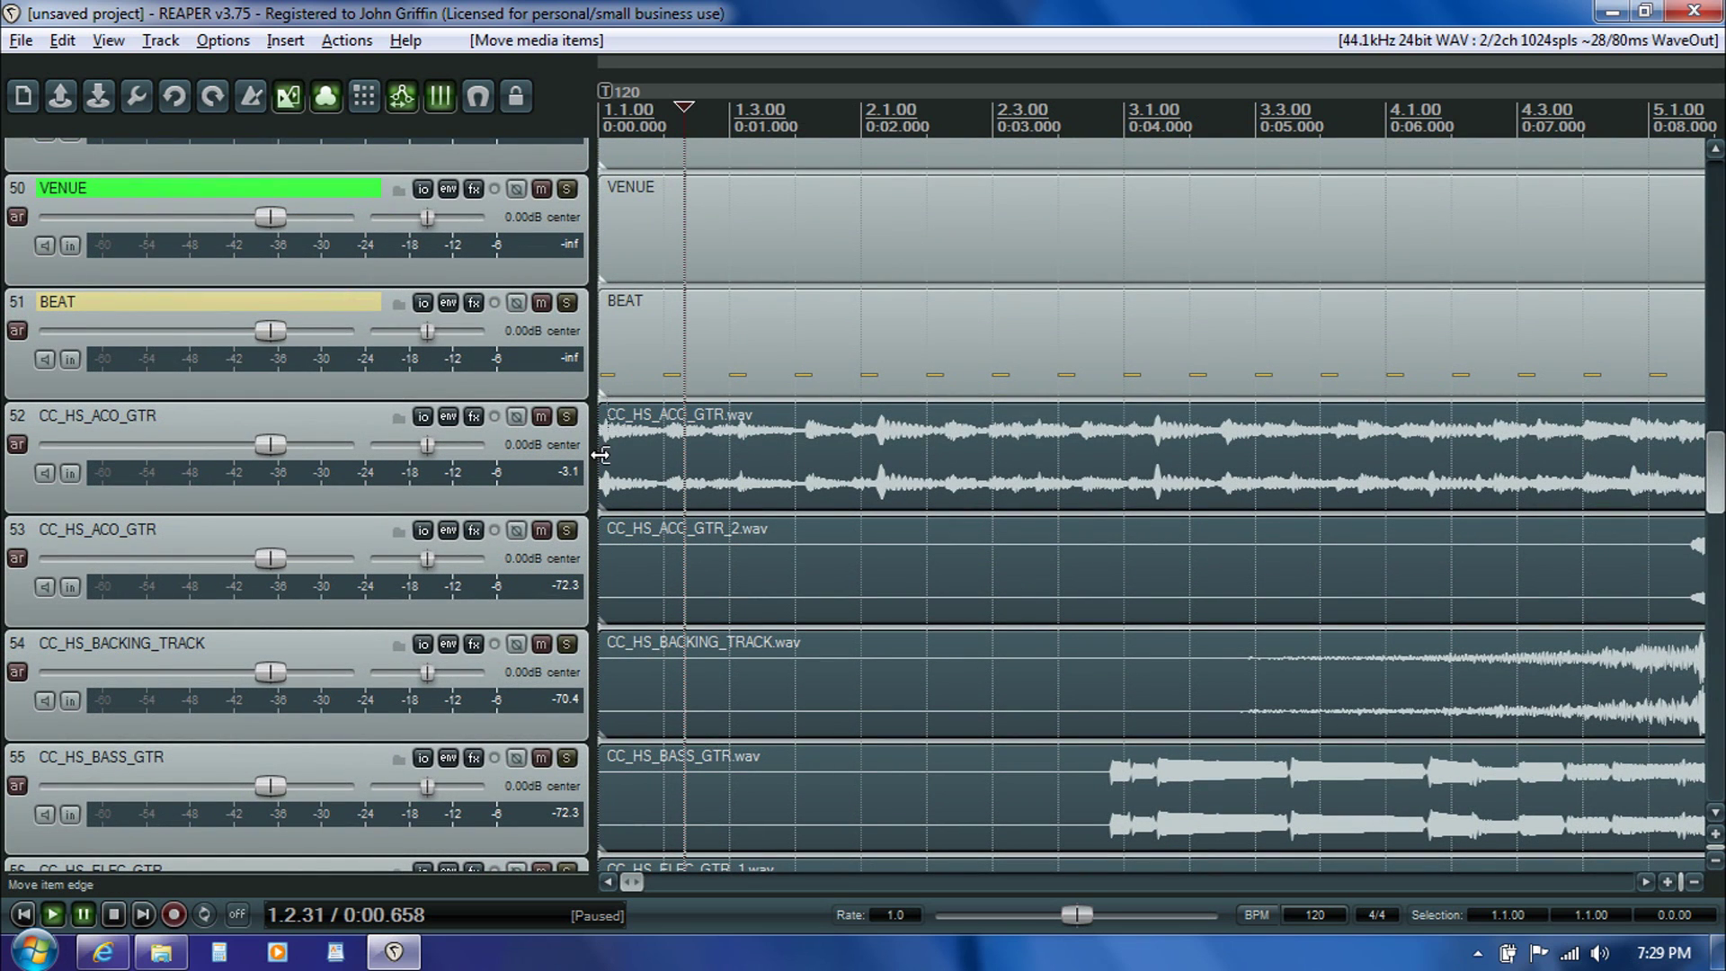
# - Select the first acoustic guitar stem and play the trimmed stems from the project start to check the alignment
pyautogui.click(600, 456)
pyautogui.press('space')
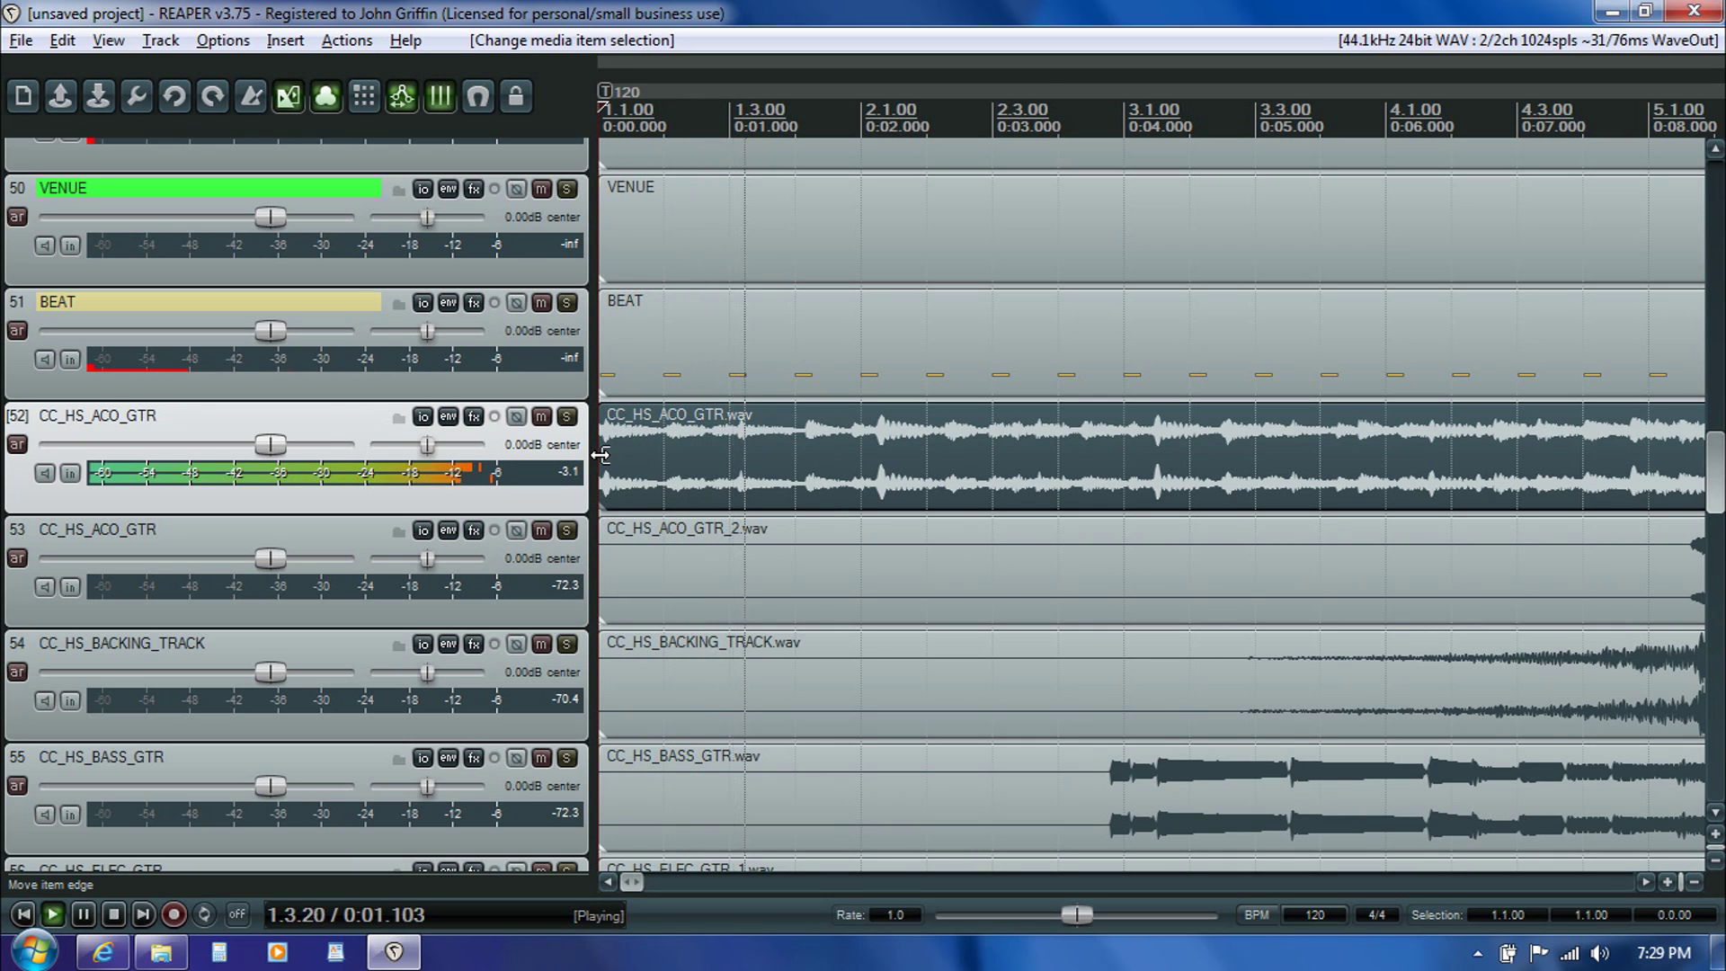
pyautogui.hotkey('ctrl', 'space')
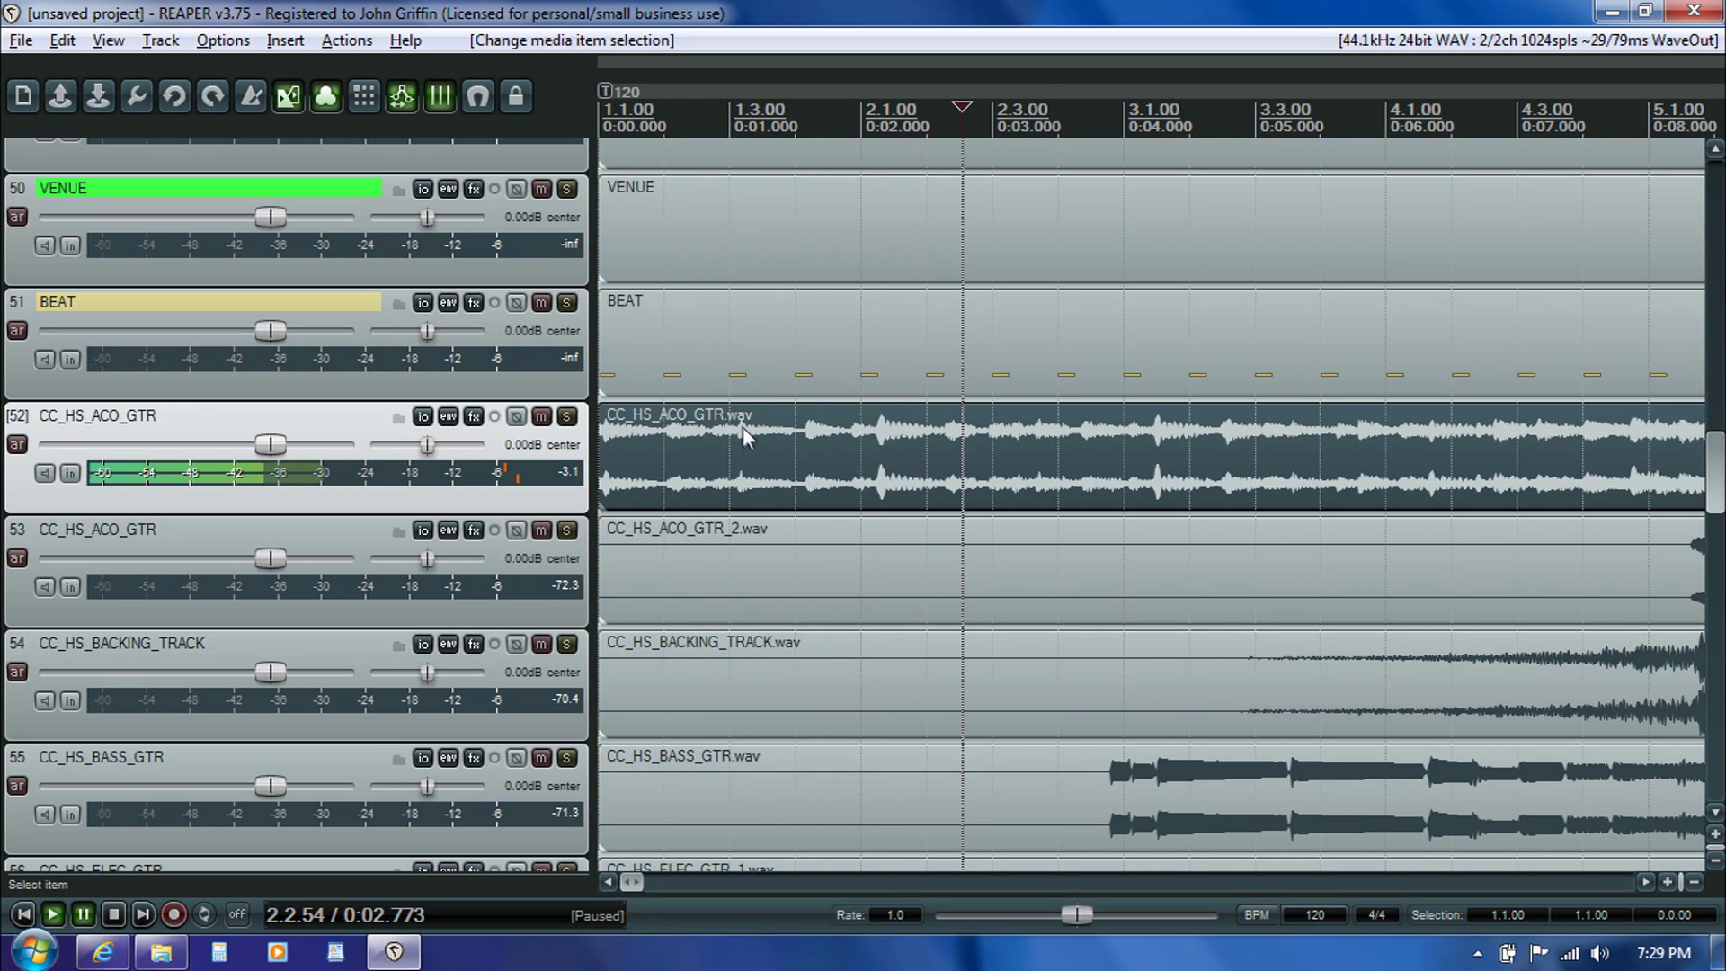
# - Move the first CC_HS_ACO_GTR track to the start of the track list, above PART DRUMS
pyautogui.click(742, 434)
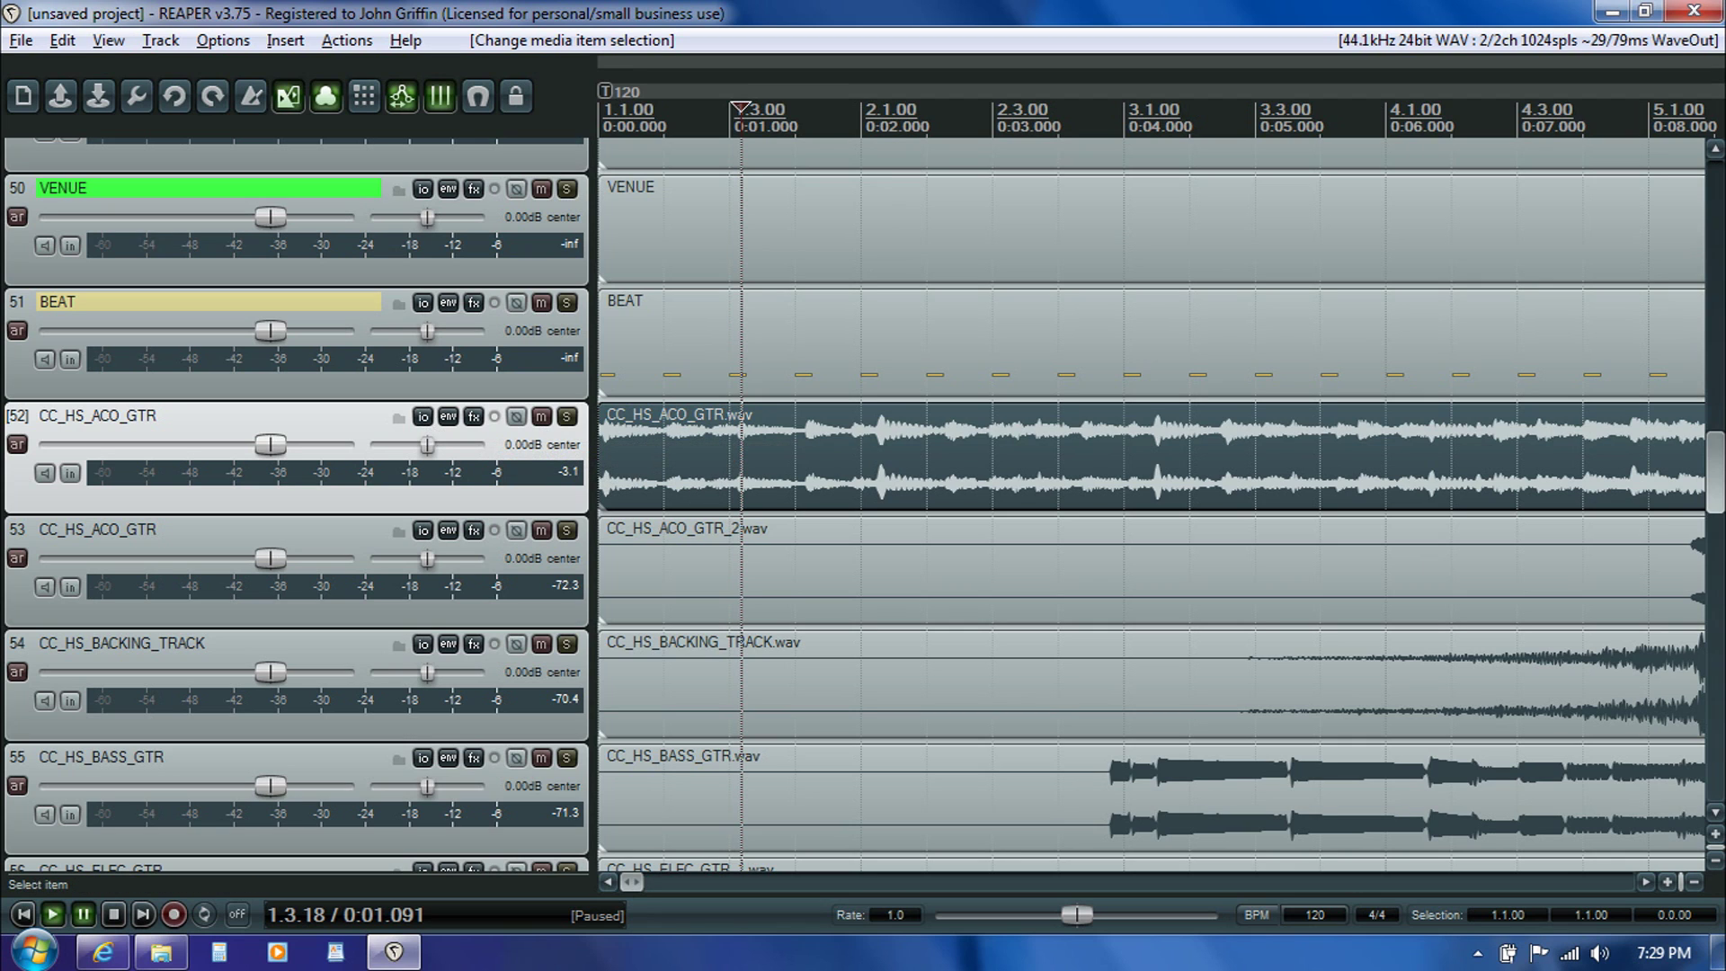
pyautogui.moveTo(1717, 490); pyautogui.dragTo(1716, 215)
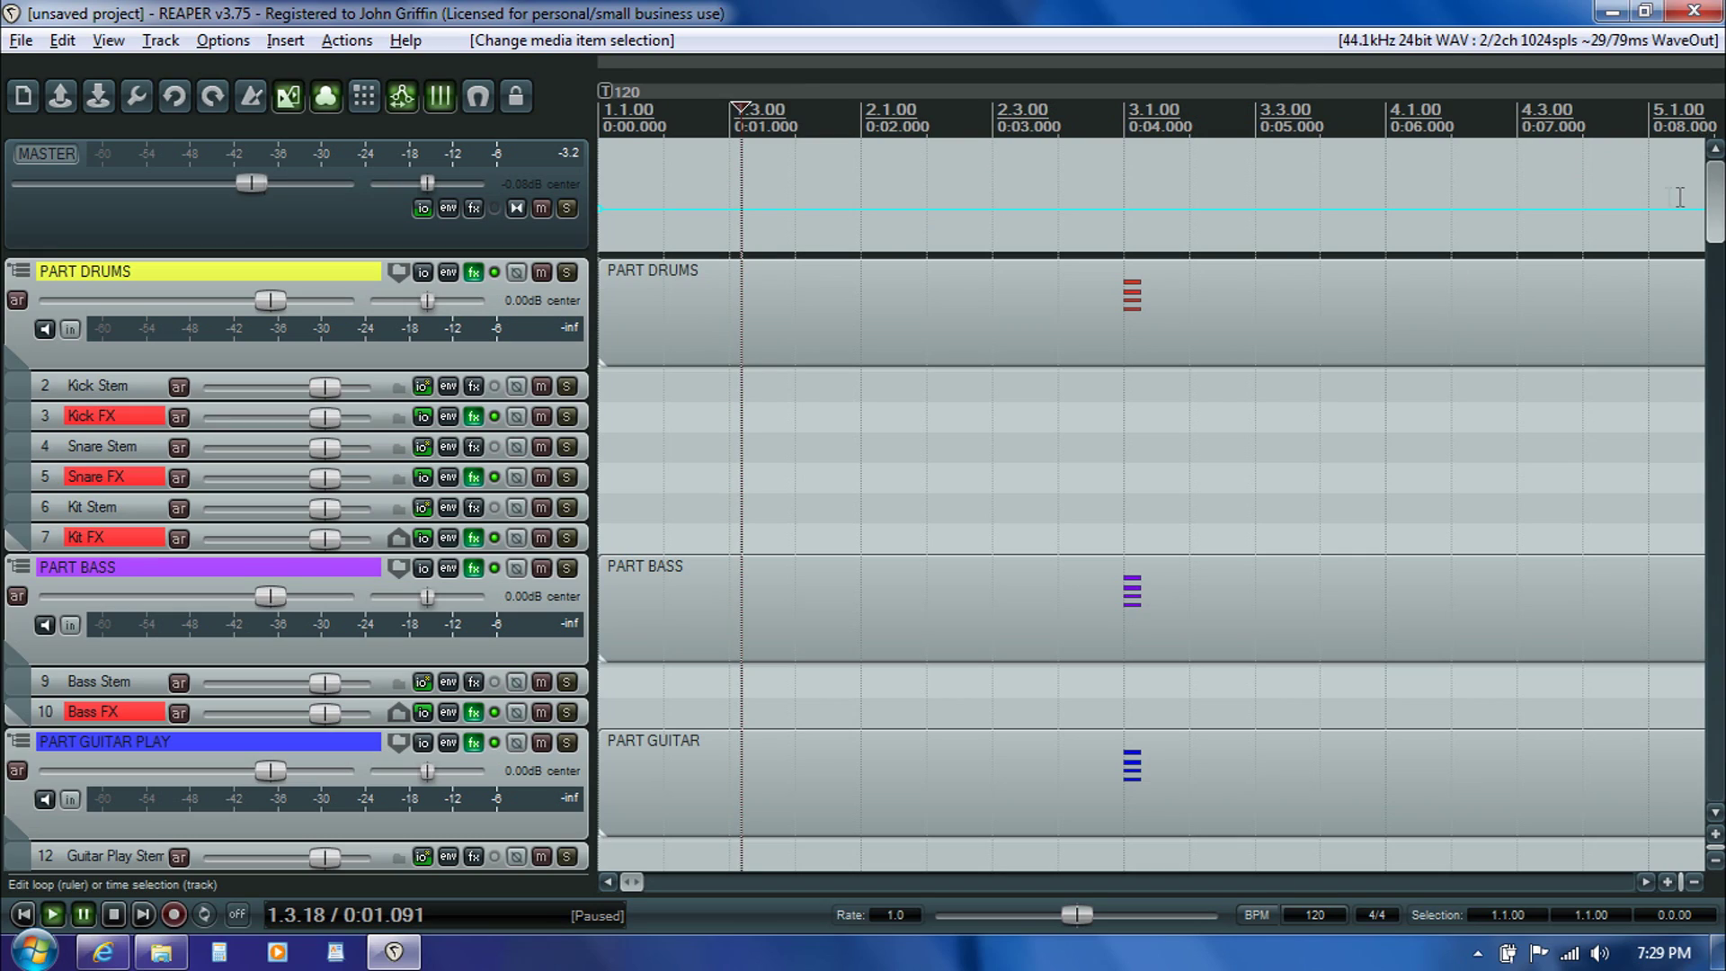
pyautogui.moveTo(1717, 207); pyautogui.dragTo(1717, 497)
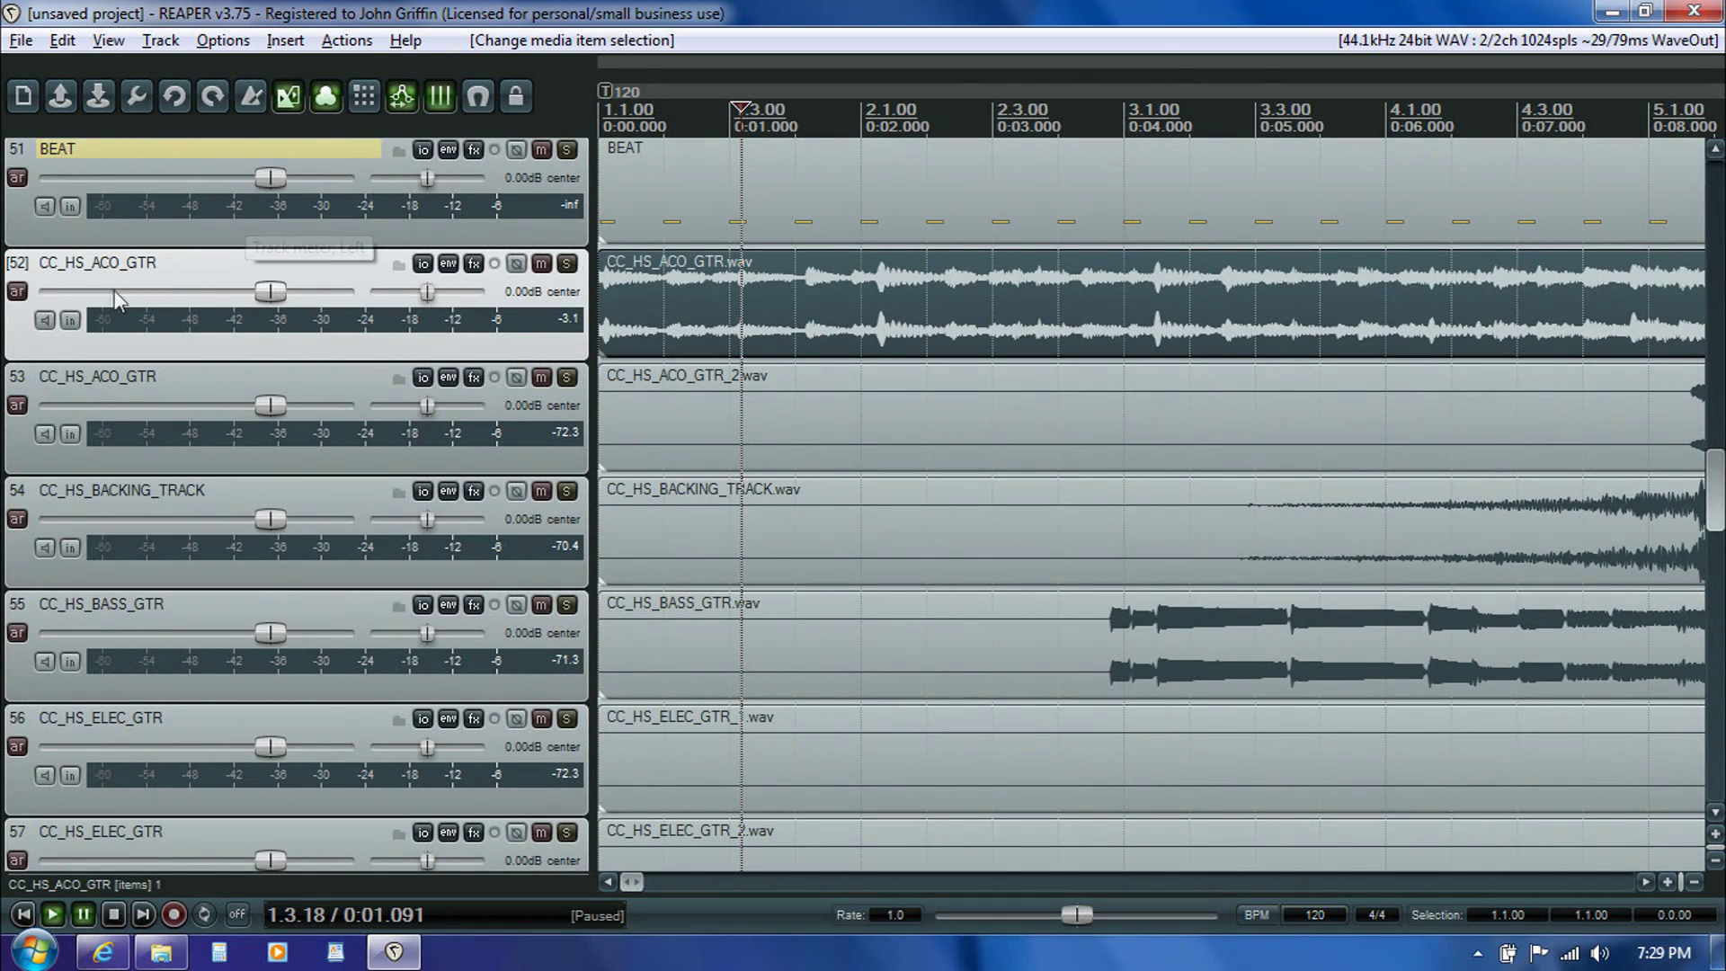
pyautogui.moveTo(126, 281); pyautogui.dragTo(102, 112)
pyautogui.moveTo(40, 263); pyautogui.dragTo(41, 265)
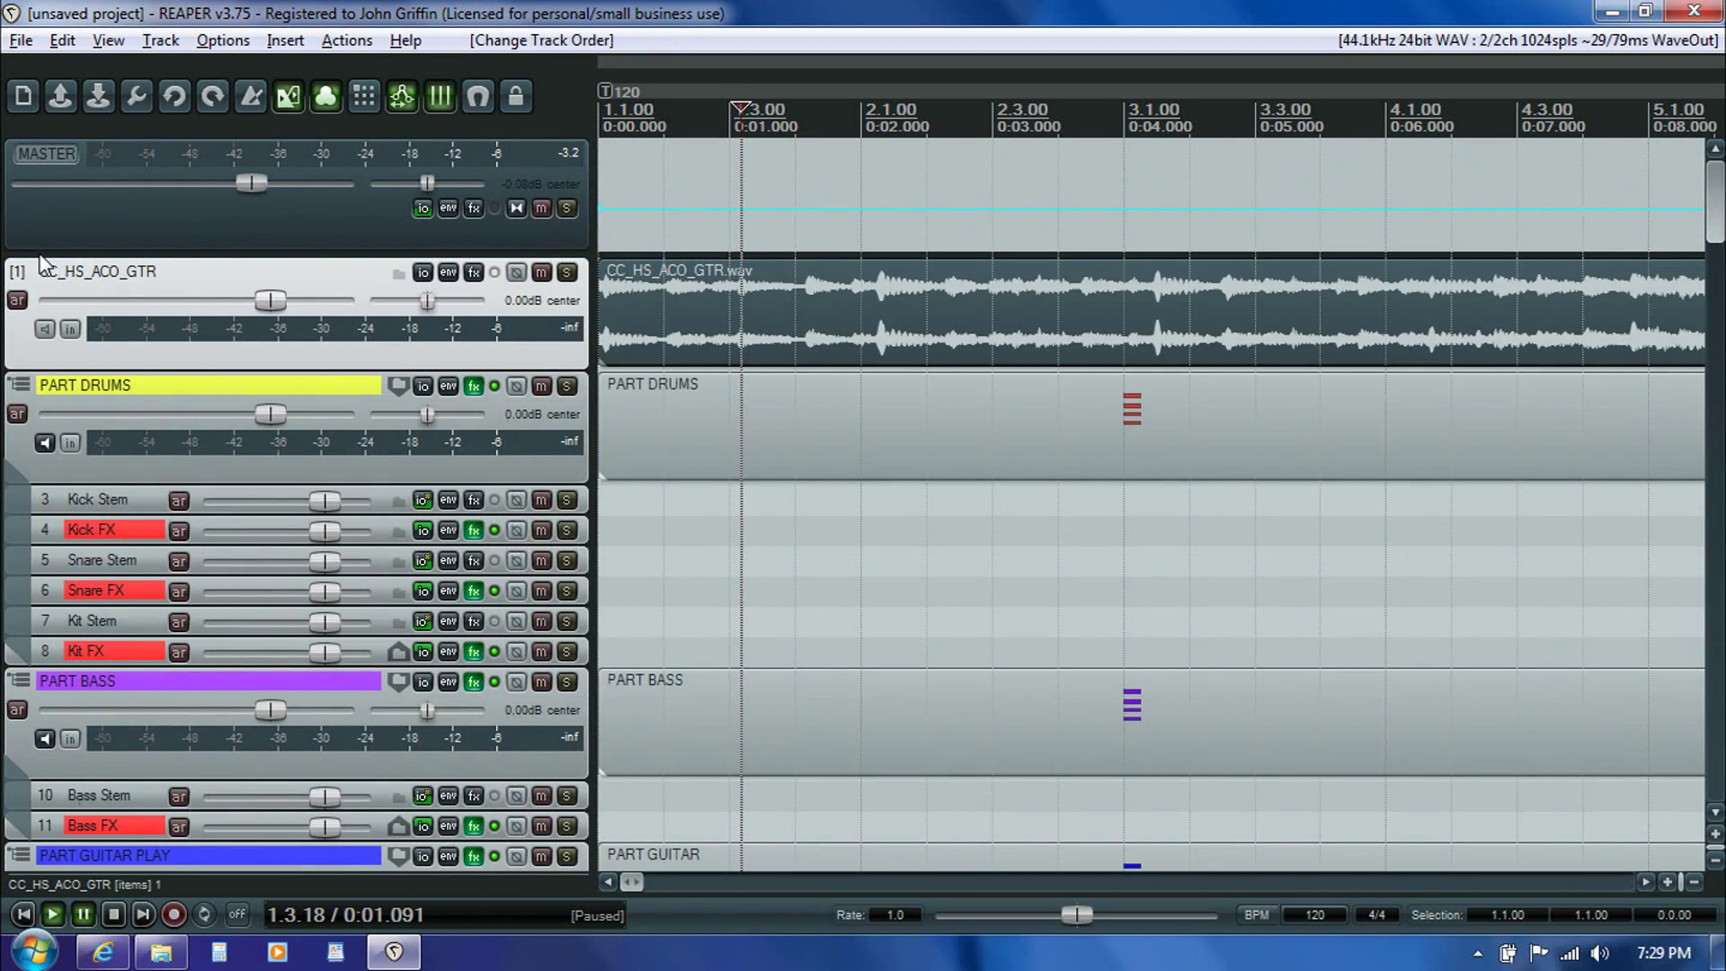
# - Play the acoustic guitar stem from the project start and mark the second measure's approximate first beat at 1.3.16
pyautogui.click(601, 234)
pyautogui.press('space')
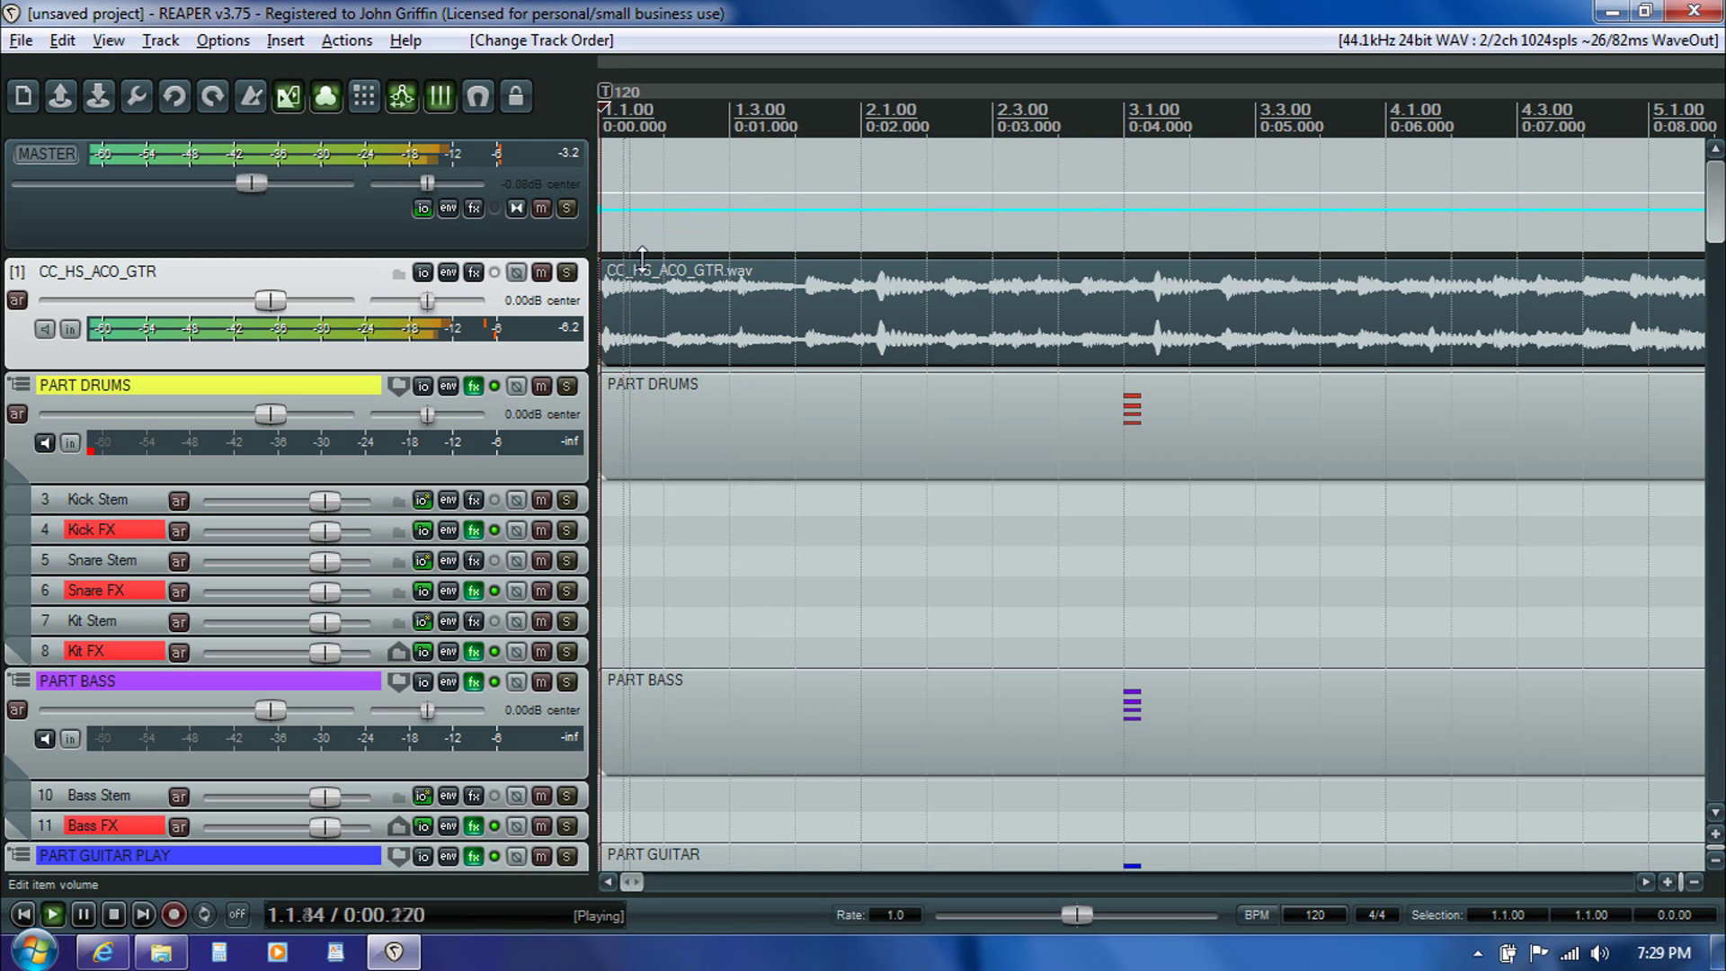
pyautogui.click(741, 305)
pyautogui.hotkey('ctrl', 'space')
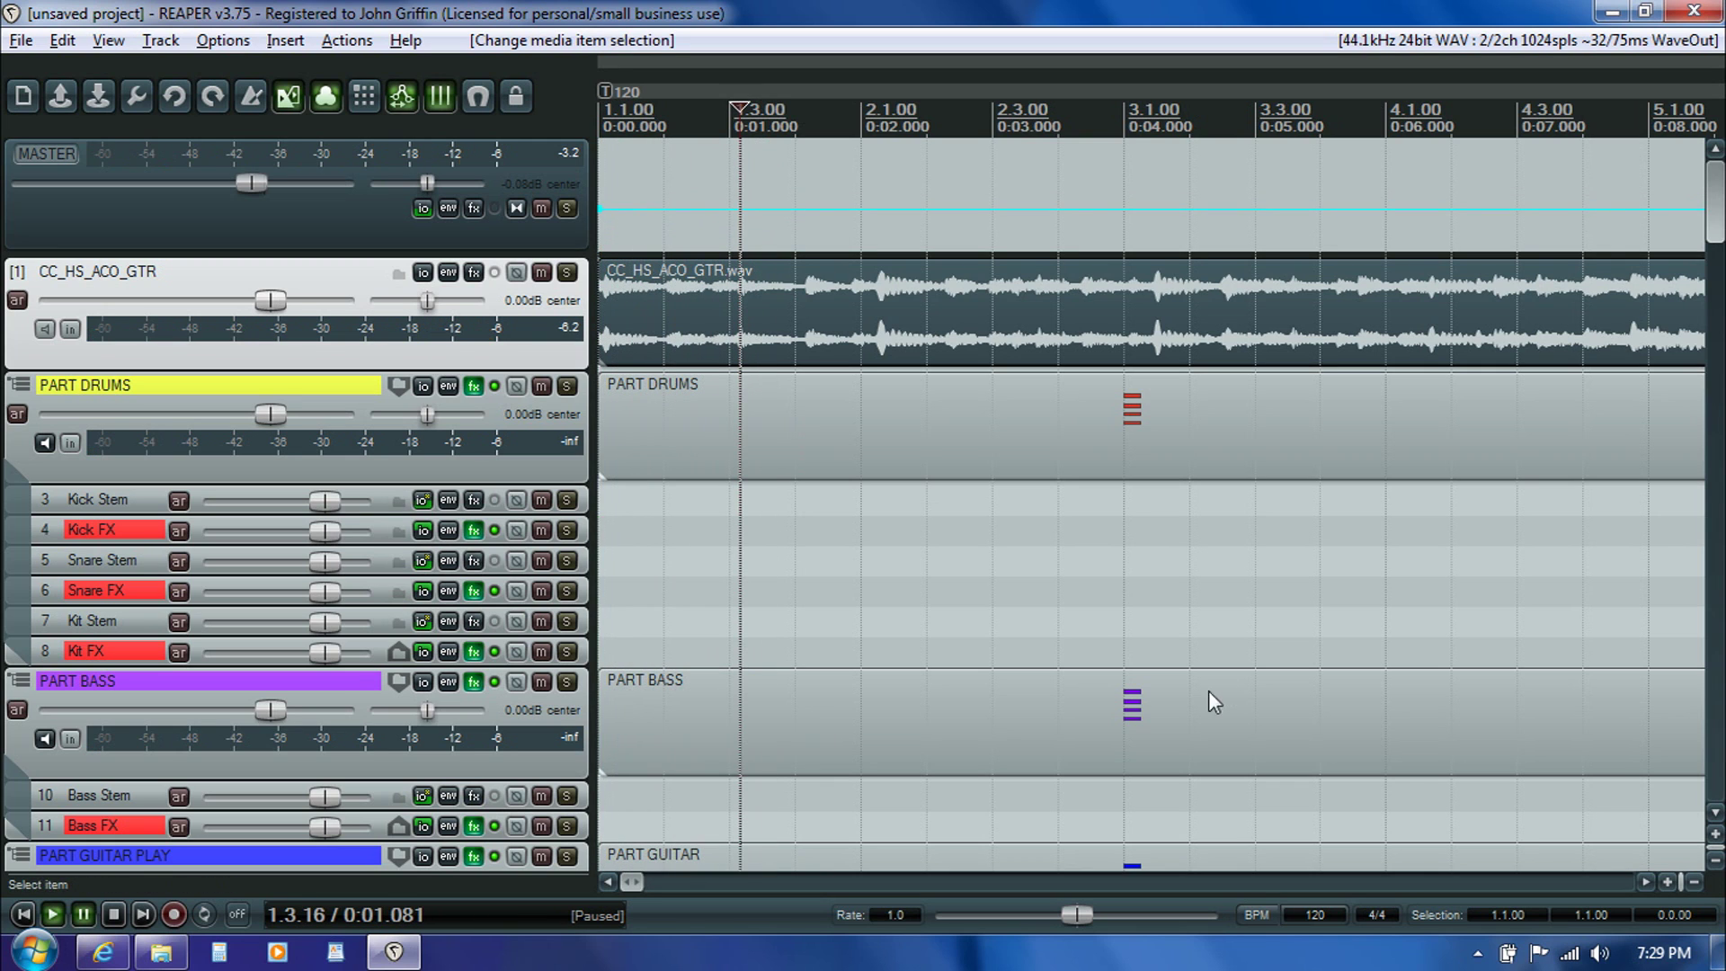
# - Examine the enlarged acoustic guitar waveform and audition it around 1.3.18 to identify the downbeats of the opening measures
pyautogui.click(1665, 881)
pyautogui.click(1665, 881)
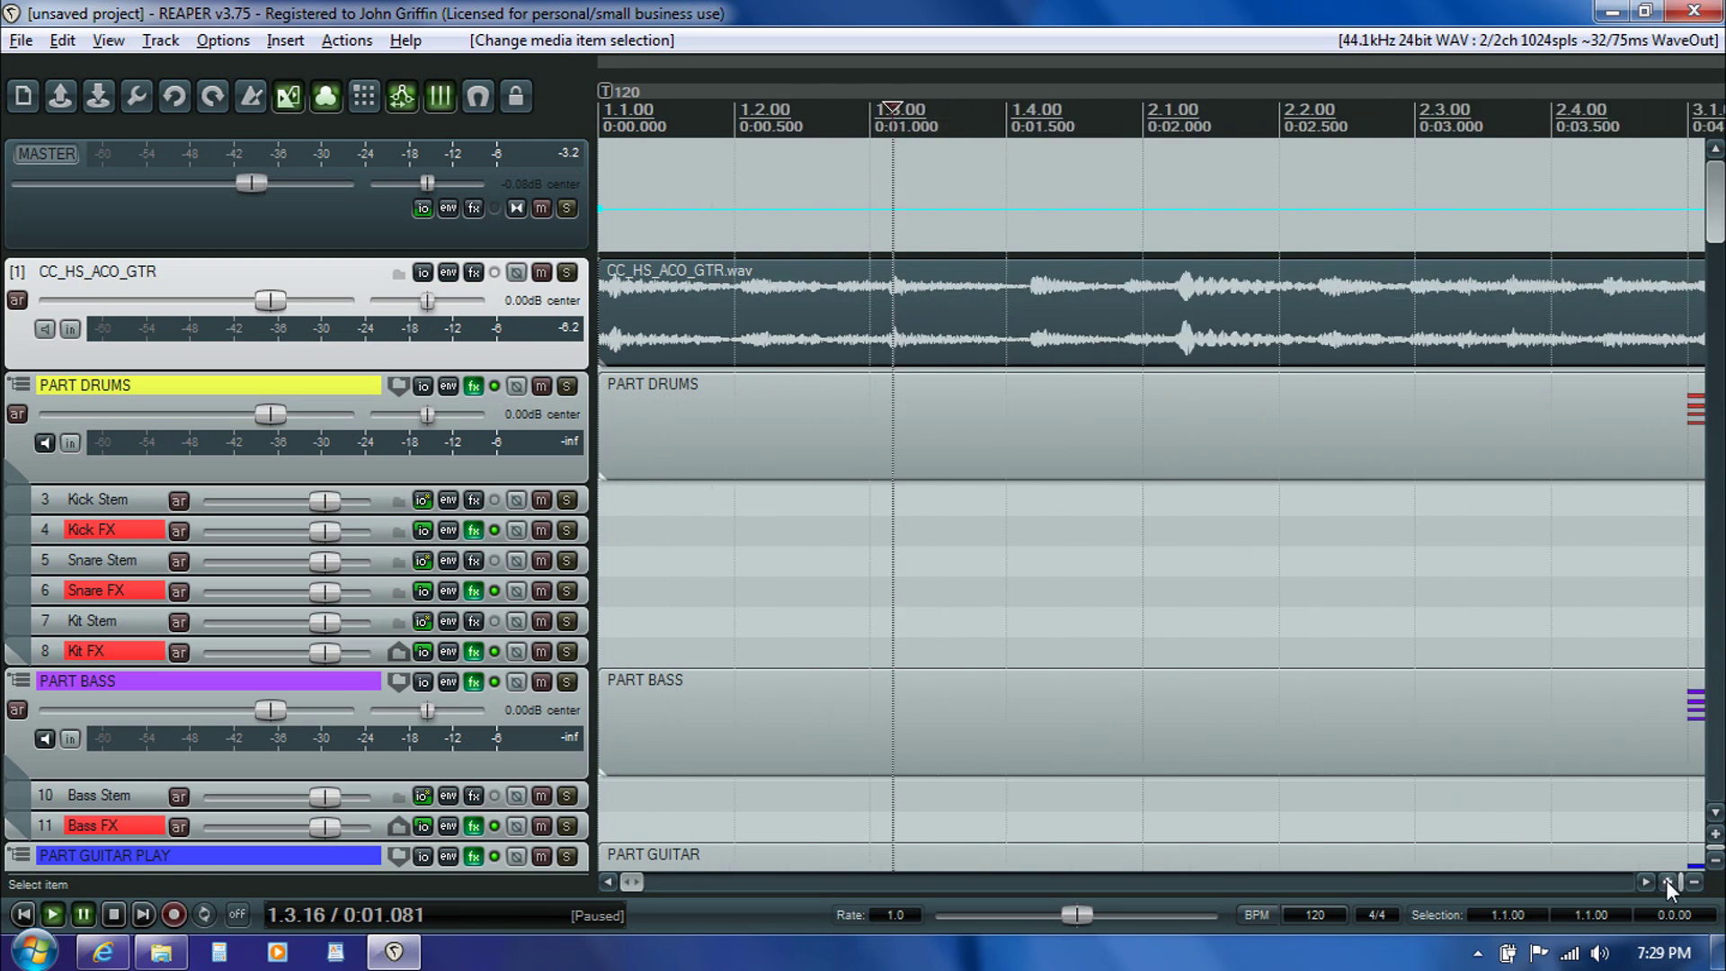
pyautogui.click(1665, 881)
pyautogui.click(1717, 835)
pyautogui.click(1717, 835)
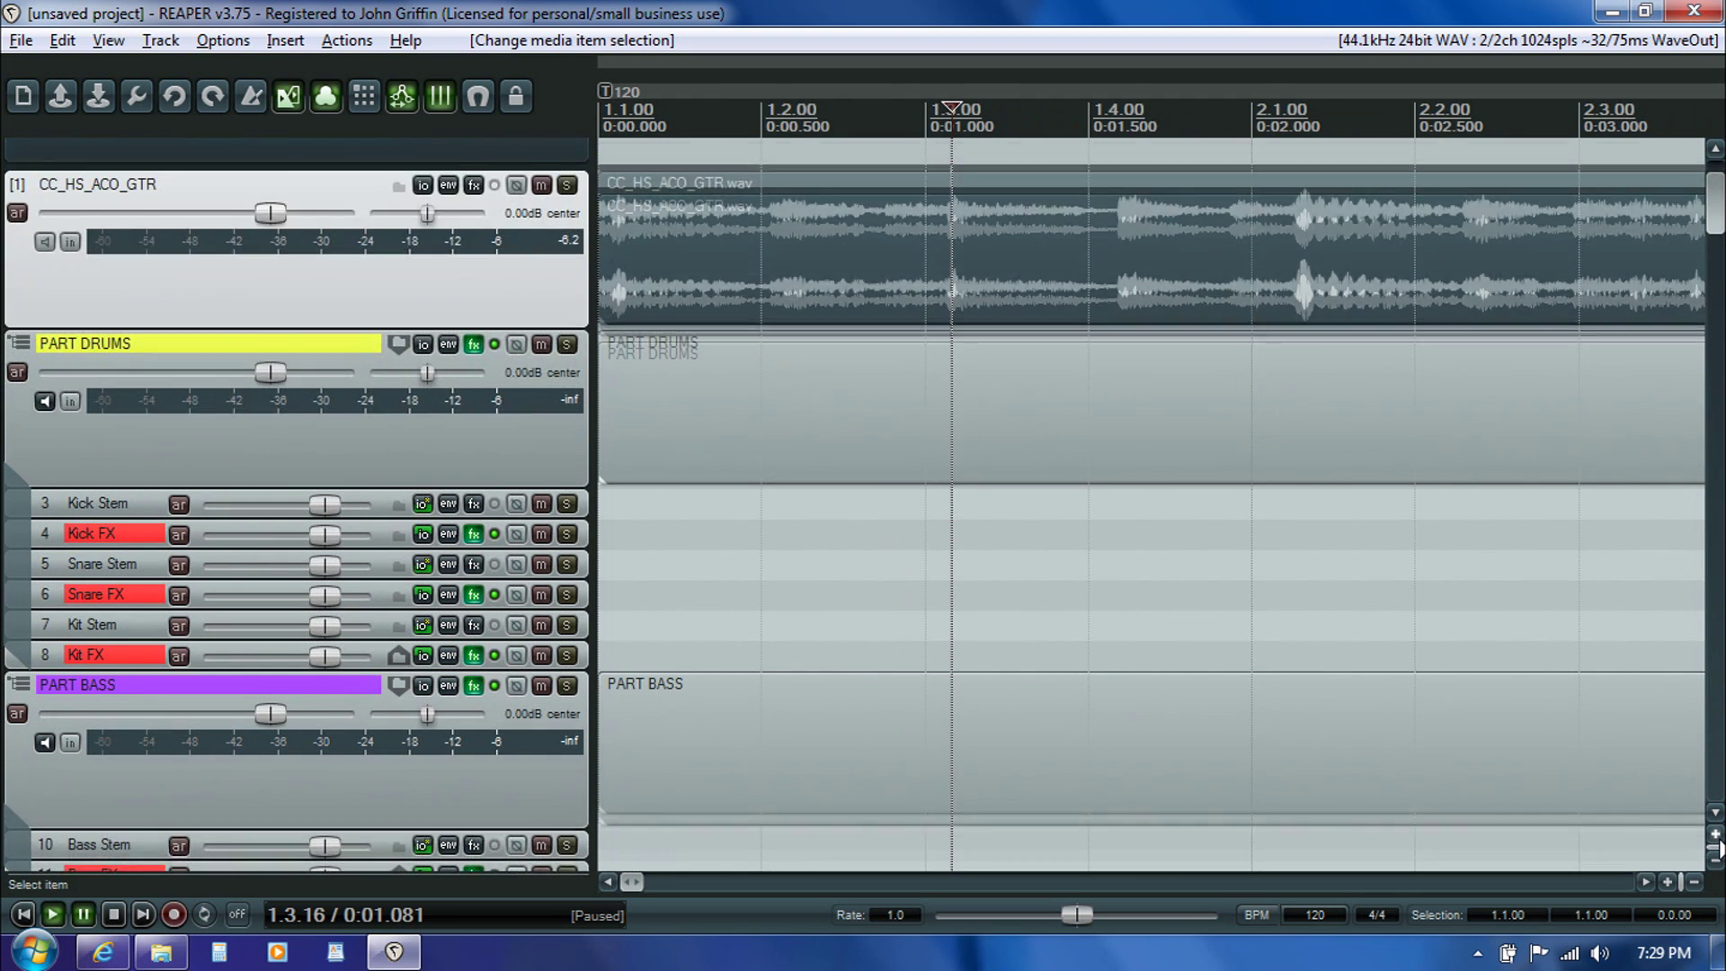
pyautogui.click(1717, 835)
pyautogui.click(1716, 859)
pyautogui.click(1716, 859)
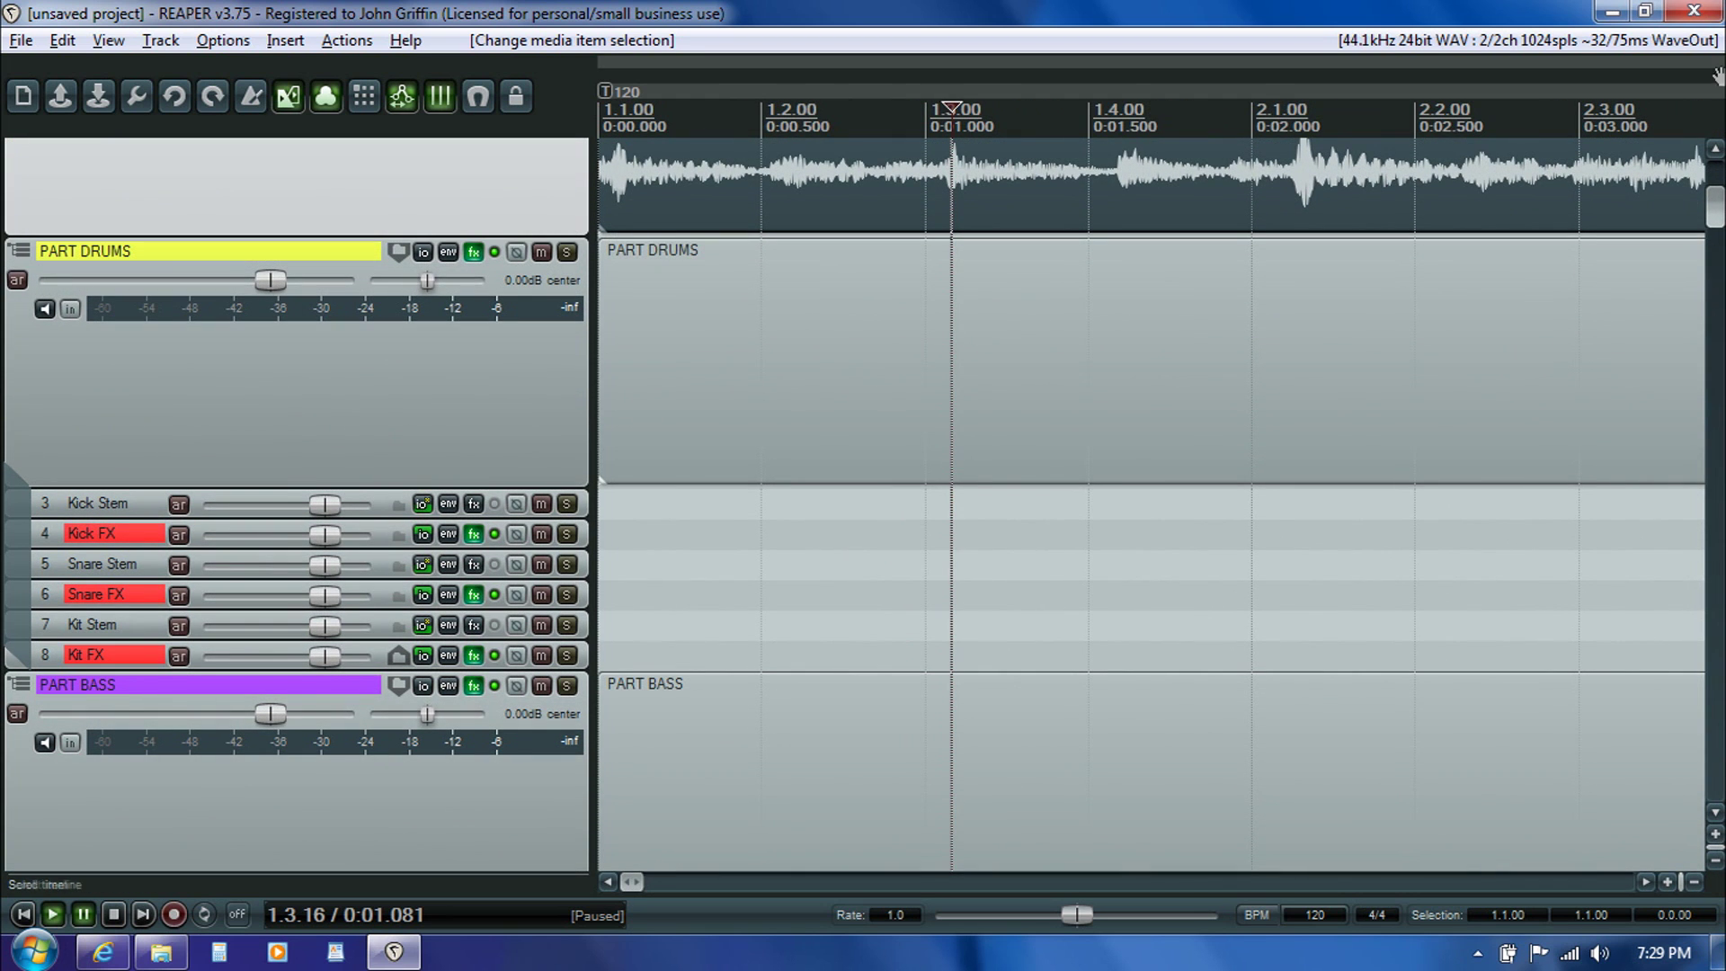
pyautogui.scroll(5, 1150, 391)
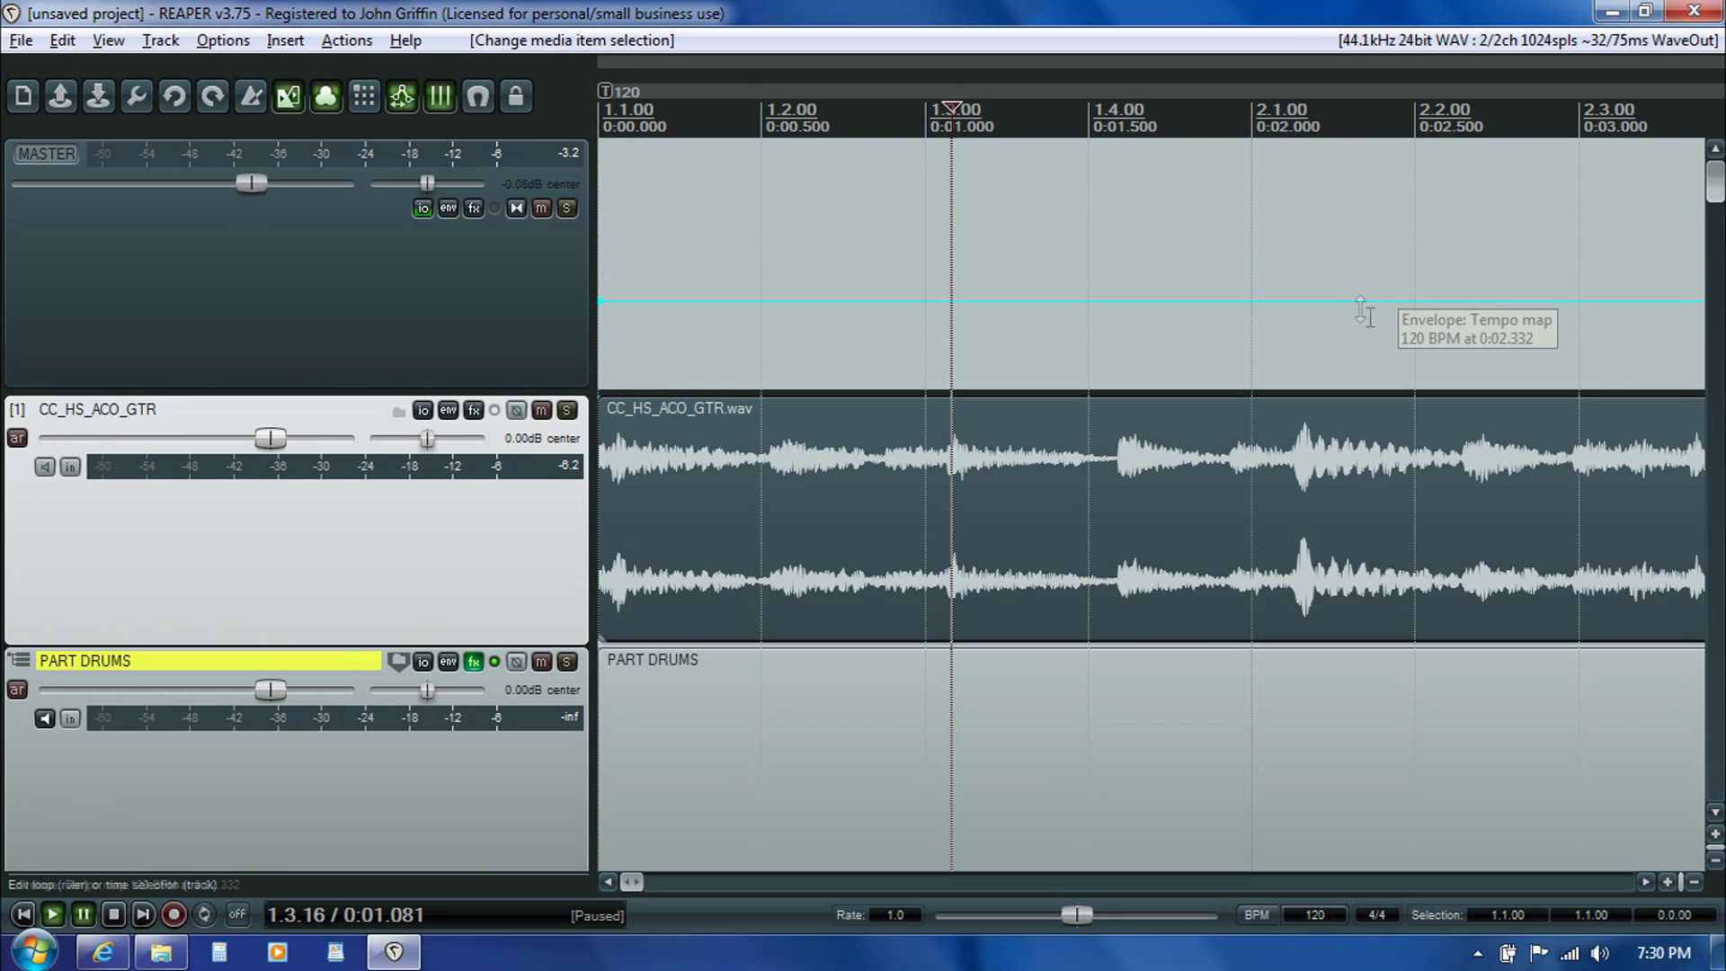
pyautogui.click(954, 447)
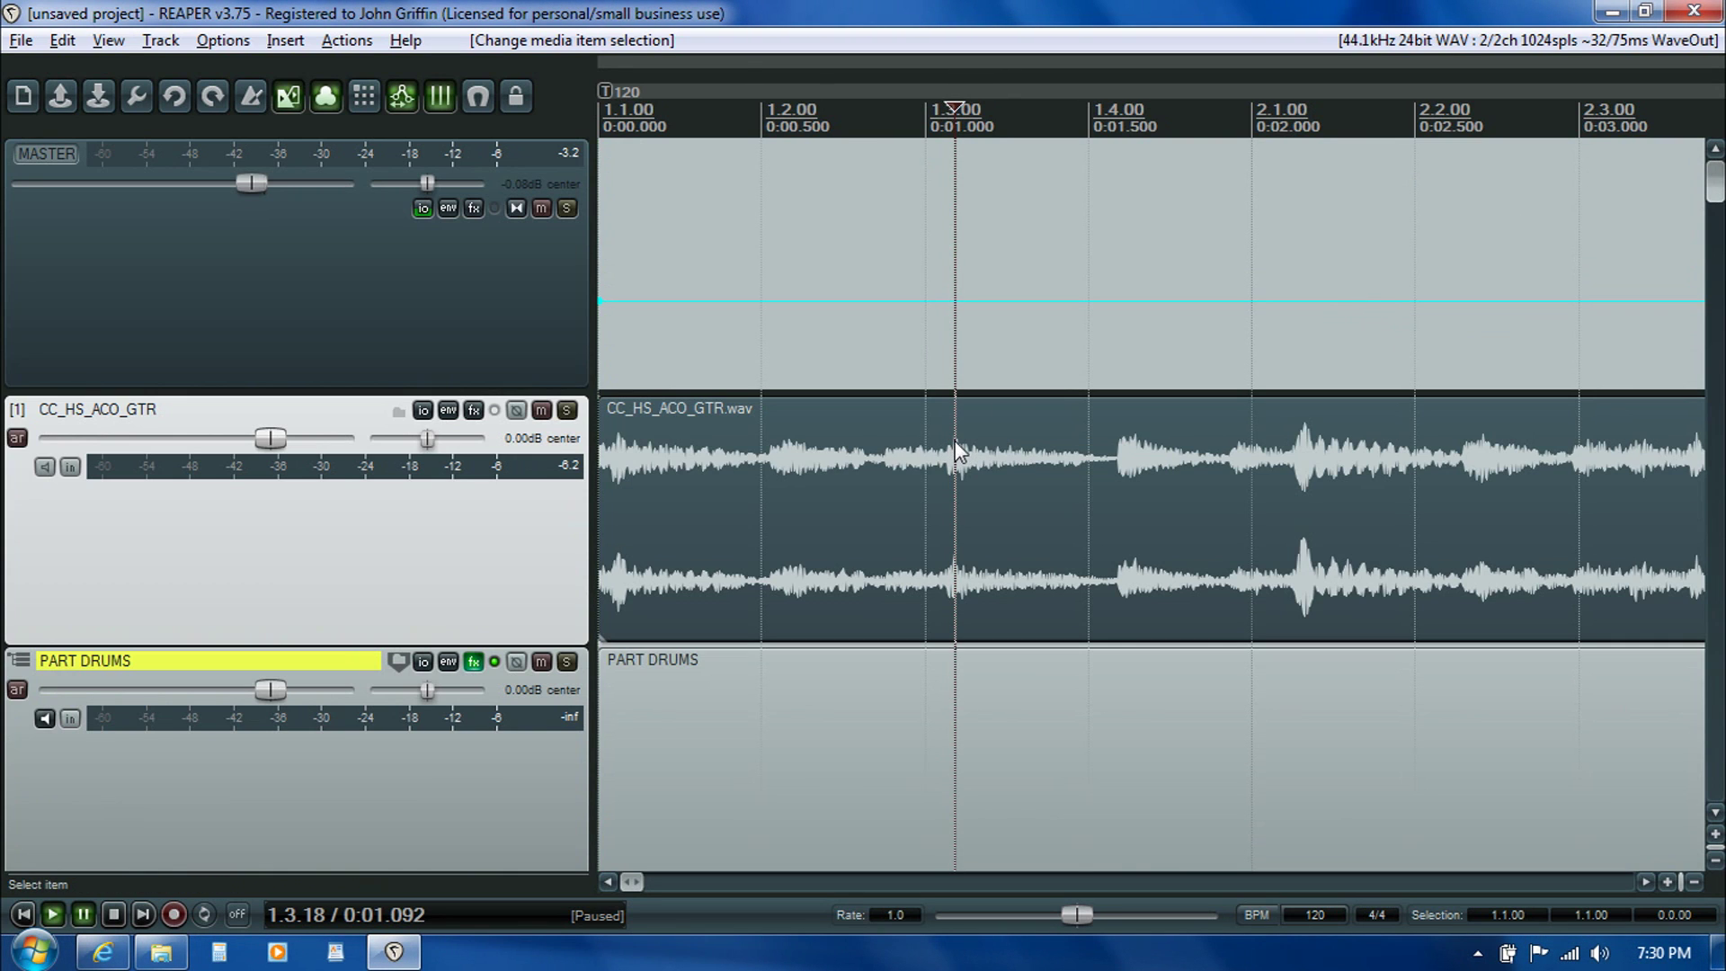
pyautogui.press('space')
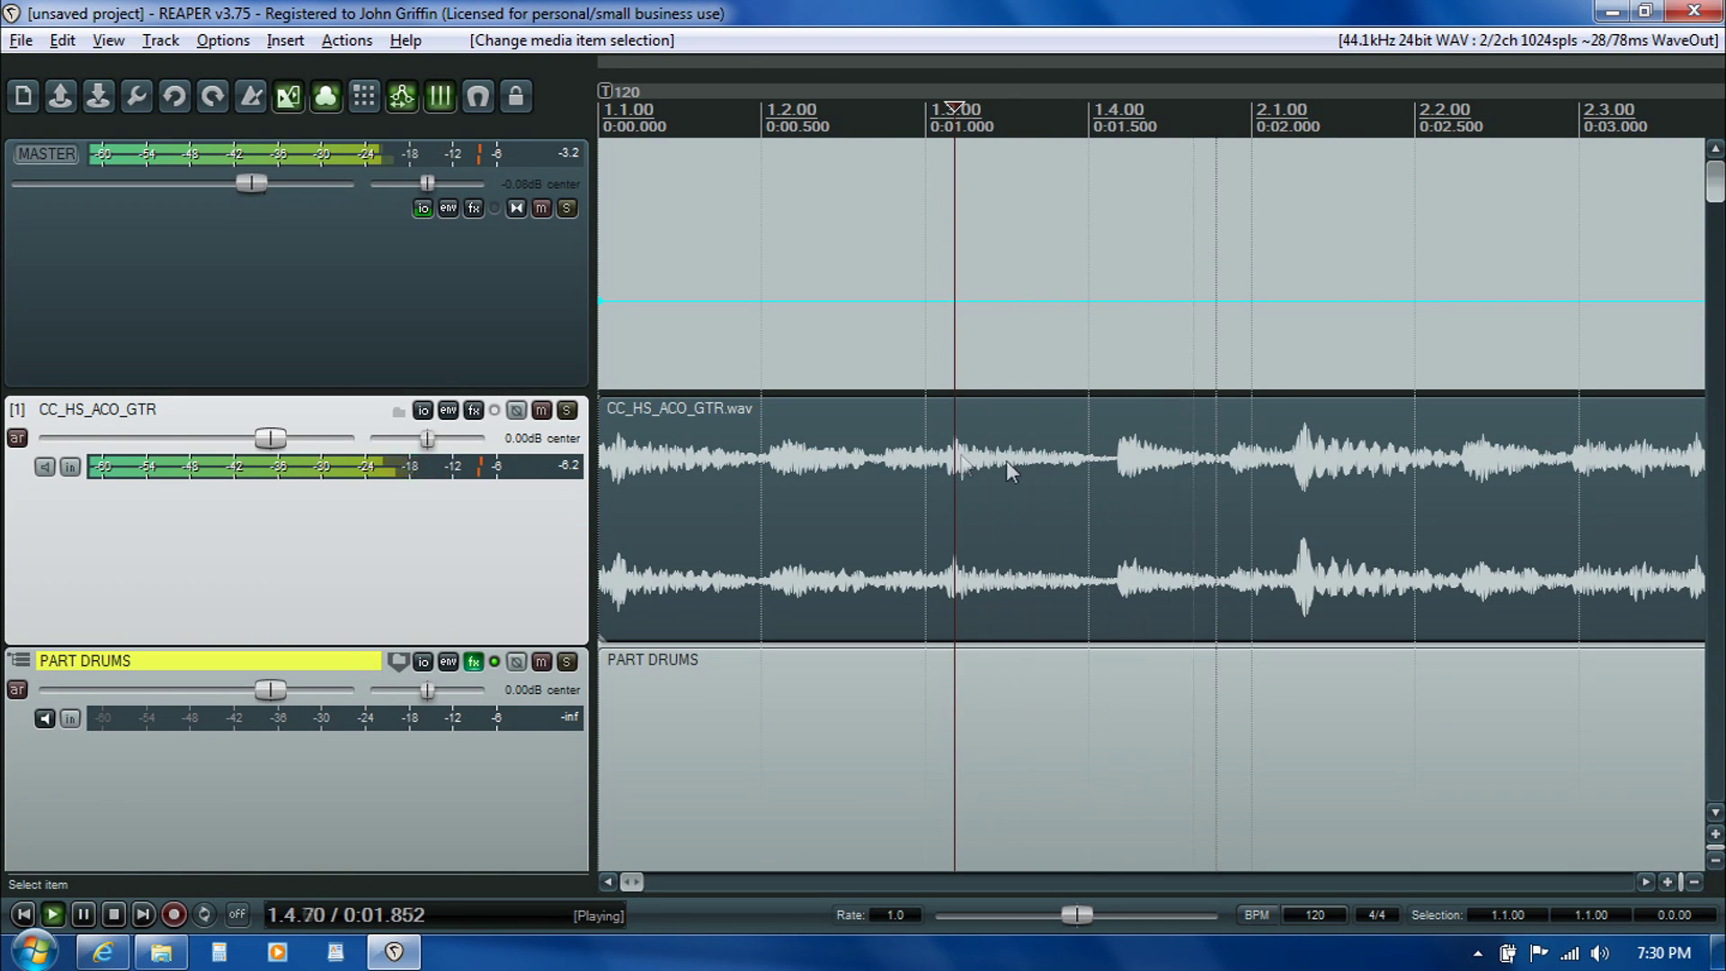
pyautogui.click(601, 442)
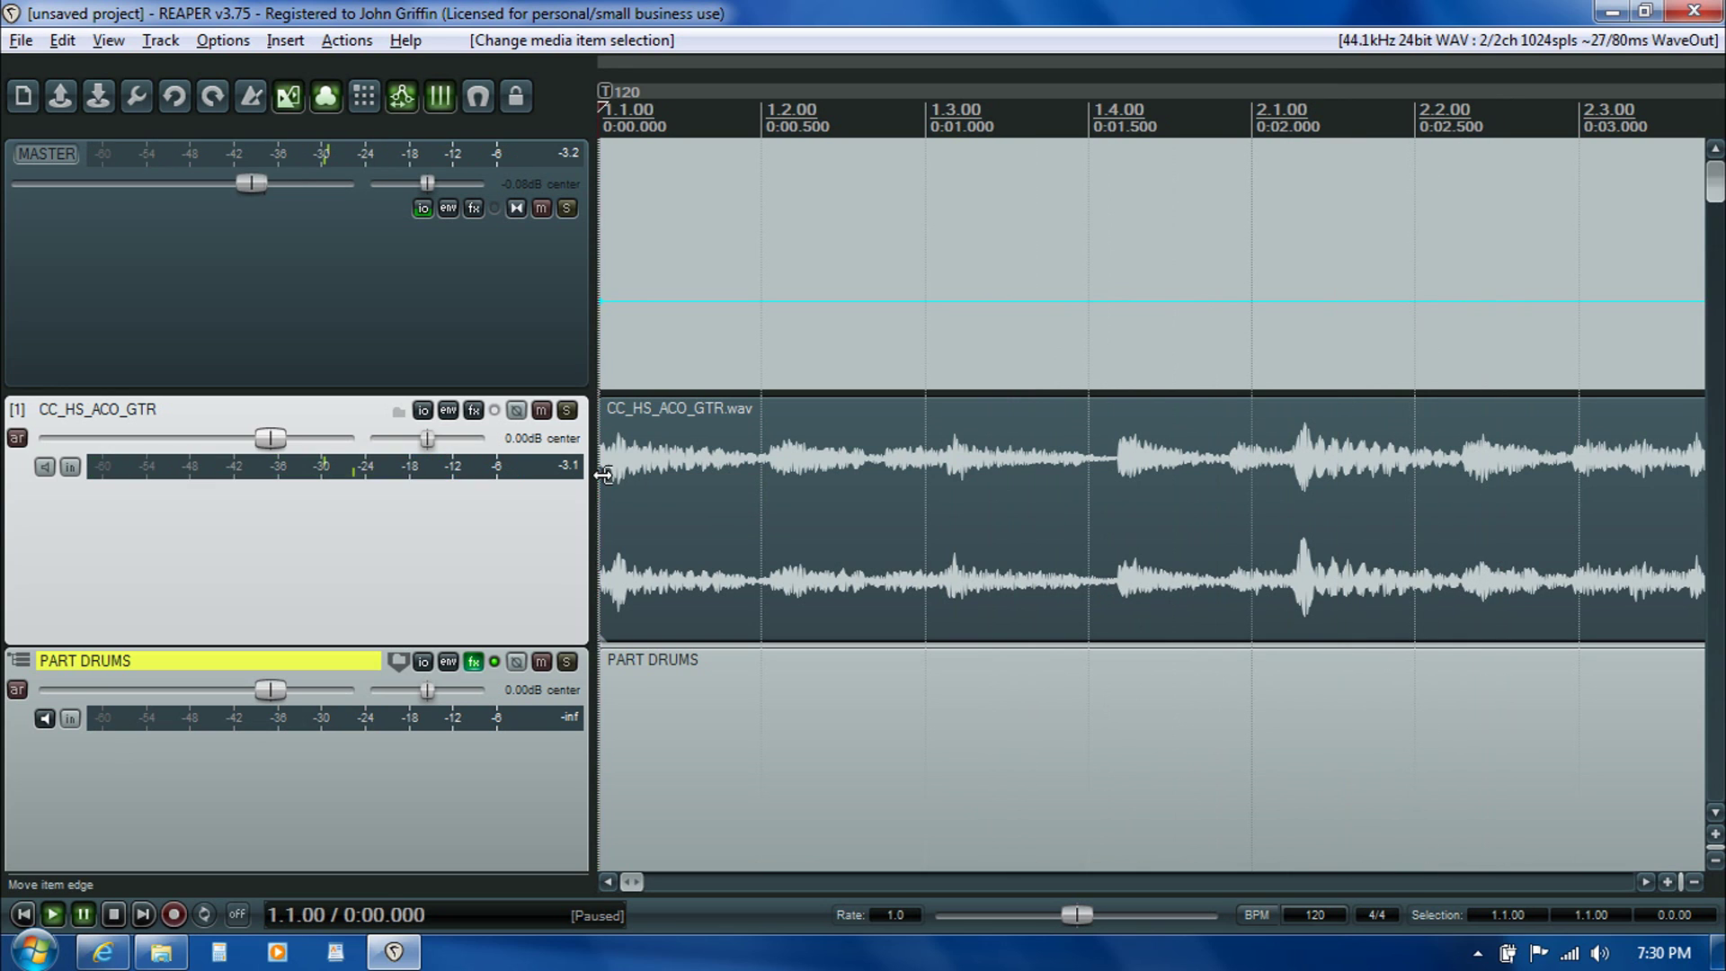
pyautogui.hotkey('ctrl', 'space')
pyautogui.click(1307, 424)
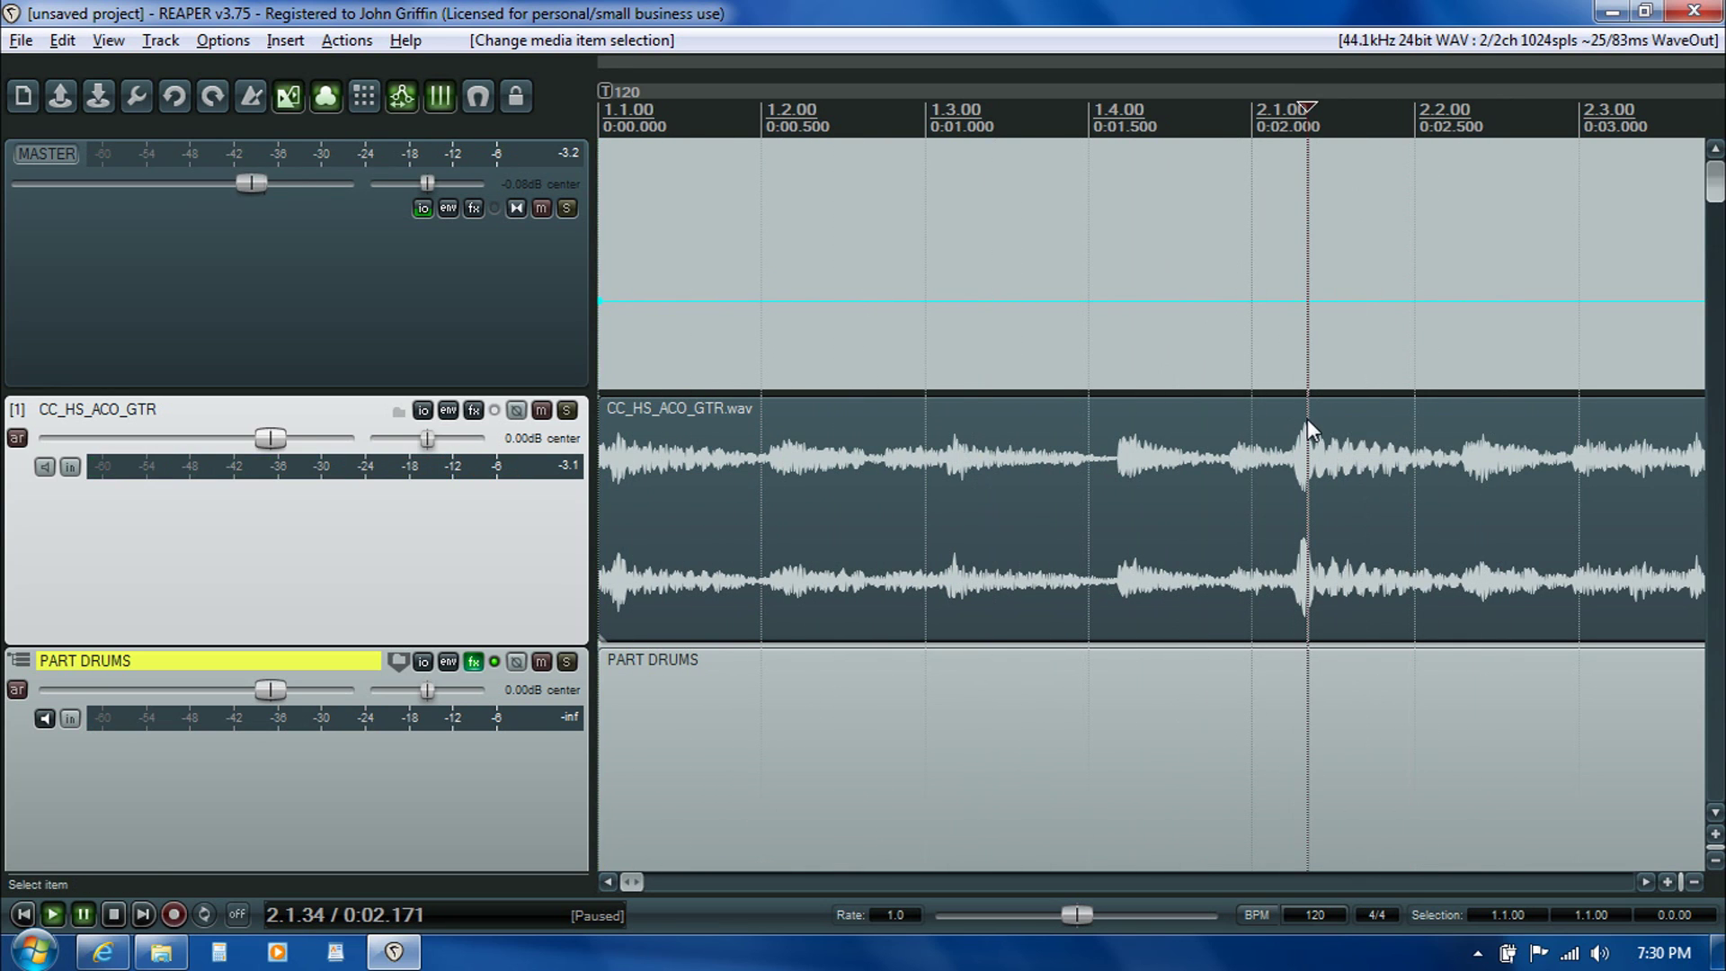
# - Create one 3/4 measure from a time selection spanning the project start to the acoustic guitar's downbeat at 1.3.17
pyautogui.click(953, 424)
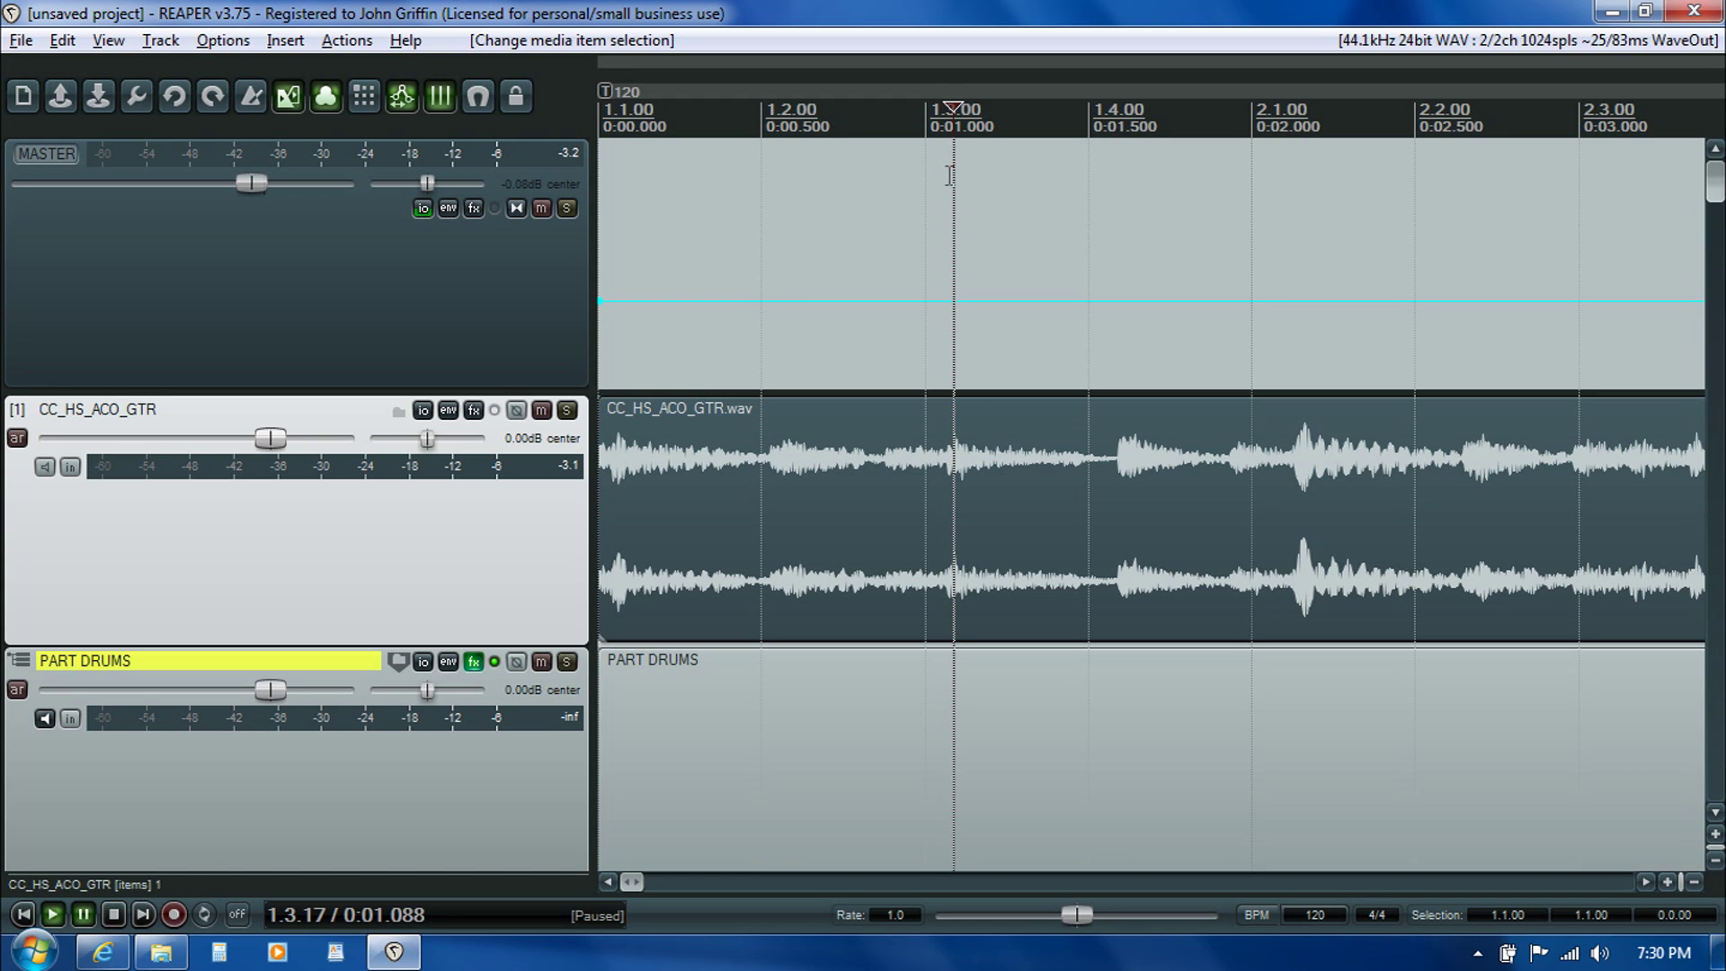
pyautogui.hotkey('shift', 'Home')
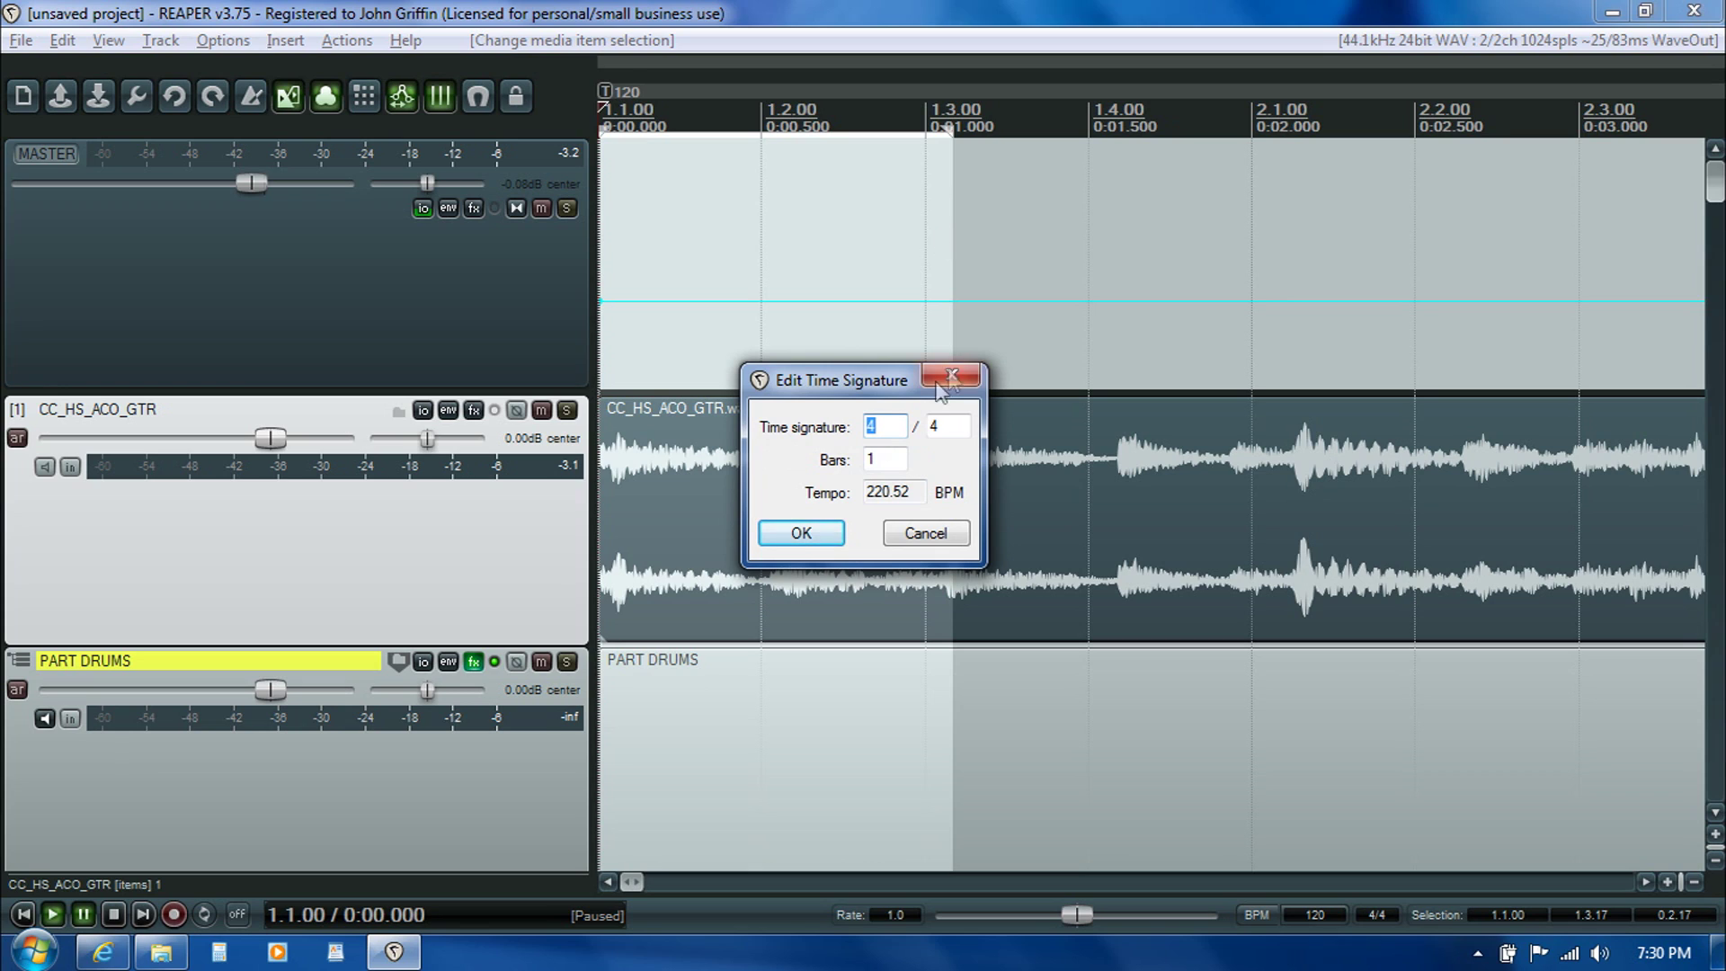
pyautogui.write('3')
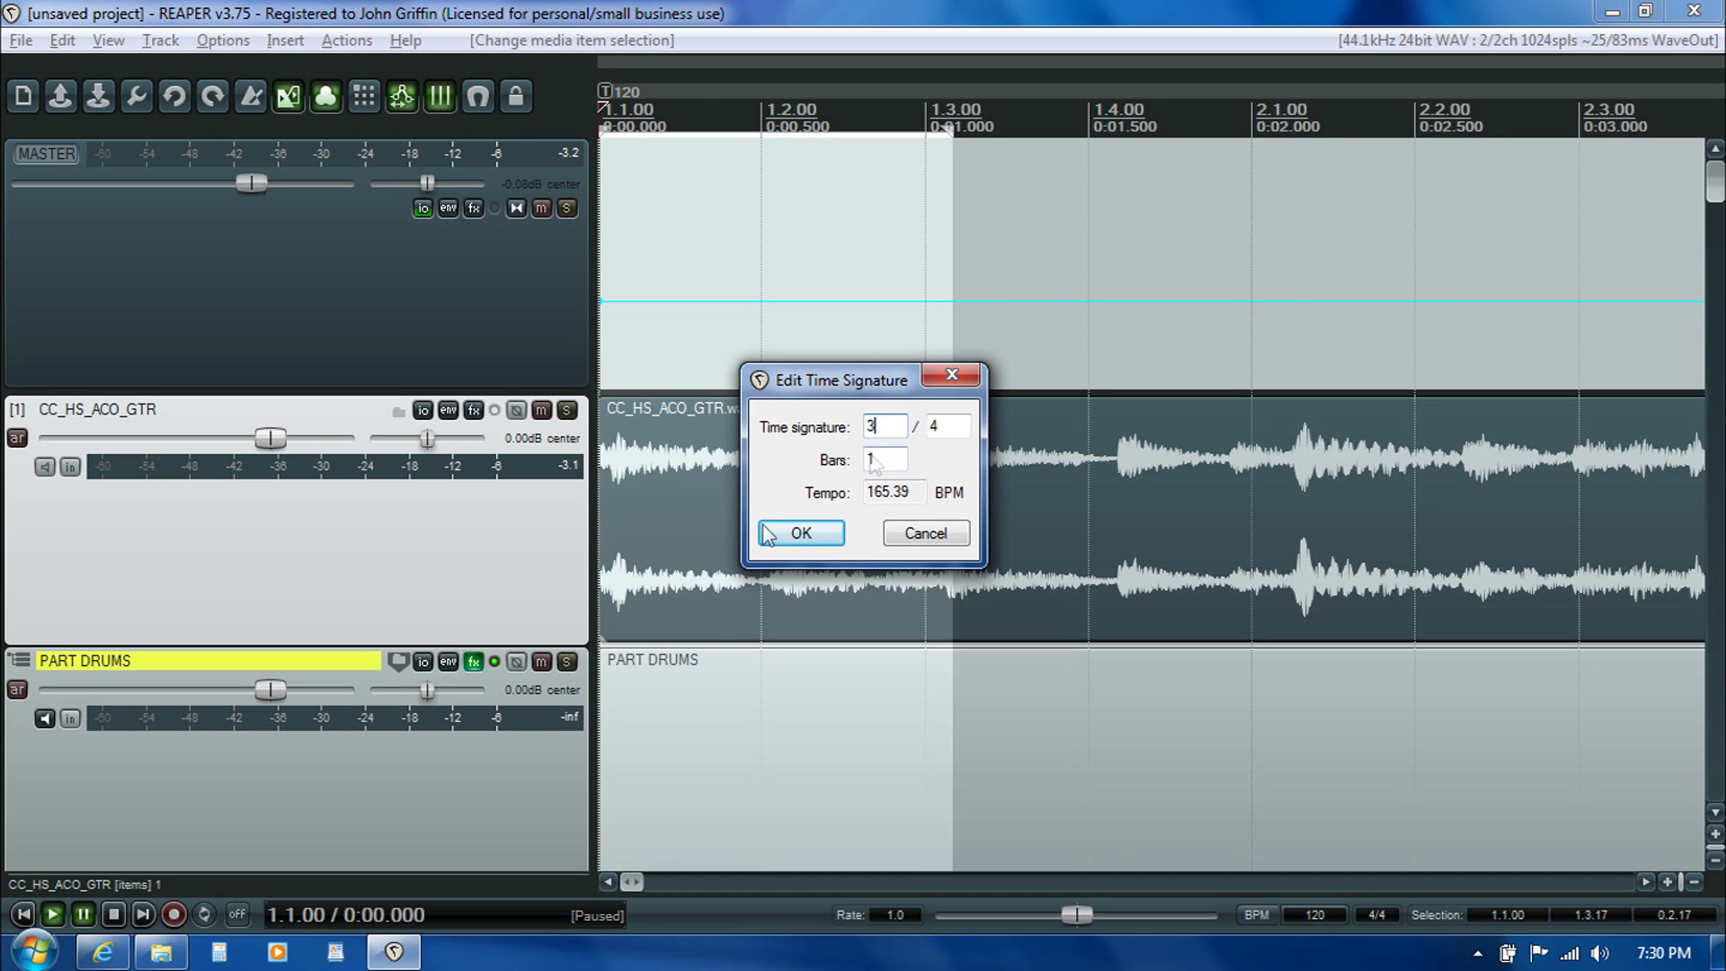
pyautogui.click(800, 534)
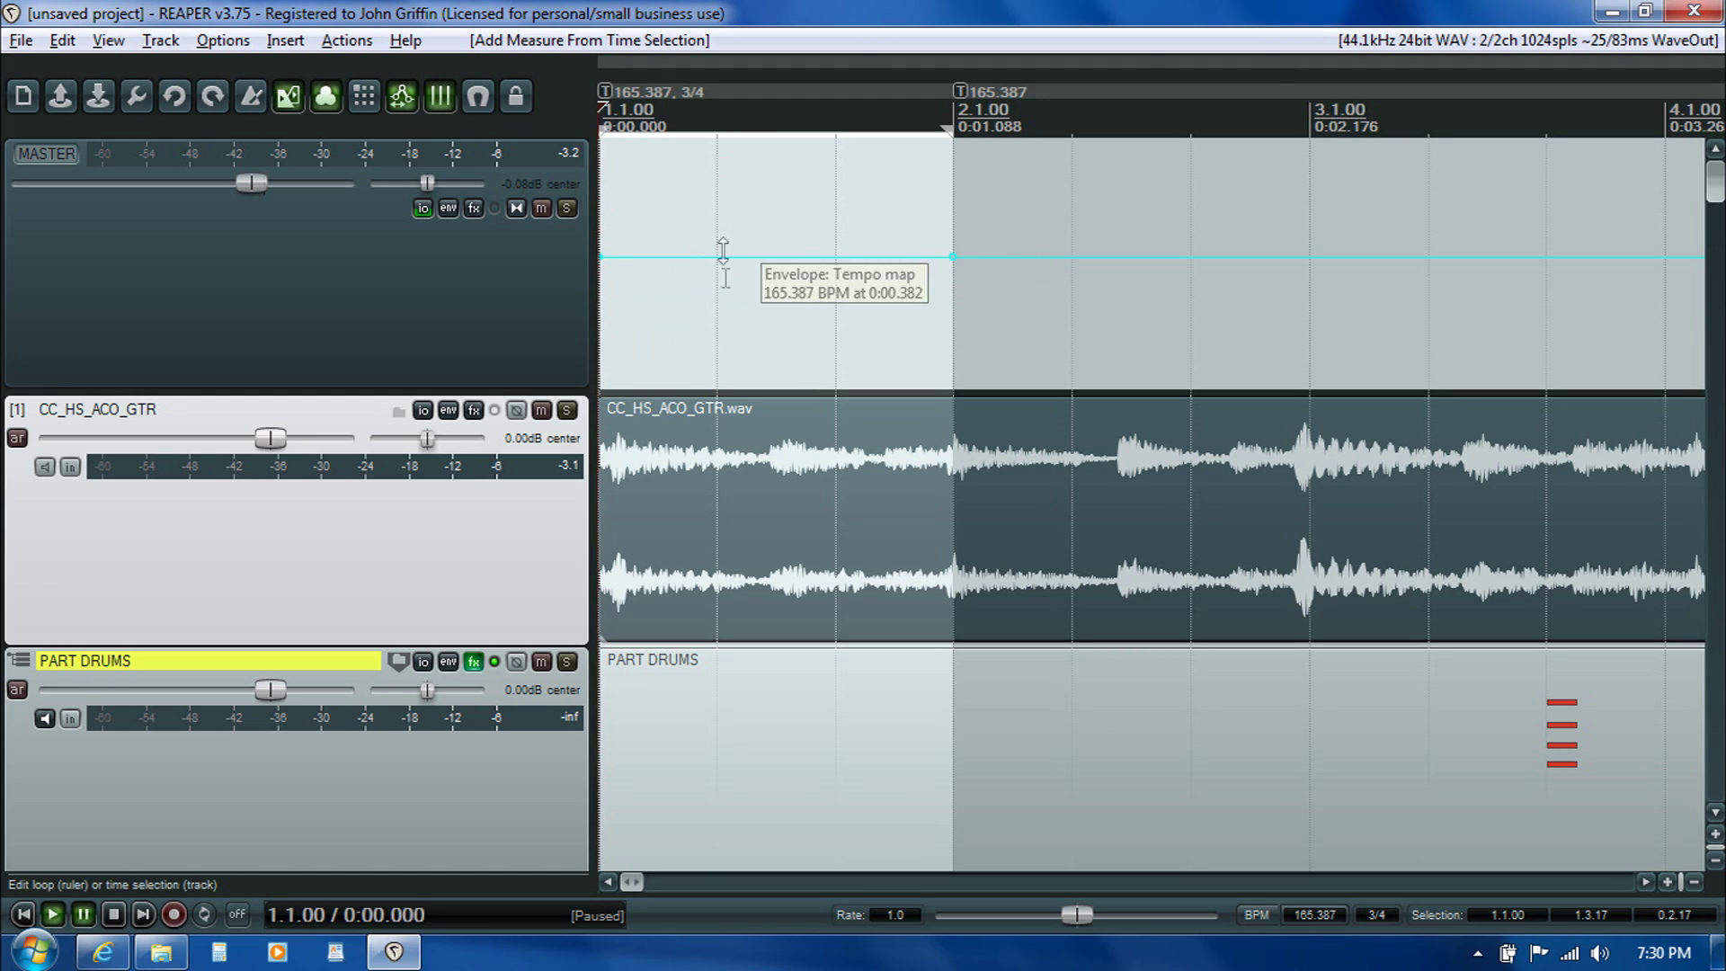
# - Play the acoustic guitar from the end of the first measure and place the edit cursor on the following downbeat at 2.3.95
pyautogui.click(950, 302)
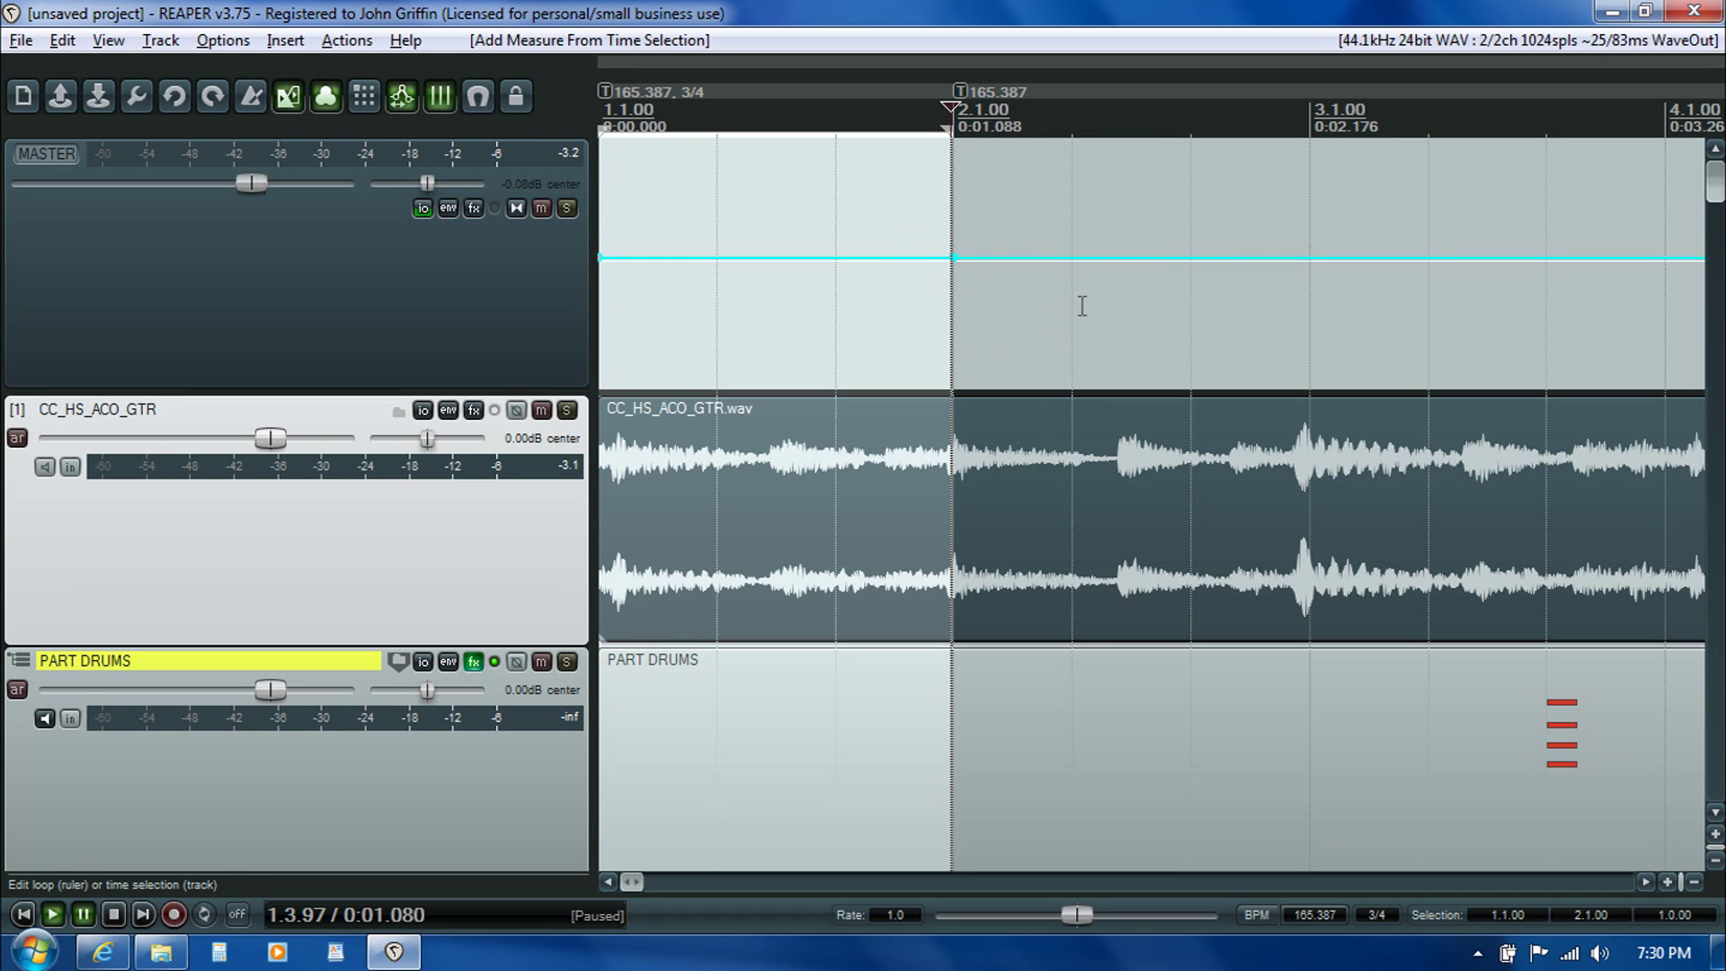
pyautogui.press('space')
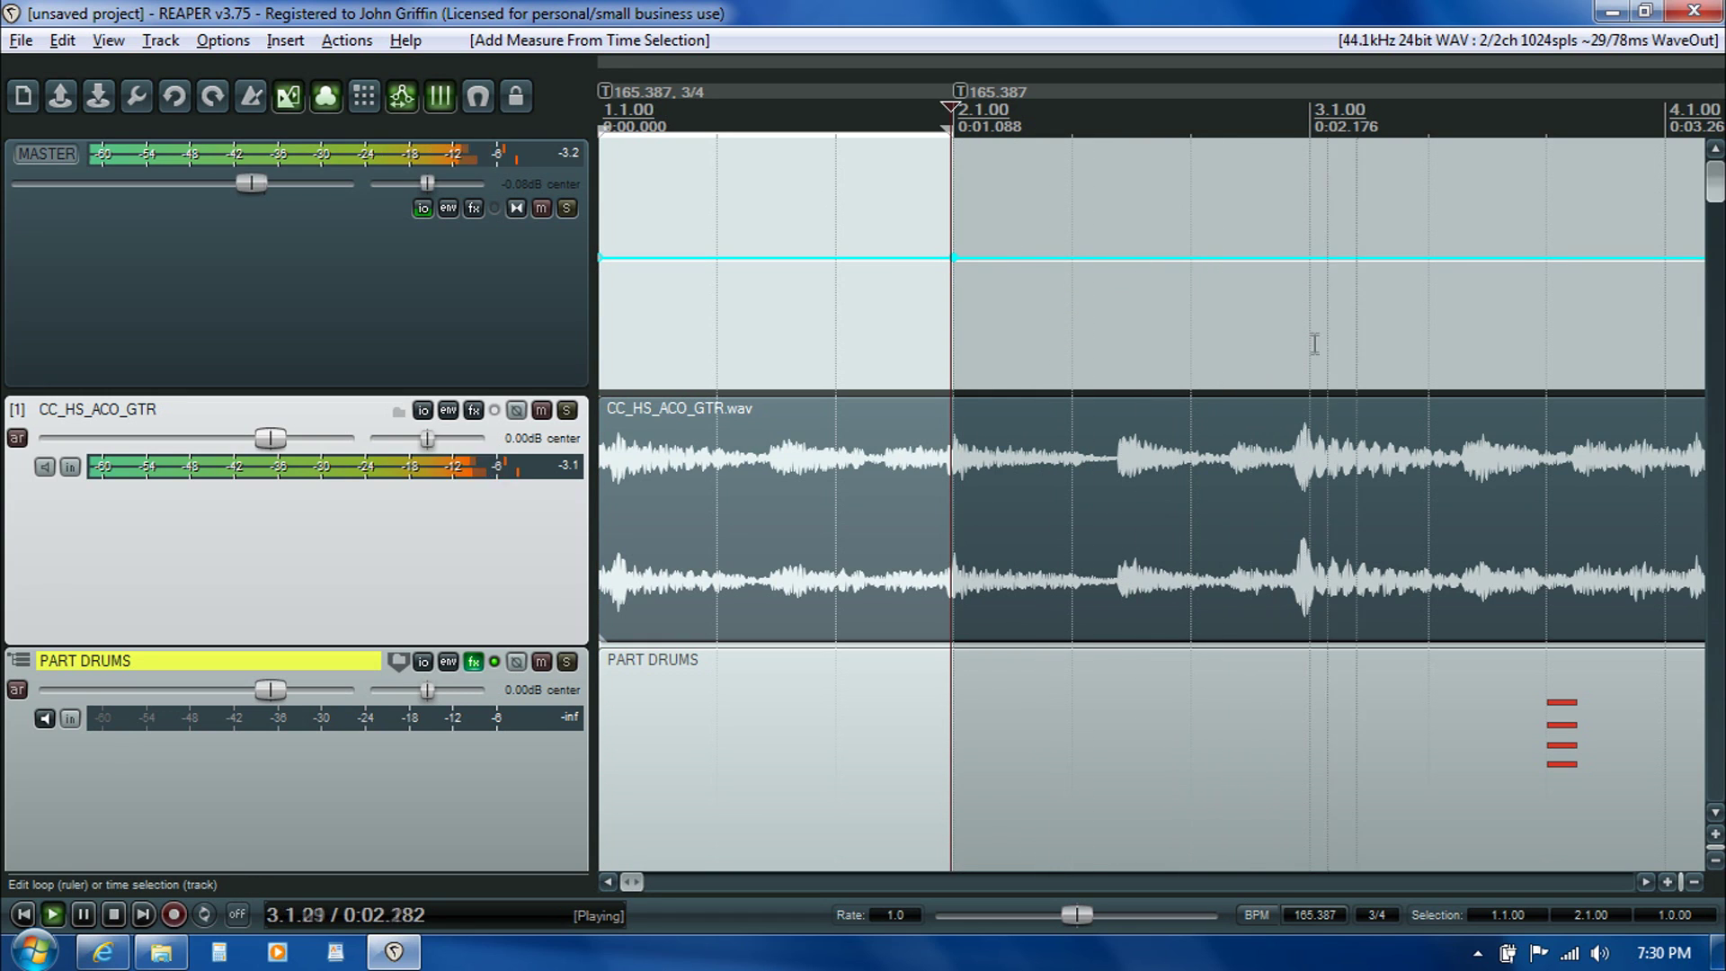
pyautogui.click(1300, 367)
pyautogui.click(1306, 367)
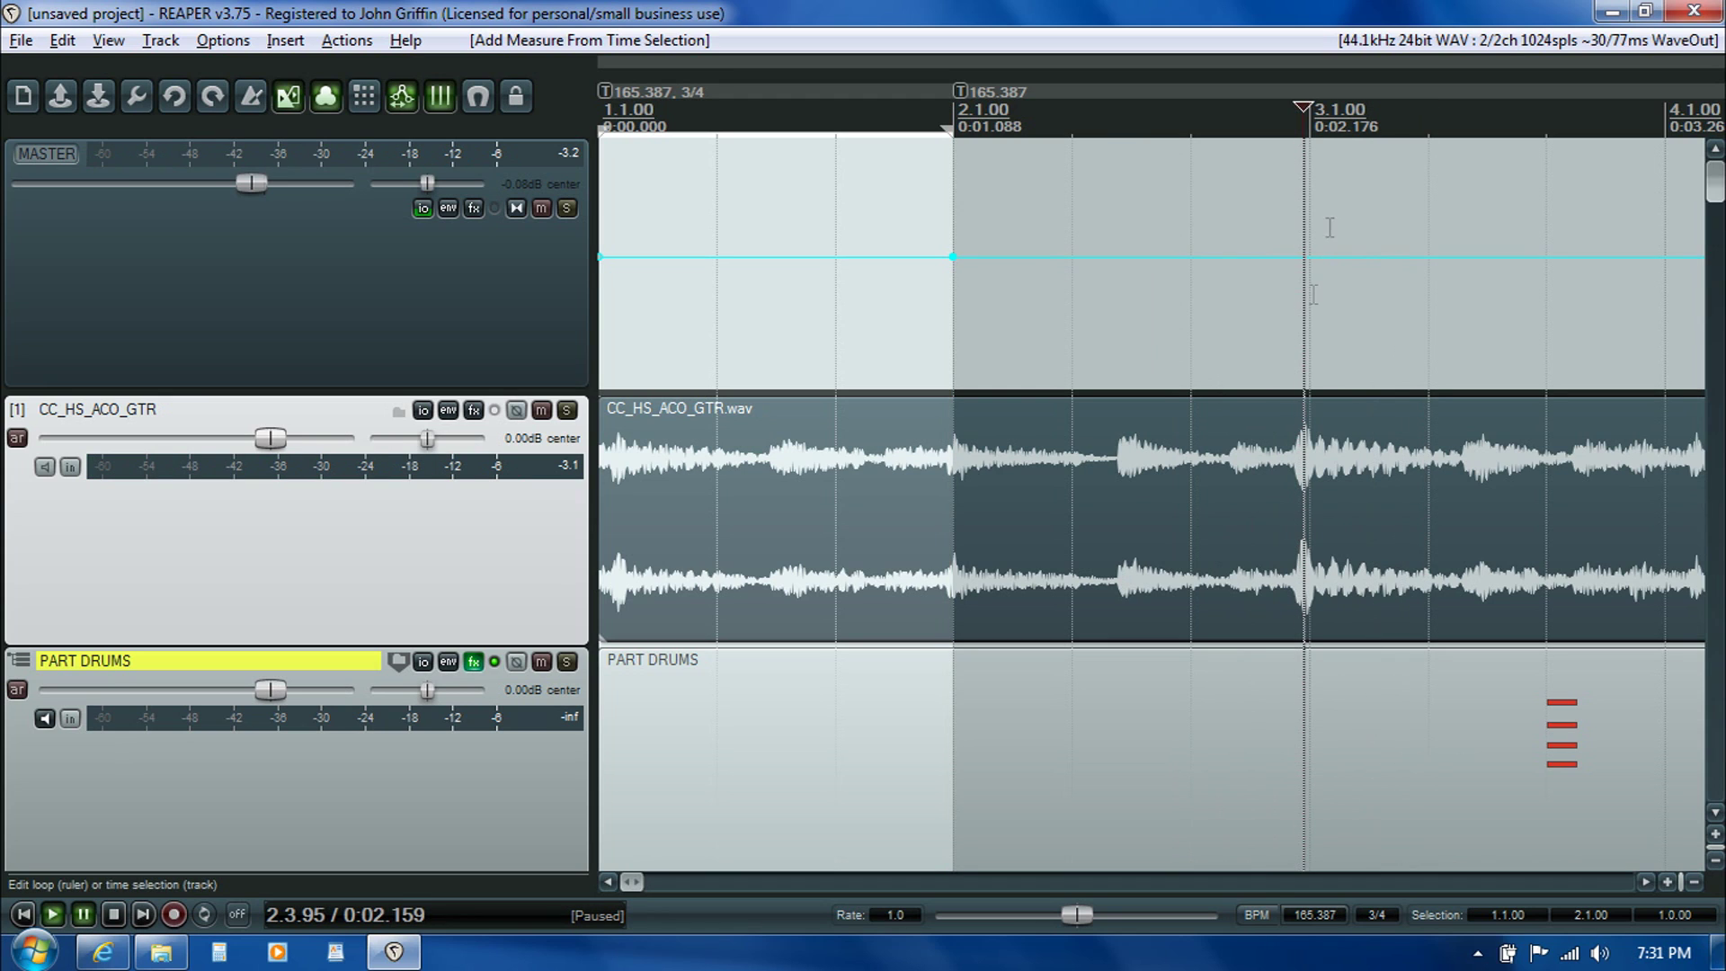